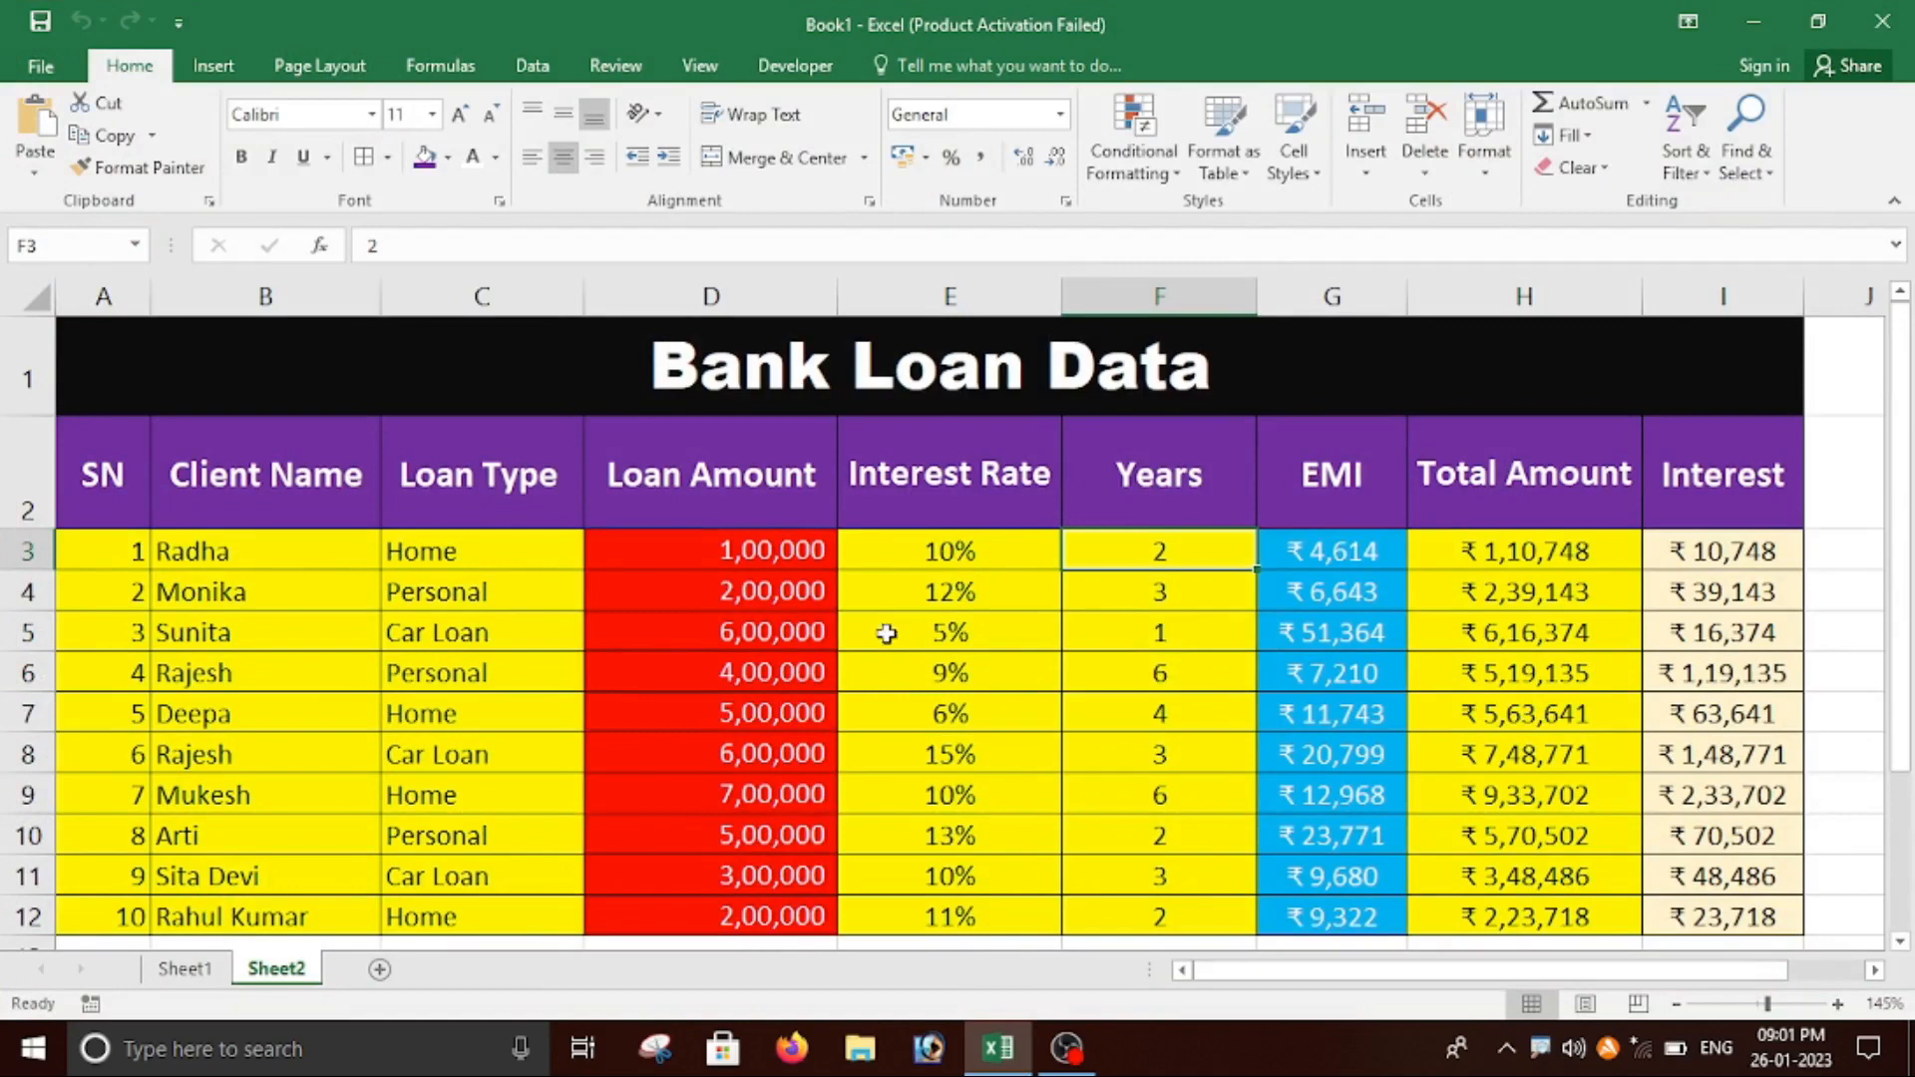
Add a new worksheet and enter the title "Bank Loan Data" in cell A1.
{"action": "scroll", "coordinate": [784, 658], "scroll_direction": "down", "scroll_amount": 1}
{"action": "scroll", "coordinate": [811, 661], "scroll_direction": "up", "scroll_amount": 1}
{"action": "left_click", "coordinate": [384, 972]}
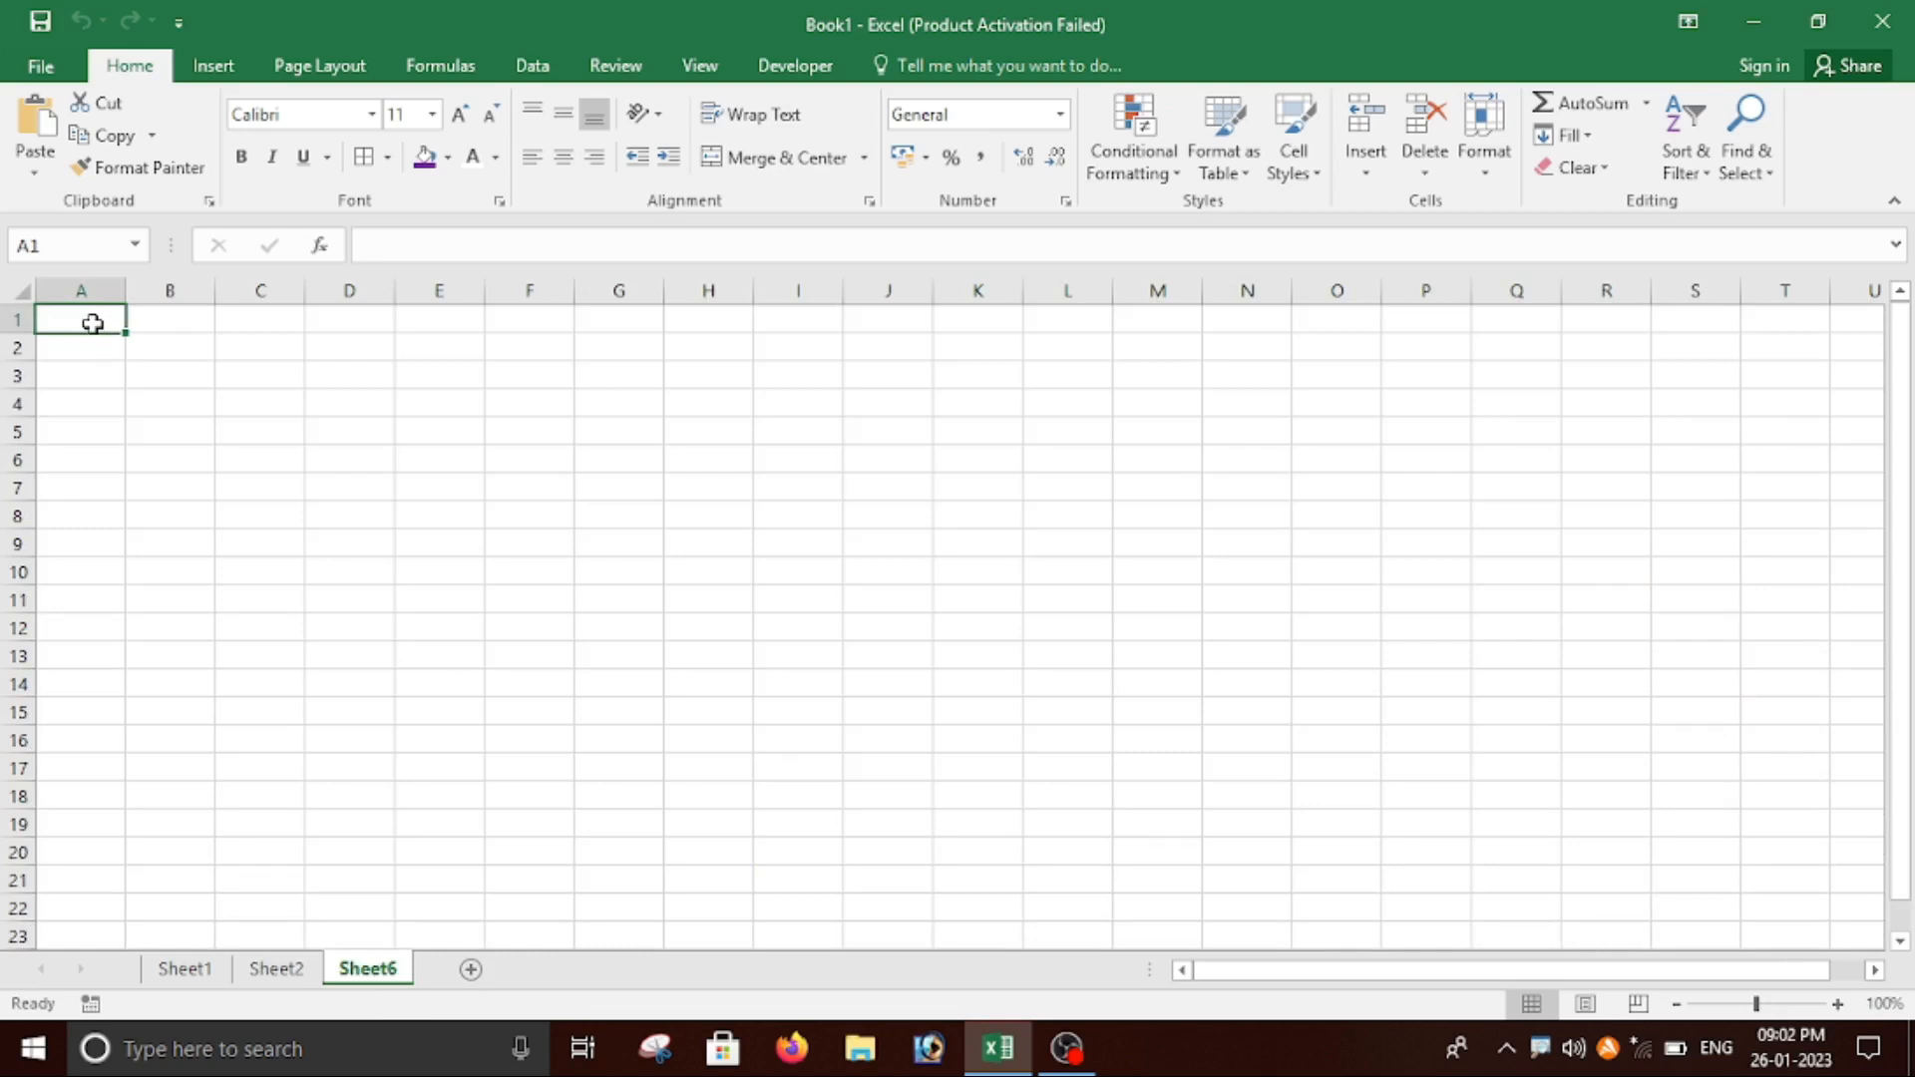
{"action": "type", "text": "ban"}
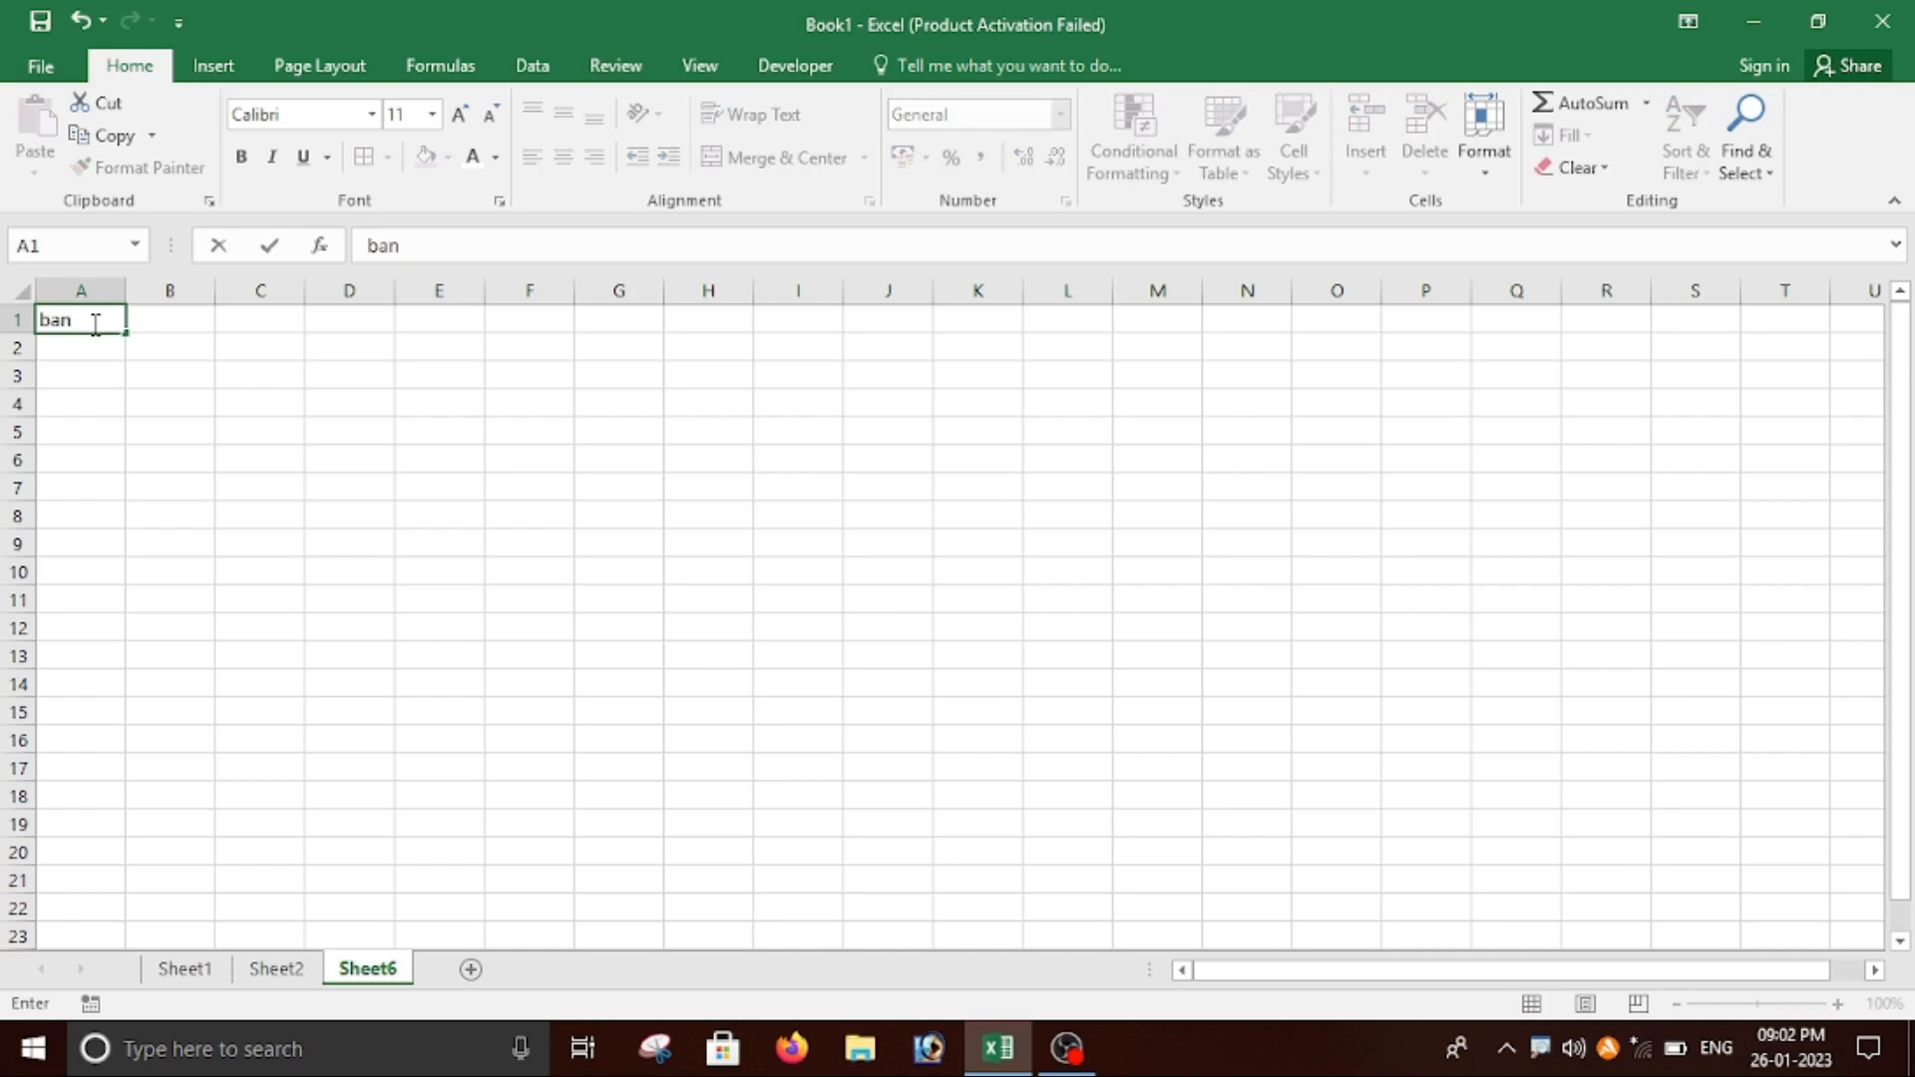
{"action": "key", "text": "BackSpace"}
{"action": "key", "text": "BackSpace"}
{"action": "key", "text": "BackSpace"}
{"action": "type", "text": "Bank Loan Data"}
{"action": "key", "text": "ctrl+Return"}
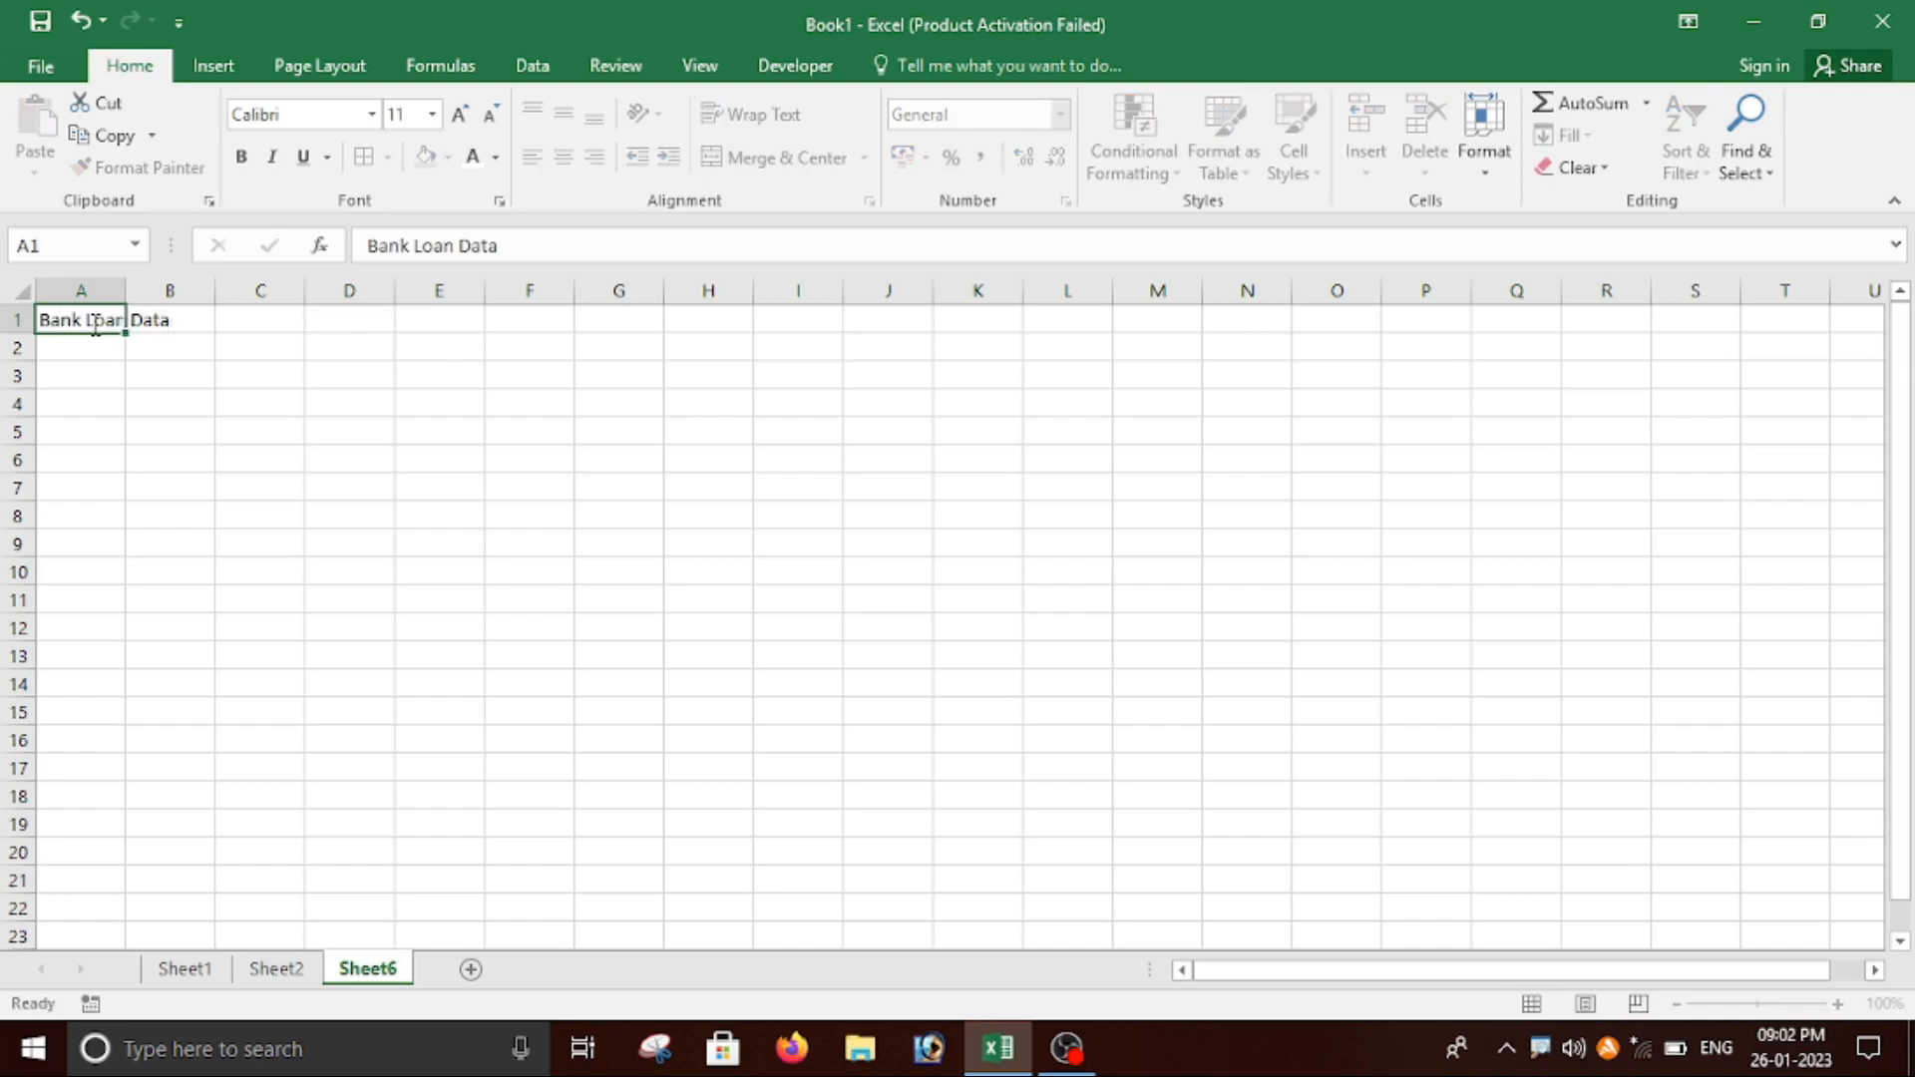
{"action": "key", "text": "Return"}
Enter the headers "SN" in cell A2 and "Client Name" in cell B2.
{"action": "scroll", "coordinate": [249, 641], "scroll_direction": "up", "scroll_amount": 4}
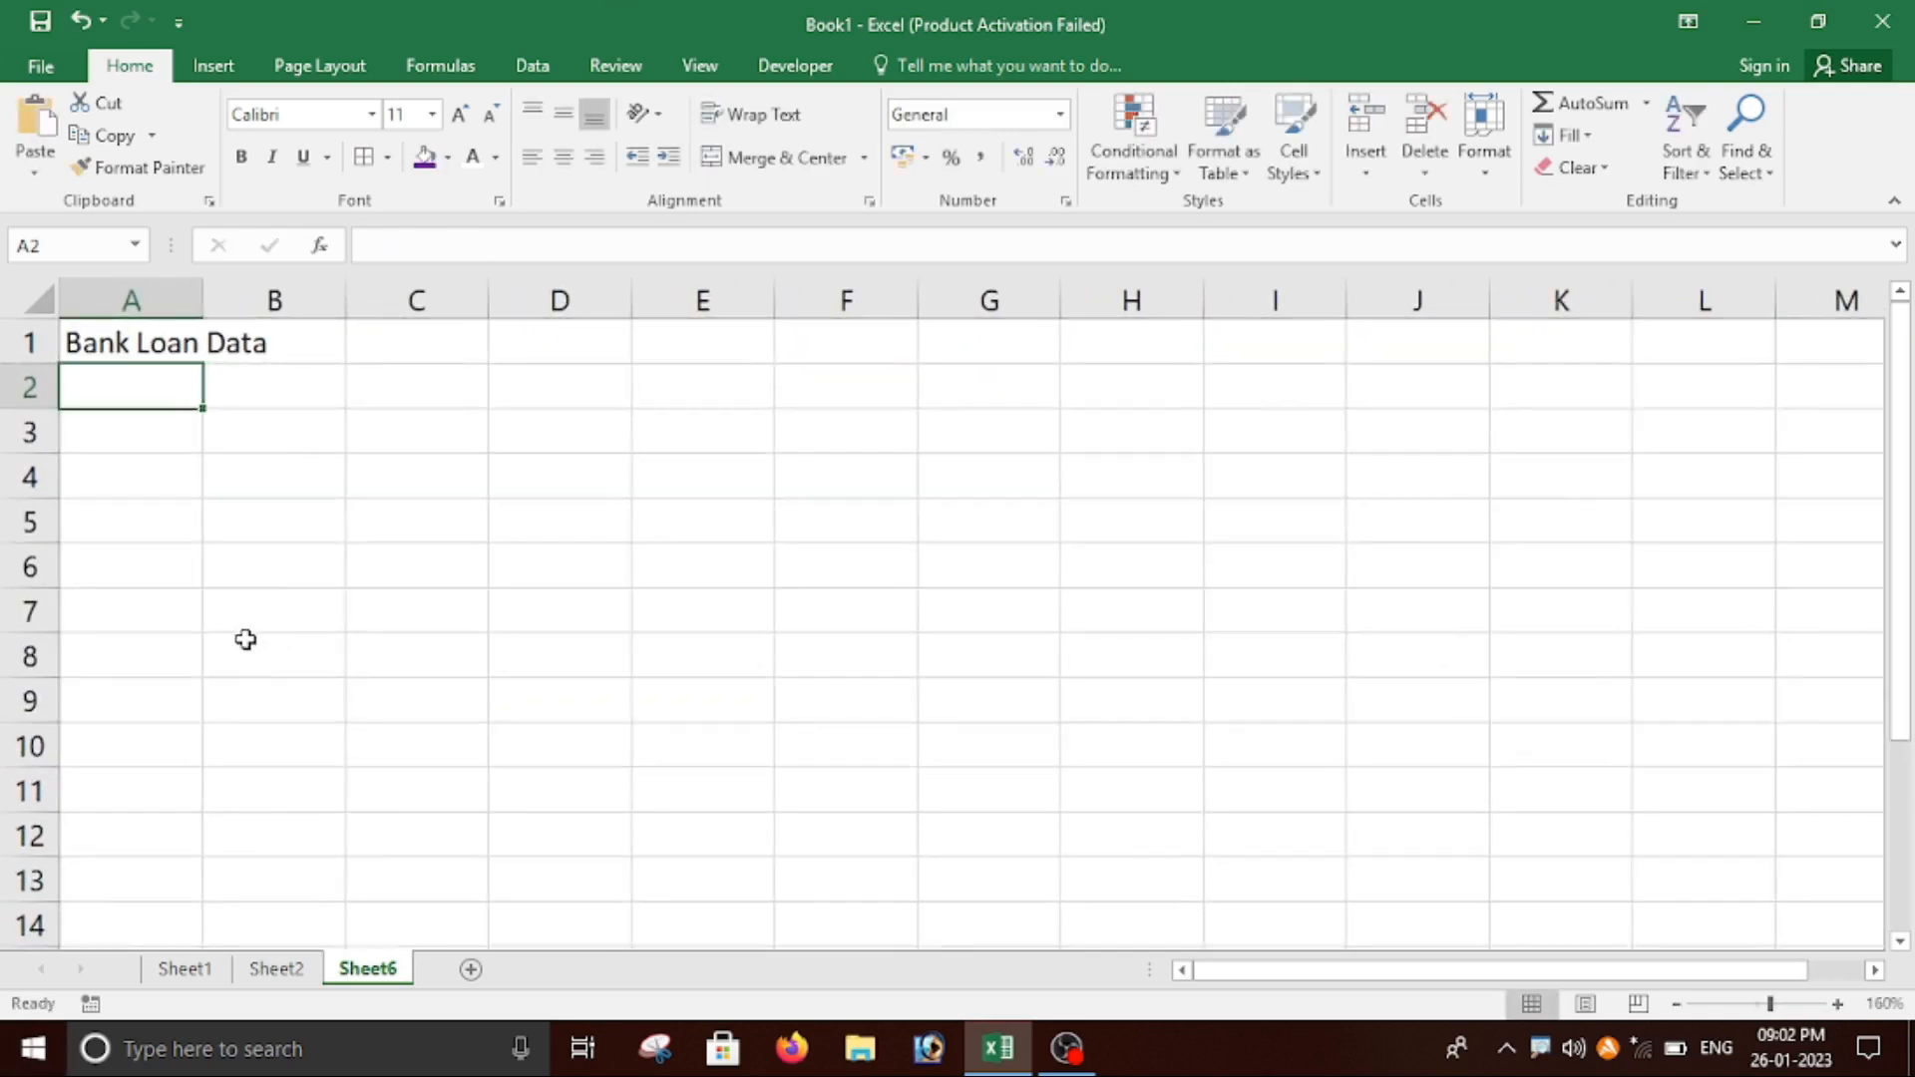
{"action": "type", "text": "Sn"}
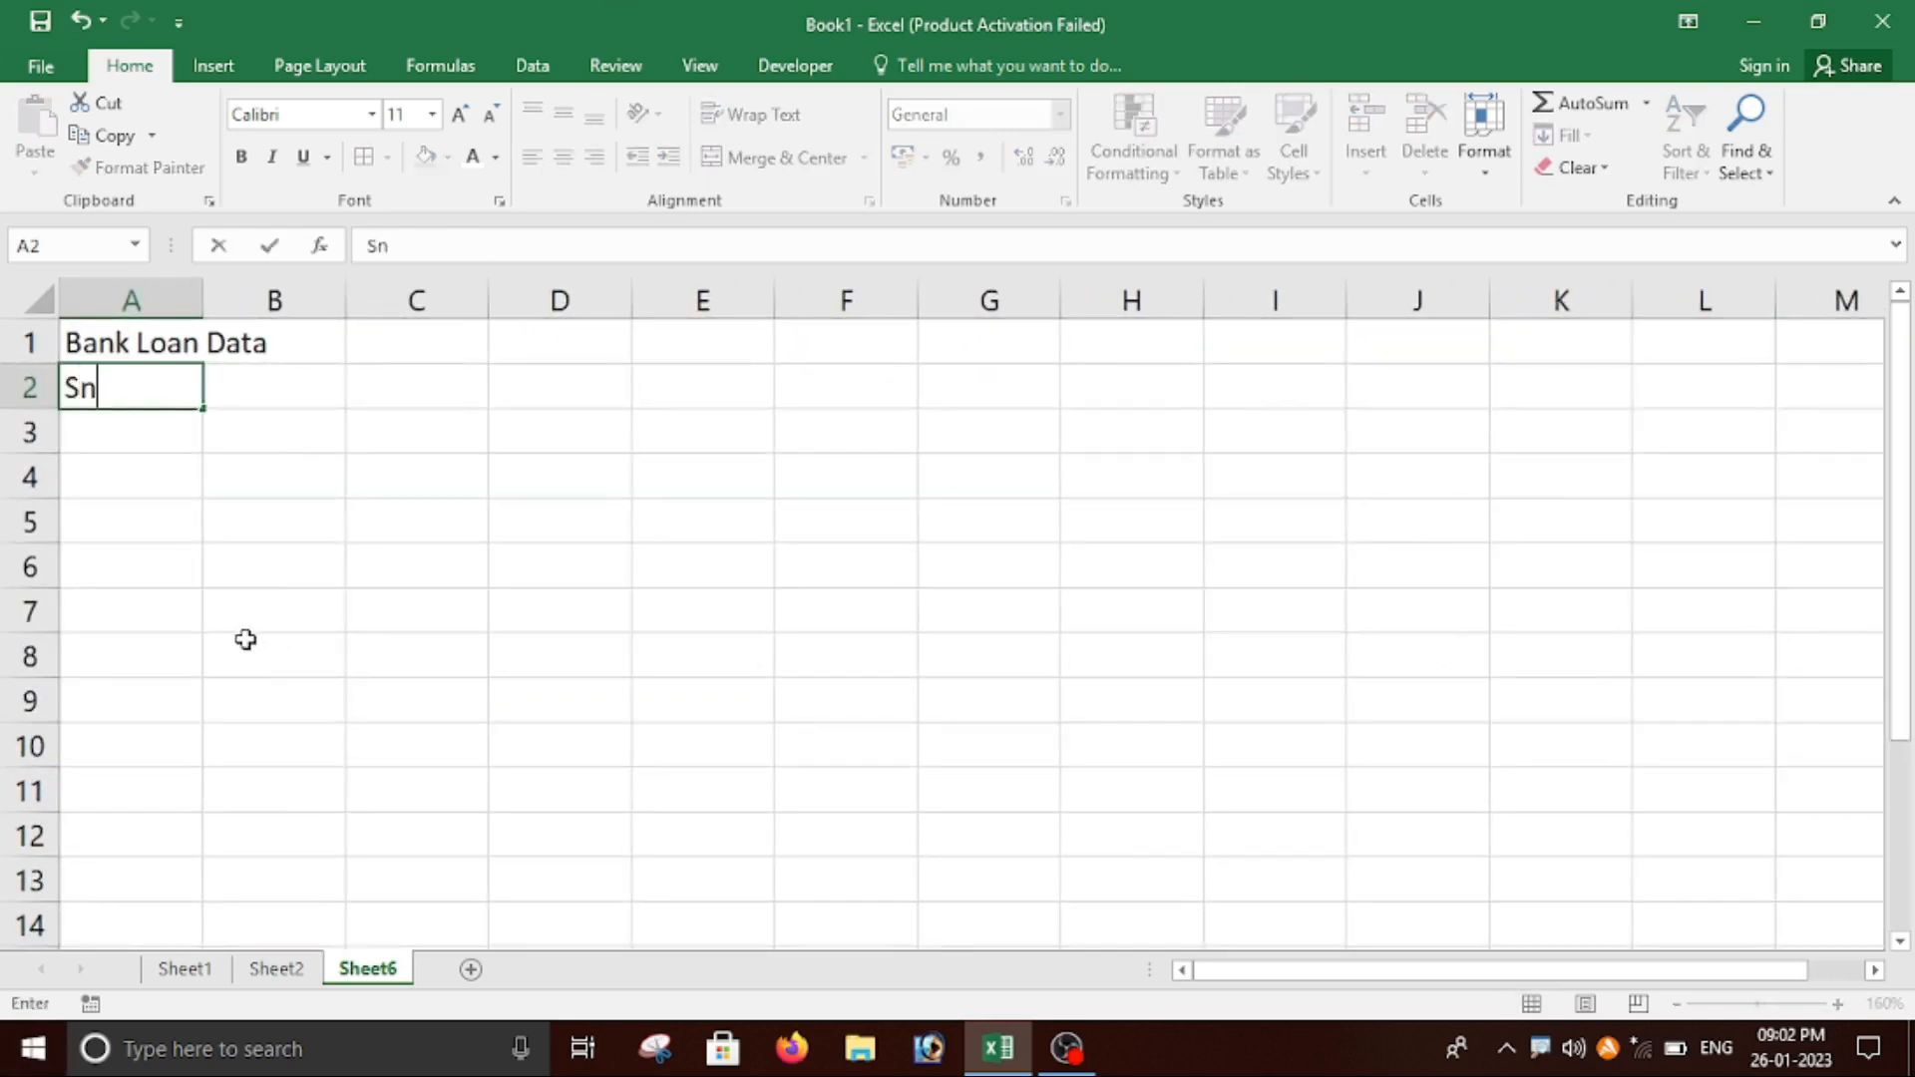
{"action": "key", "text": "BackSpace"}
{"action": "type", "text": "N"}
{"action": "key", "text": "Tab"}
{"action": "type", "text": "Client na"}
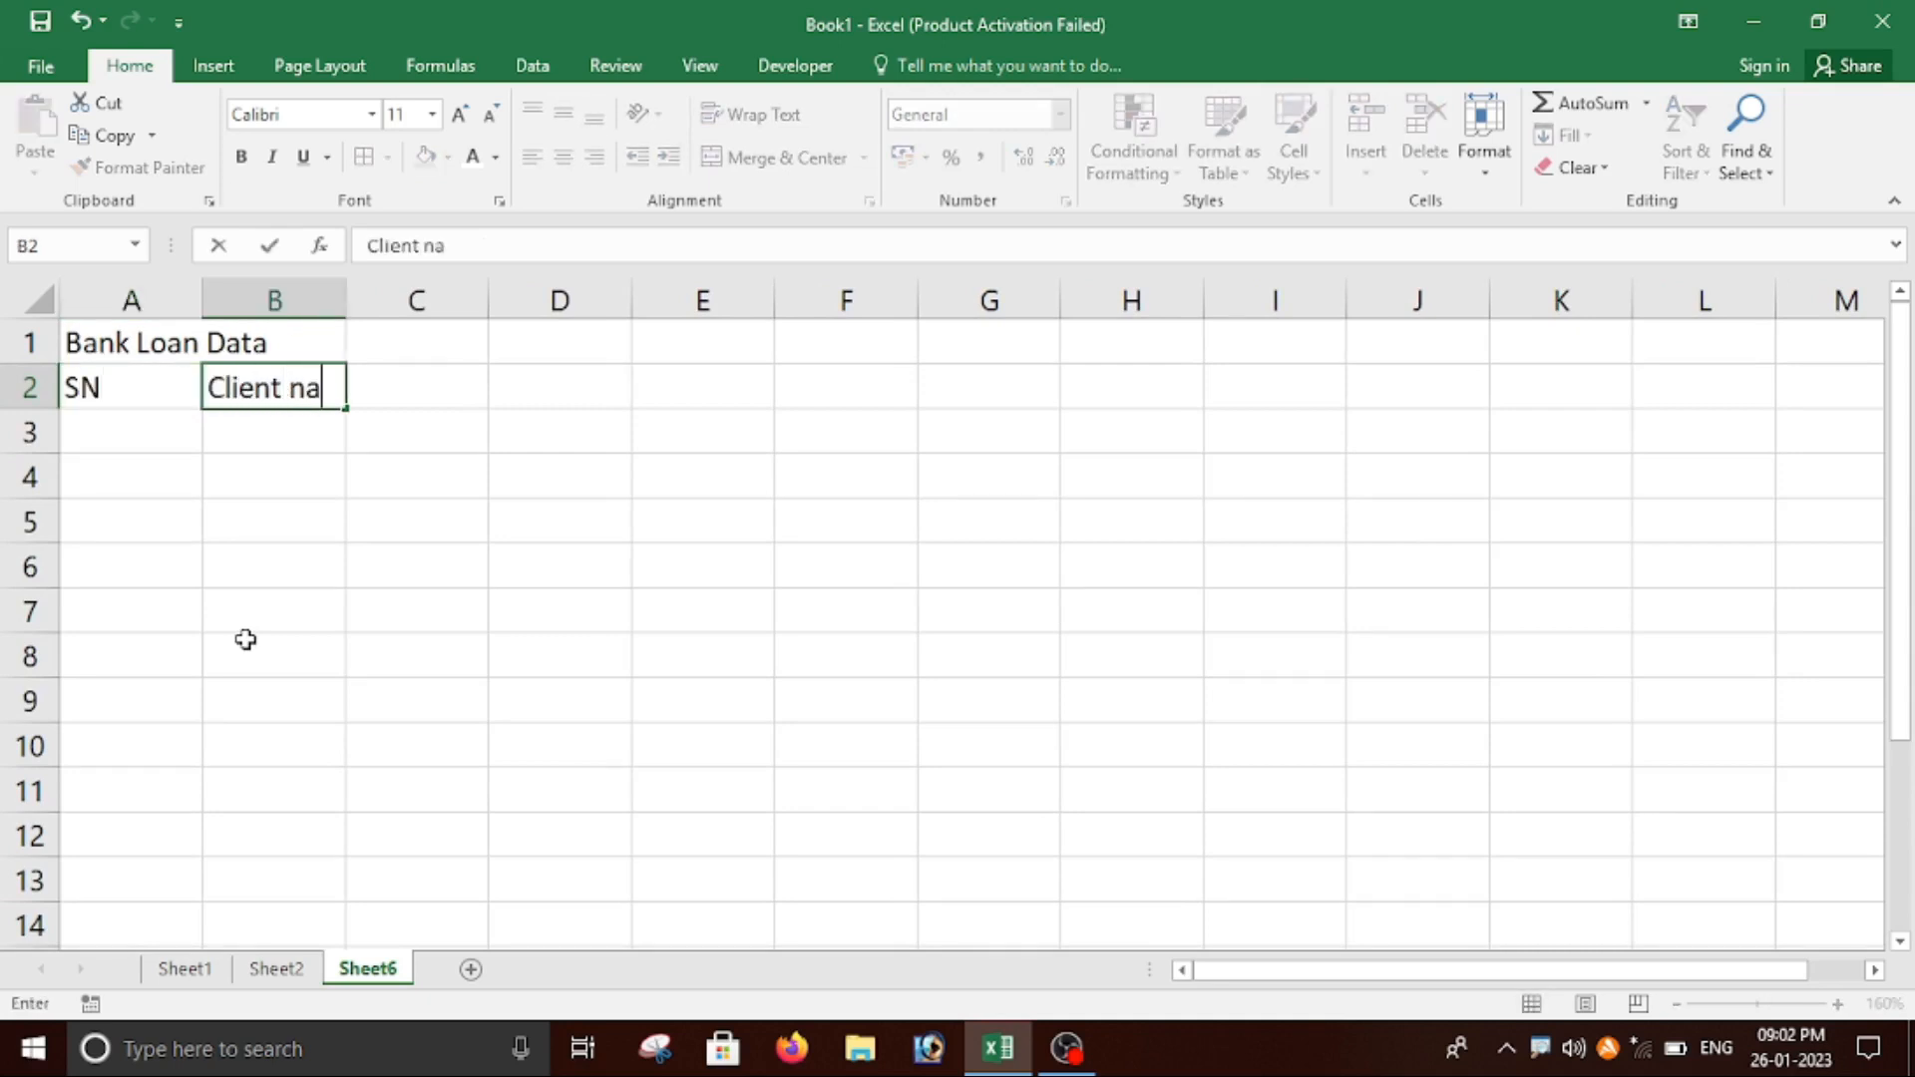
{"action": "key", "text": "BackSpace"}
{"action": "key", "text": "BackSpace"}
{"action": "type", "text": "a"}
{"action": "key", "text": "BackSpace"}
{"action": "type", "text": "Name"}
{"action": "key", "text": "Tab"}
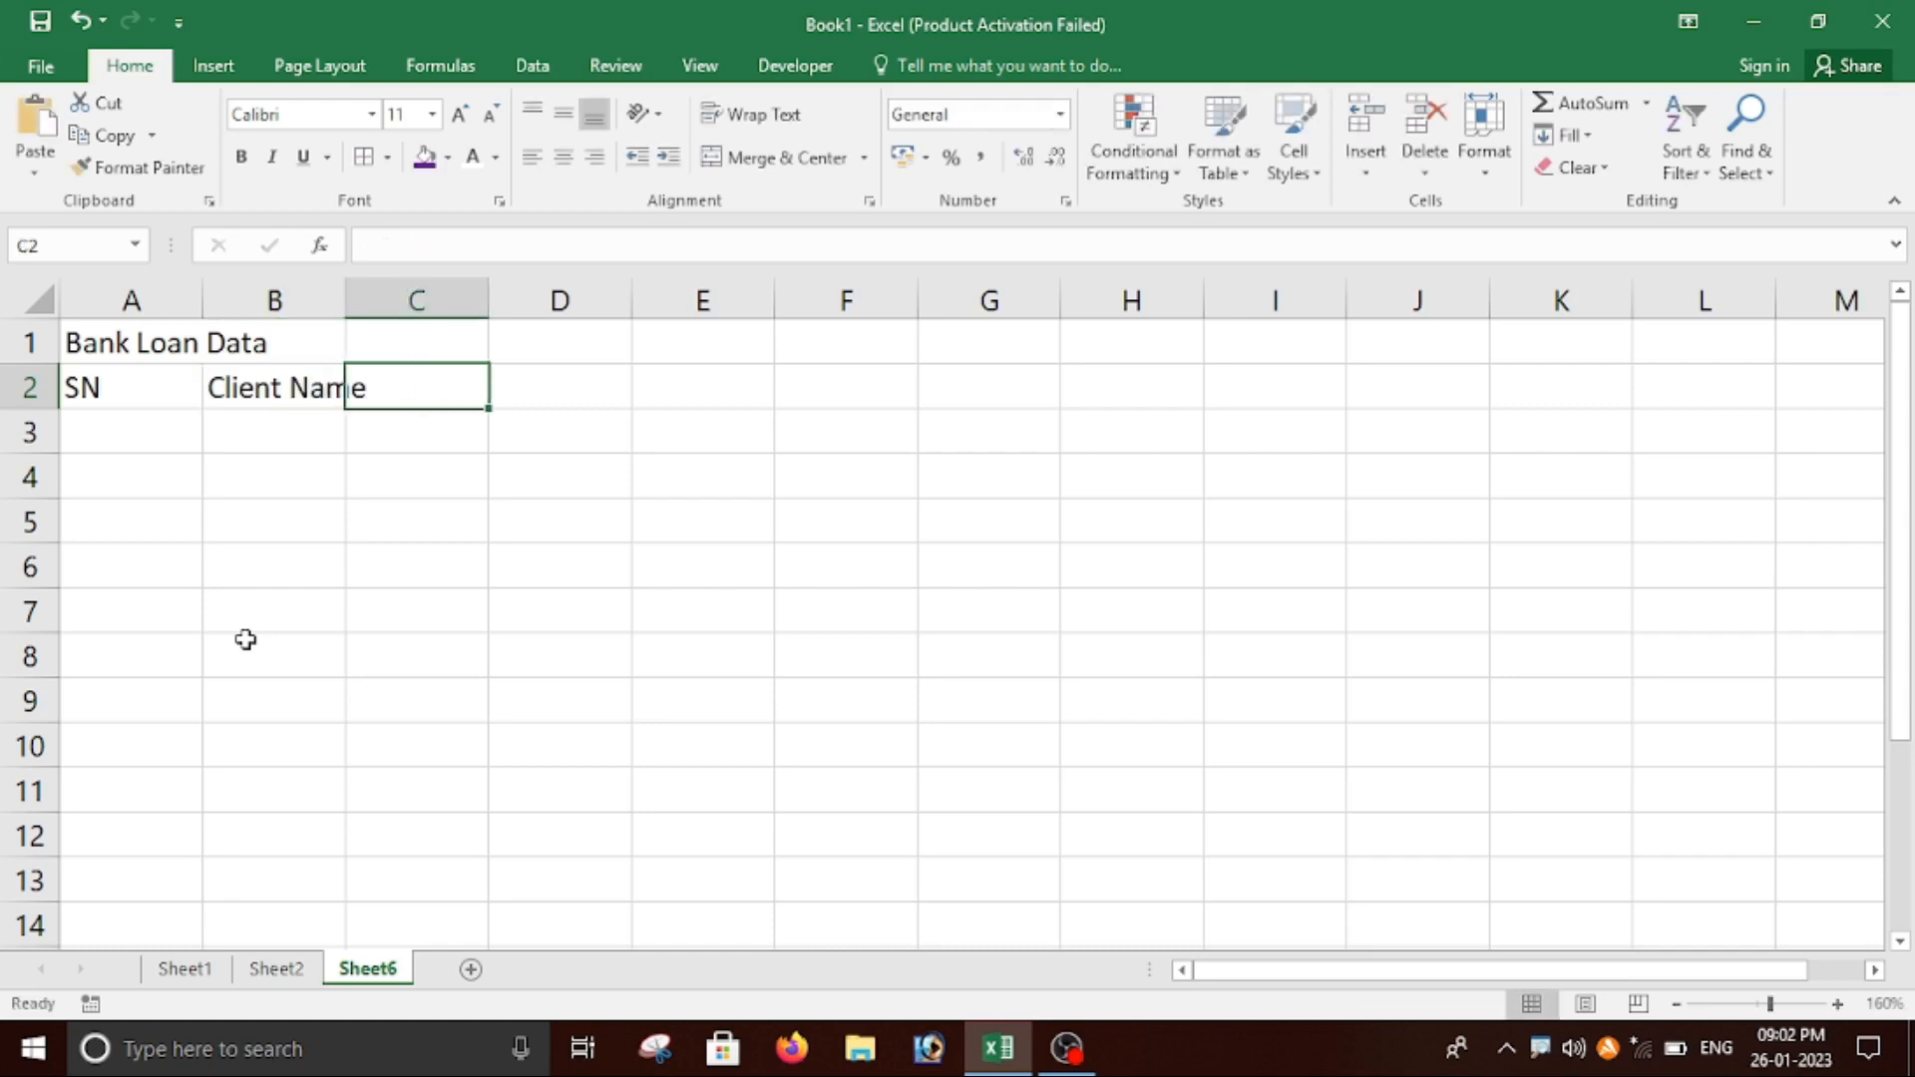
Enter the header "Loan Type" in cell C2, beside the Client Name header.
{"action": "type", "text": "Loan TYpe"}
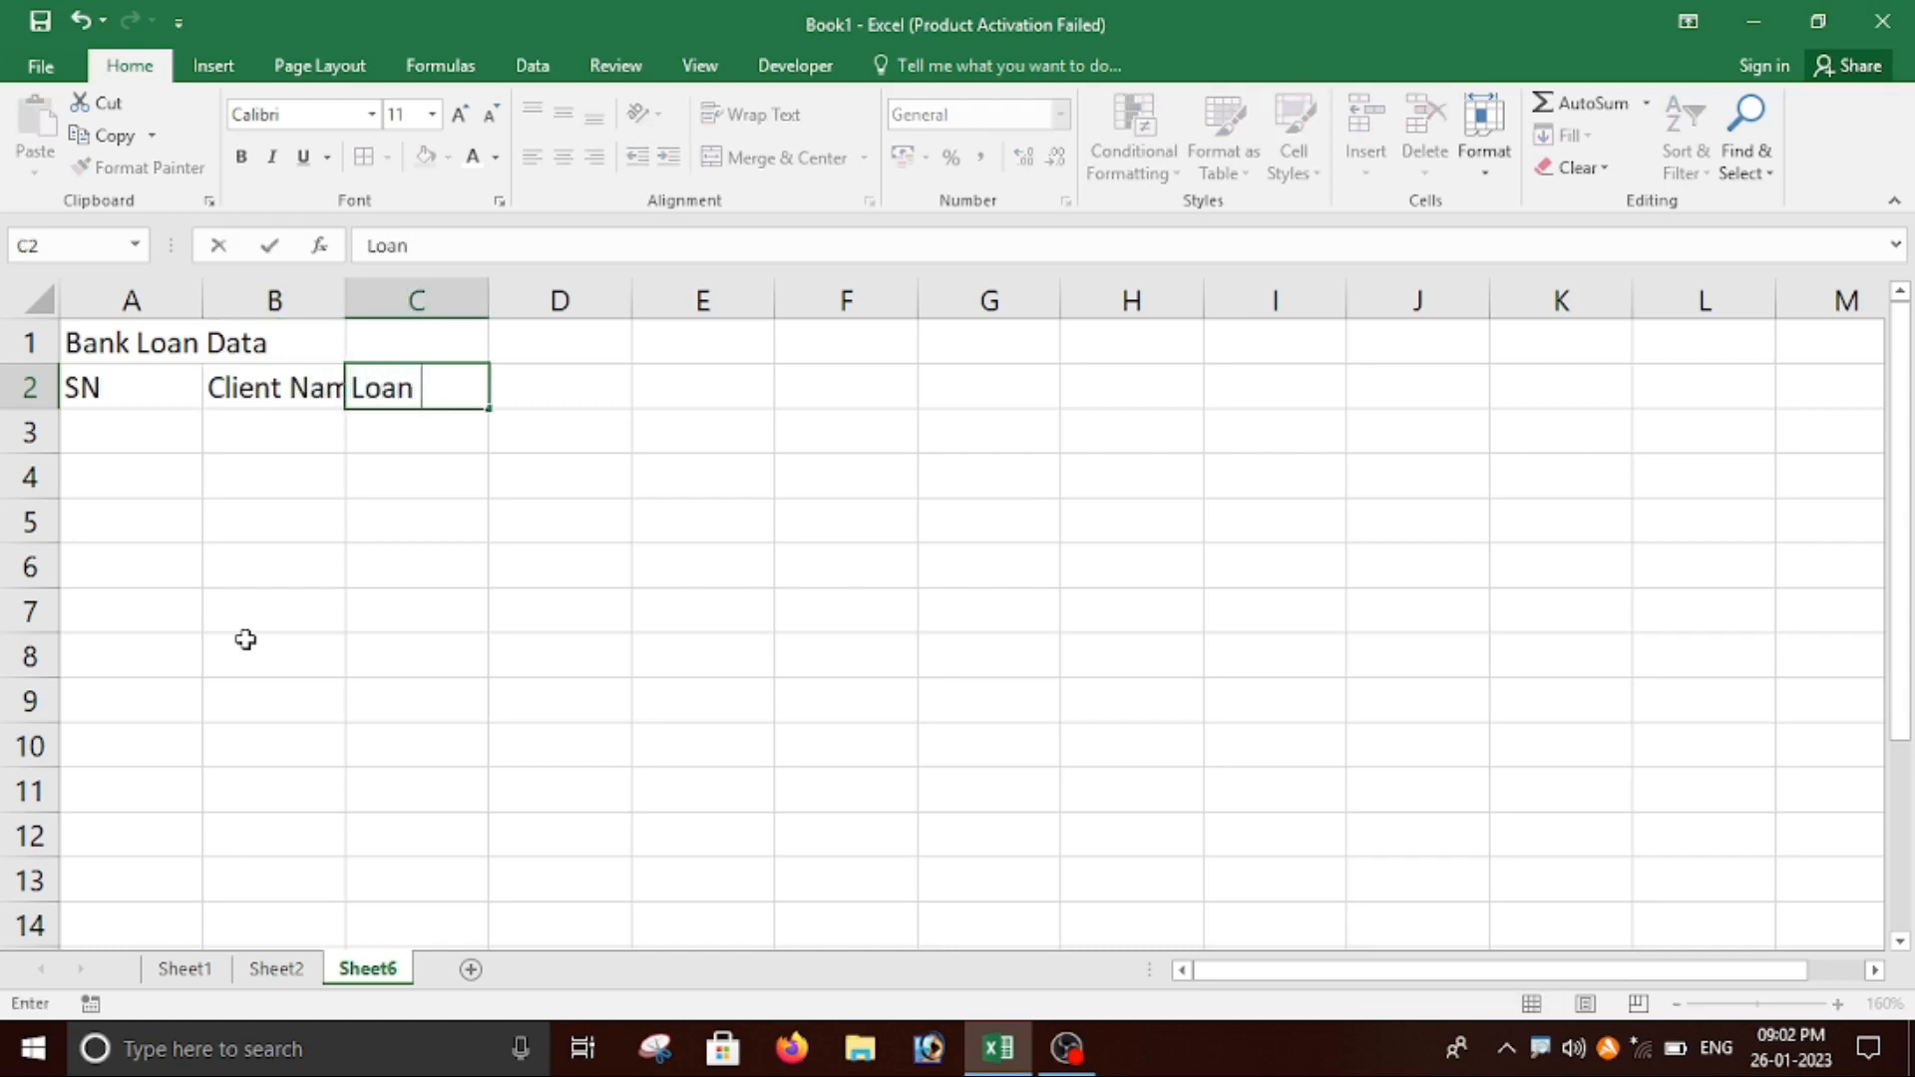
{"action": "key", "text": "BackSpace"}
{"action": "key", "text": "BackSpace"}
{"action": "key", "text": "BackSpace"}
{"action": "type", "text": "ype"}
{"action": "key", "text": "Tab"}
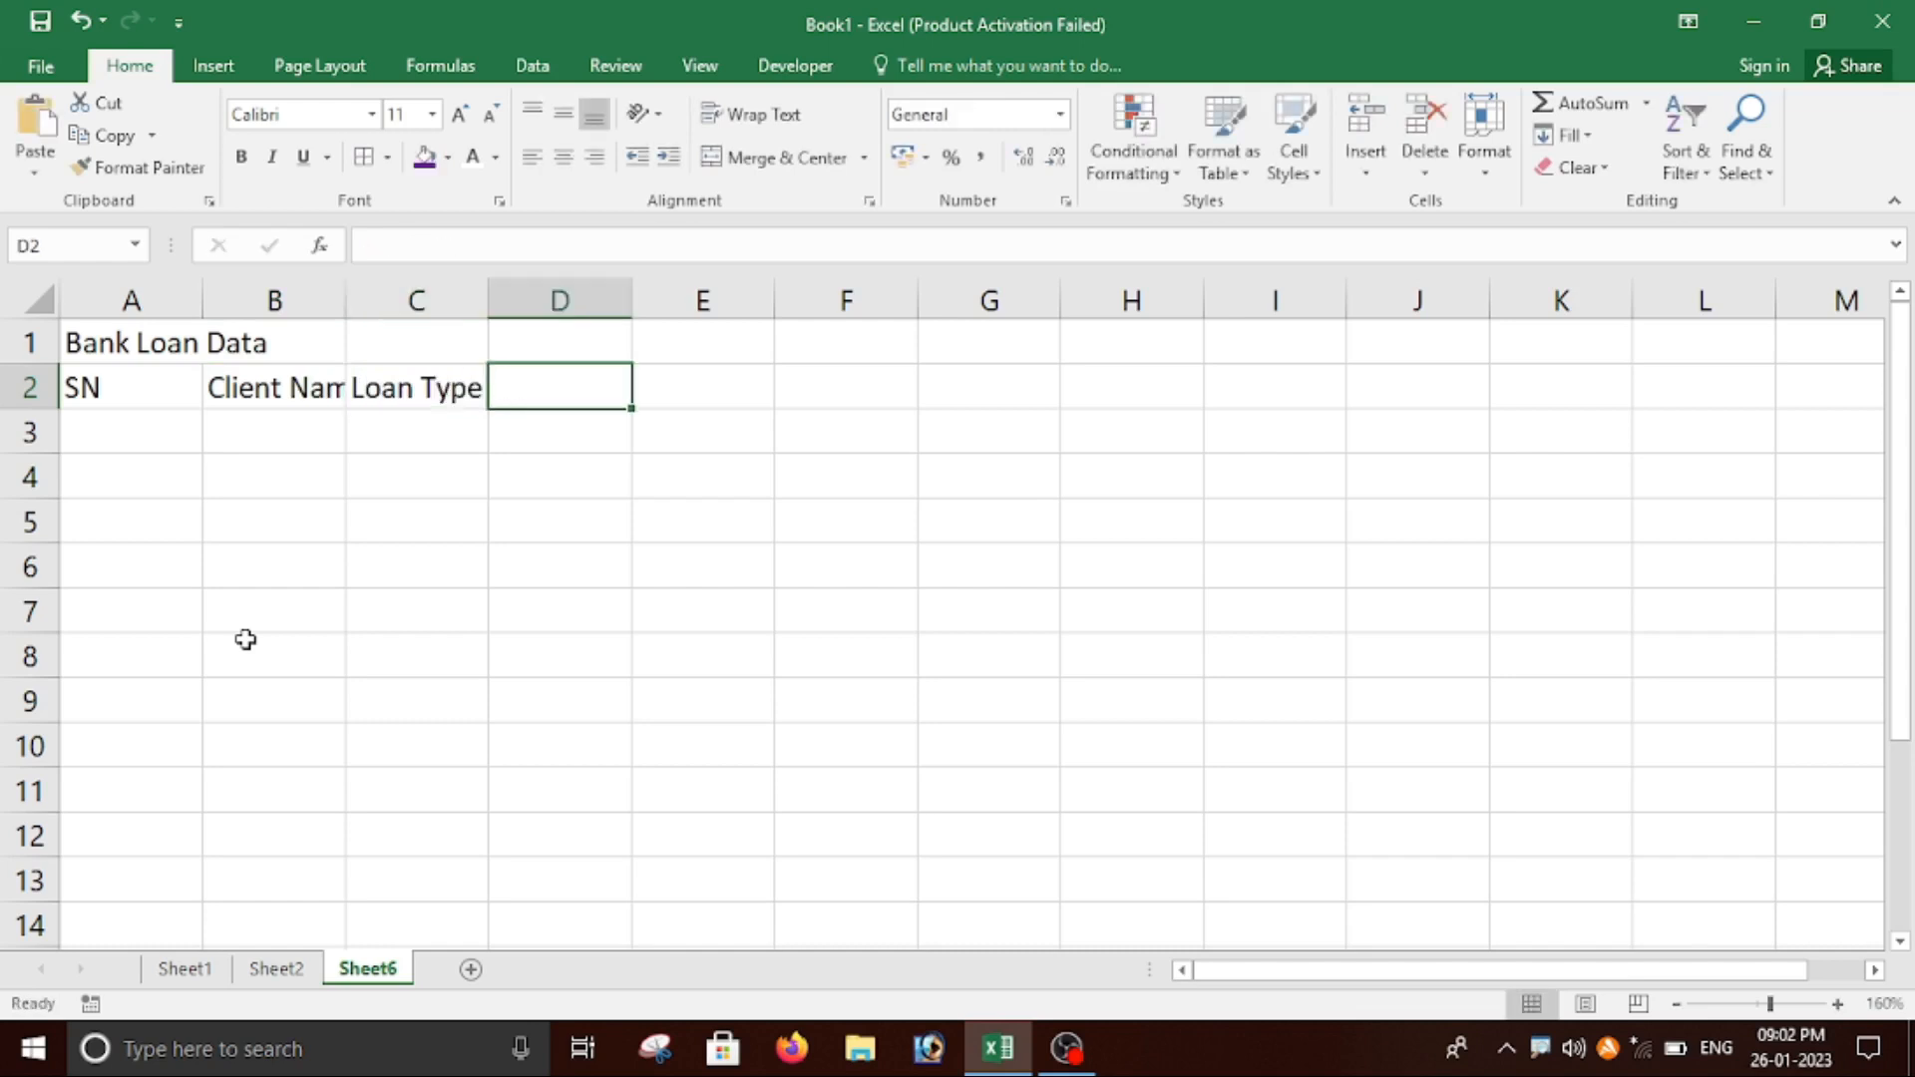
Enter the header "Loan Amount" in cell D2, beside the Loan Type header.
{"action": "type", "text": "Loan AM"}
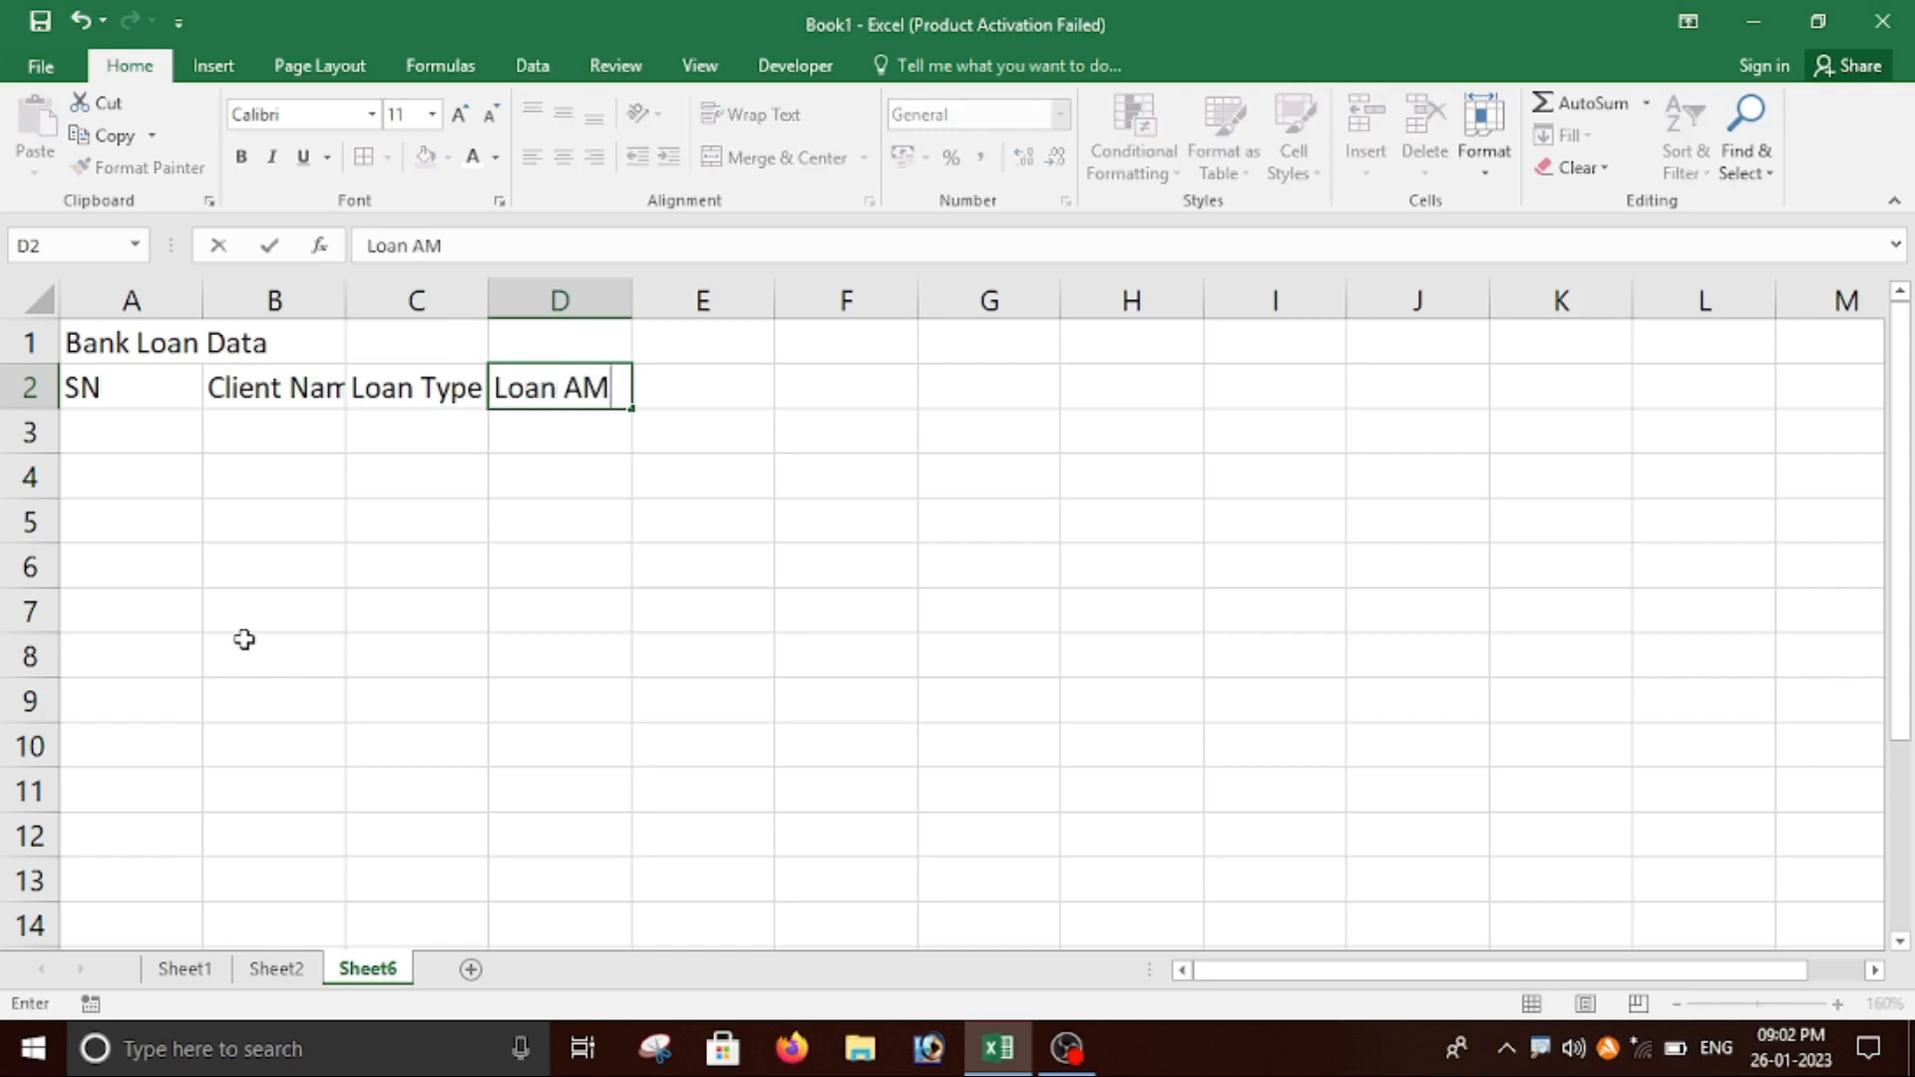
{"action": "type", "text": "ou"}
{"action": "key", "text": "BackSpace"}
{"action": "key", "text": "BackSpace"}
{"action": "key", "text": "BackSpace"}
{"action": "type", "text": "ou"}
{"action": "key", "text": "BackSpace"}
{"action": "key", "text": "BackSpace"}
{"action": "type", "text": "mount"}
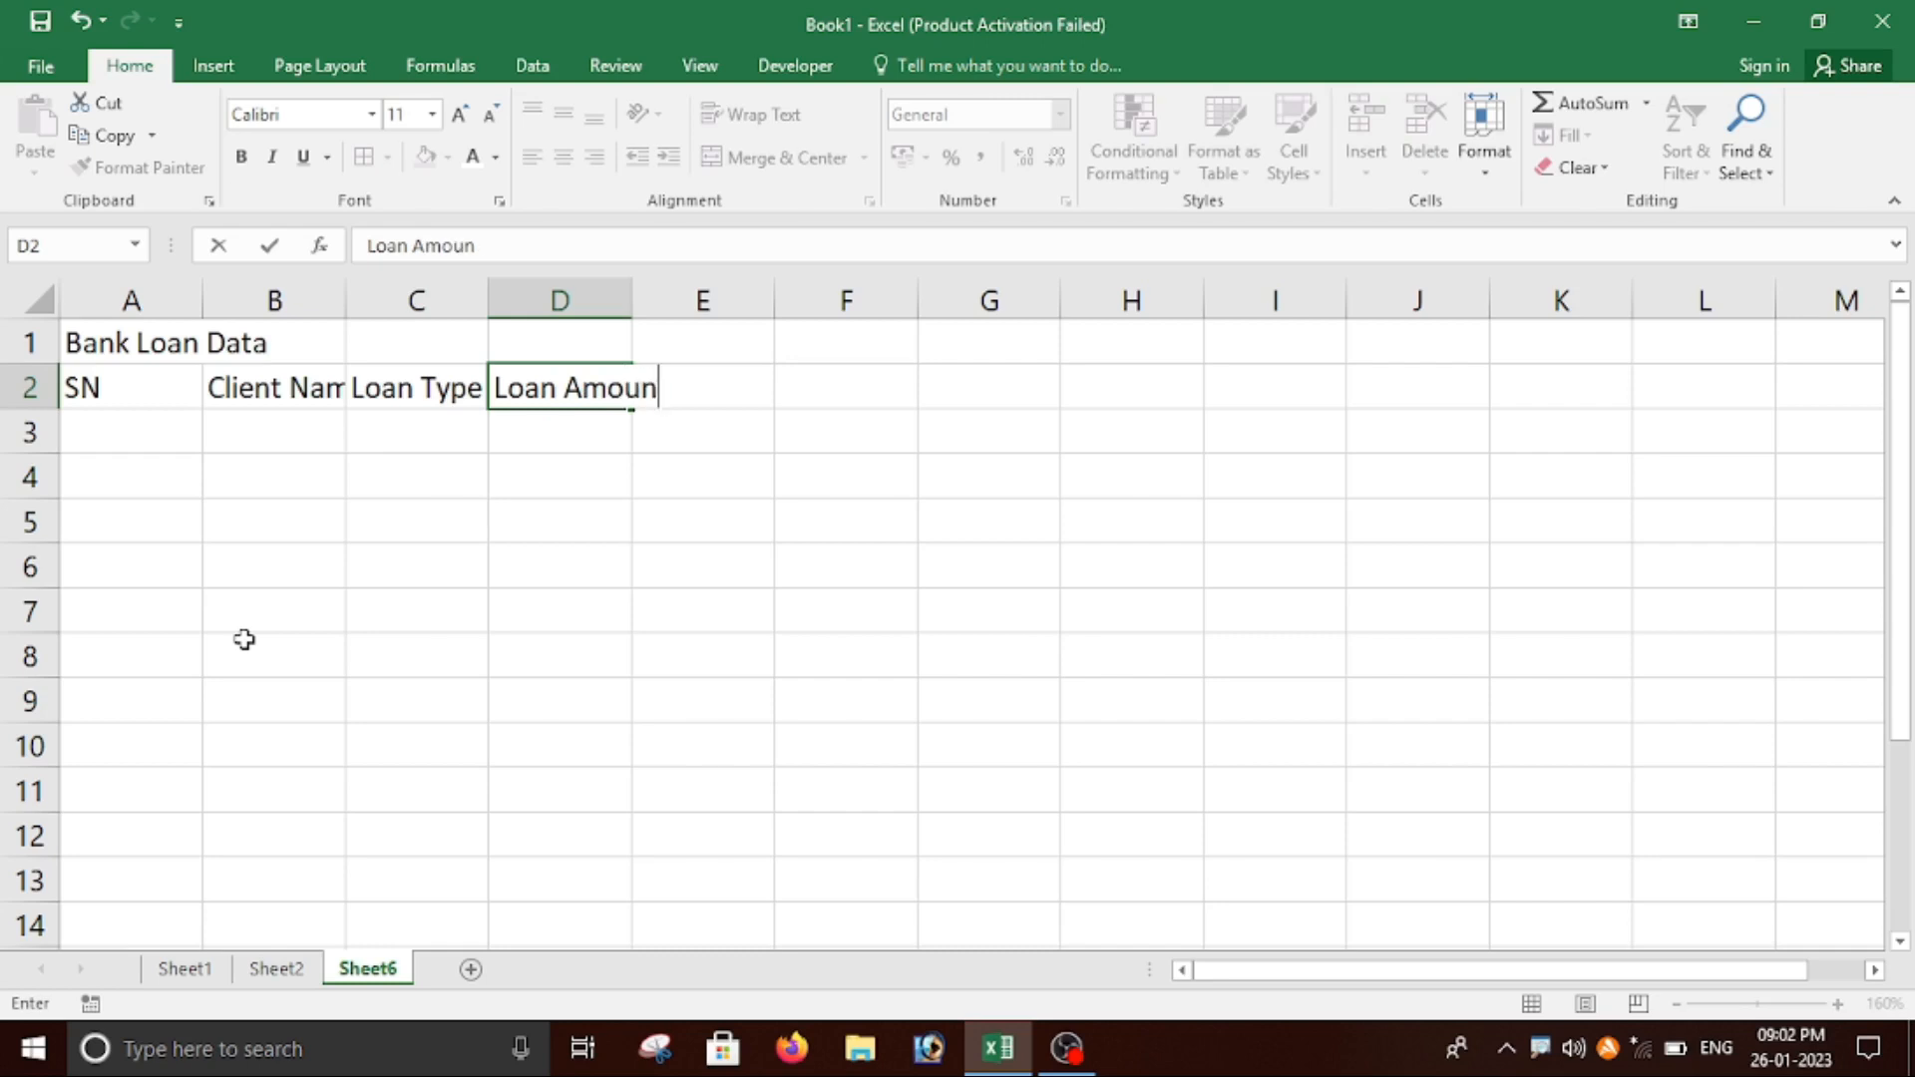
{"action": "key", "text": "Tab"}
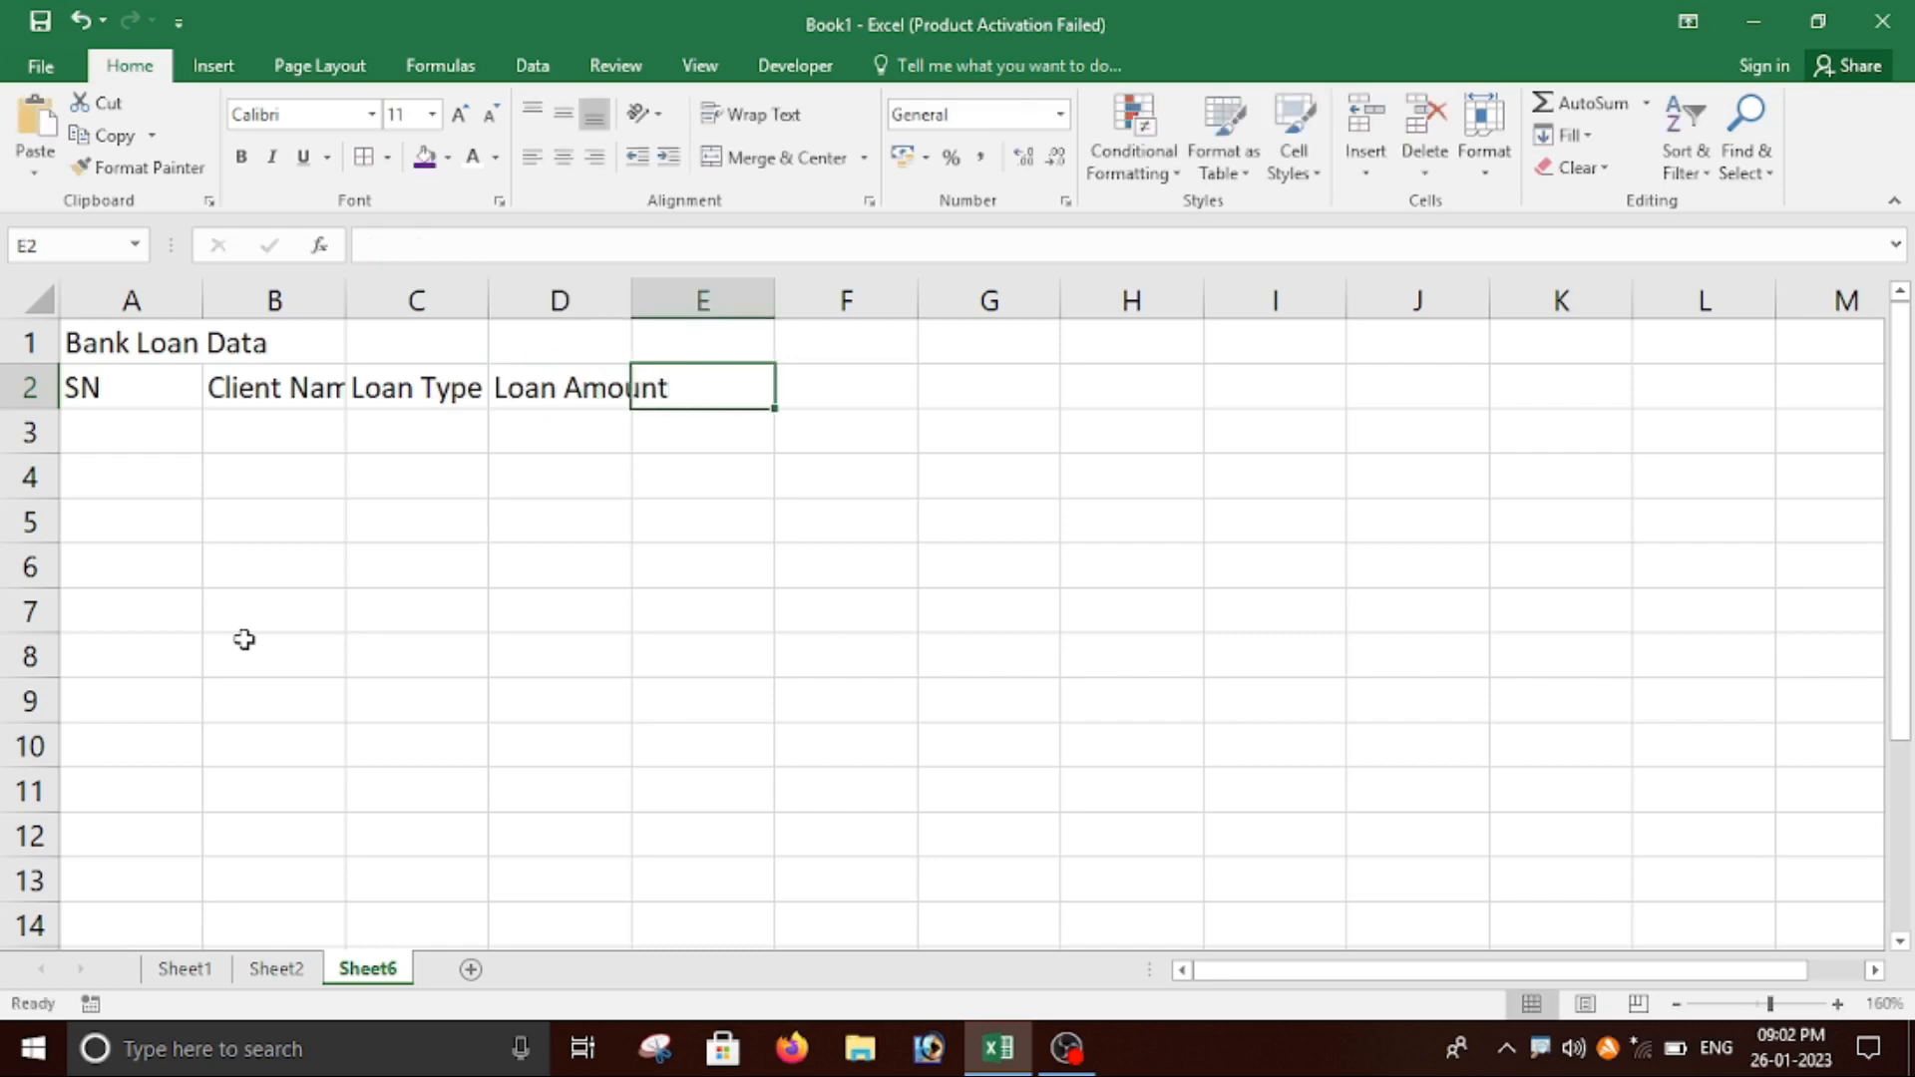
Enter the headers "Interest Rate" in cell E2 and "Years" in cell F2.
{"action": "type", "text": "INt"}
{"action": "key", "text": "BackSpace"}
{"action": "key", "text": "BackSpace"}
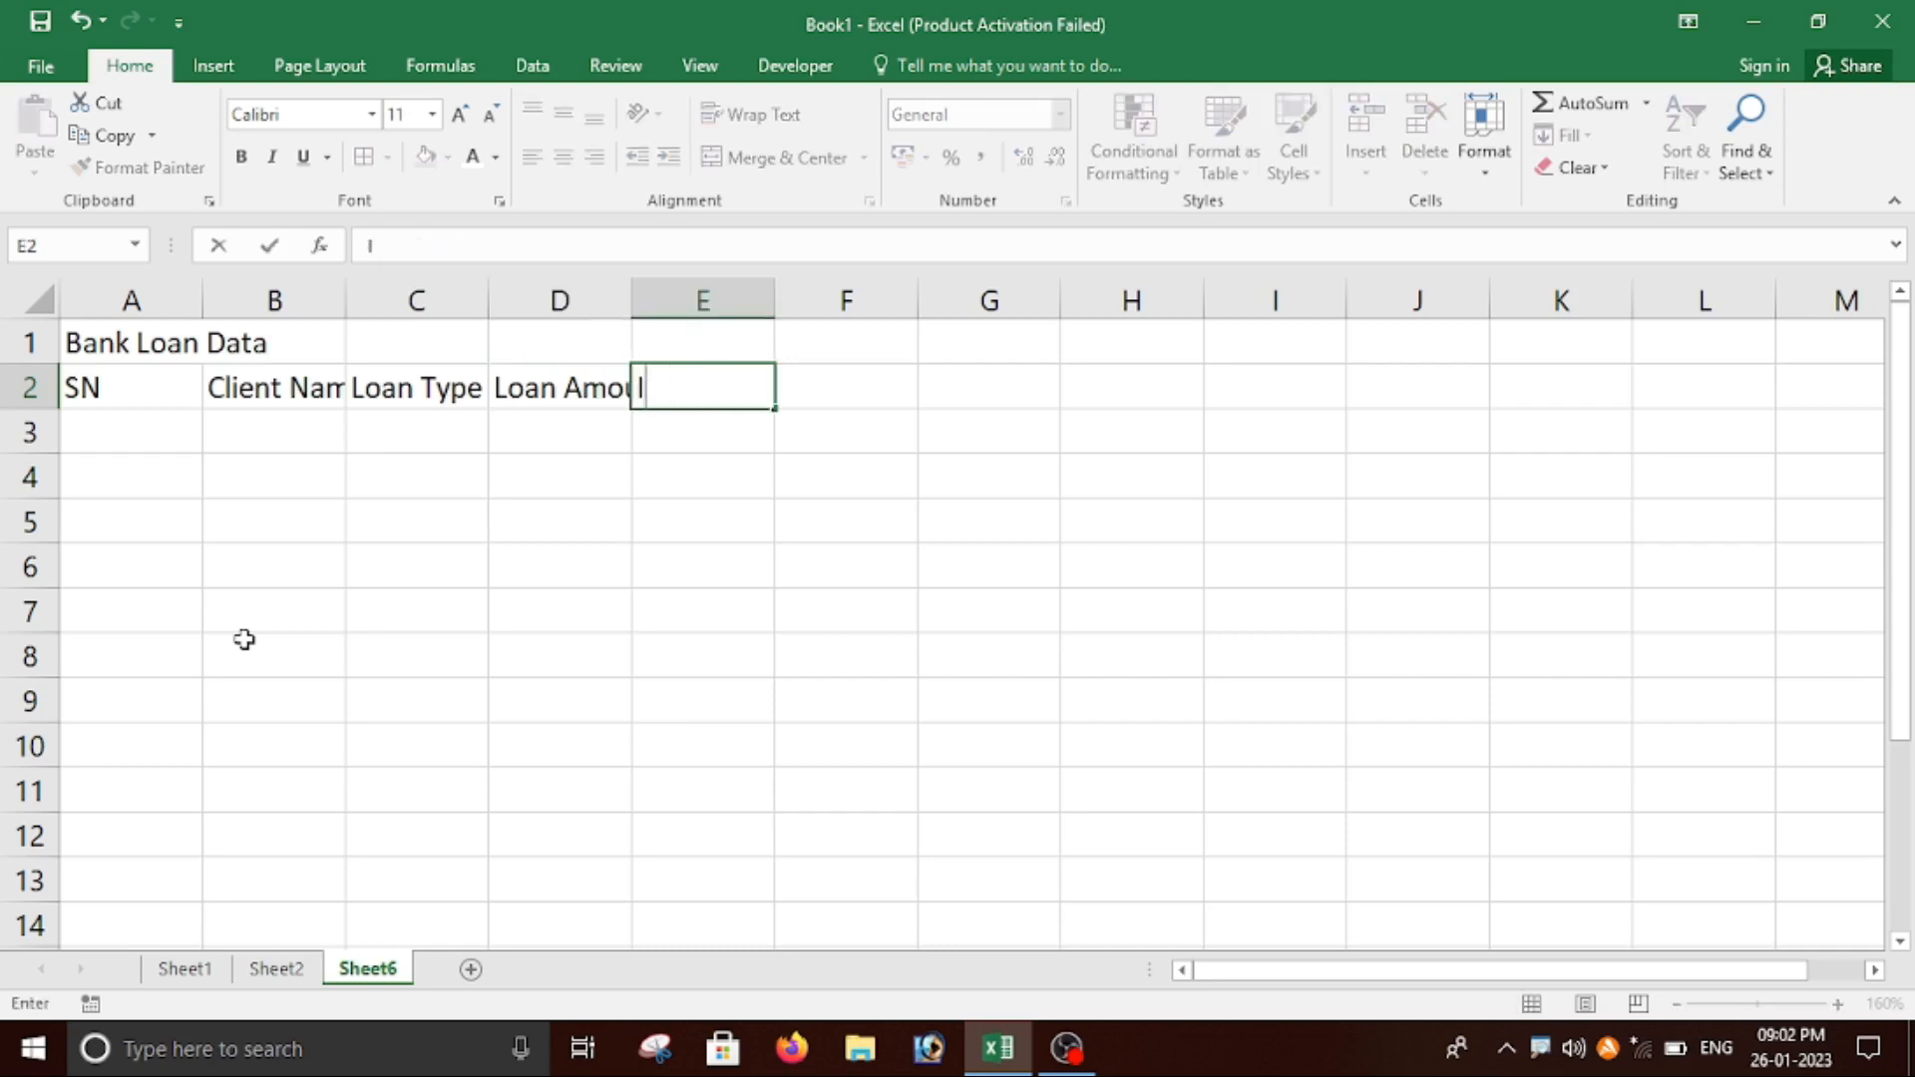
{"action": "type", "text": "nterest Rate"}
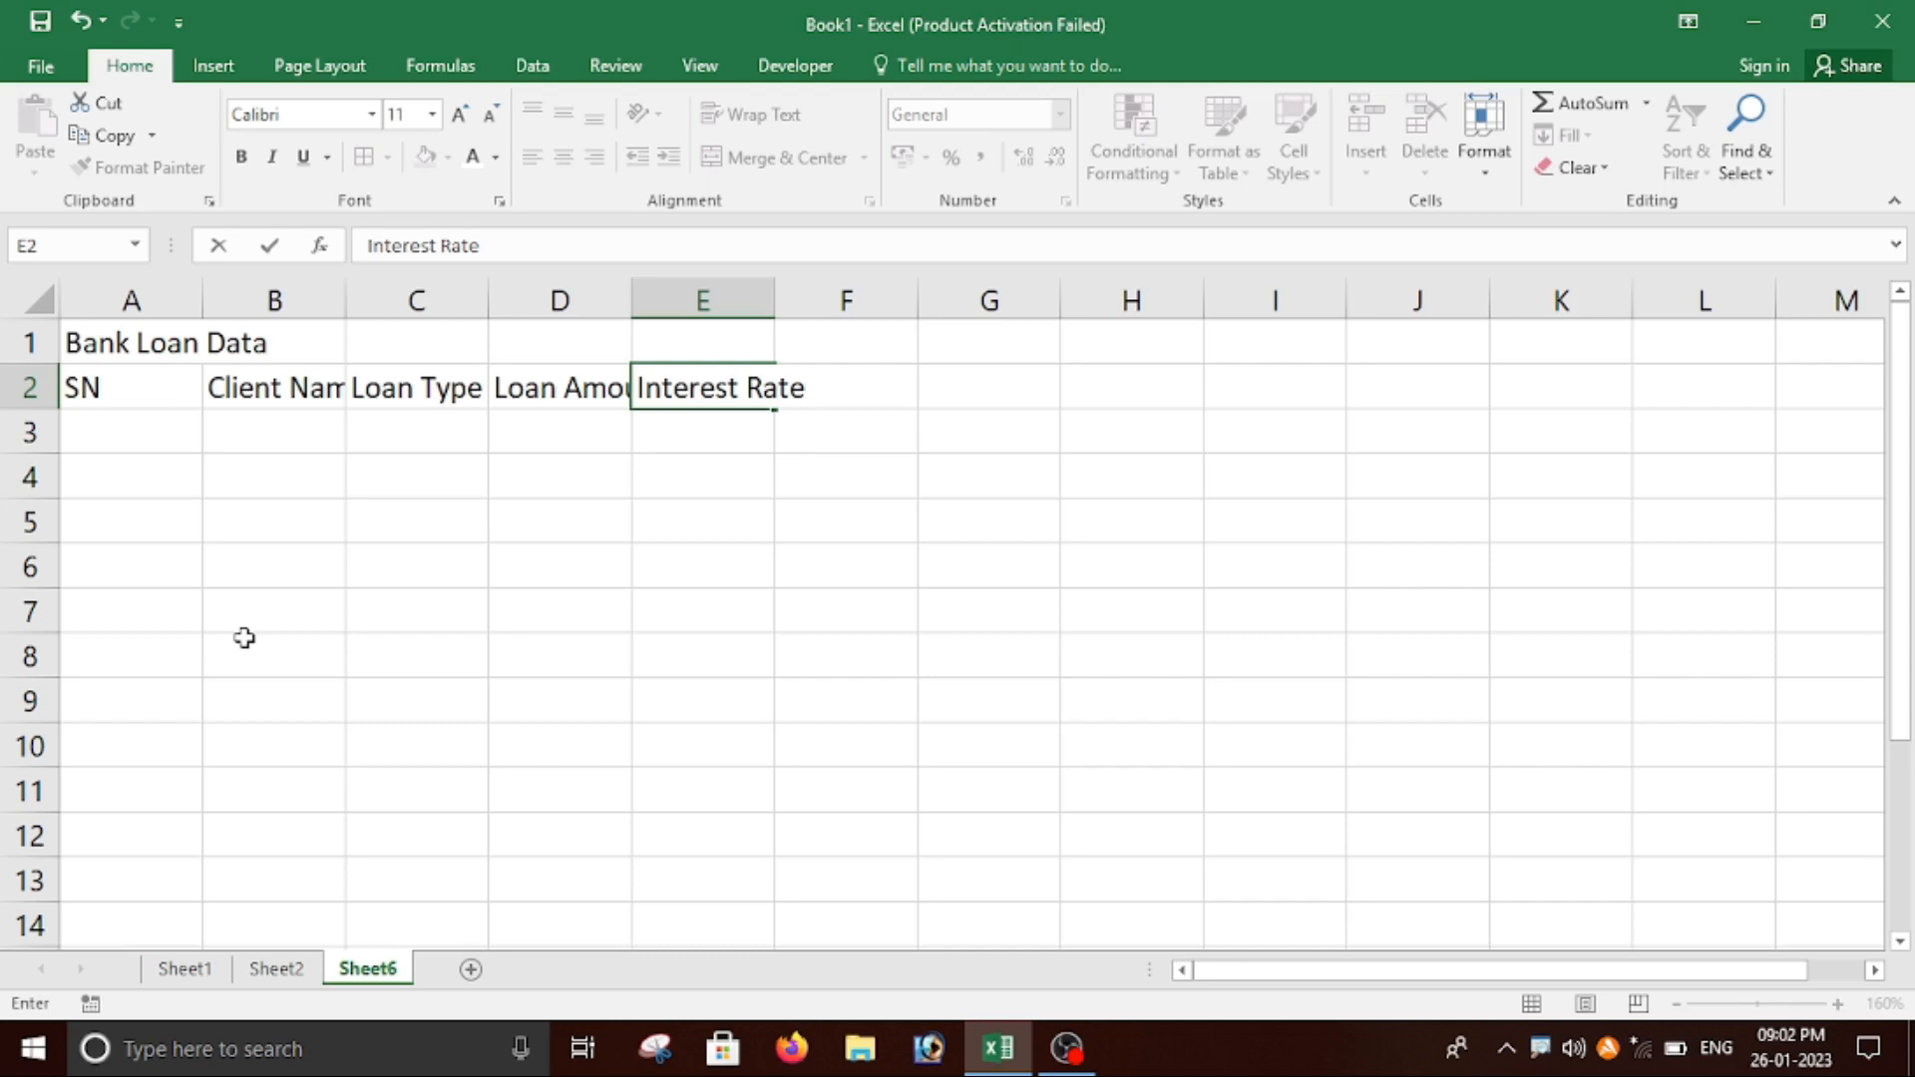
{"action": "key", "text": "Tab"}
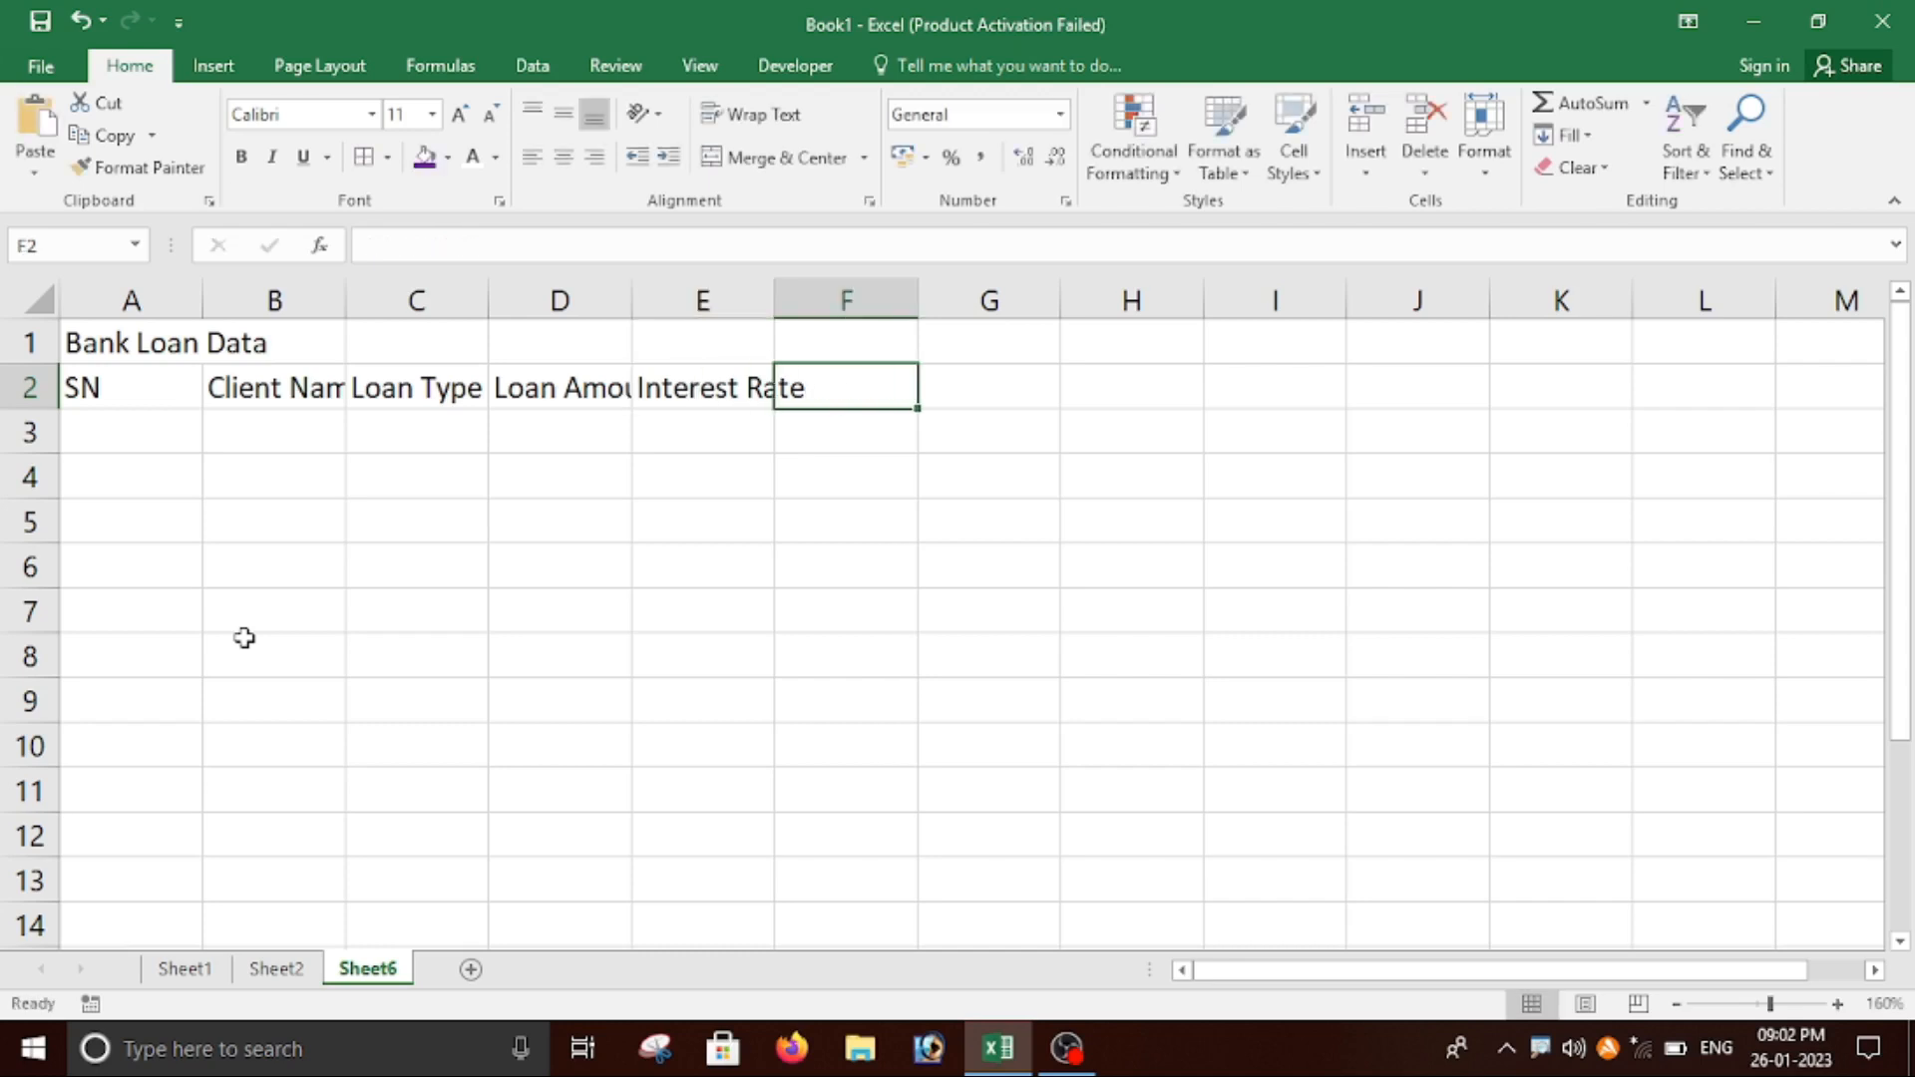
{"action": "type", "text": "Years"}
{"action": "key", "text": "Tab"}
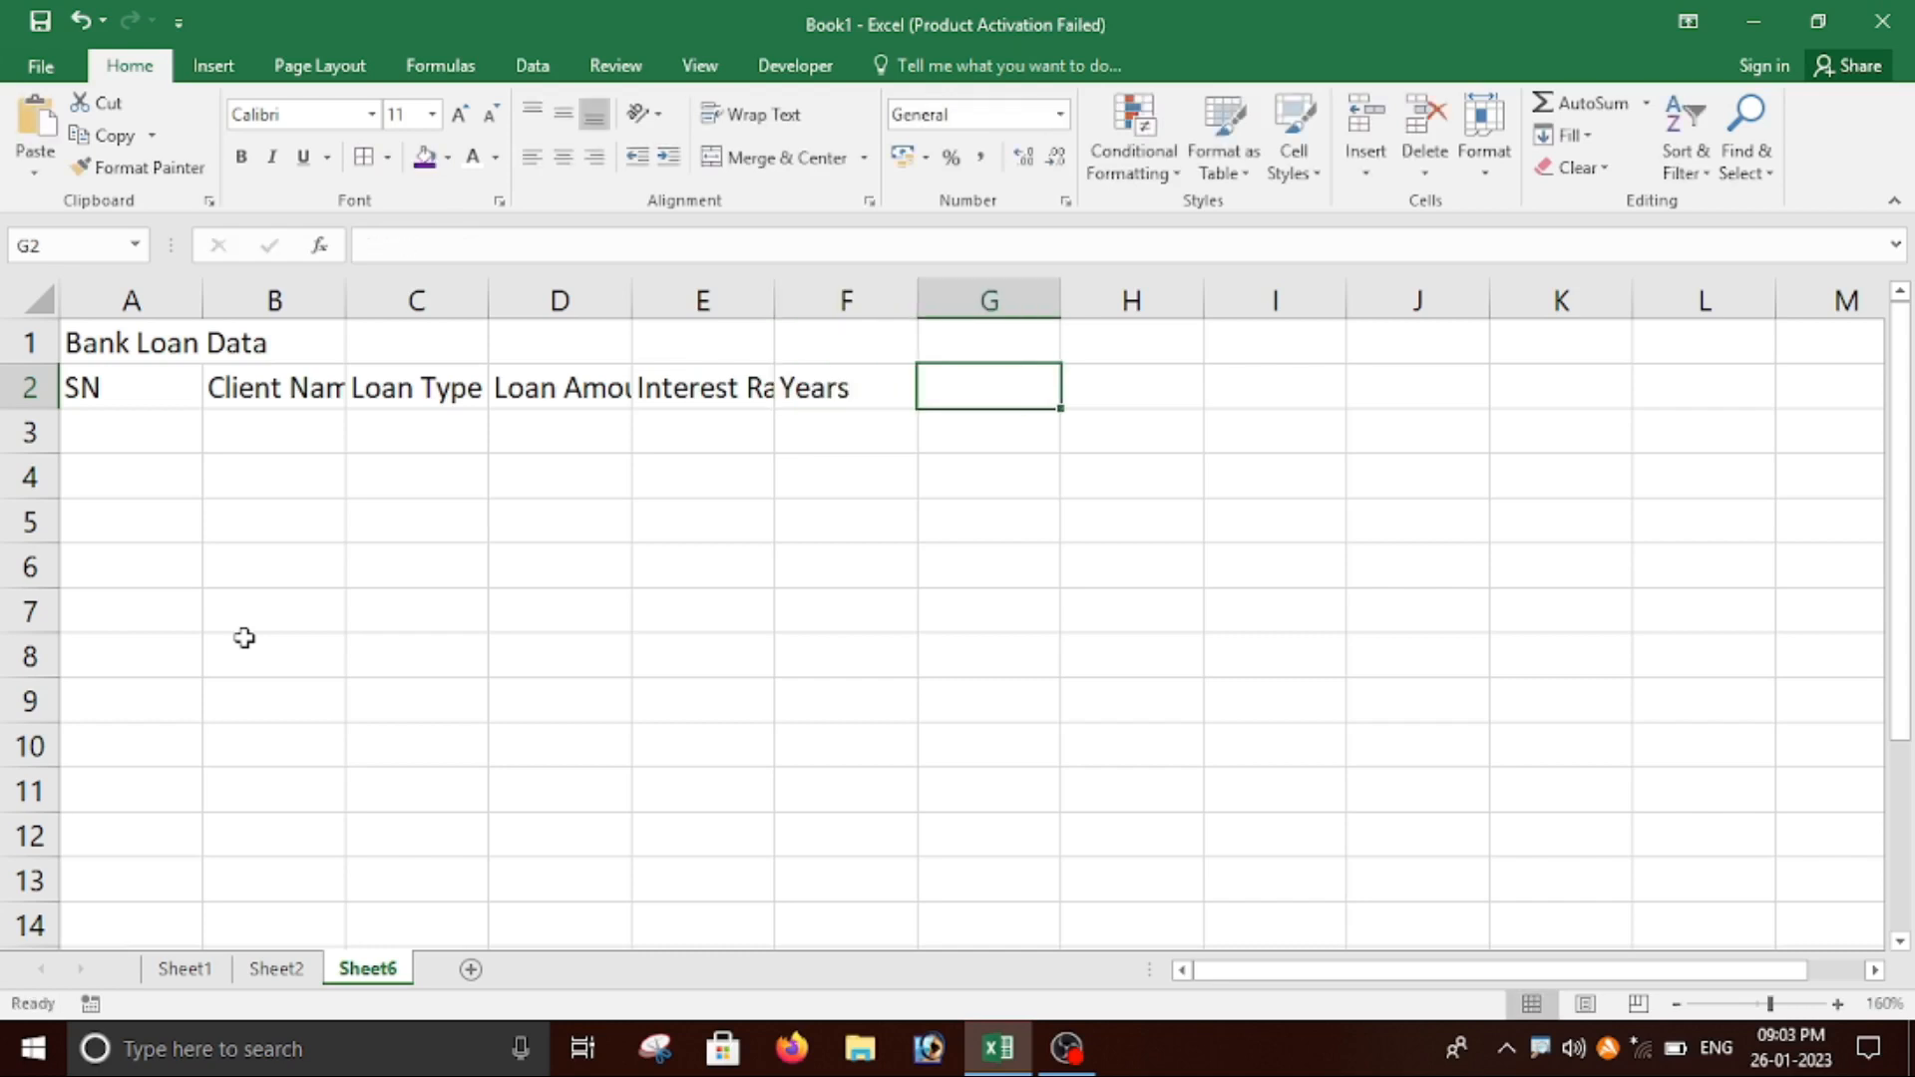
Complete the header row with "EMI", "Total Amount" and "Interest" in cells G2 to I2.
{"action": "type", "text": "EMi"}
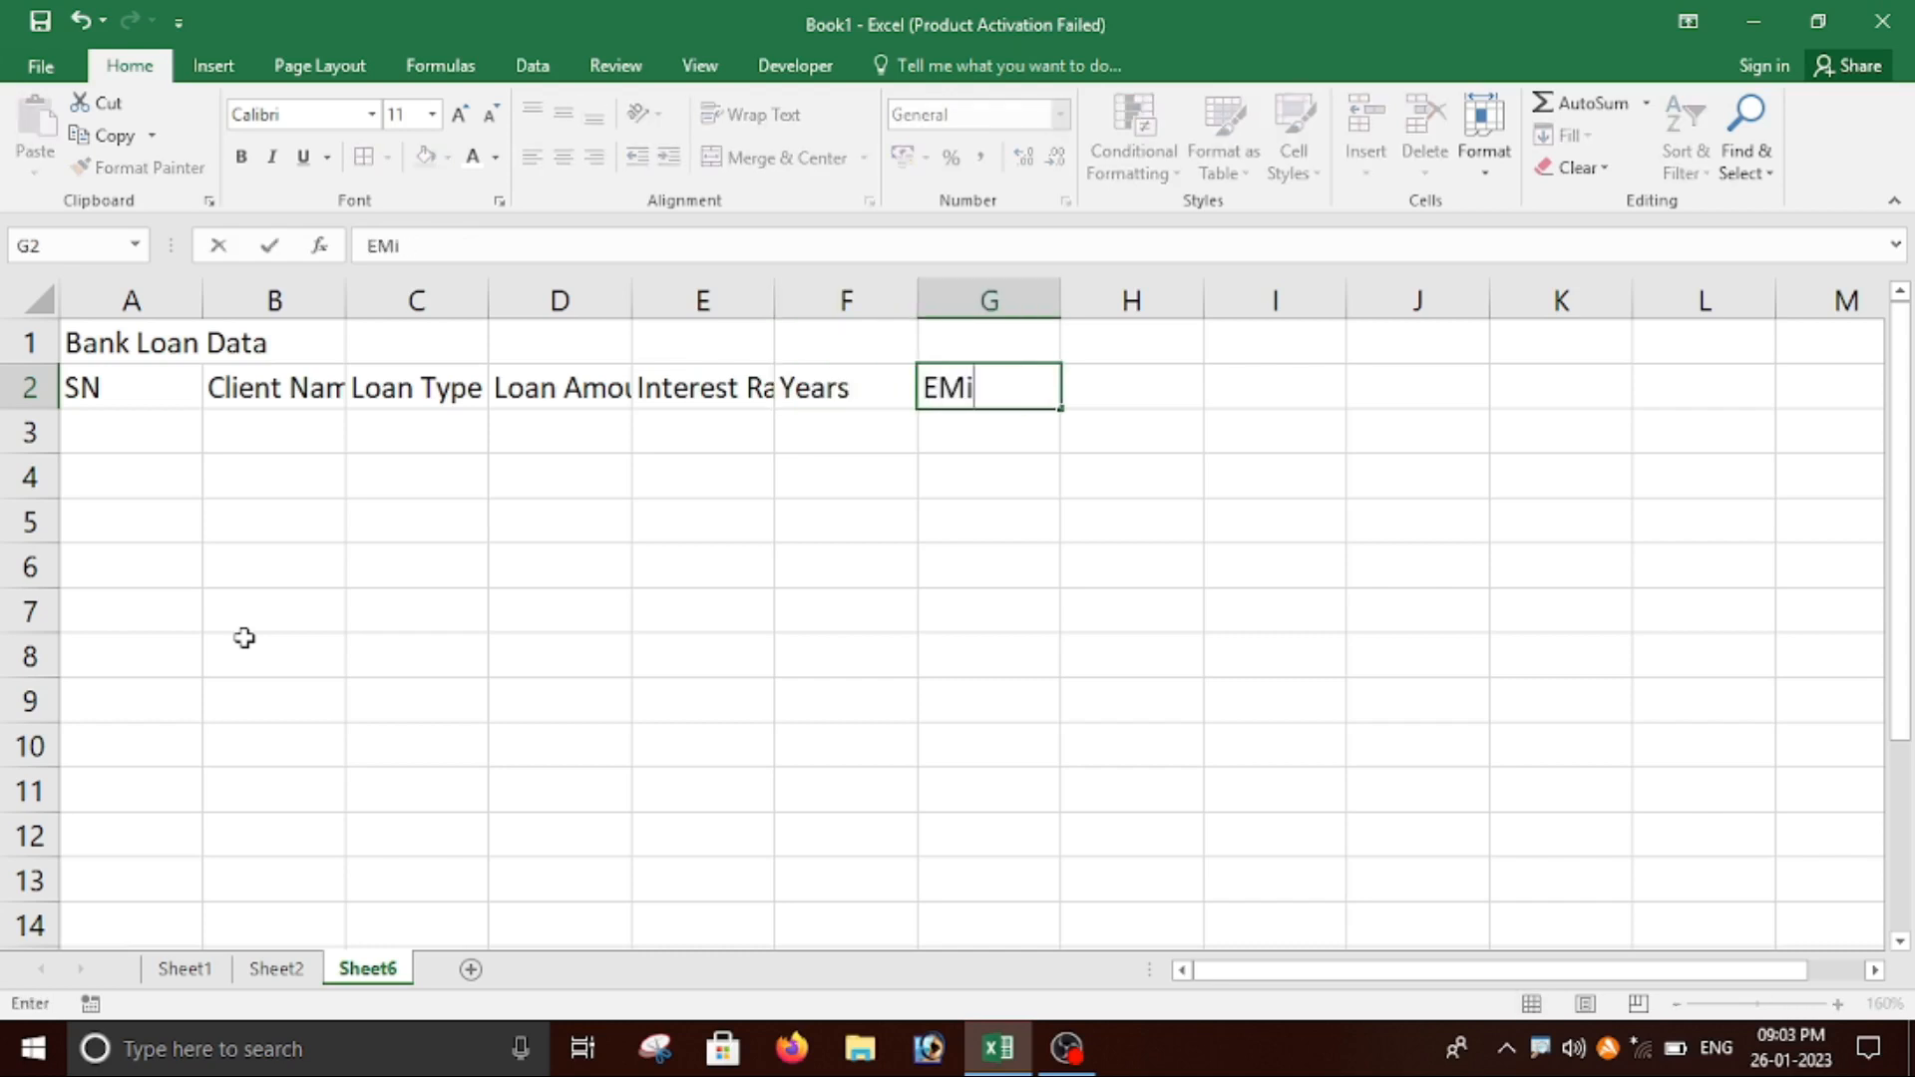
{"action": "type", "text": "I"}
{"action": "key", "text": "Tab"}
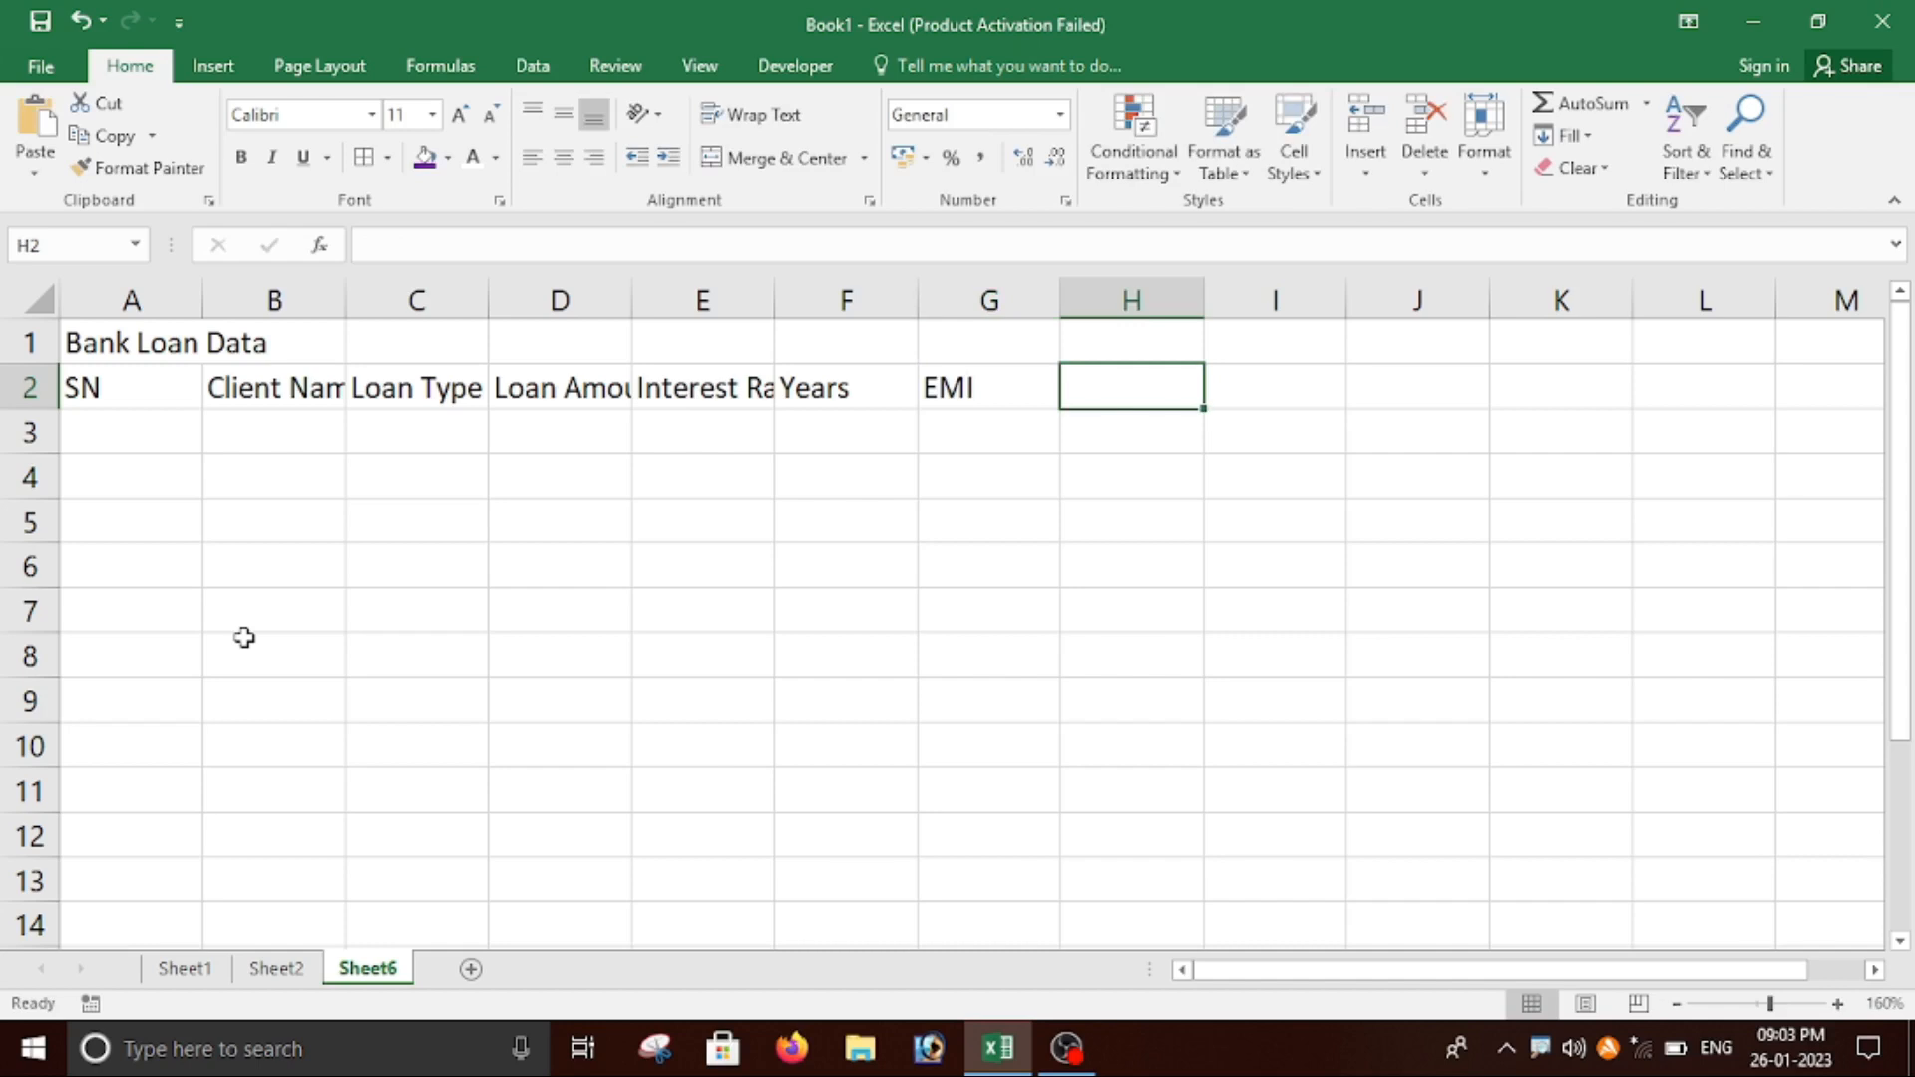
{"action": "type", "text": "Tota"}
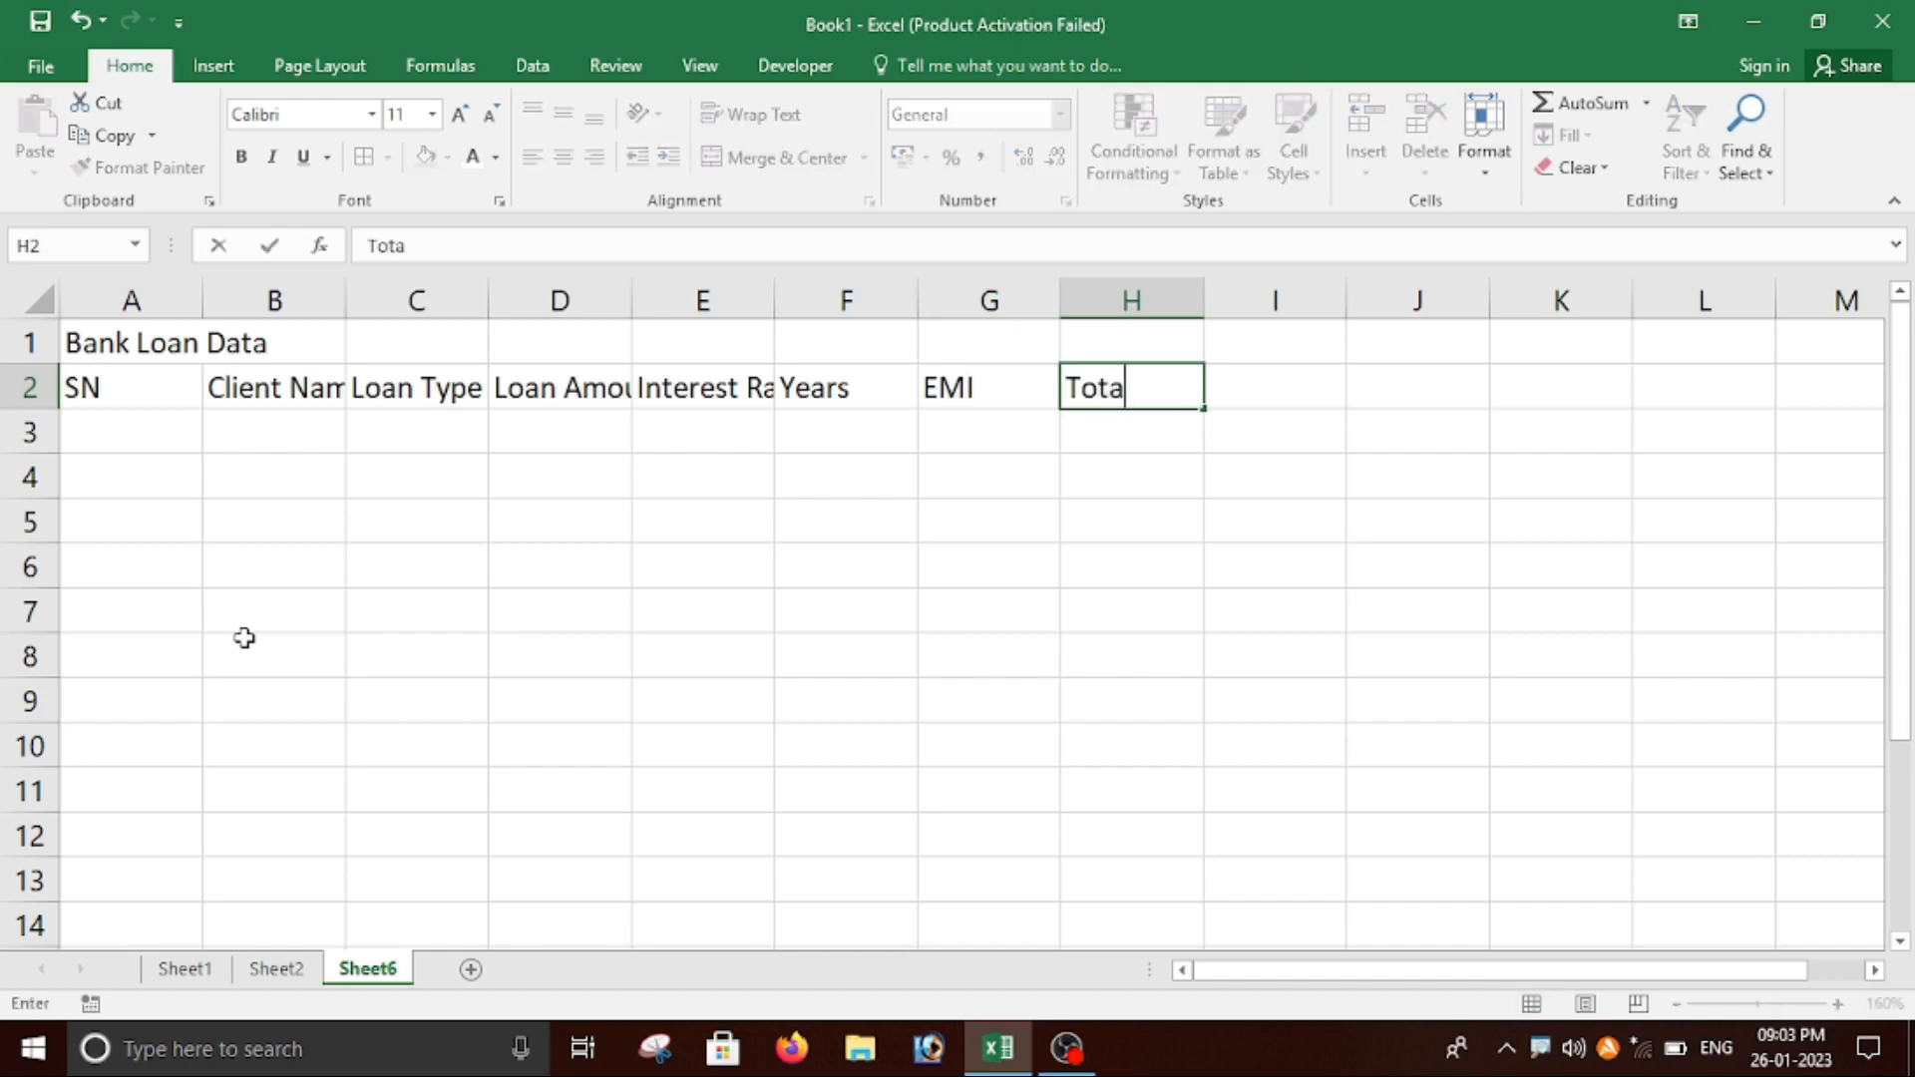
{"action": "type", "text": "l Amount"}
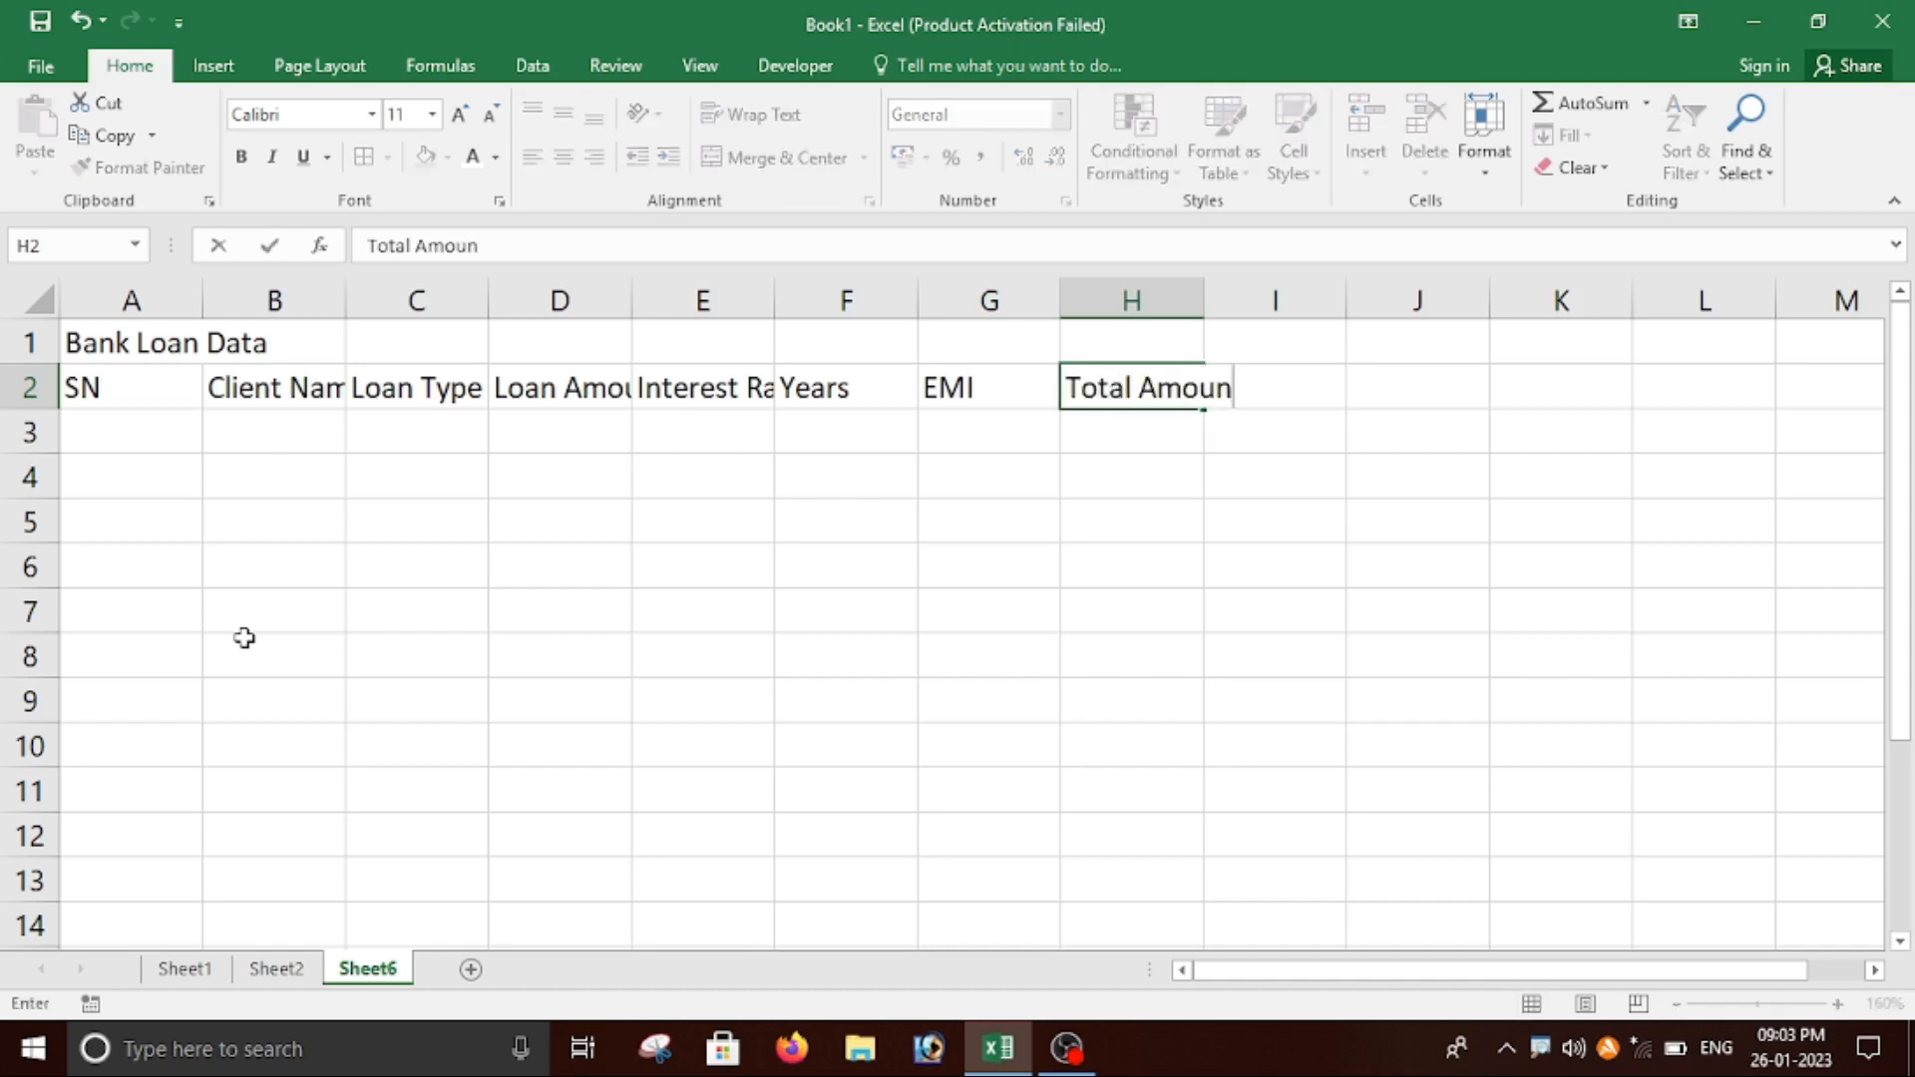
{"action": "key", "text": "Tab"}
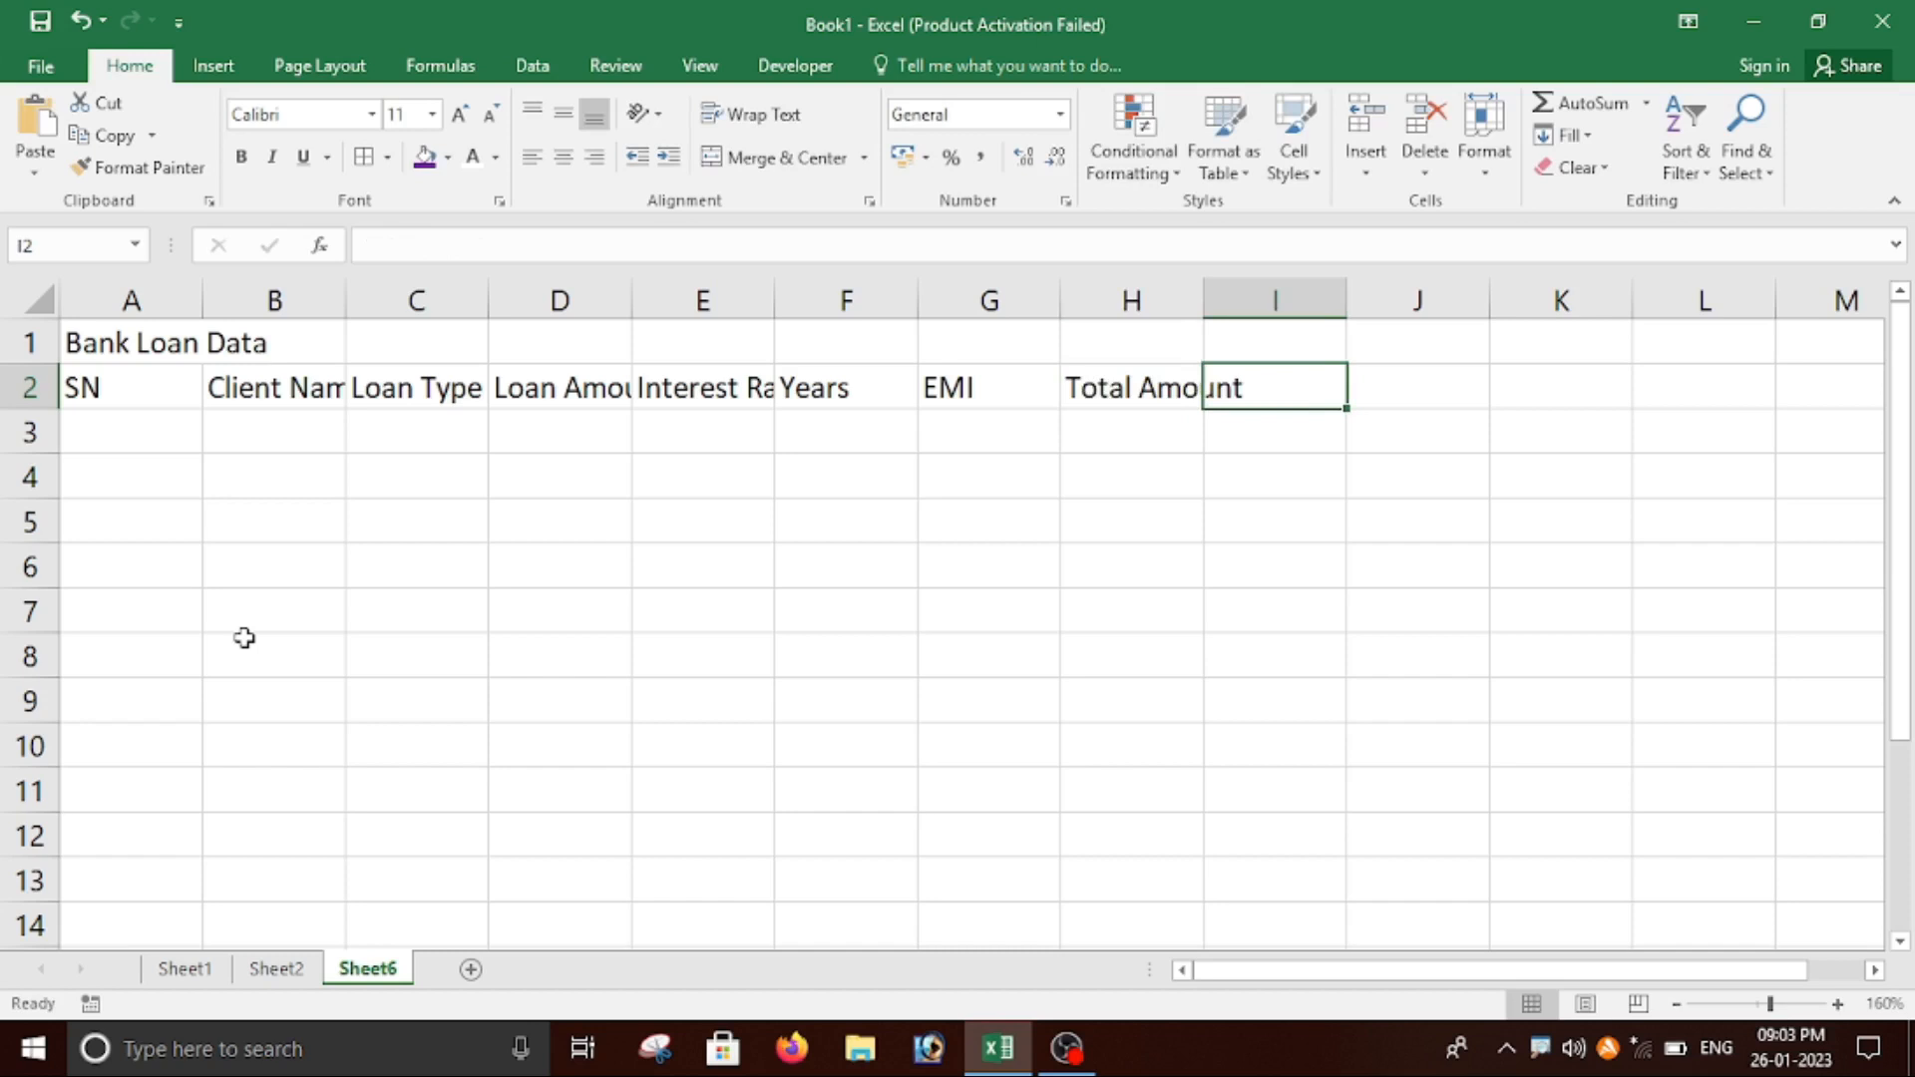
{"action": "type", "text": "In"}
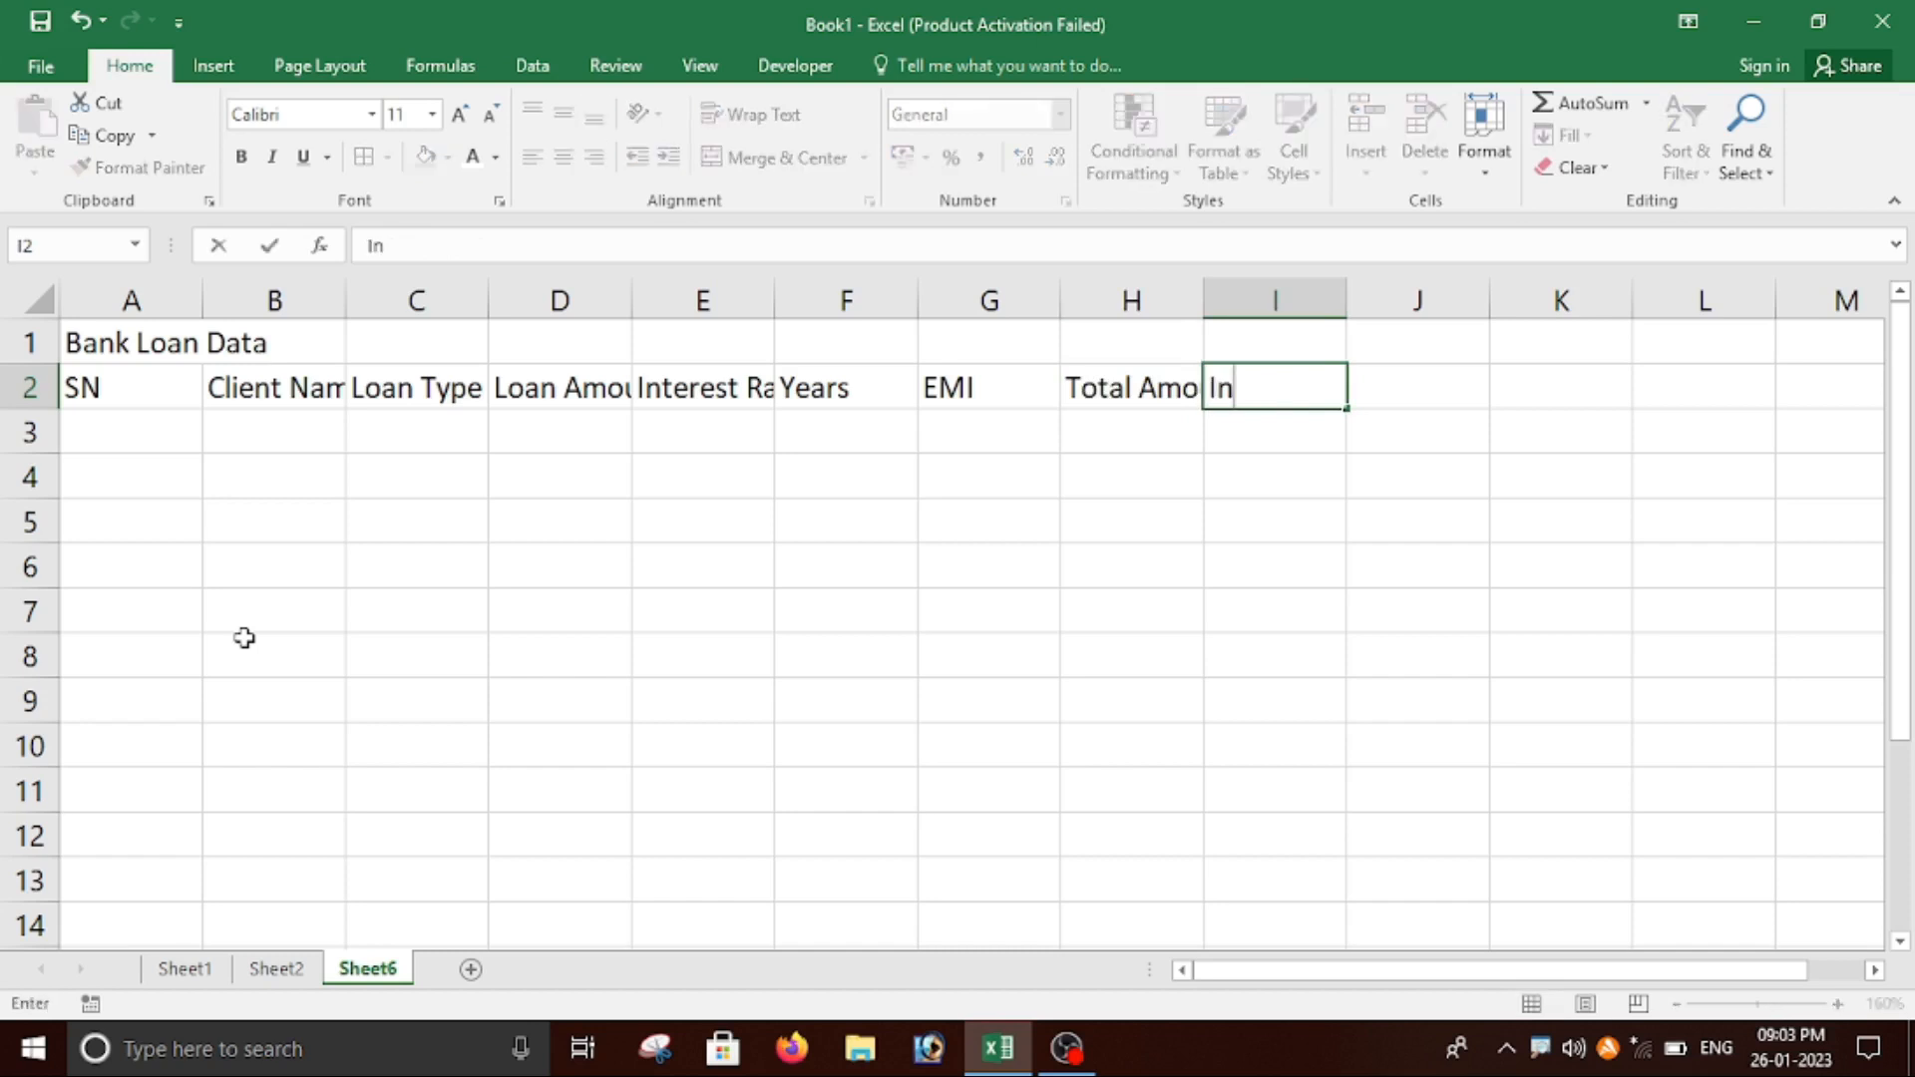
{"action": "type", "text": "terest"}
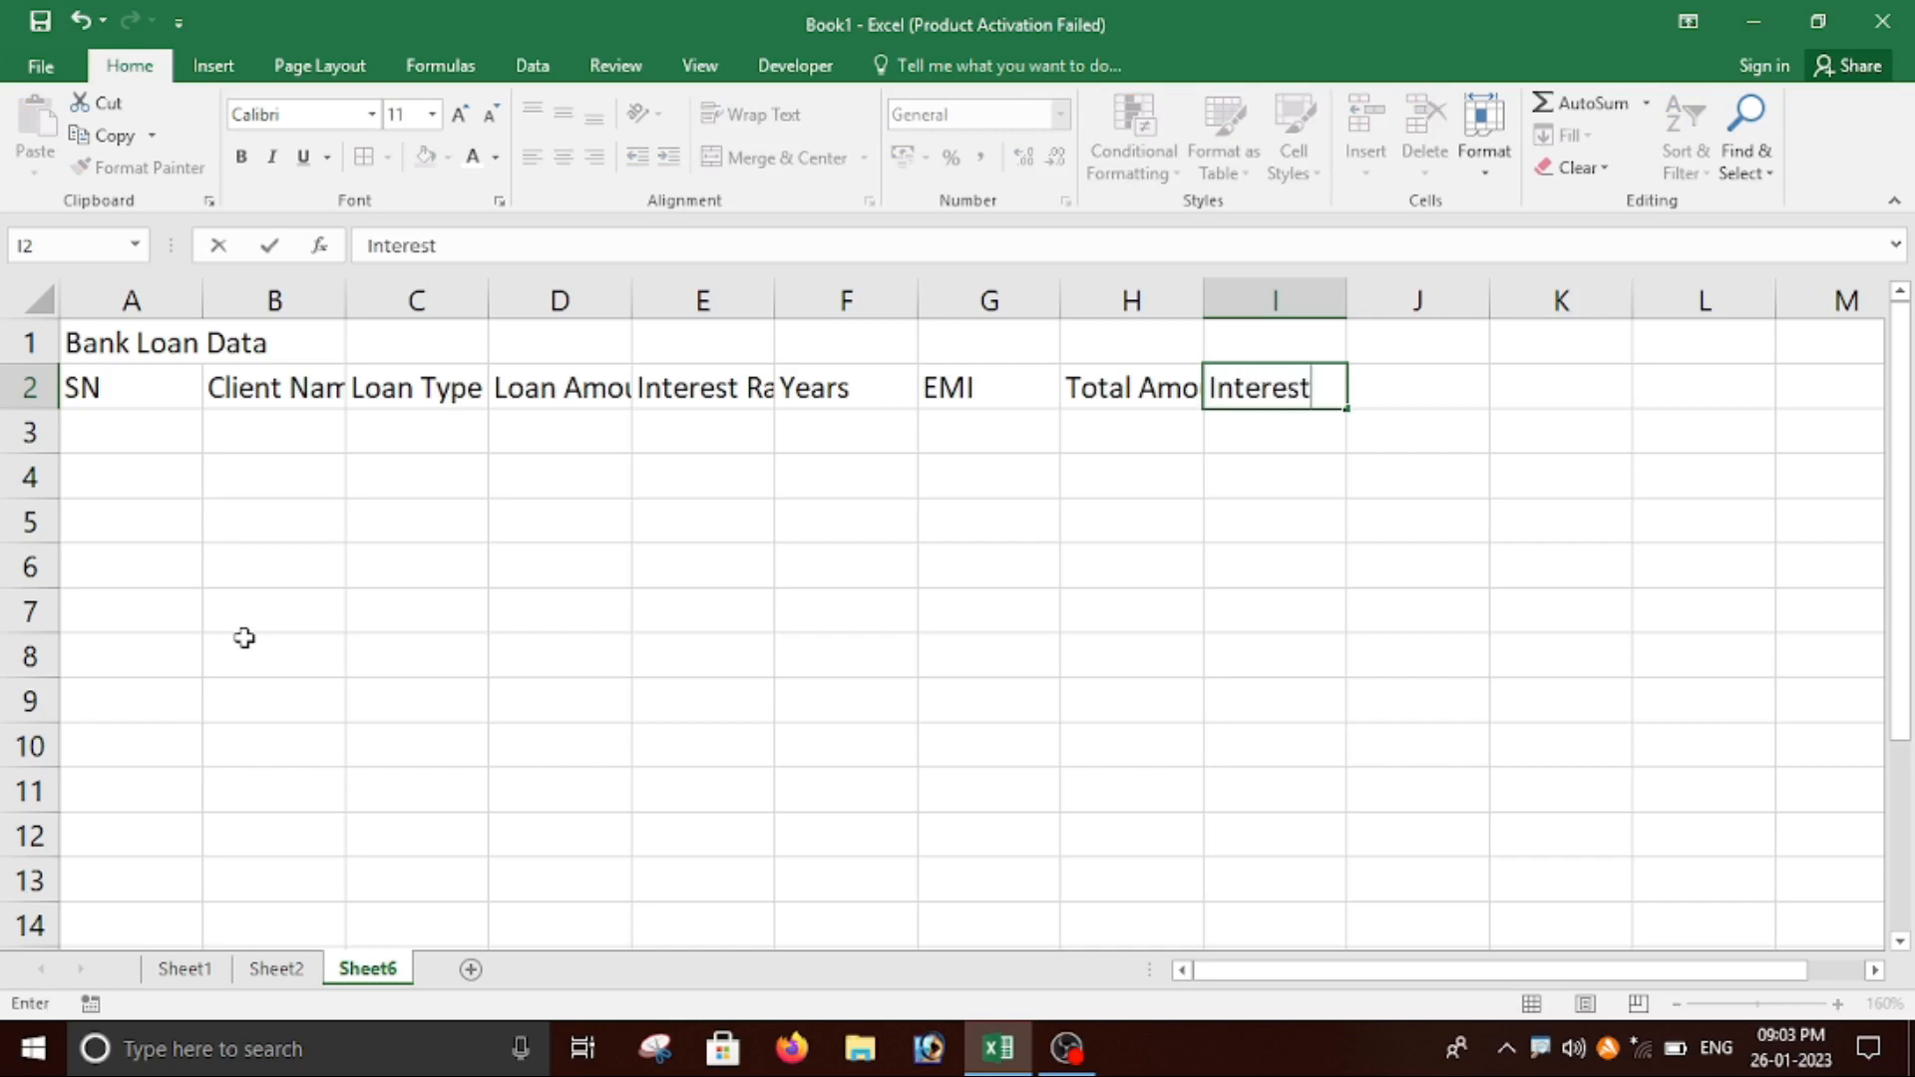
{"action": "key", "text": "Return"}
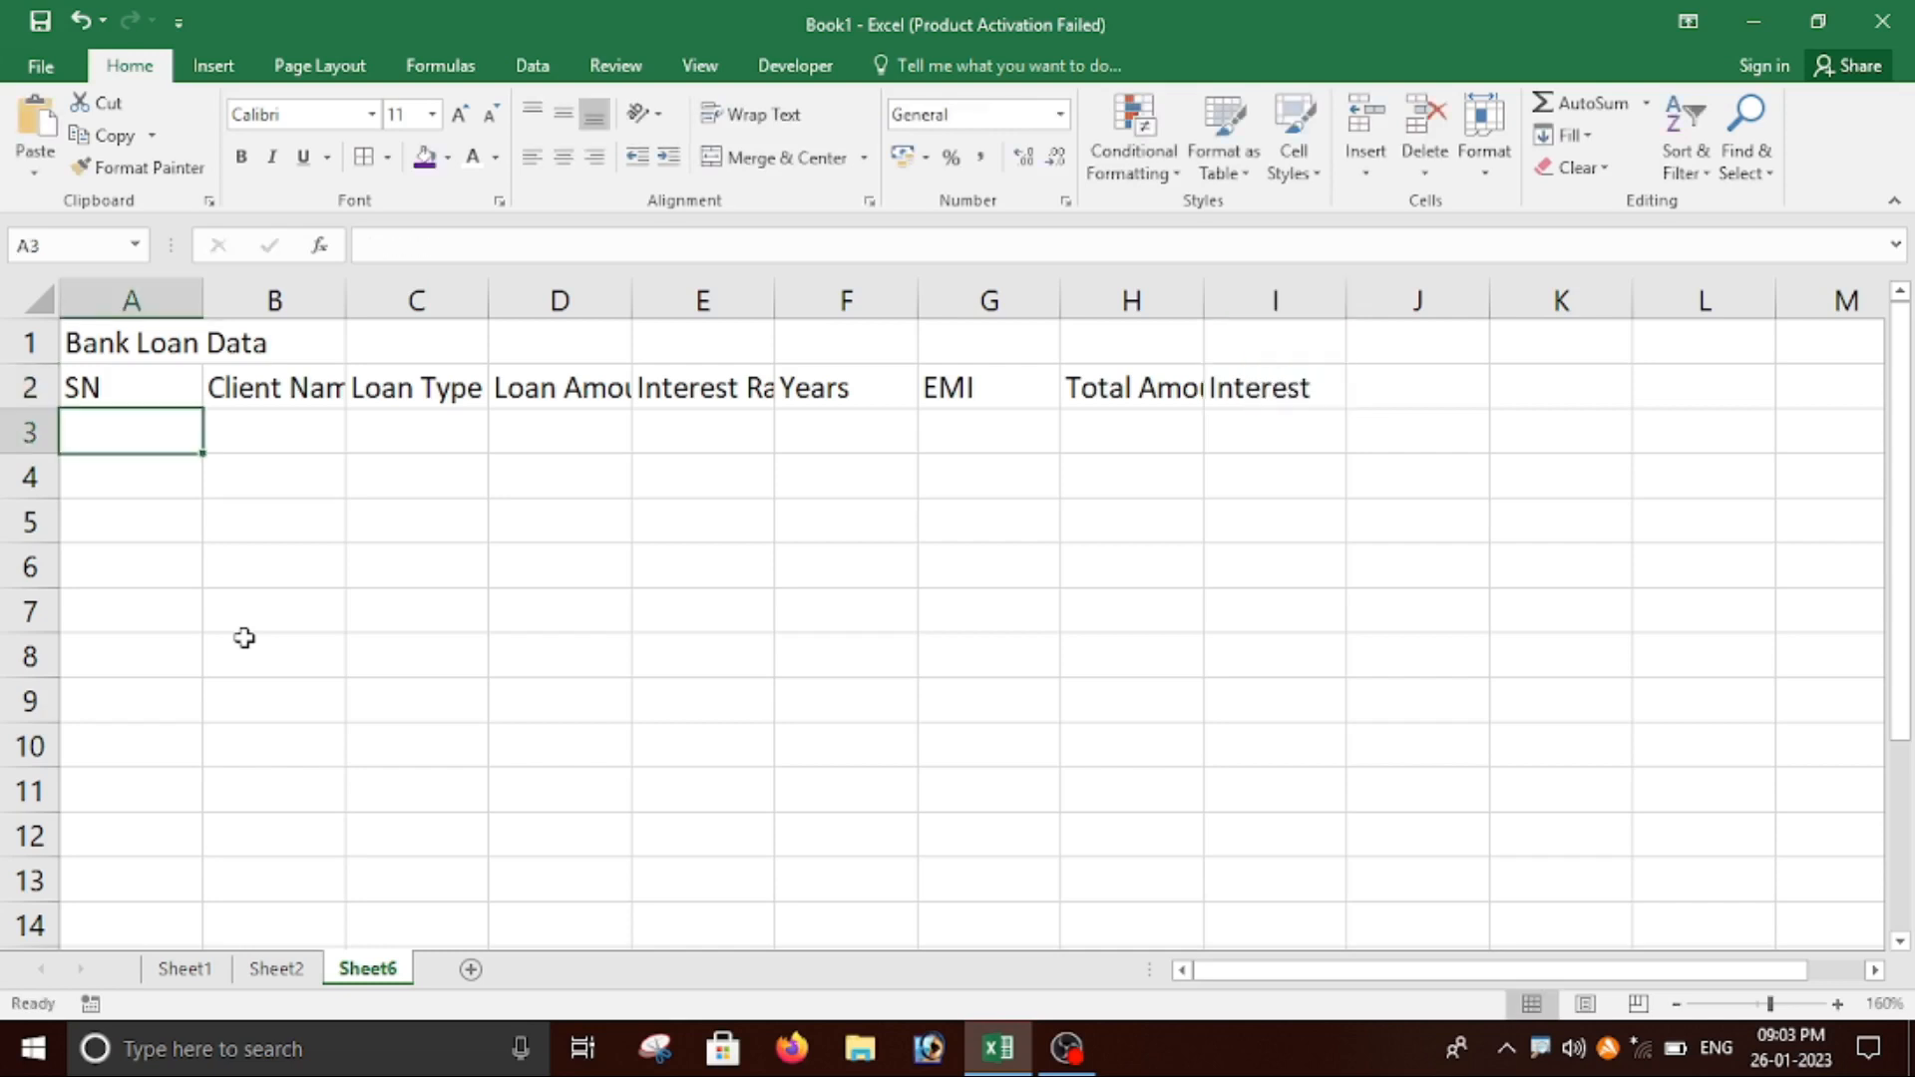
AutoFit the widths of columns A to I to the header texts in row 2.
{"action": "left_click_drag", "start_coordinate": [82, 391], "coordinate": [1230, 410]}
{"action": "left_click", "coordinate": [1485, 179]}
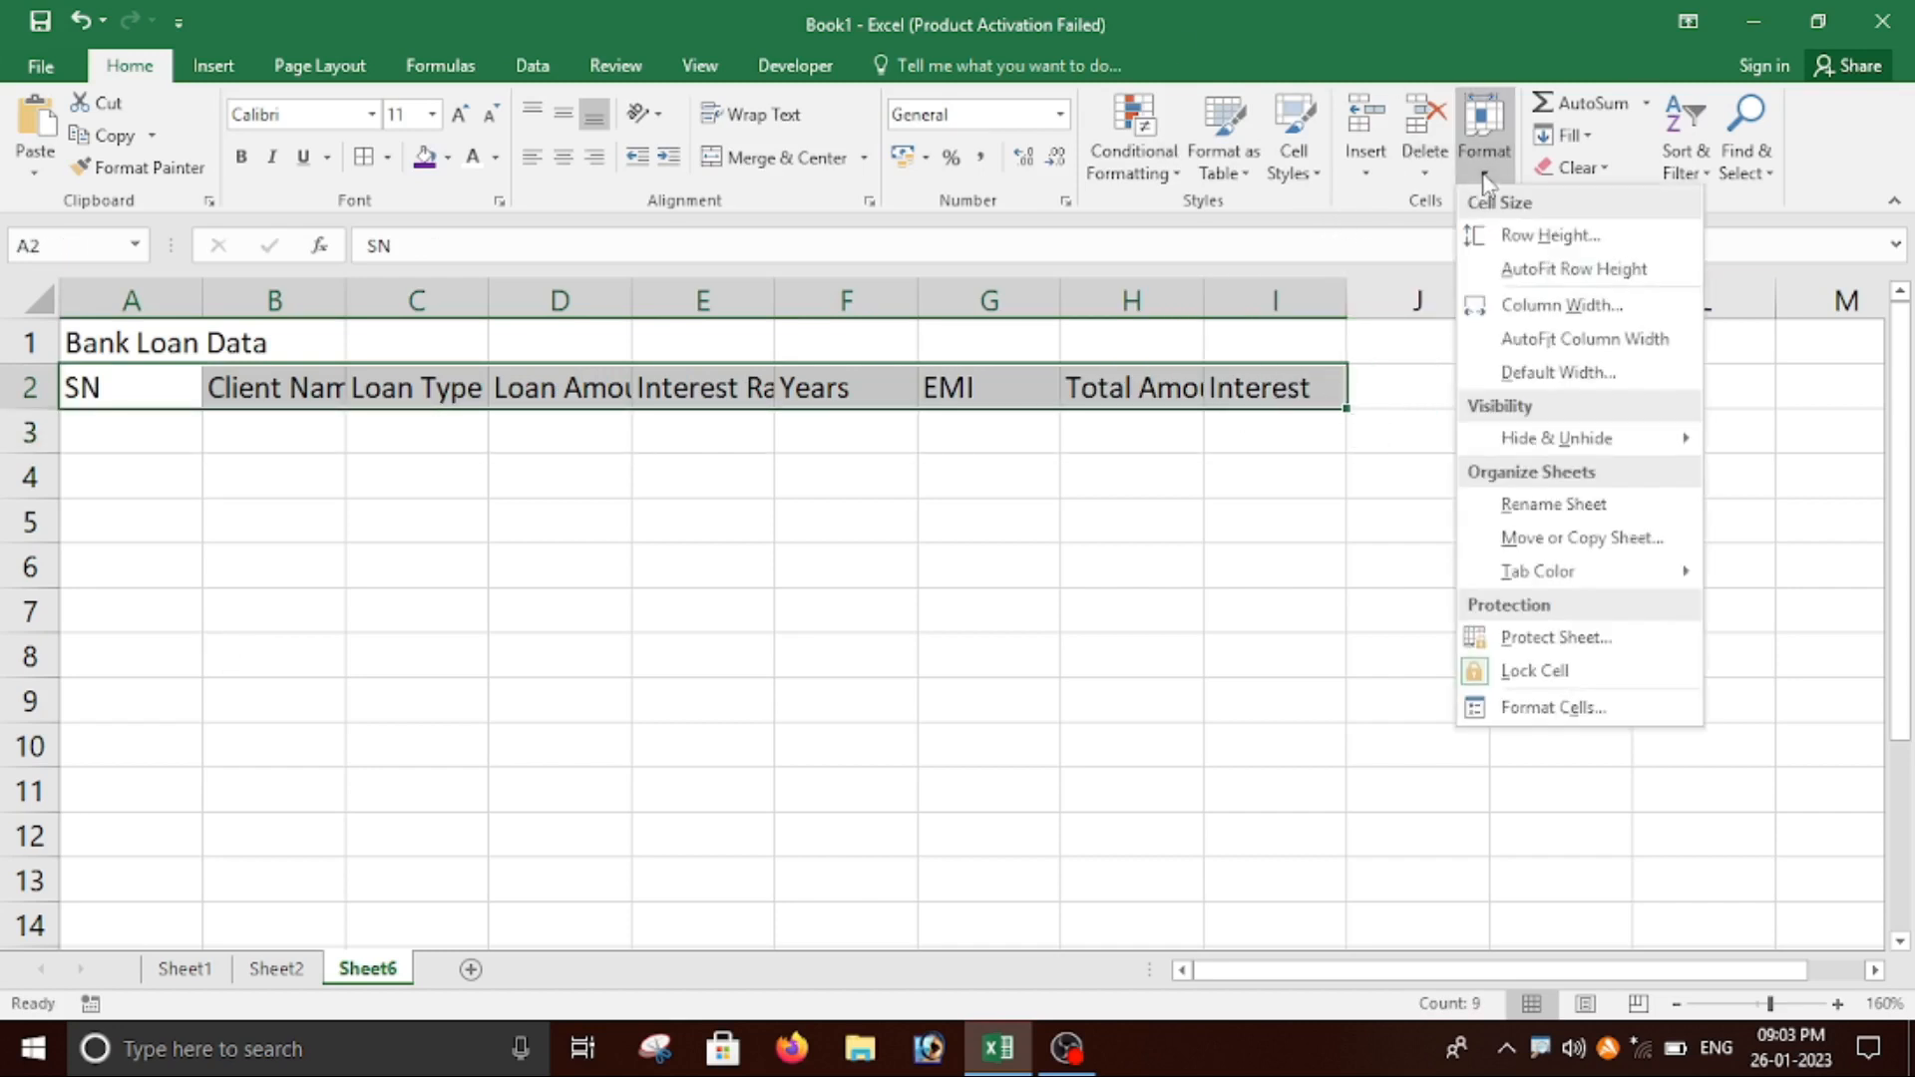
{"action": "left_click", "coordinate": [1561, 337]}
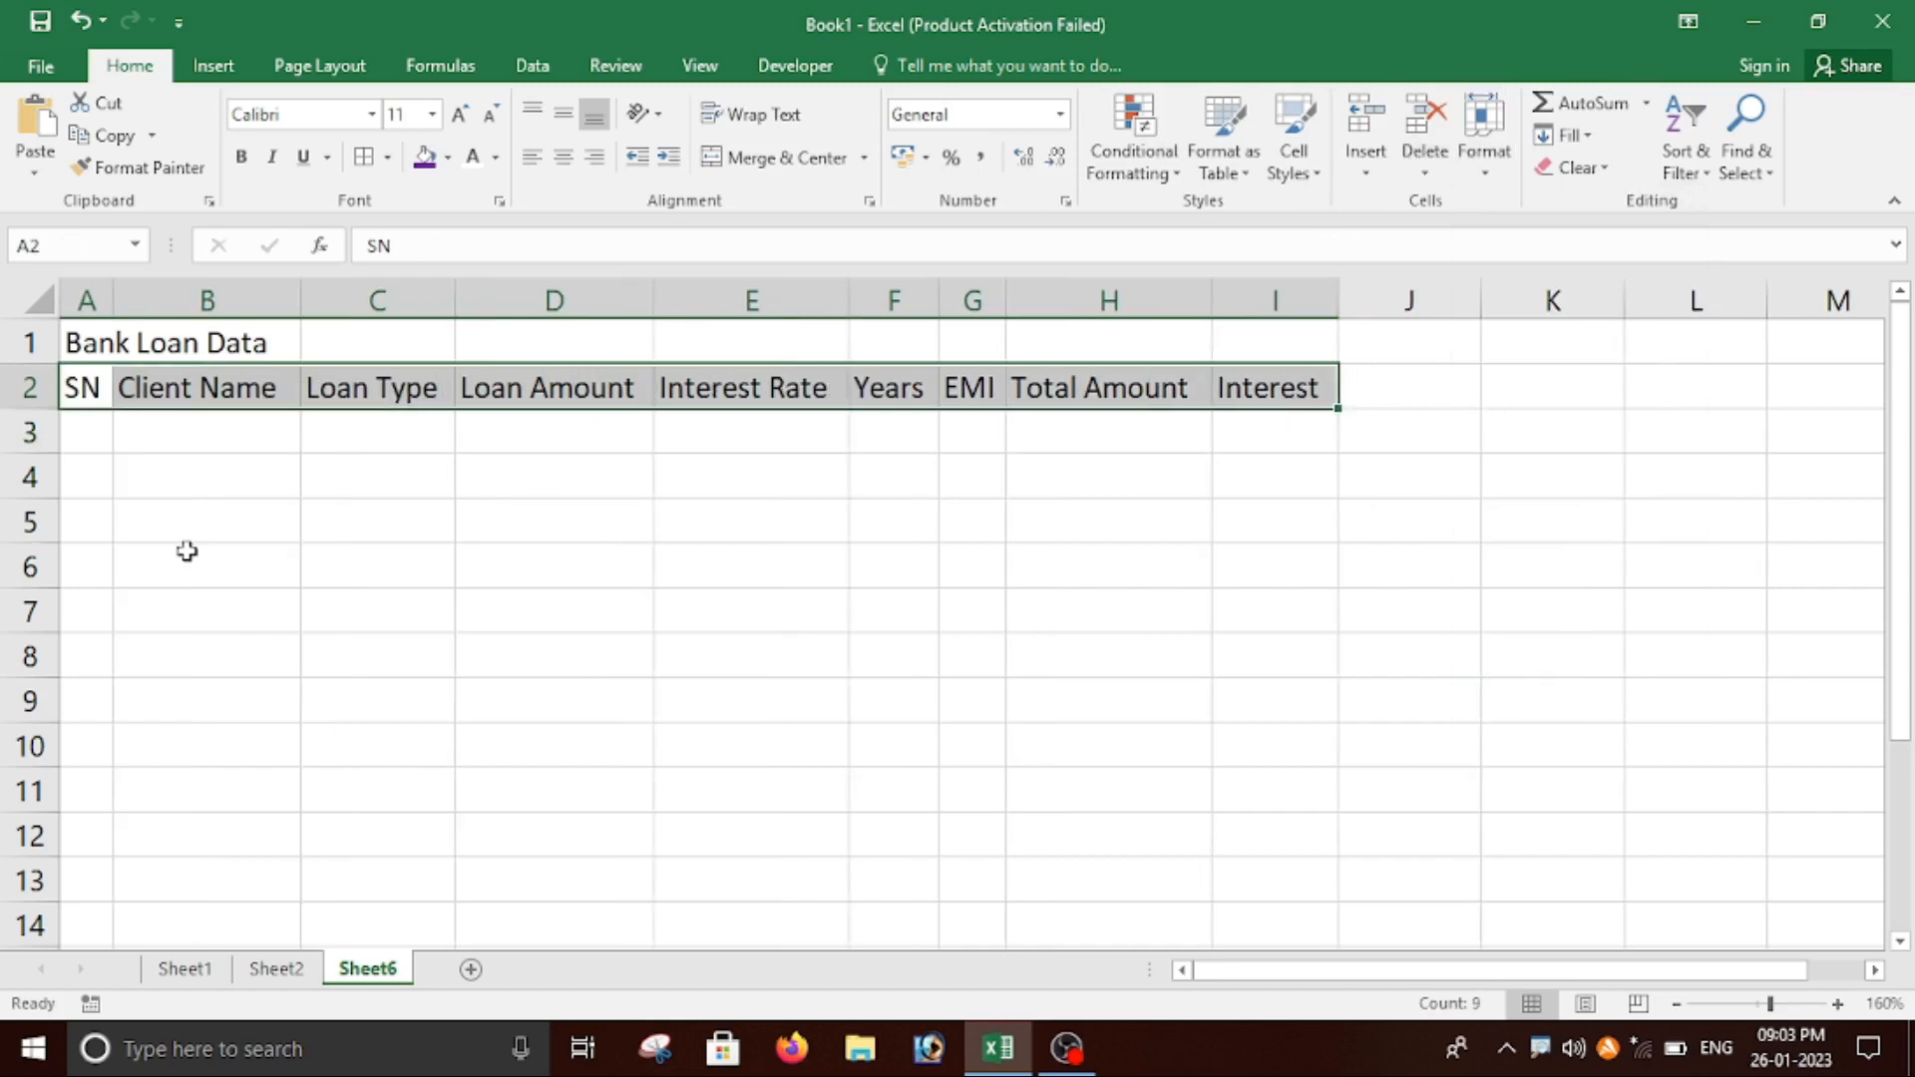
Merge and center the title across A1:I1 and enlarge its font to size 24.
{"action": "left_click_drag", "start_coordinate": [108, 344], "coordinate": [1263, 332]}
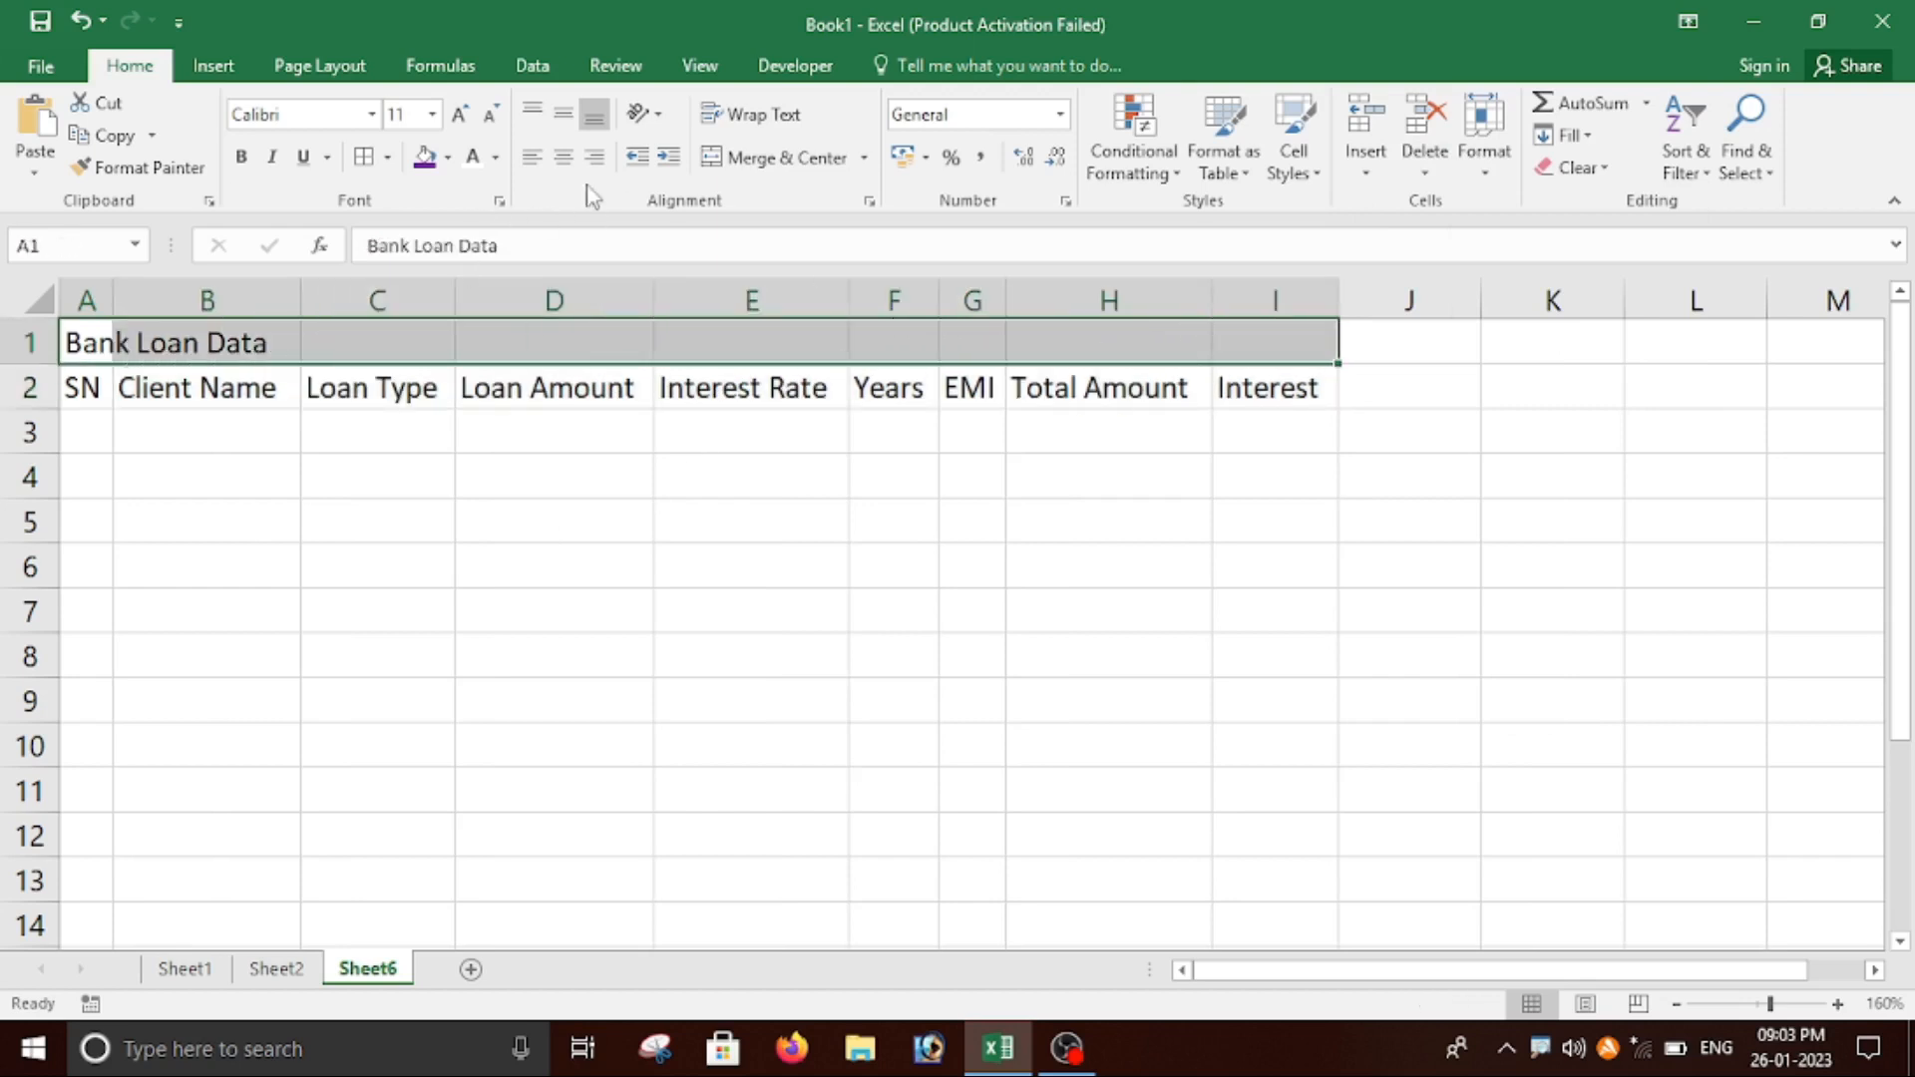
{"action": "left_click", "coordinate": [773, 158]}
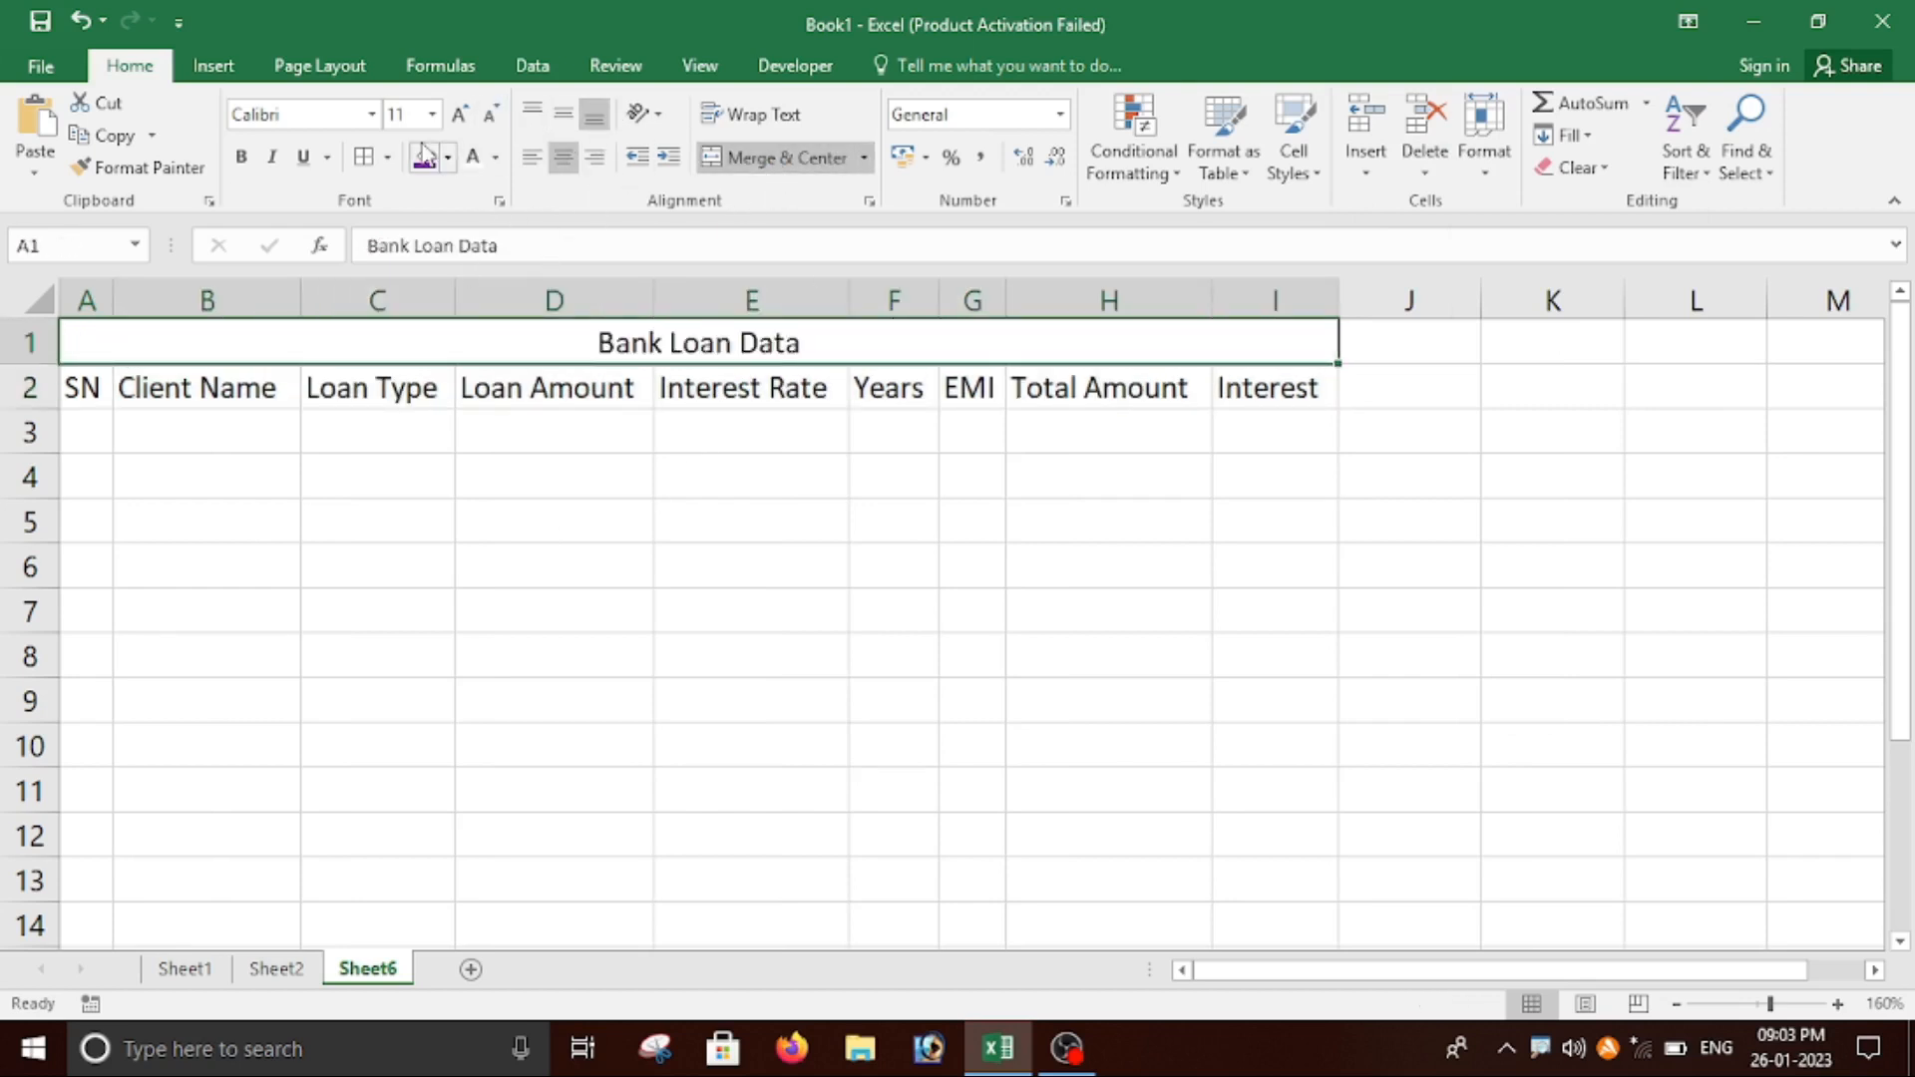
{"action": "left_click", "coordinate": [458, 113]}
{"action": "left_click", "coordinate": [459, 113]}
{"action": "left_click", "coordinate": [459, 112]}
{"action": "left_click", "coordinate": [459, 113]}
{"action": "left_click", "coordinate": [459, 113]}
{"action": "left_click", "coordinate": [458, 113]}
{"action": "left_click", "coordinate": [459, 112]}
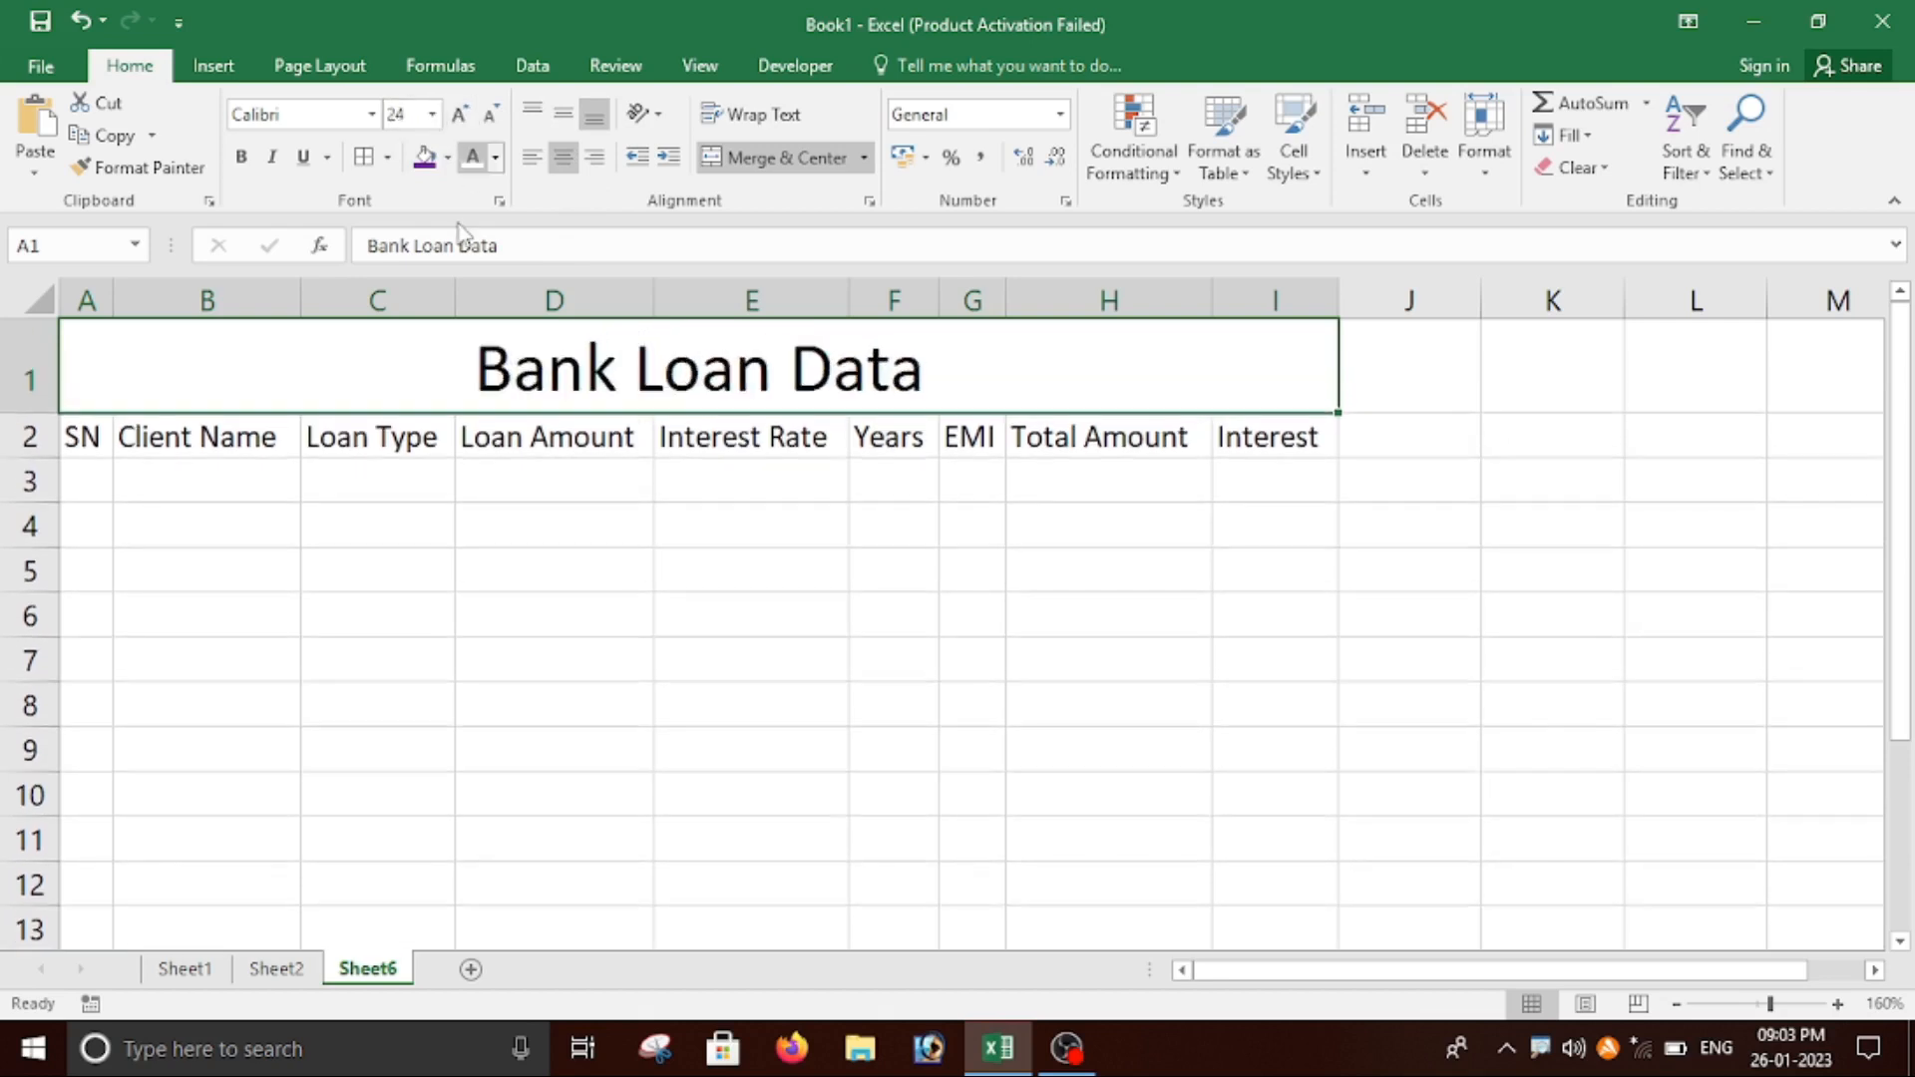
Make the Bank Loan Data title bold and set its font to Arial Black.
{"action": "left_click", "coordinate": [241, 157]}
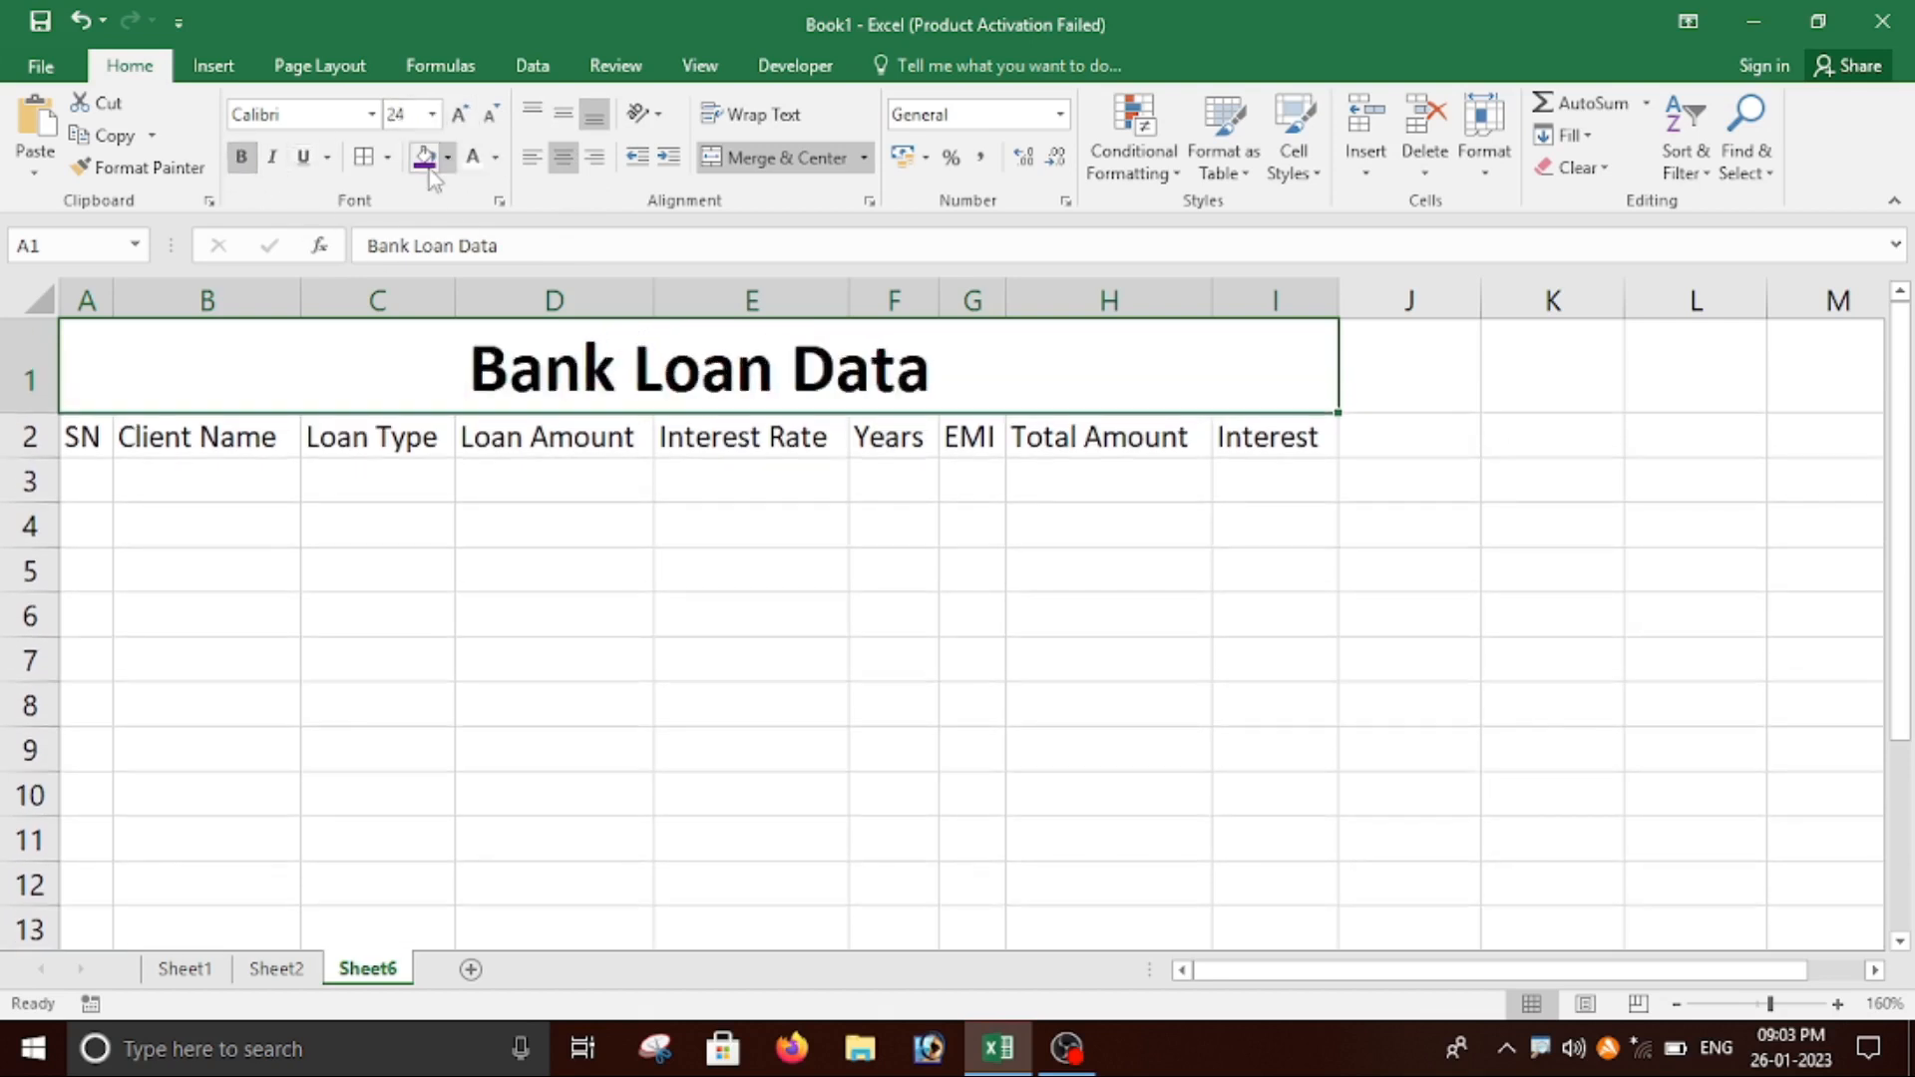
{"action": "left_click", "coordinate": [371, 114]}
{"action": "left_click", "coordinate": [333, 413]}
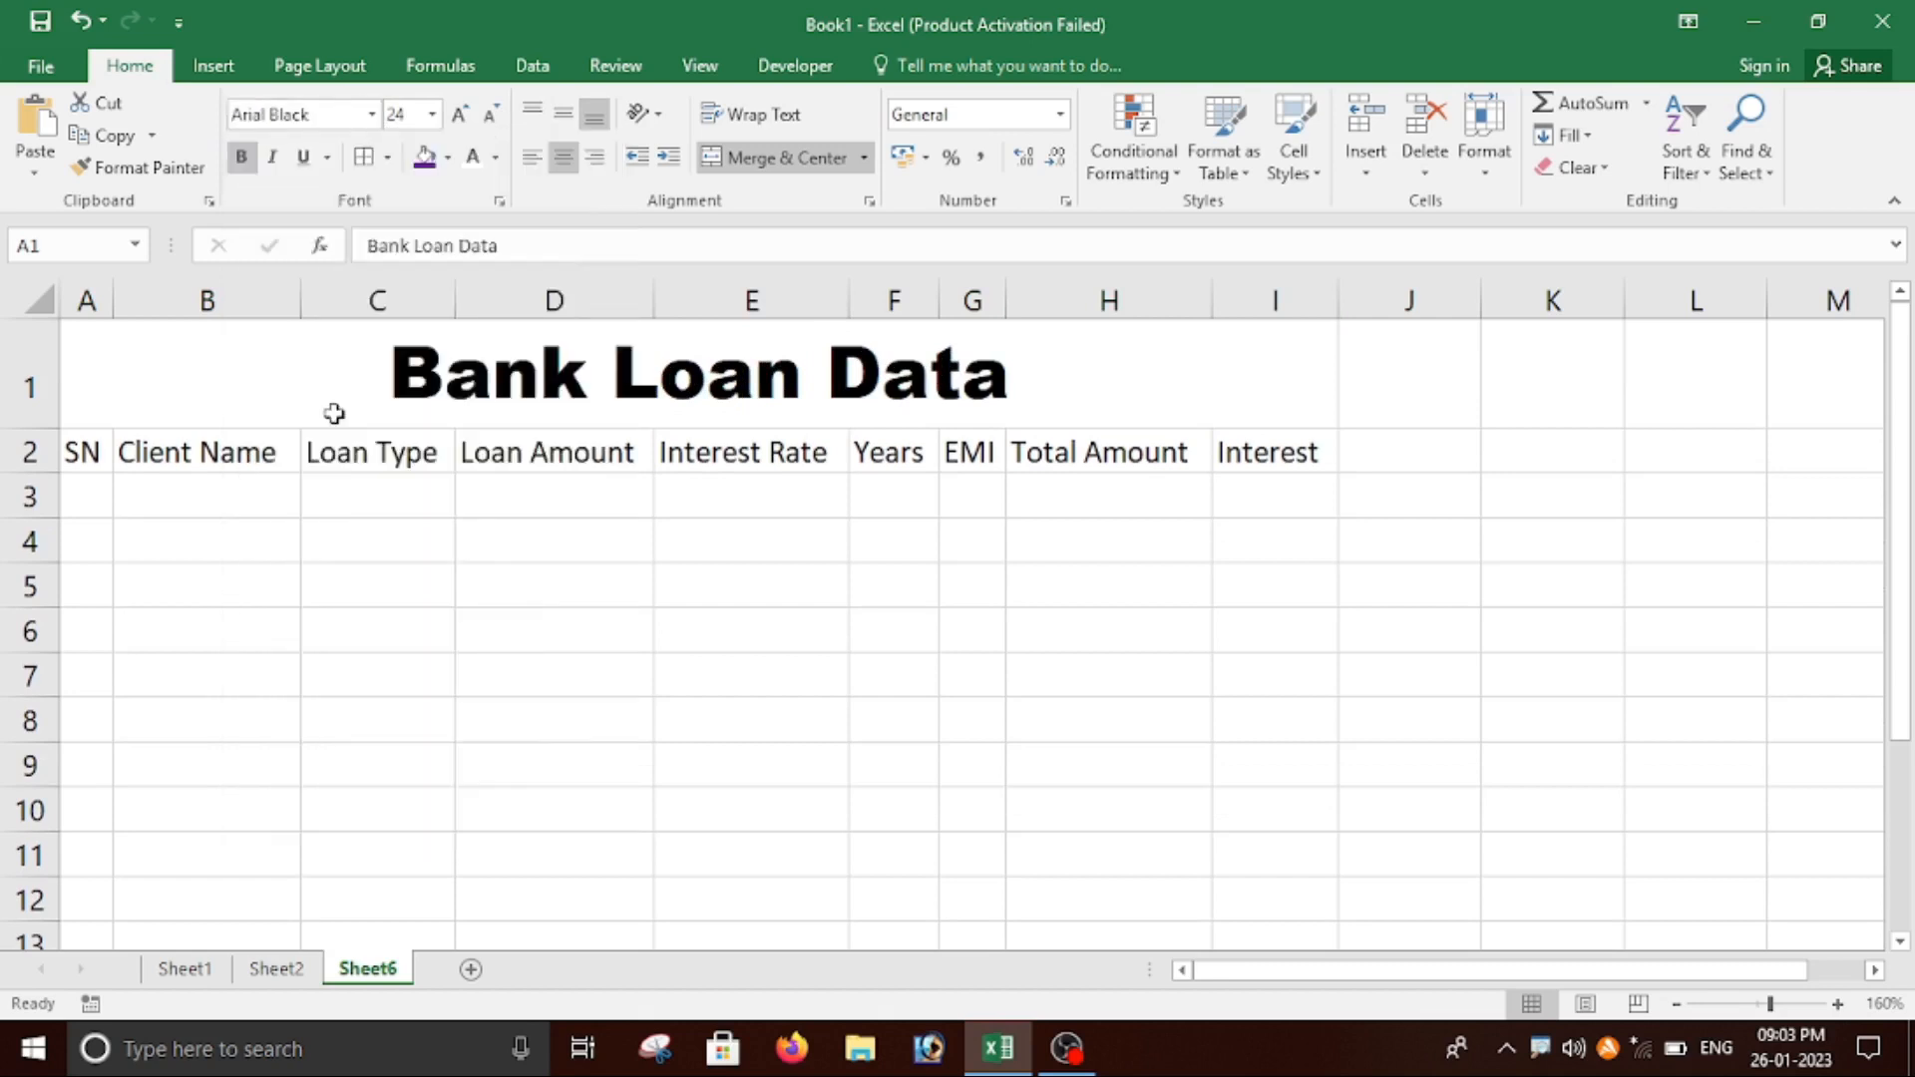
Widen the Interest Rate, Years, EMI and Total Amount columns slightly.
{"action": "left_click_drag", "start_coordinate": [1005, 289], "coordinate": [860, 290]}
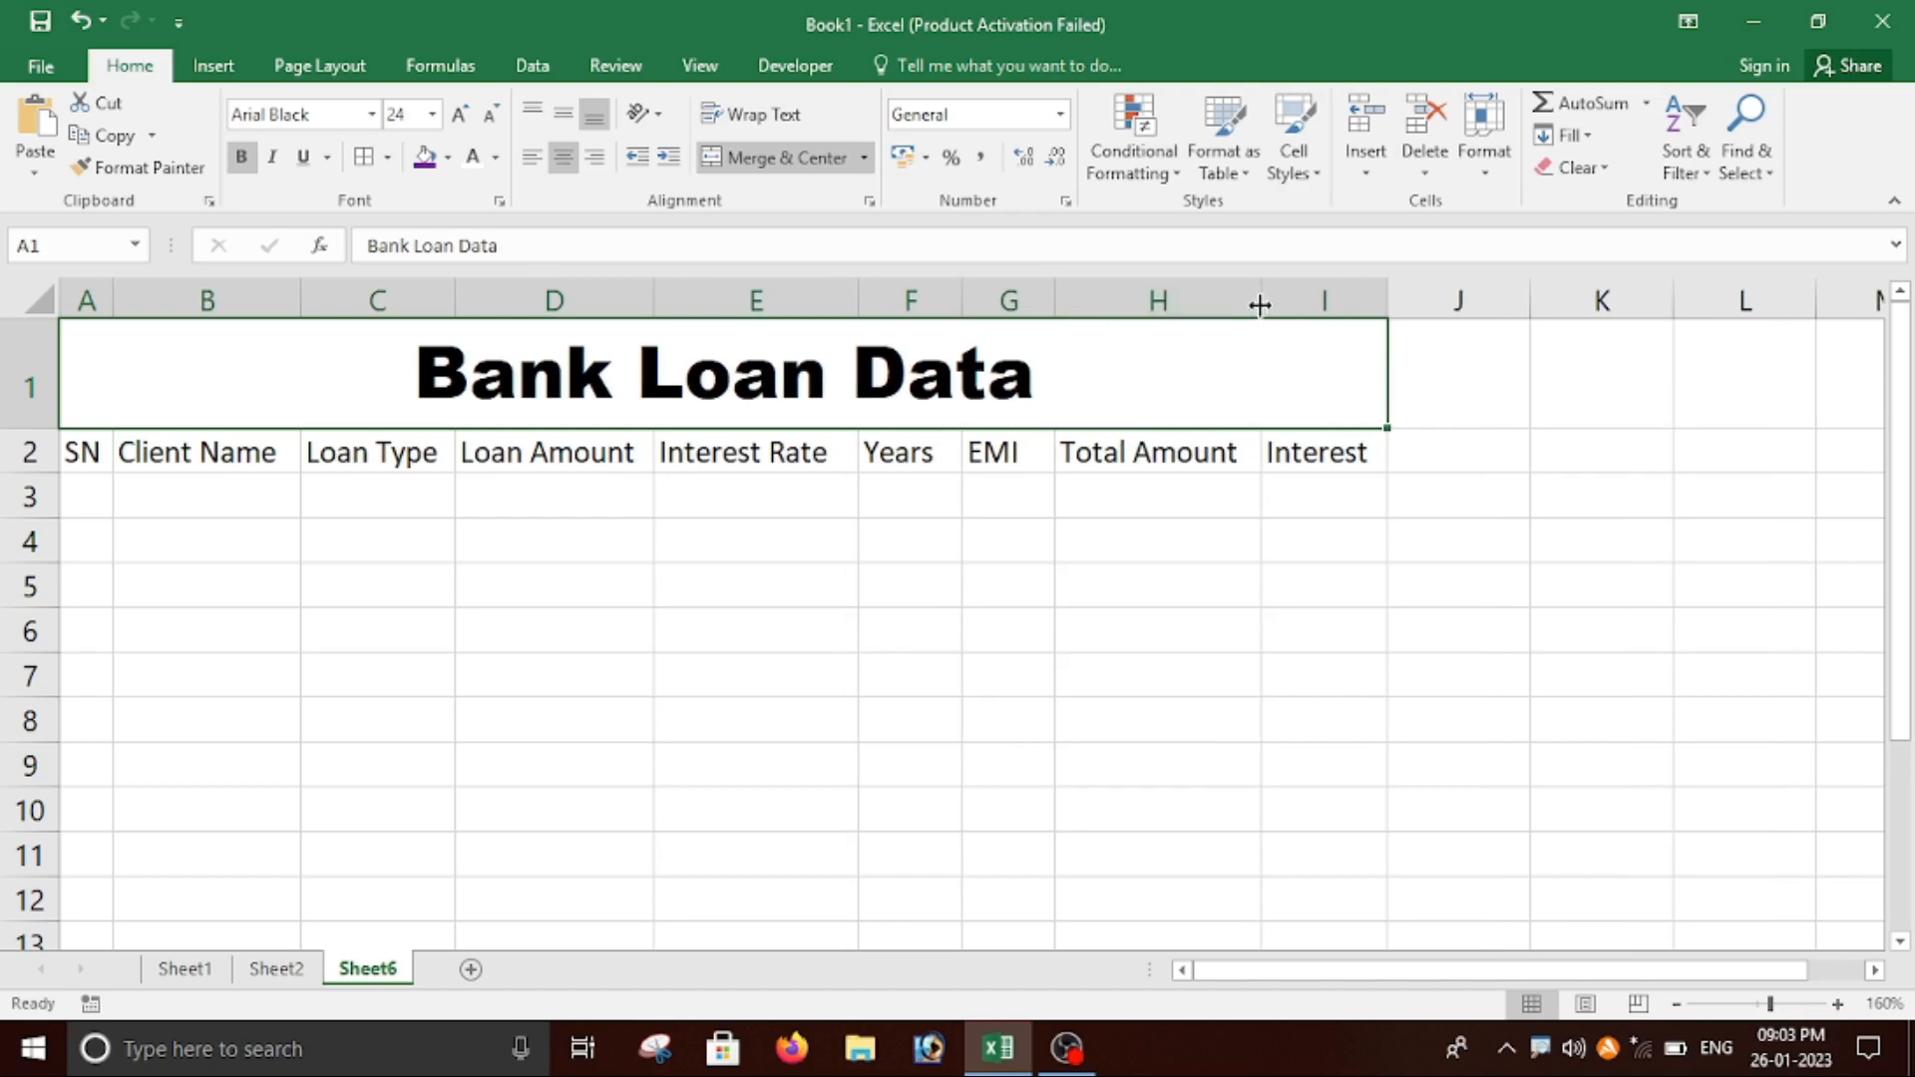
{"action": "left_click_drag", "start_coordinate": [1260, 305], "coordinate": [1290, 310]}
Enter serial numbers 1 and 2 in cells A3 and A4 and fill the series down to 5 in A7.
{"action": "left_click", "coordinate": [91, 465]}
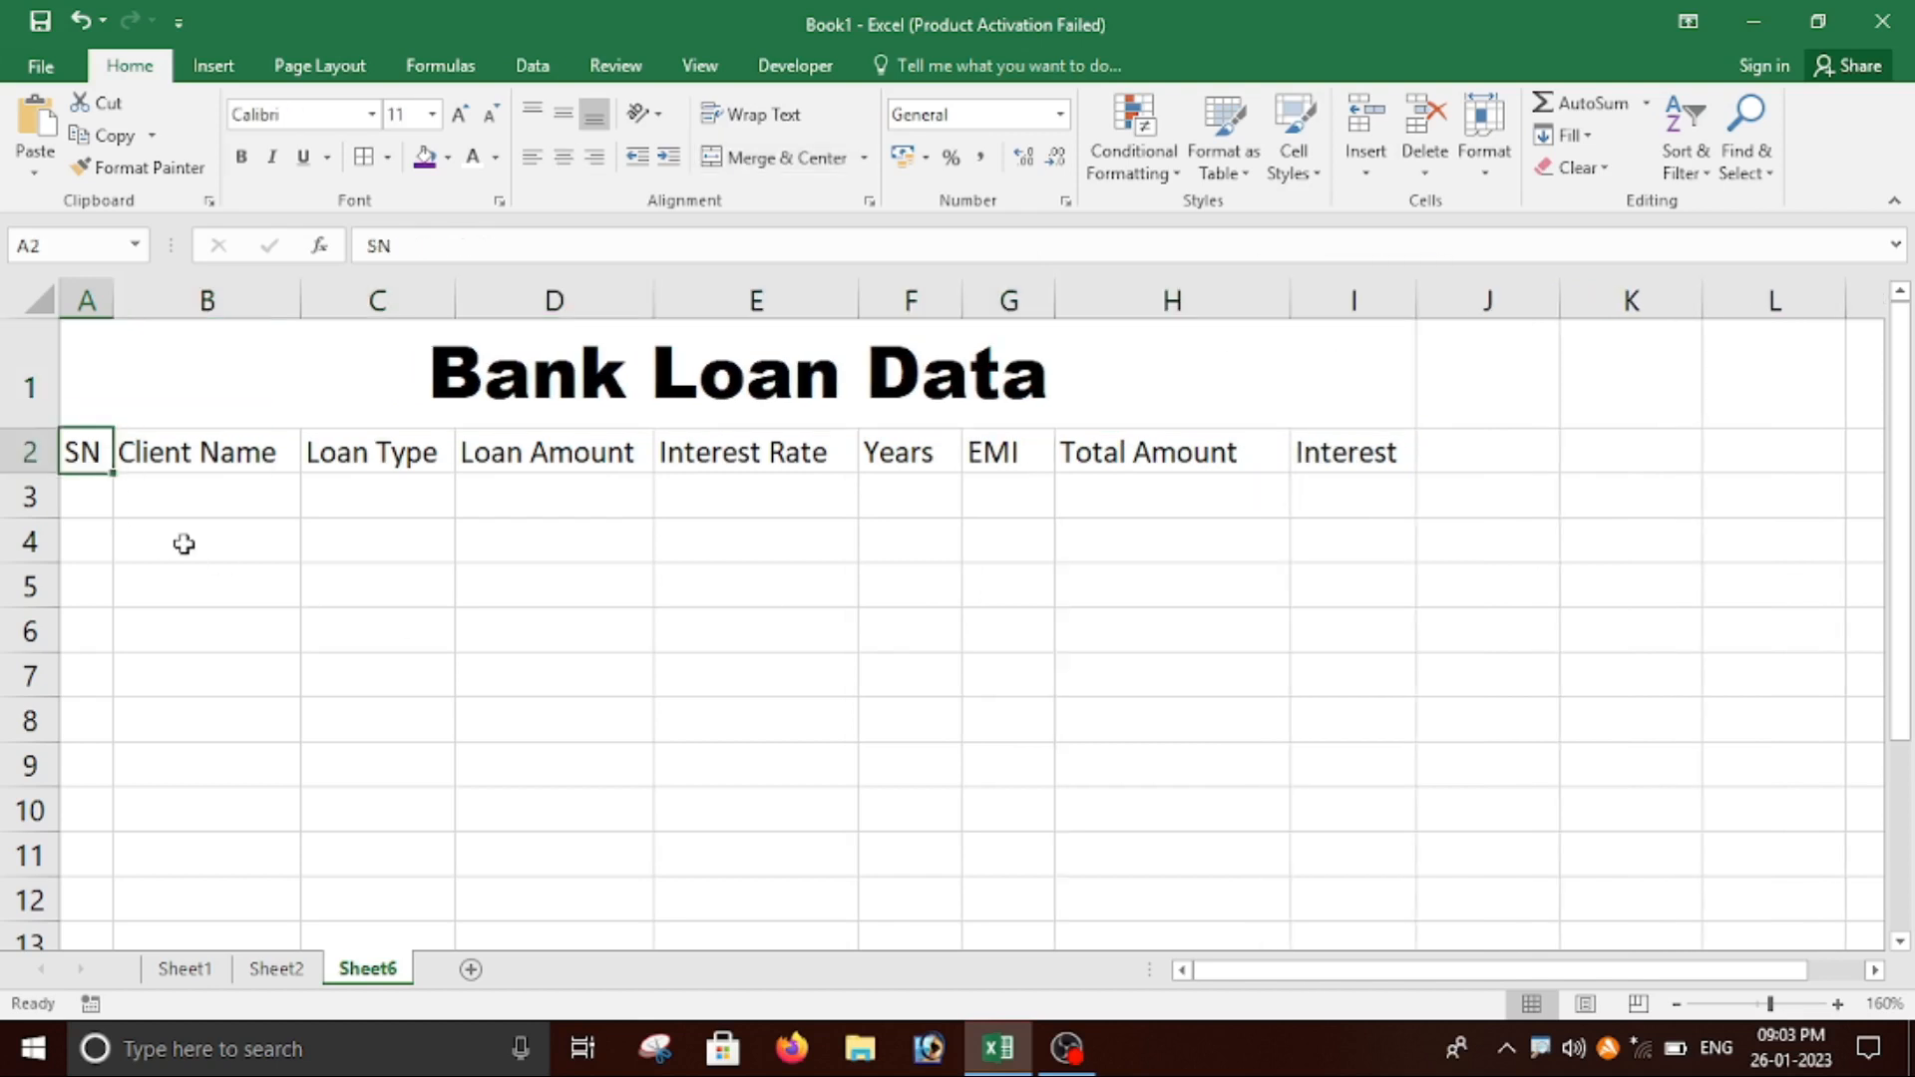
{"action": "left_click", "coordinate": [91, 506]}
{"action": "type", "text": "1"}
{"action": "key", "text": "Return"}
{"action": "type", "text": "2"}
{"action": "key", "text": "Return"}
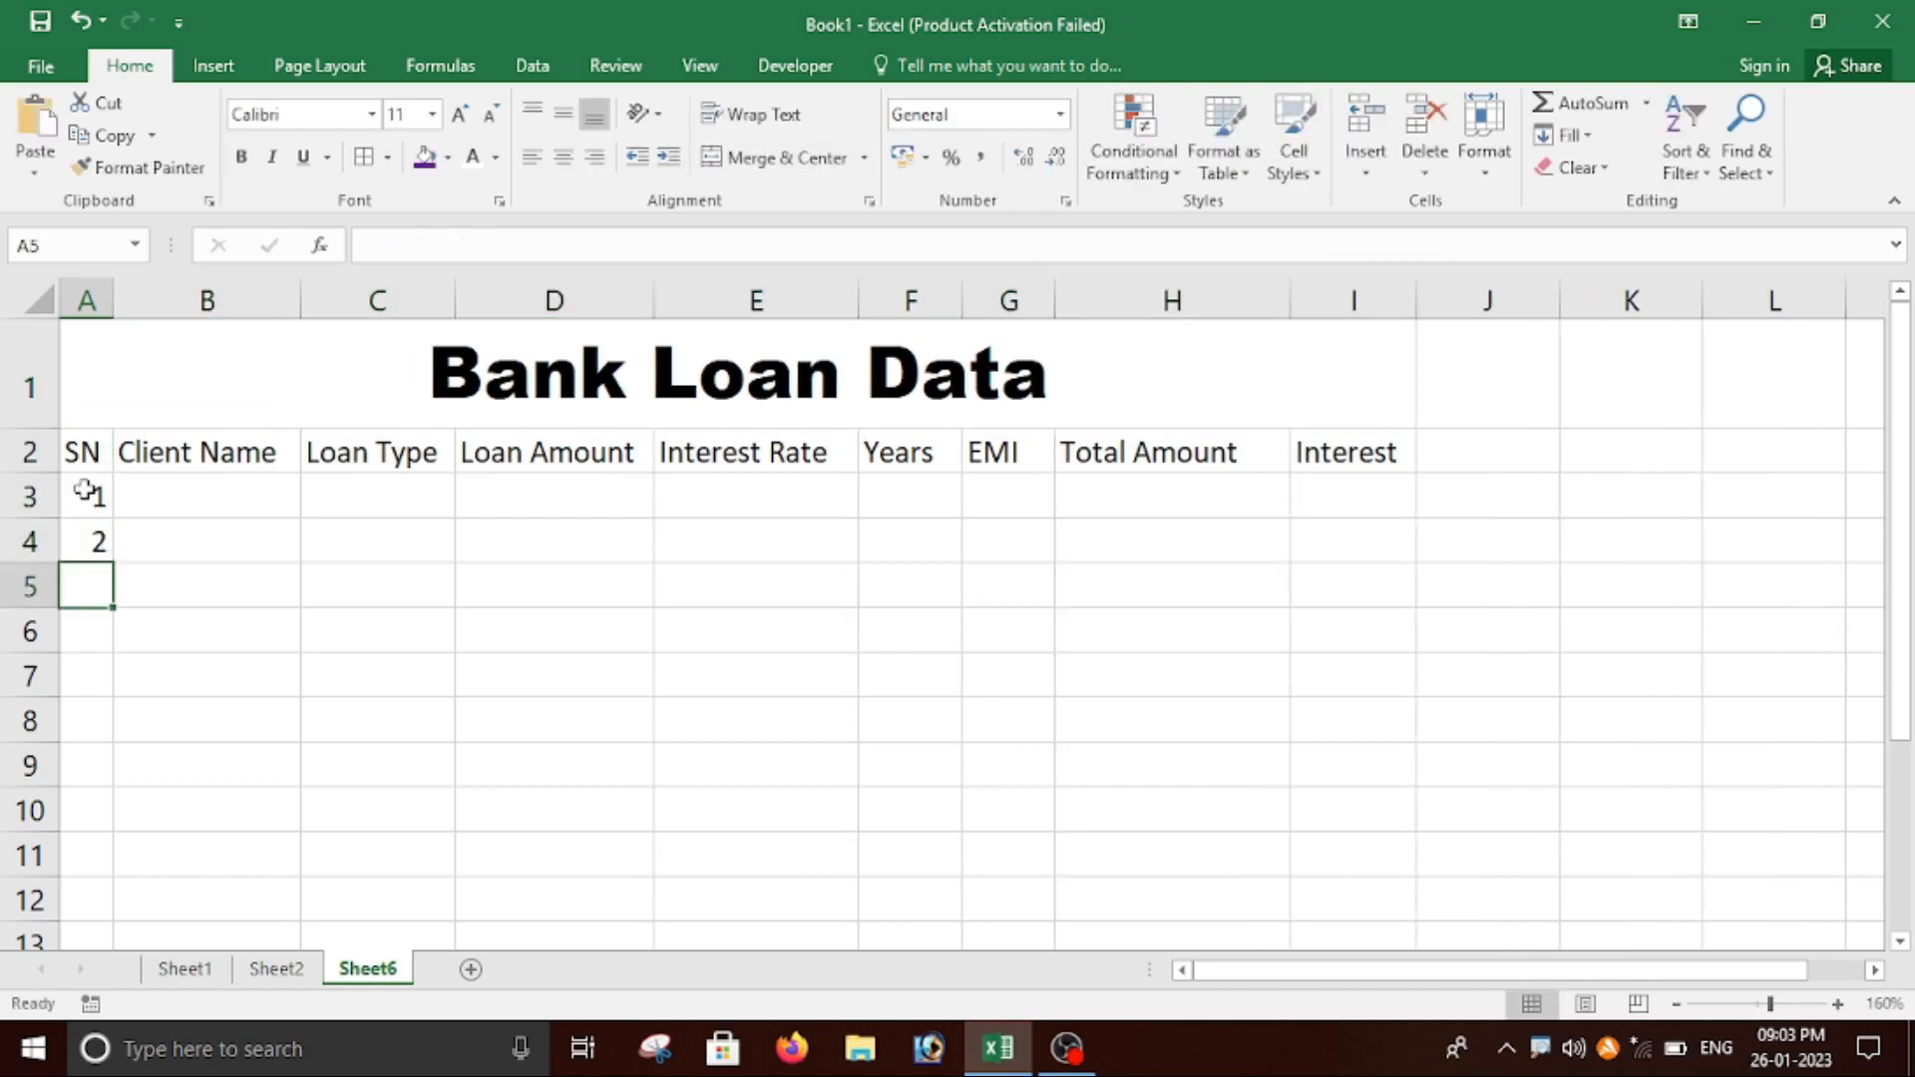
{"action": "left_click_drag", "start_coordinate": [93, 497], "coordinate": [89, 692]}
Enter the five clients' names in the Client Name column, cells B3 to B7.
{"action": "left_click", "coordinate": [183, 501]}
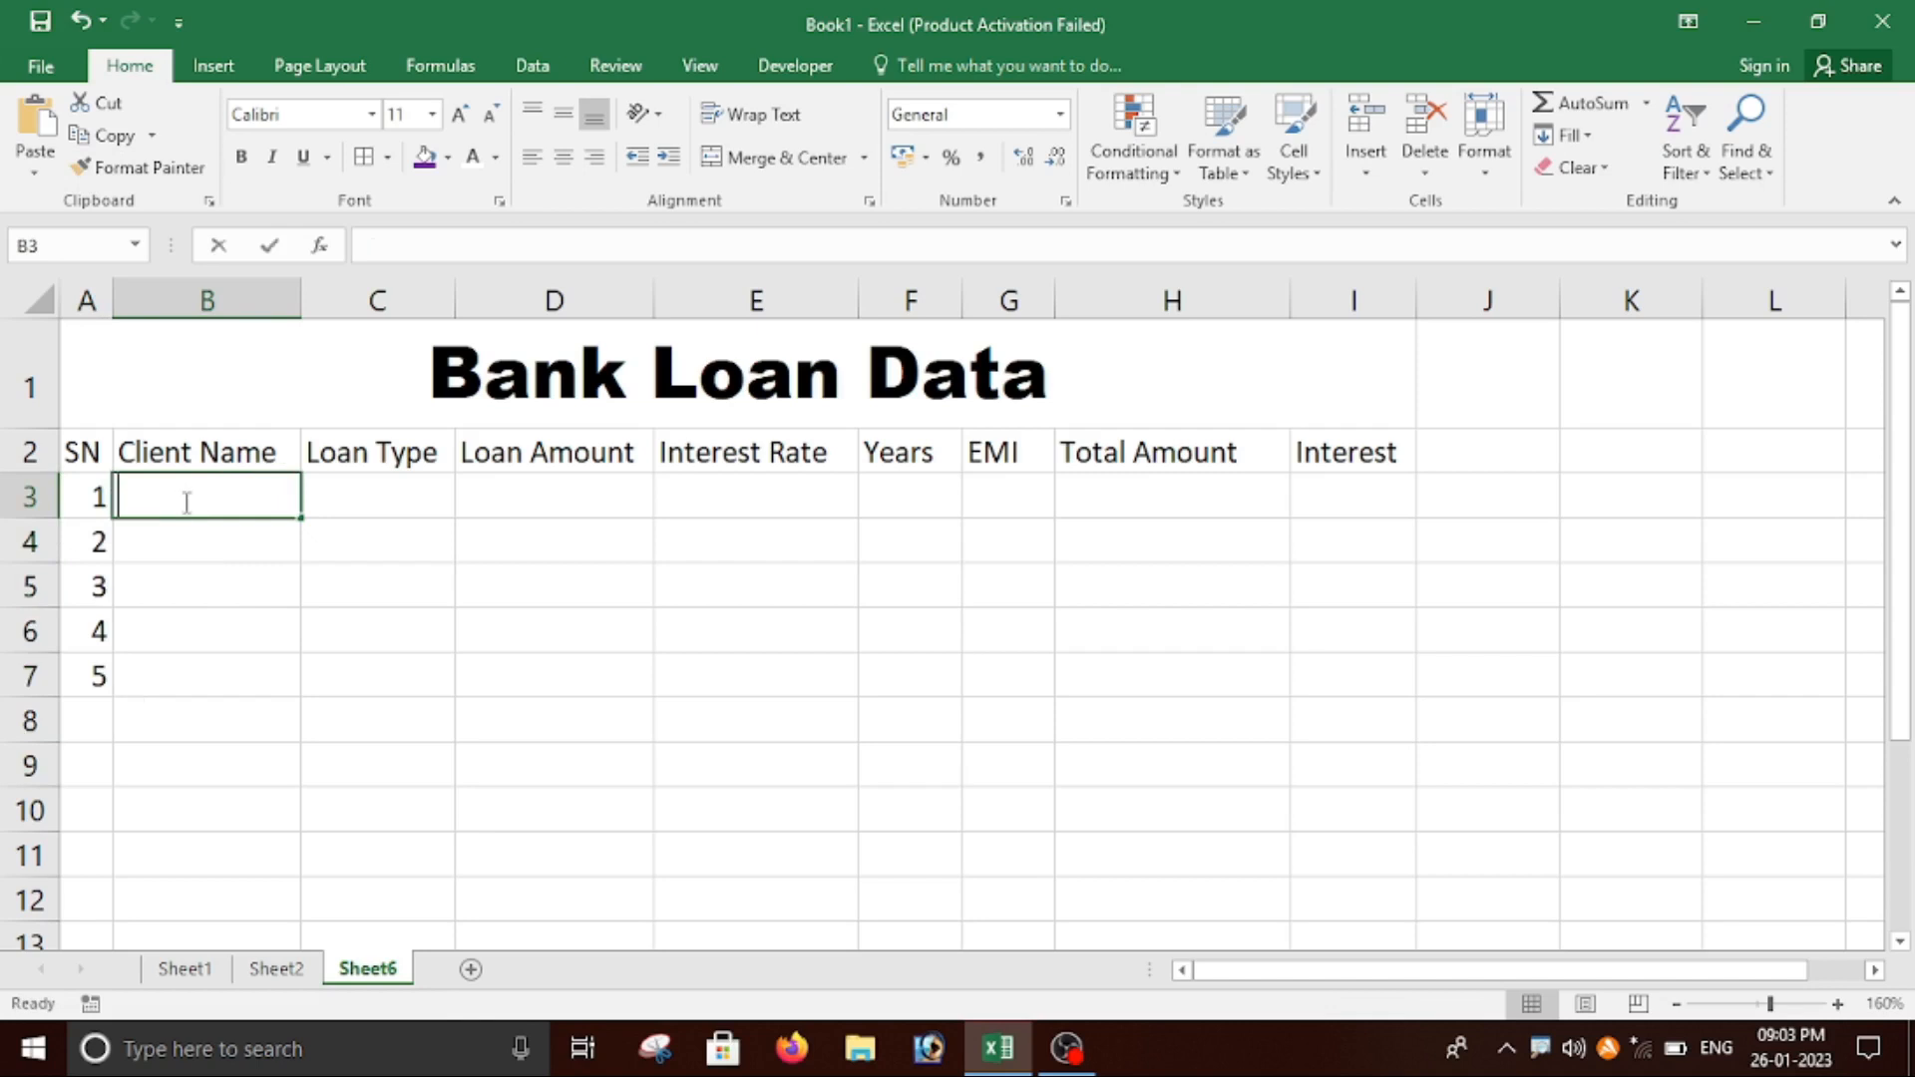
{"action": "type", "text": "Mohan"}
{"action": "key", "text": "Return"}
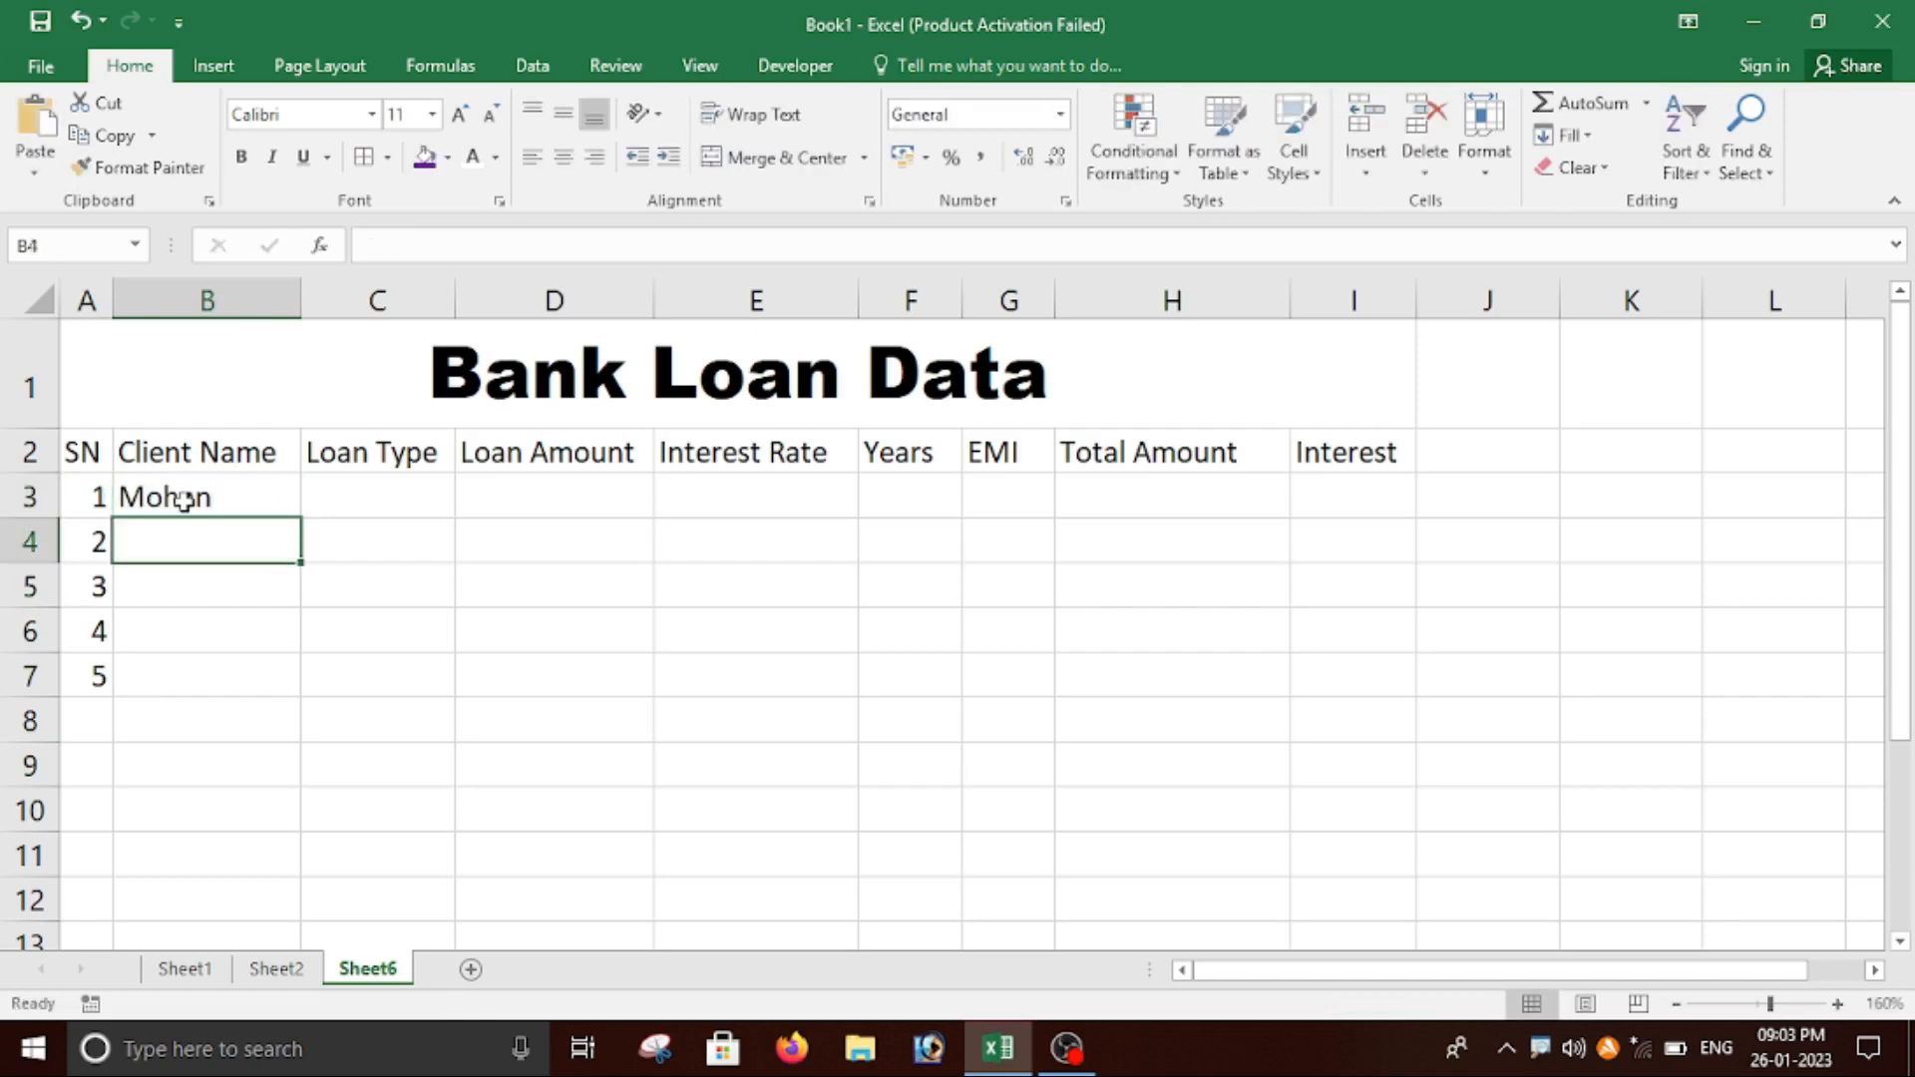
{"action": "type", "text": "Sita"}
{"action": "key", "text": "Return"}
{"action": "type", "text": "Gita"}
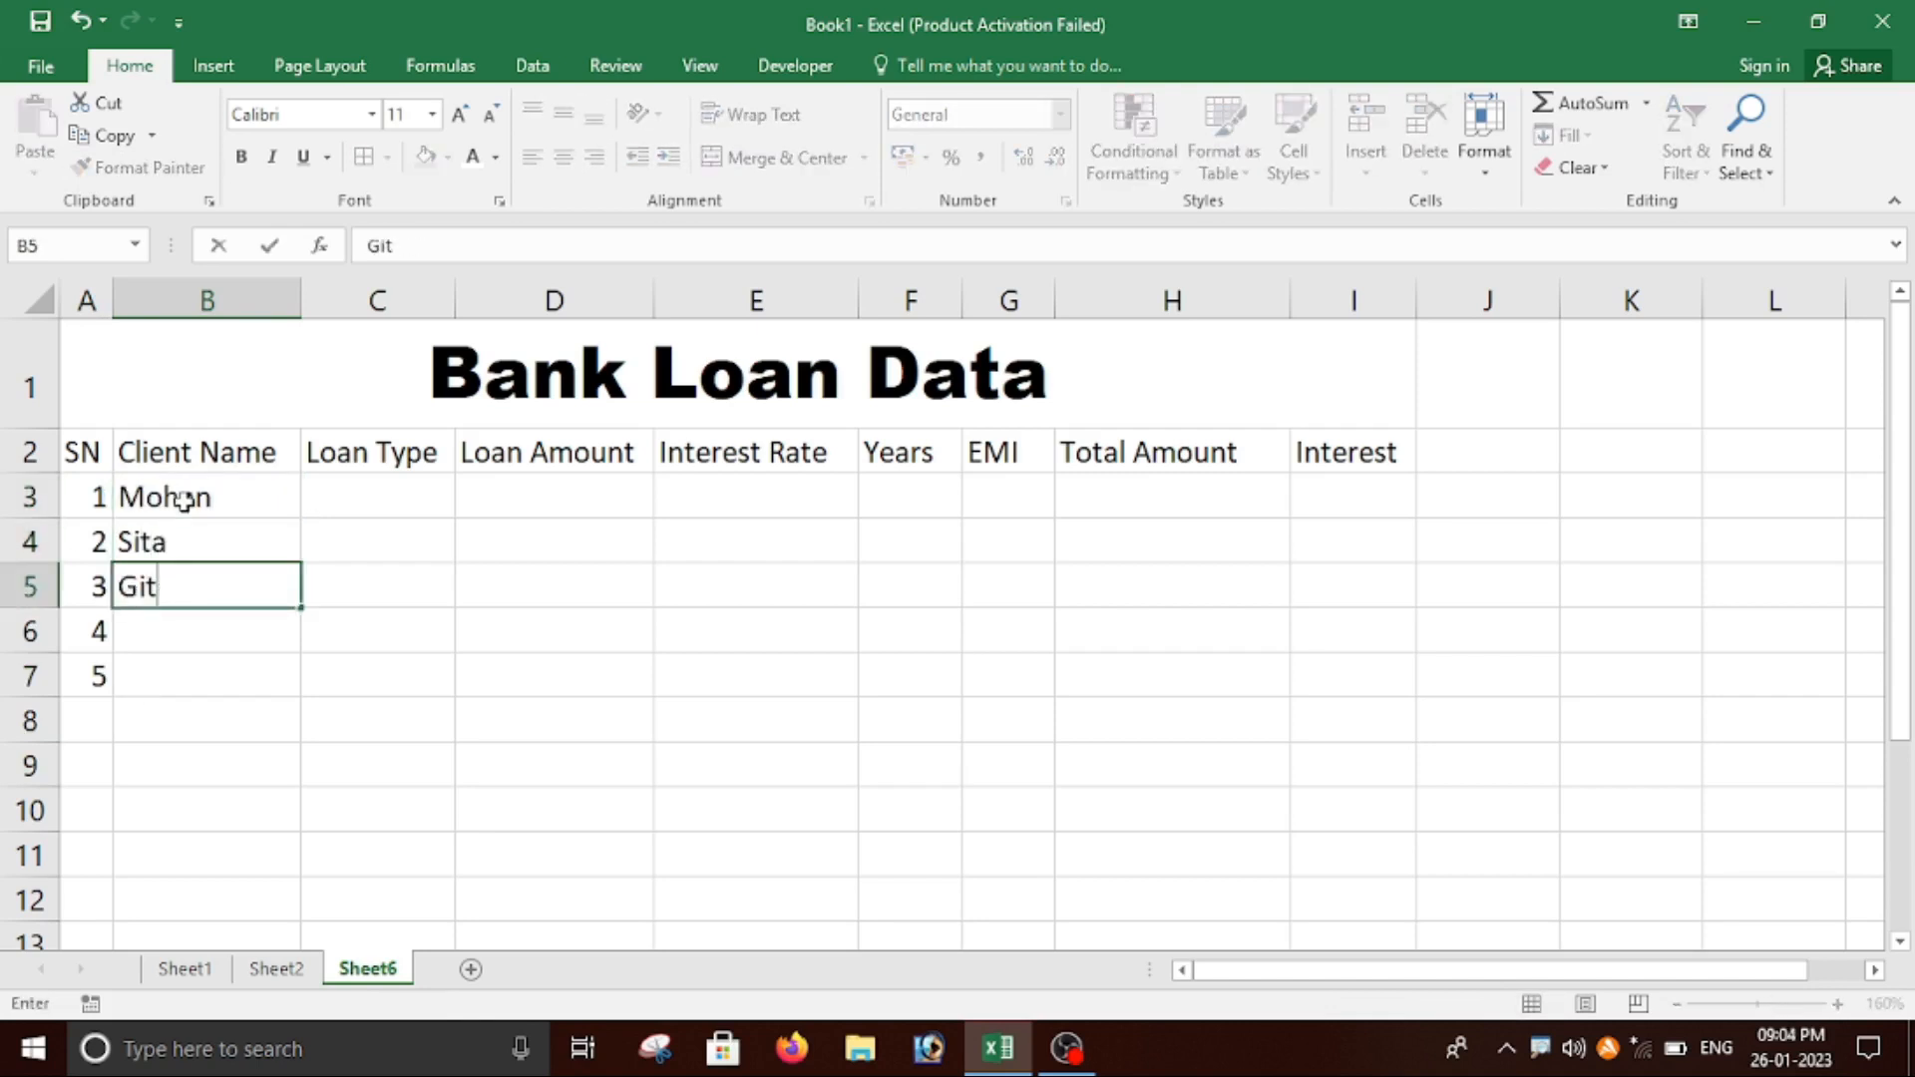
{"action": "key", "text": "Return"}
{"action": "type", "text": "rahul"}
{"action": "key", "text": "Return"}
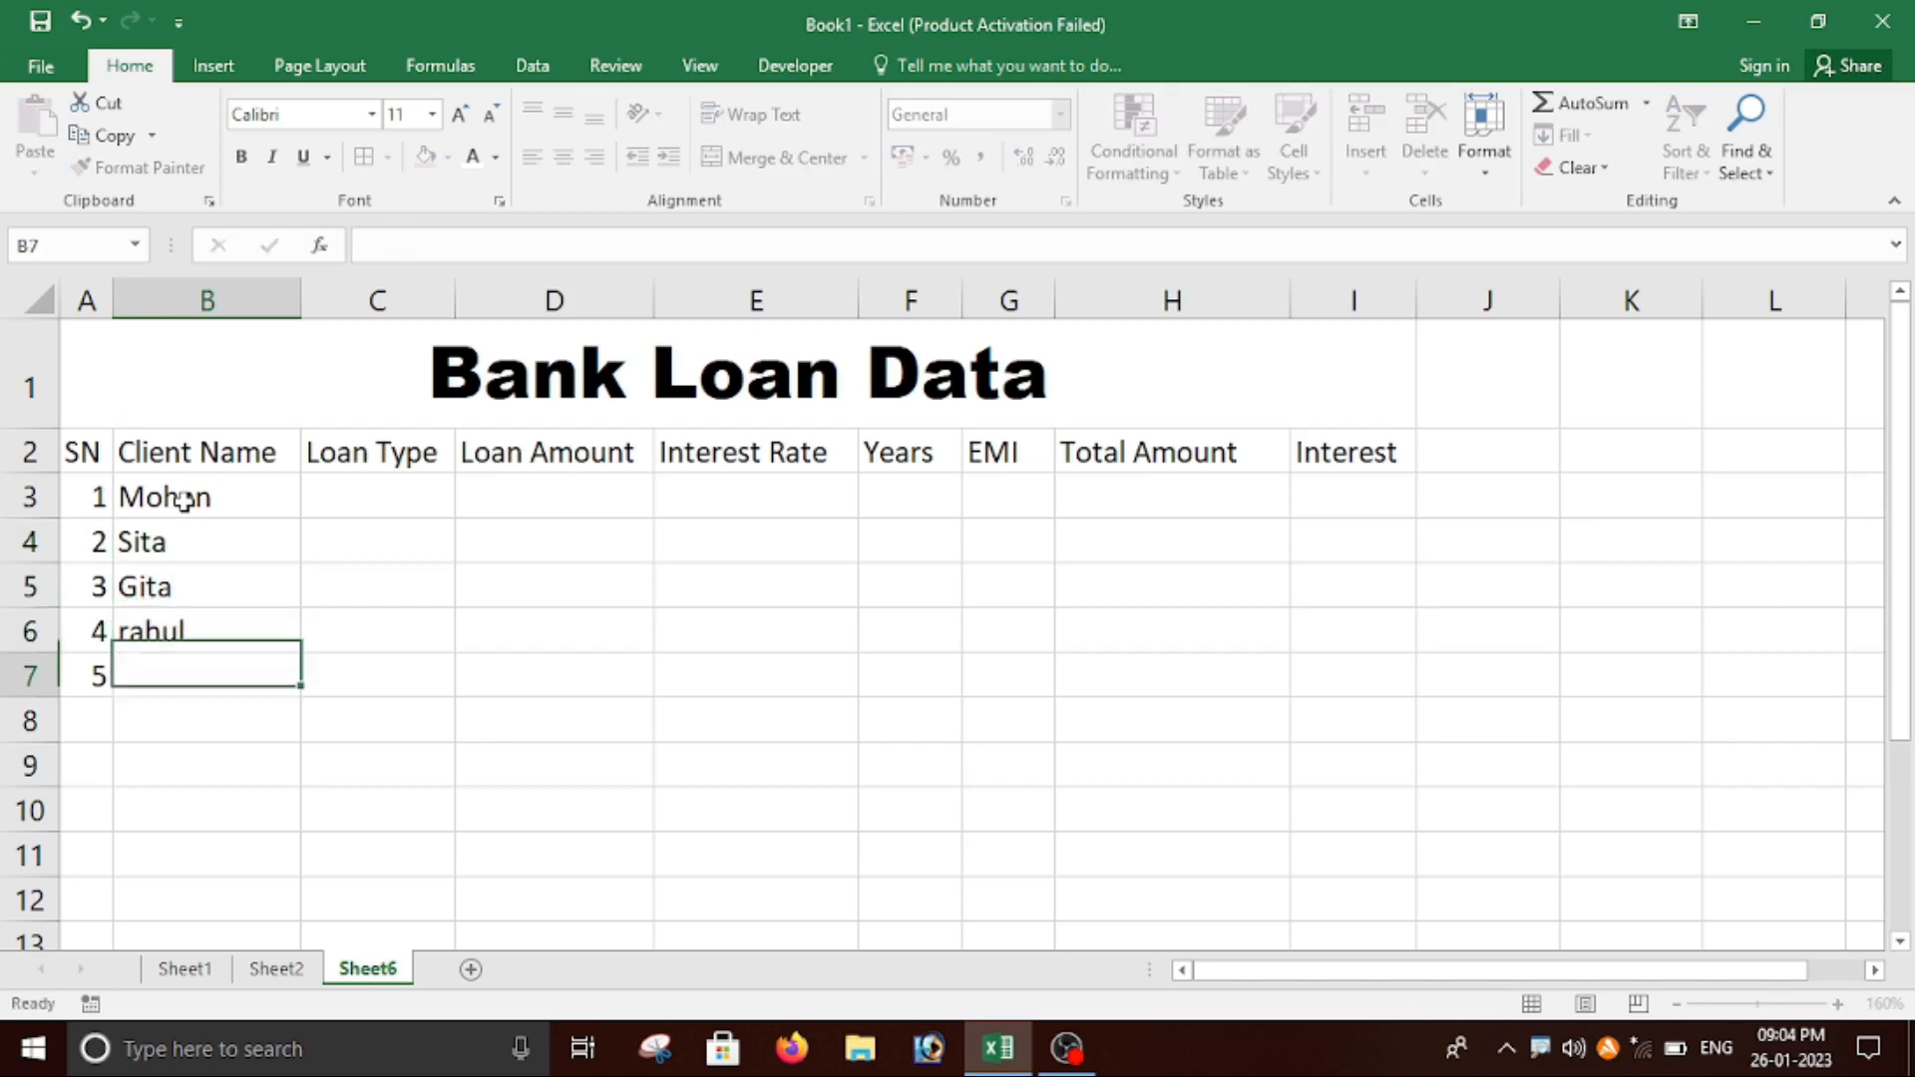
{"action": "type", "text": "Mukesh"}
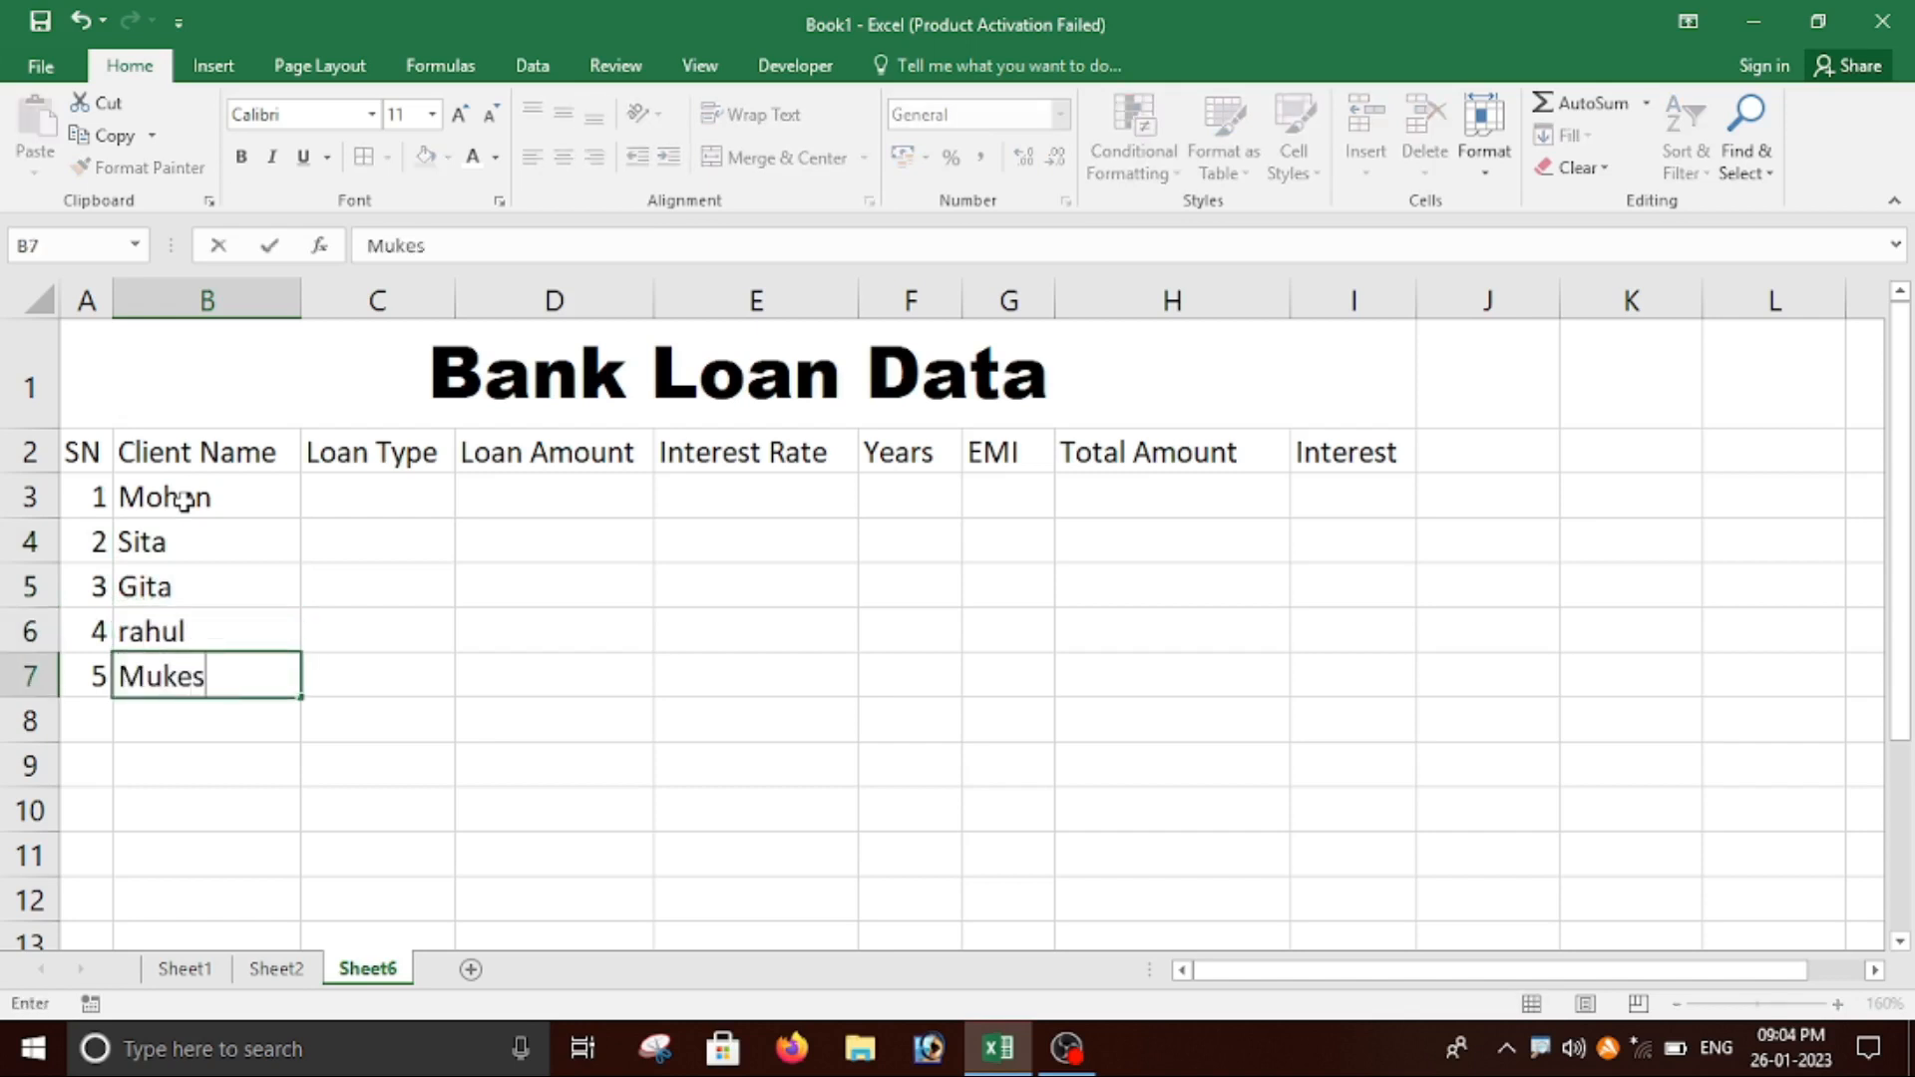
{"action": "key", "text": "Return"}
Enter the loan types personal Loan, Home Loan and car Loan in cells C3 to C5.
{"action": "key", "text": "Right"}
{"action": "key", "text": "Up"}
{"action": "key", "text": "Up"}
{"action": "key", "text": "Up"}
{"action": "key", "text": "Up"}
{"action": "key", "text": "Up"}
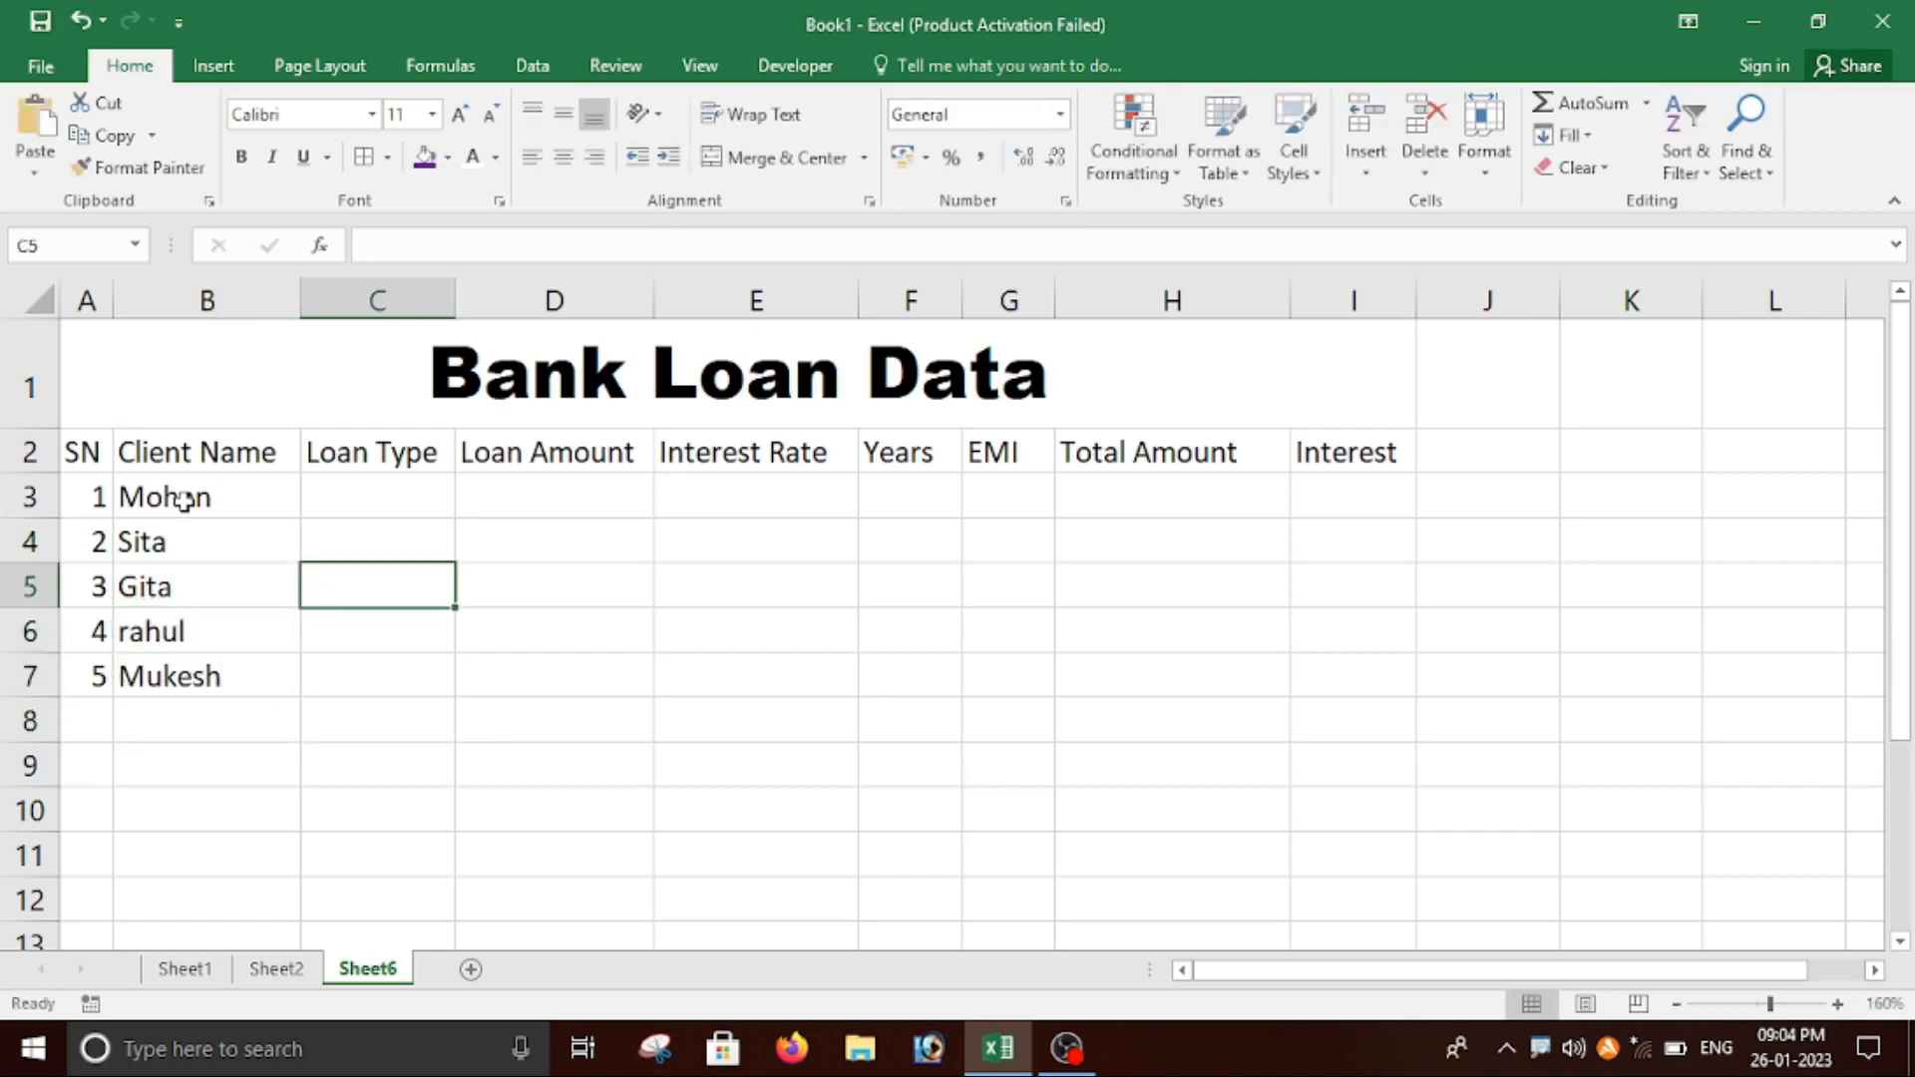
{"action": "type", "text": "pers"}
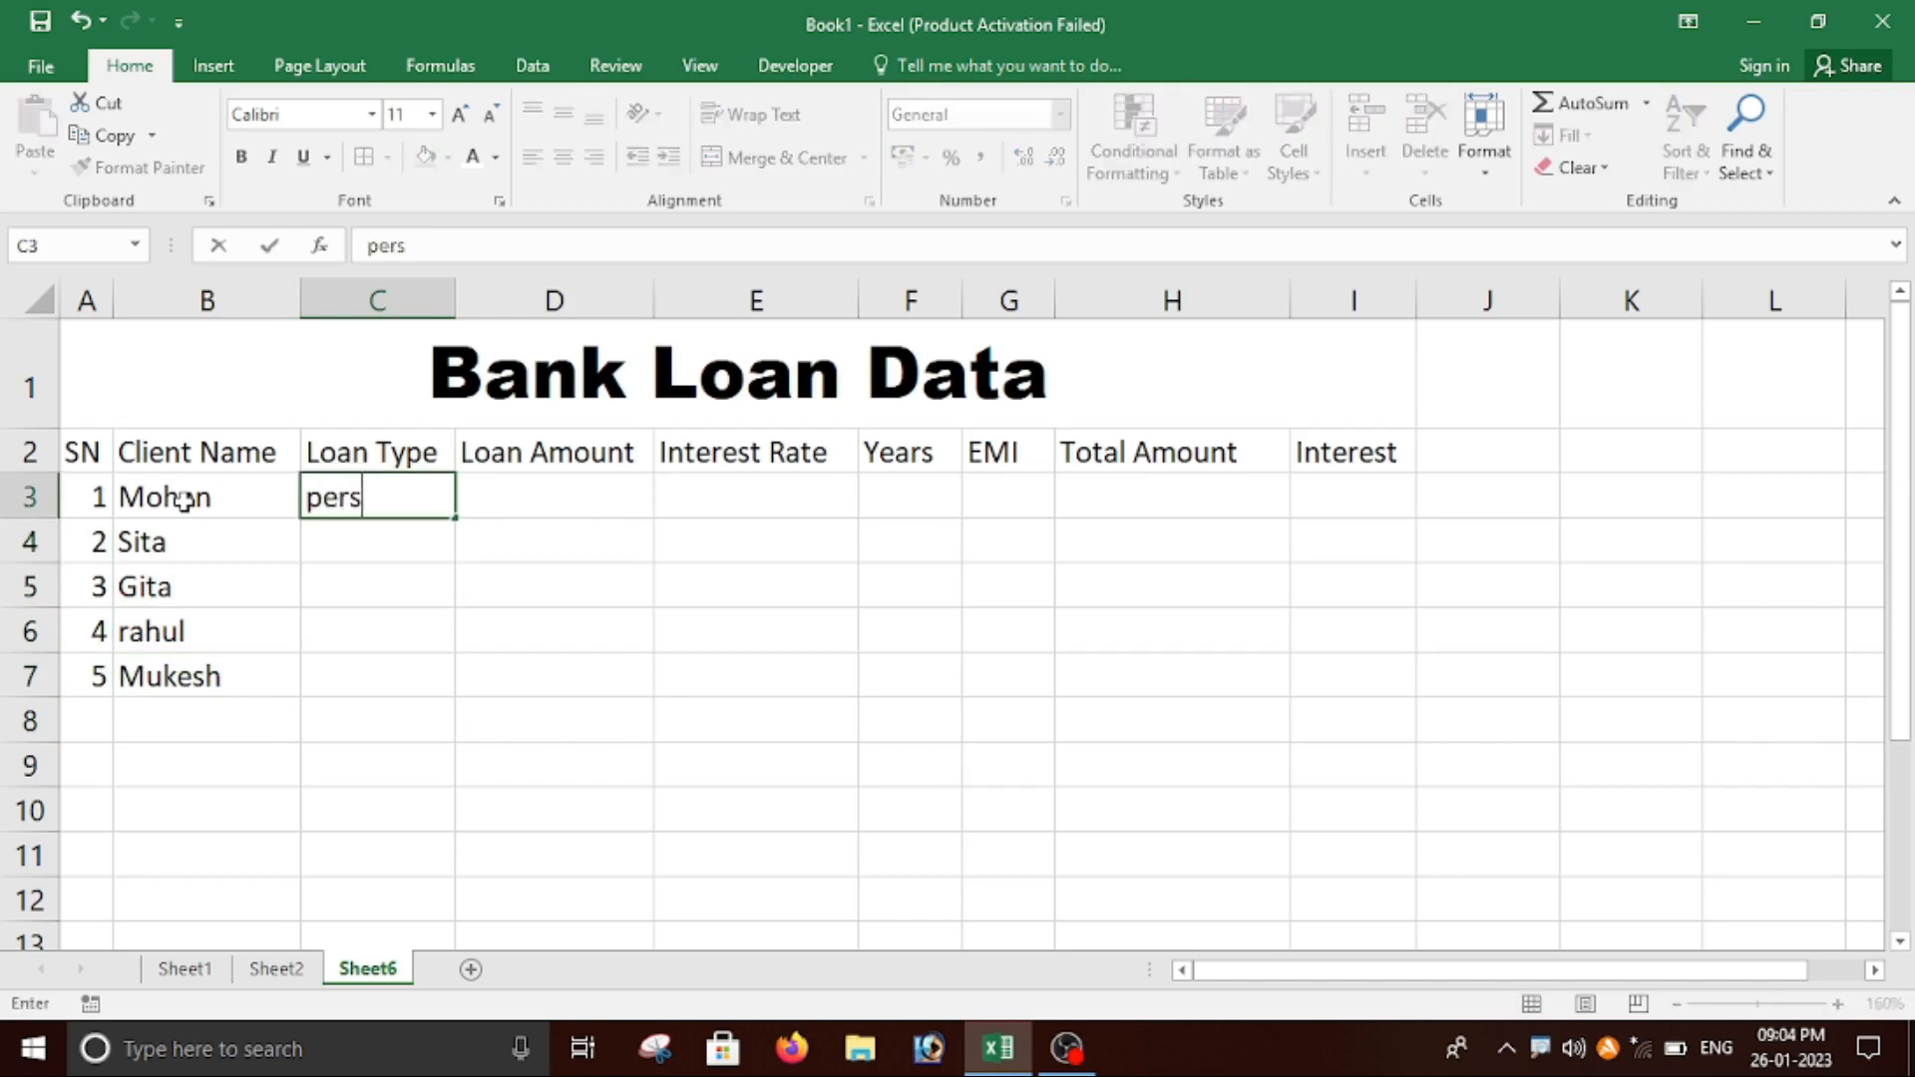
{"action": "type", "text": "onal Loan"}
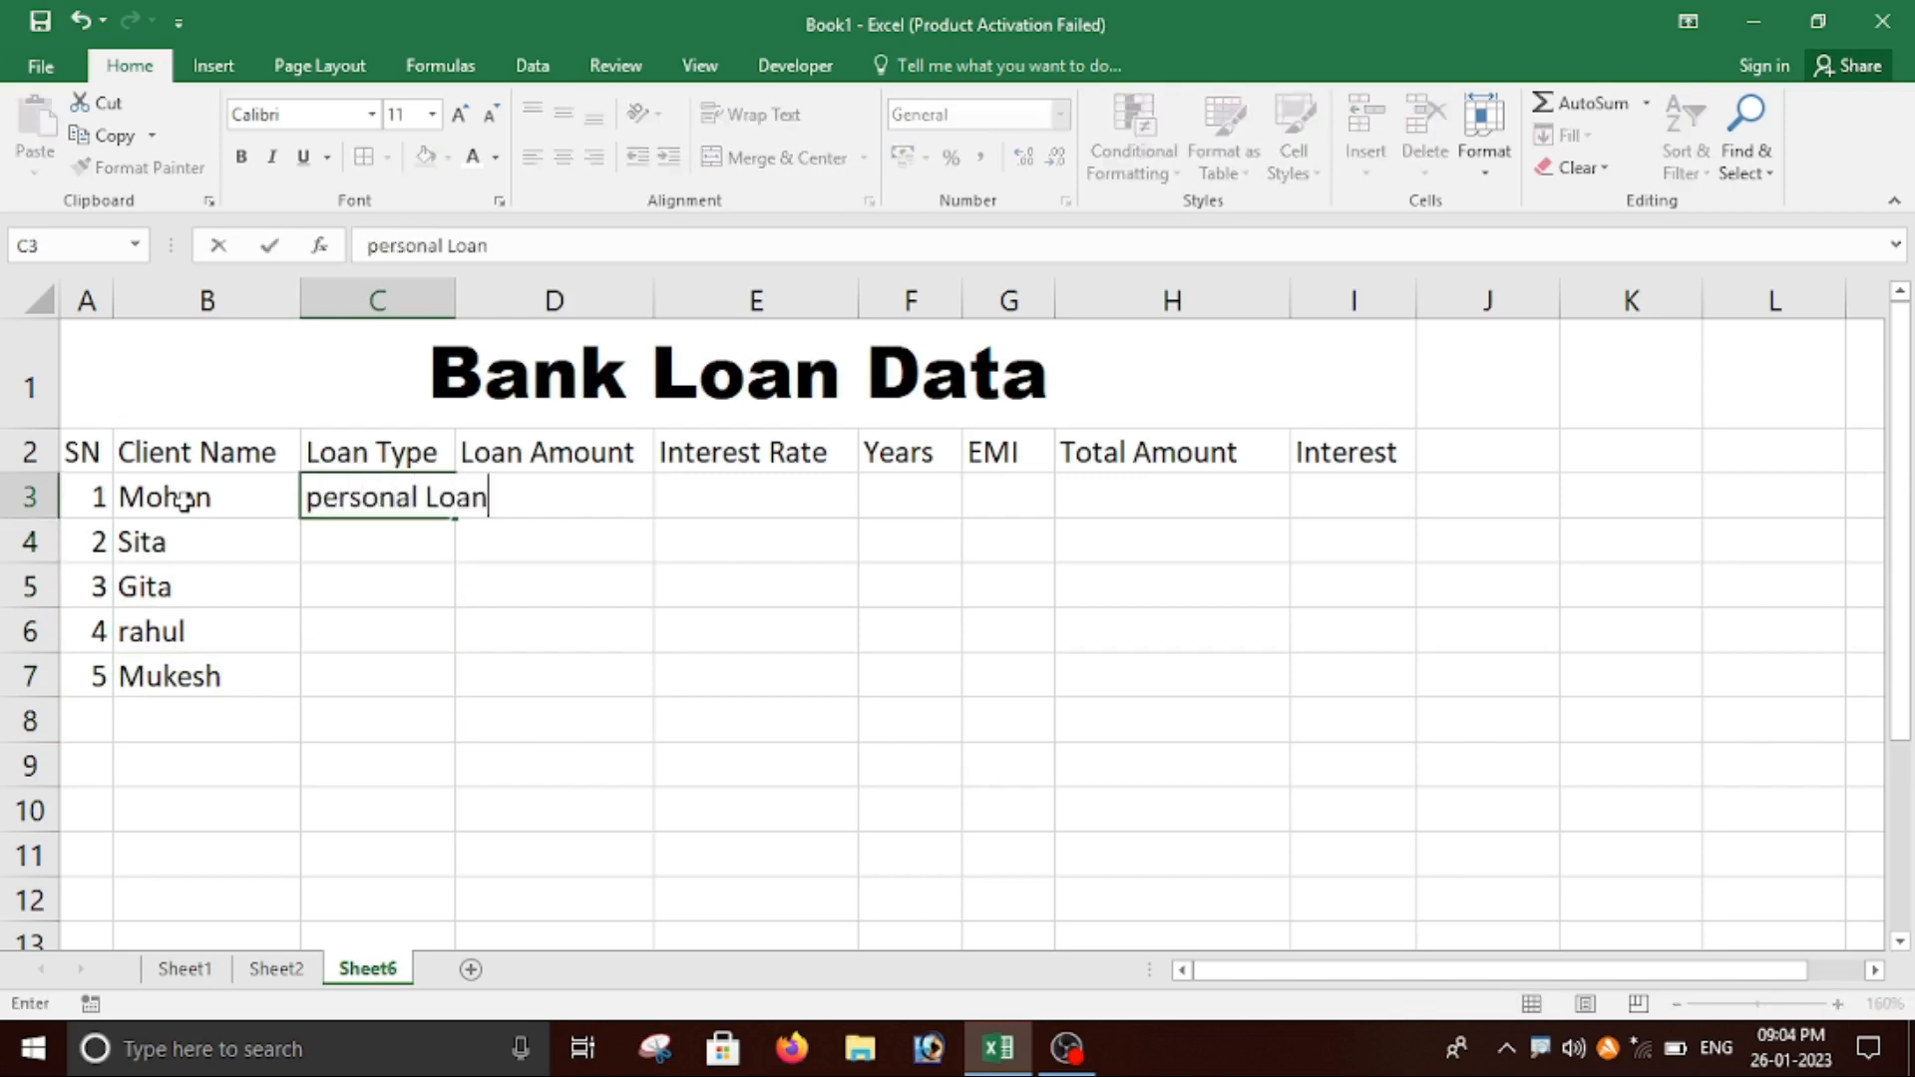
{"action": "key", "text": "Return"}
{"action": "type", "text": "Home Loan"}
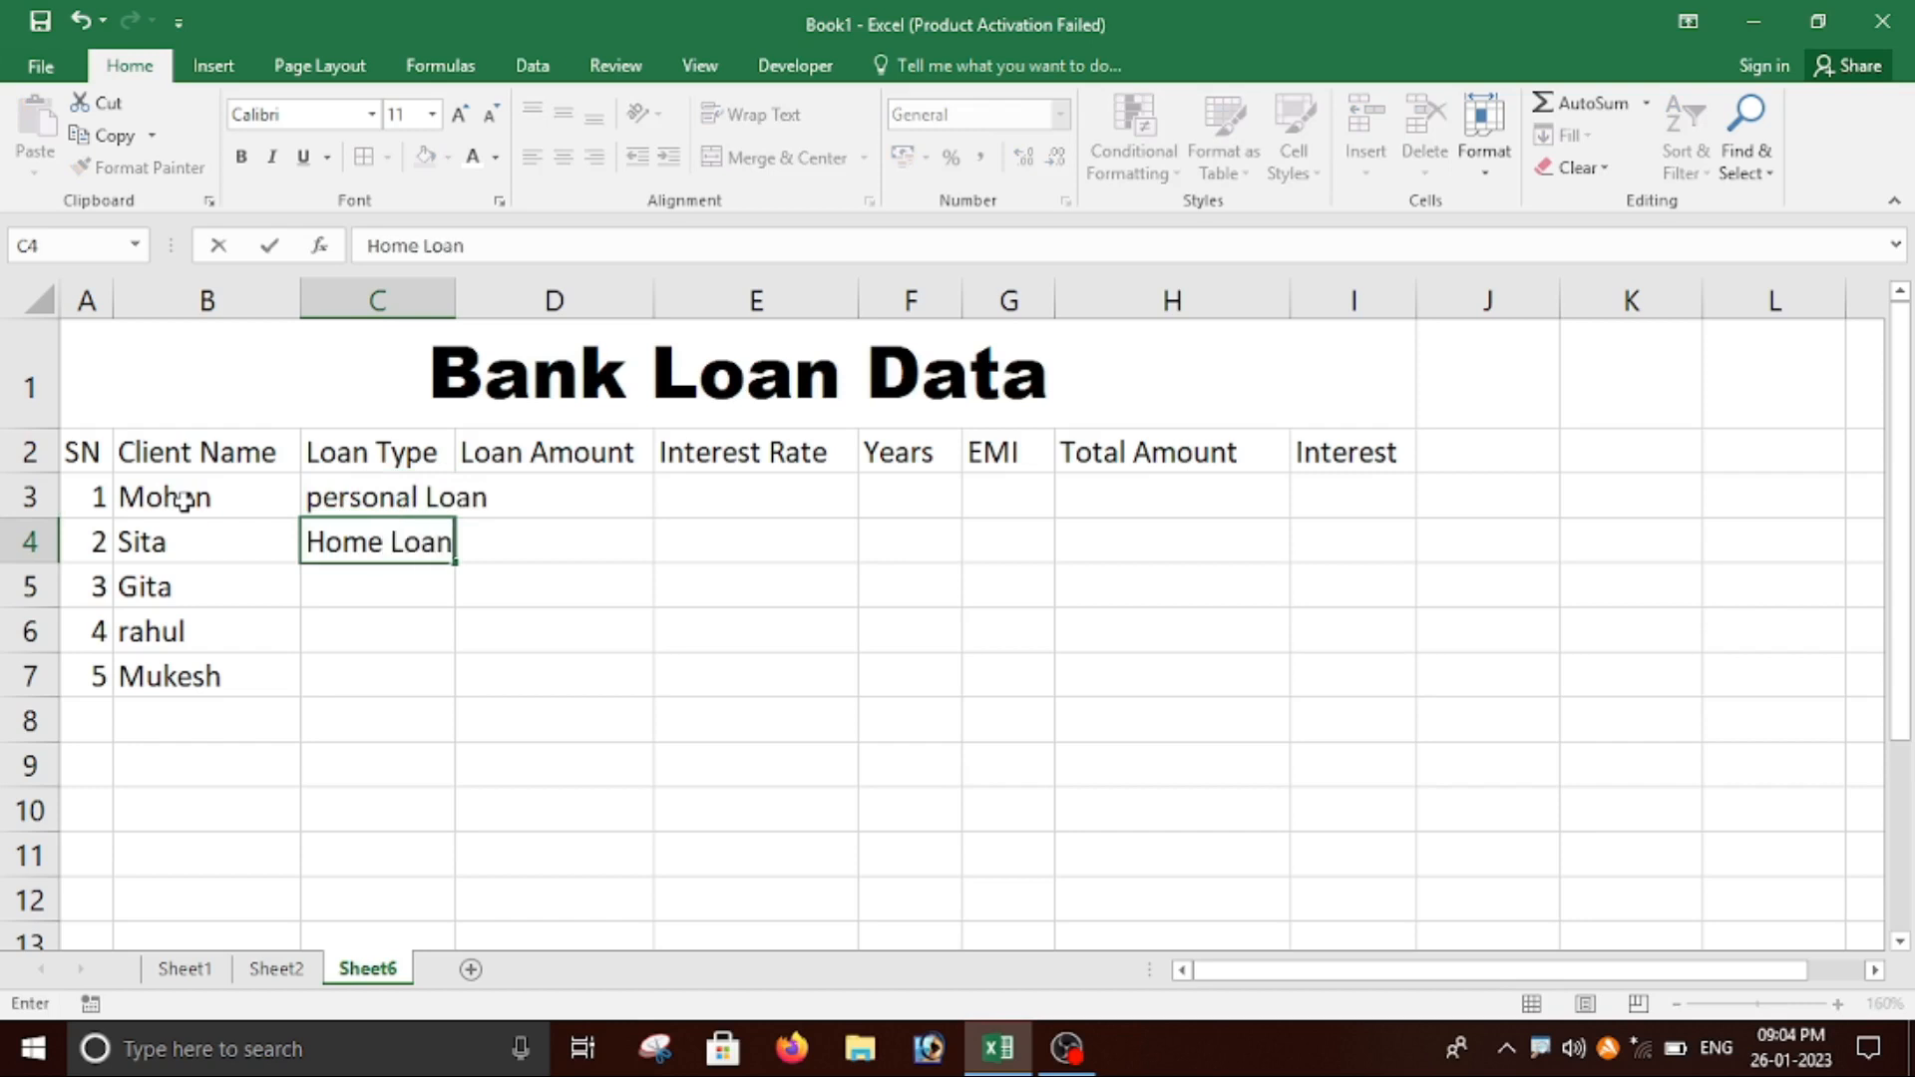
{"action": "key", "text": "Return"}
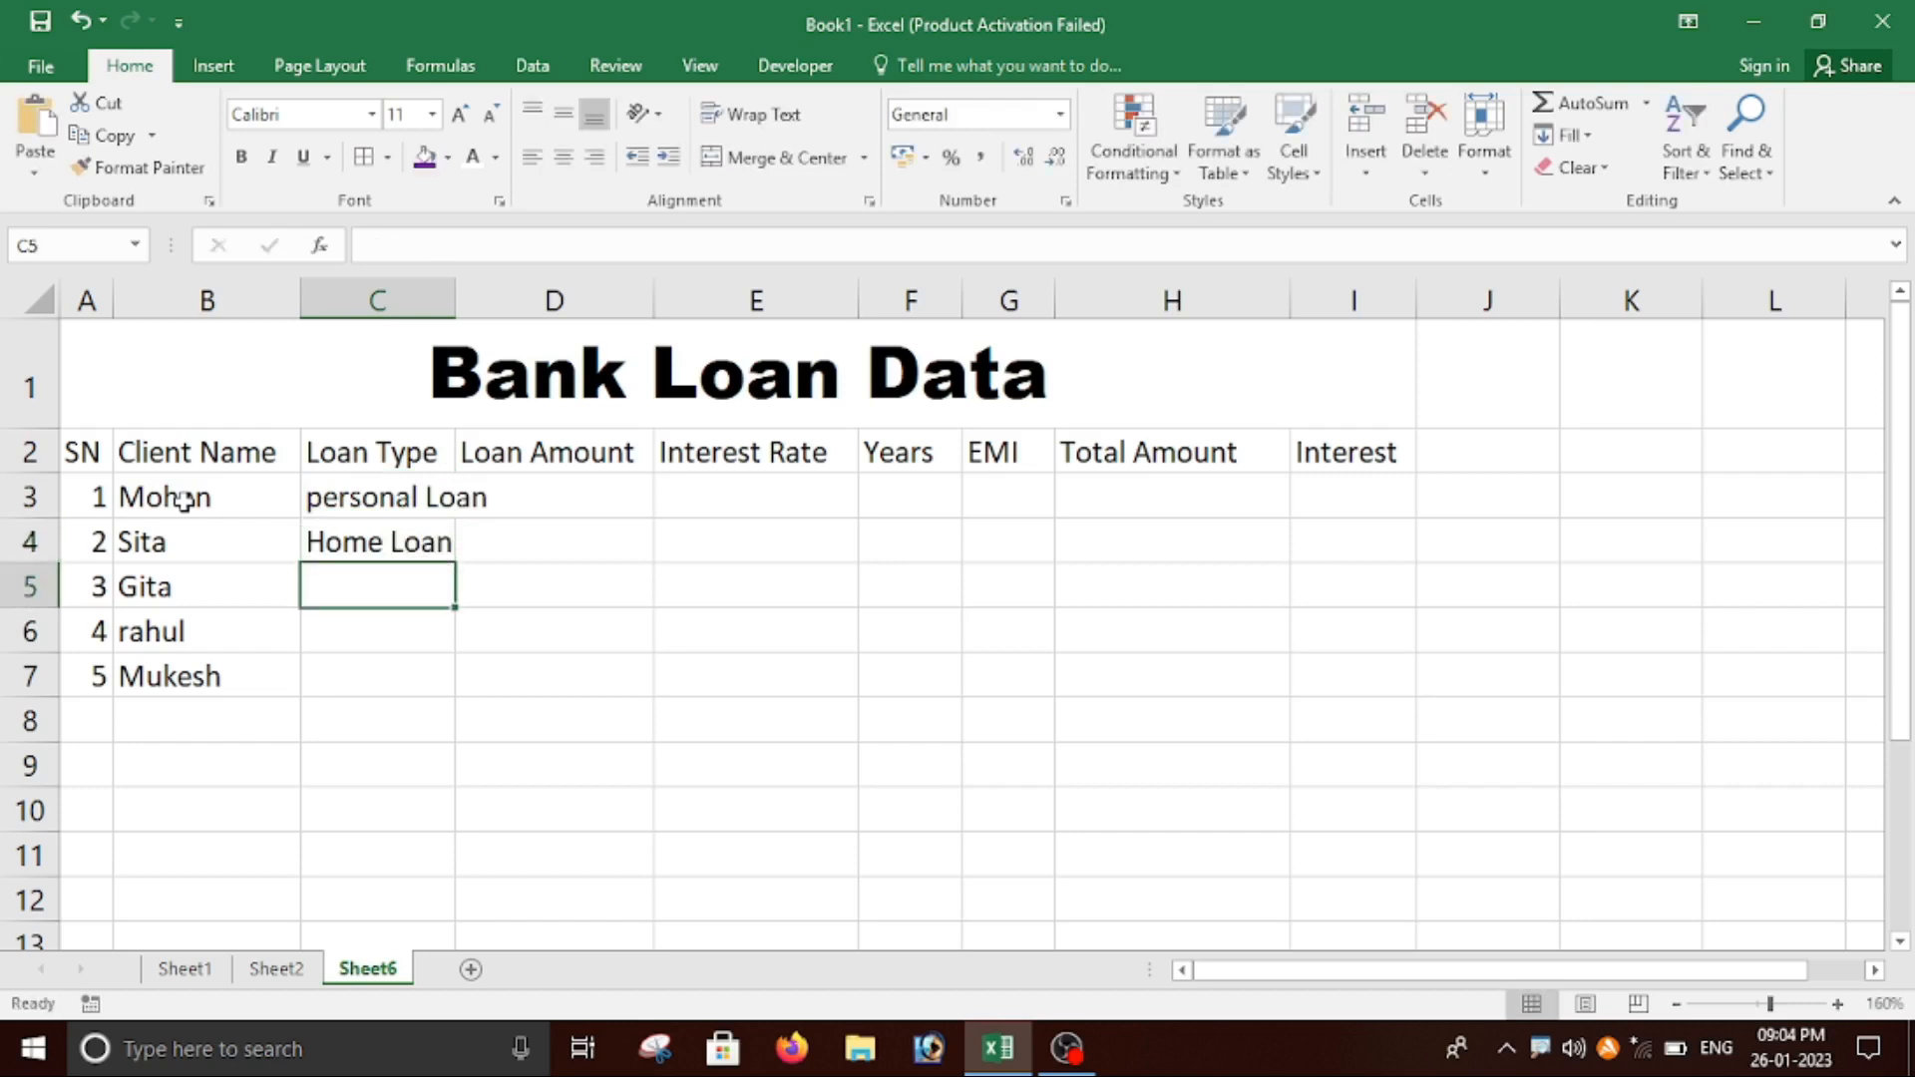
{"action": "type", "text": "car Loan"}
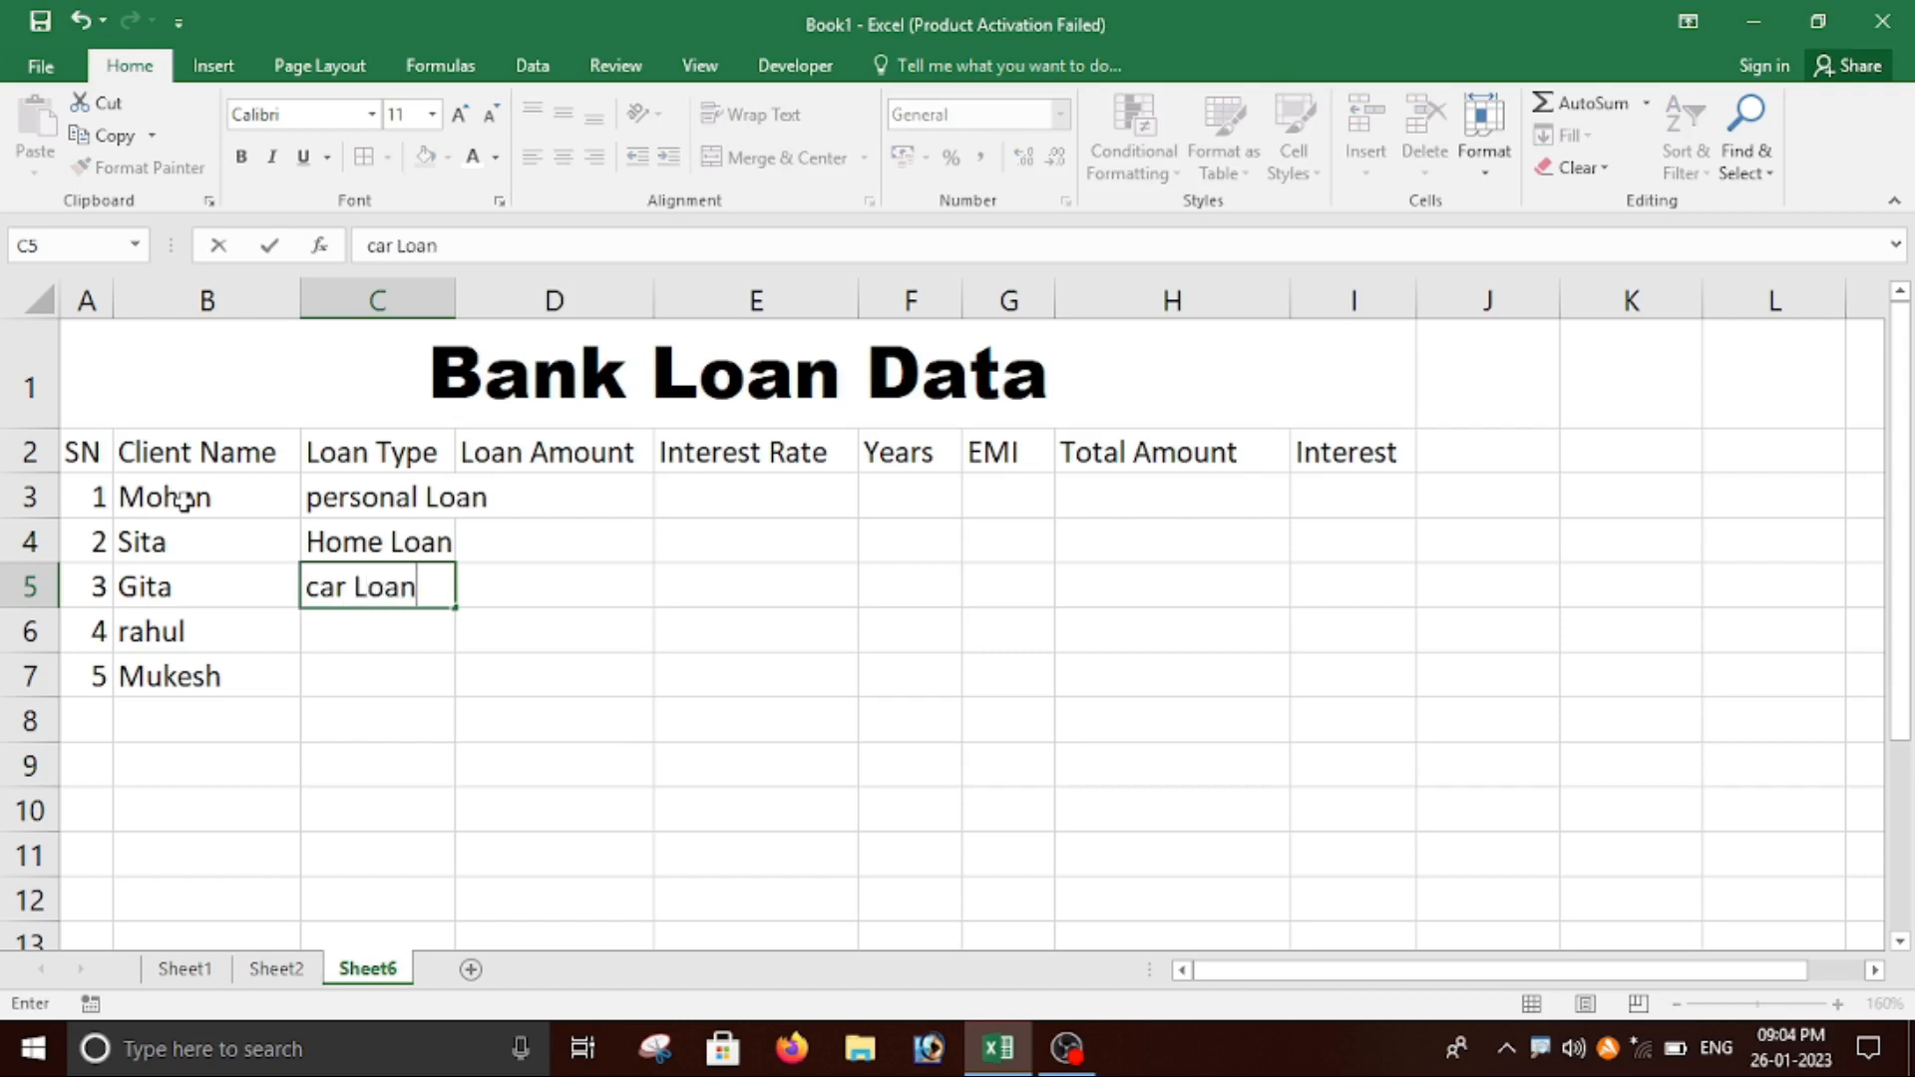
{"action": "key", "text": "Return"}
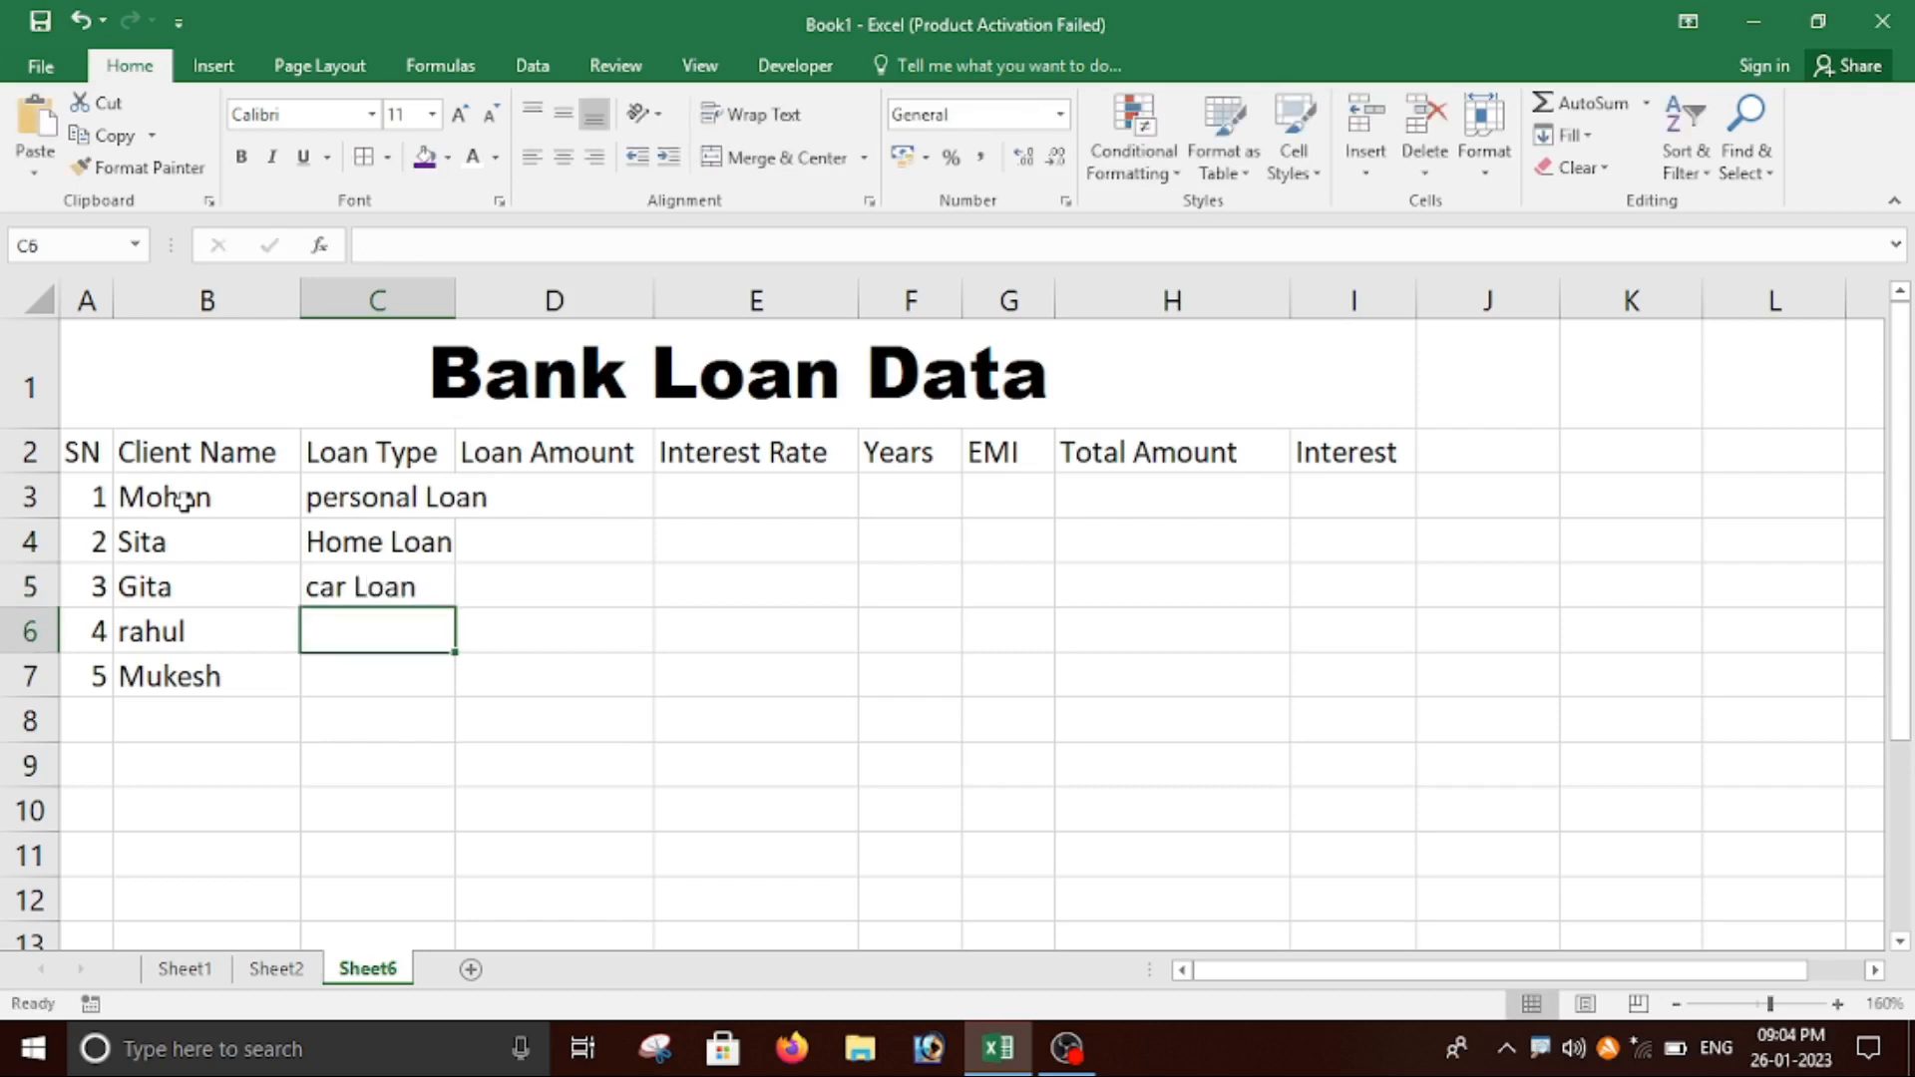
Enter Personal Loan in C6 and Home Loan in C7, and widen the Loan Type column to fit its entries.
{"action": "type", "text": "Persona"}
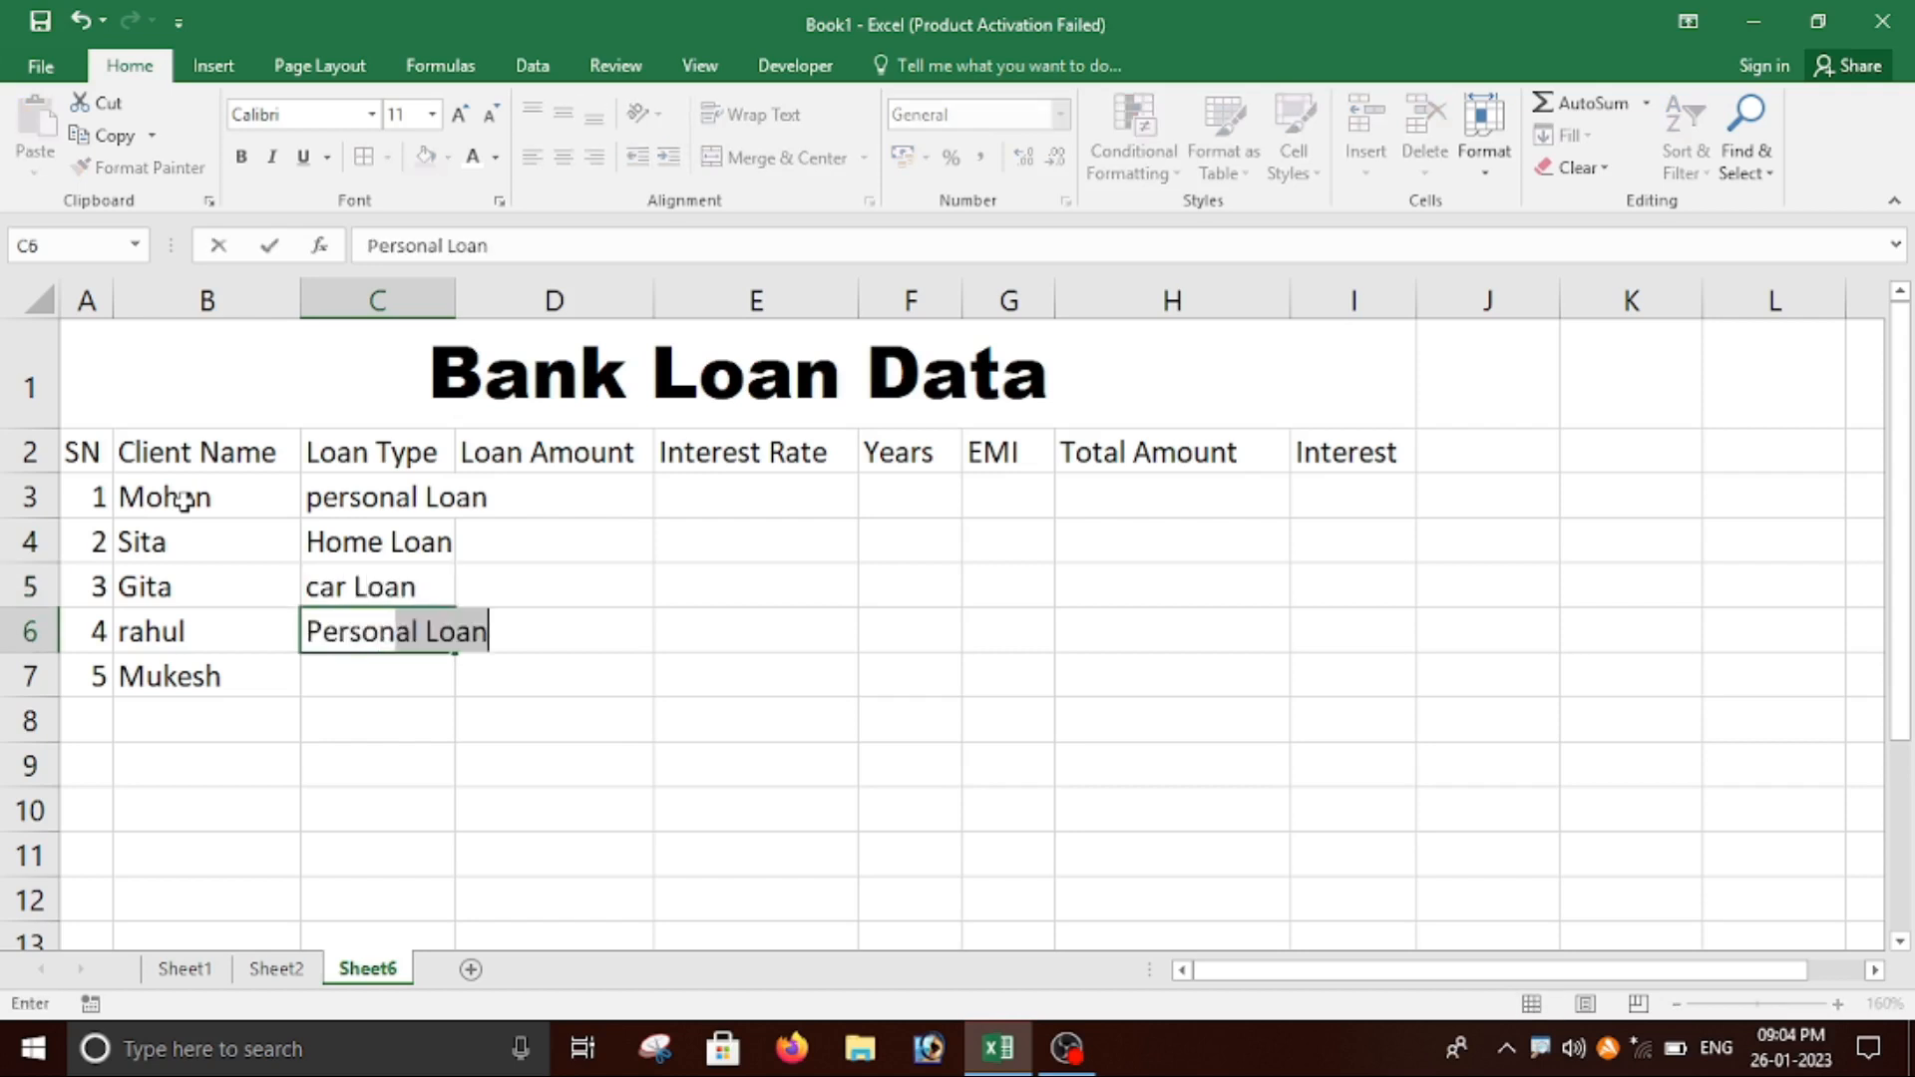
{"action": "type", "text": "l Loan"}
{"action": "key", "text": "Return"}
{"action": "type", "text": "Home"}
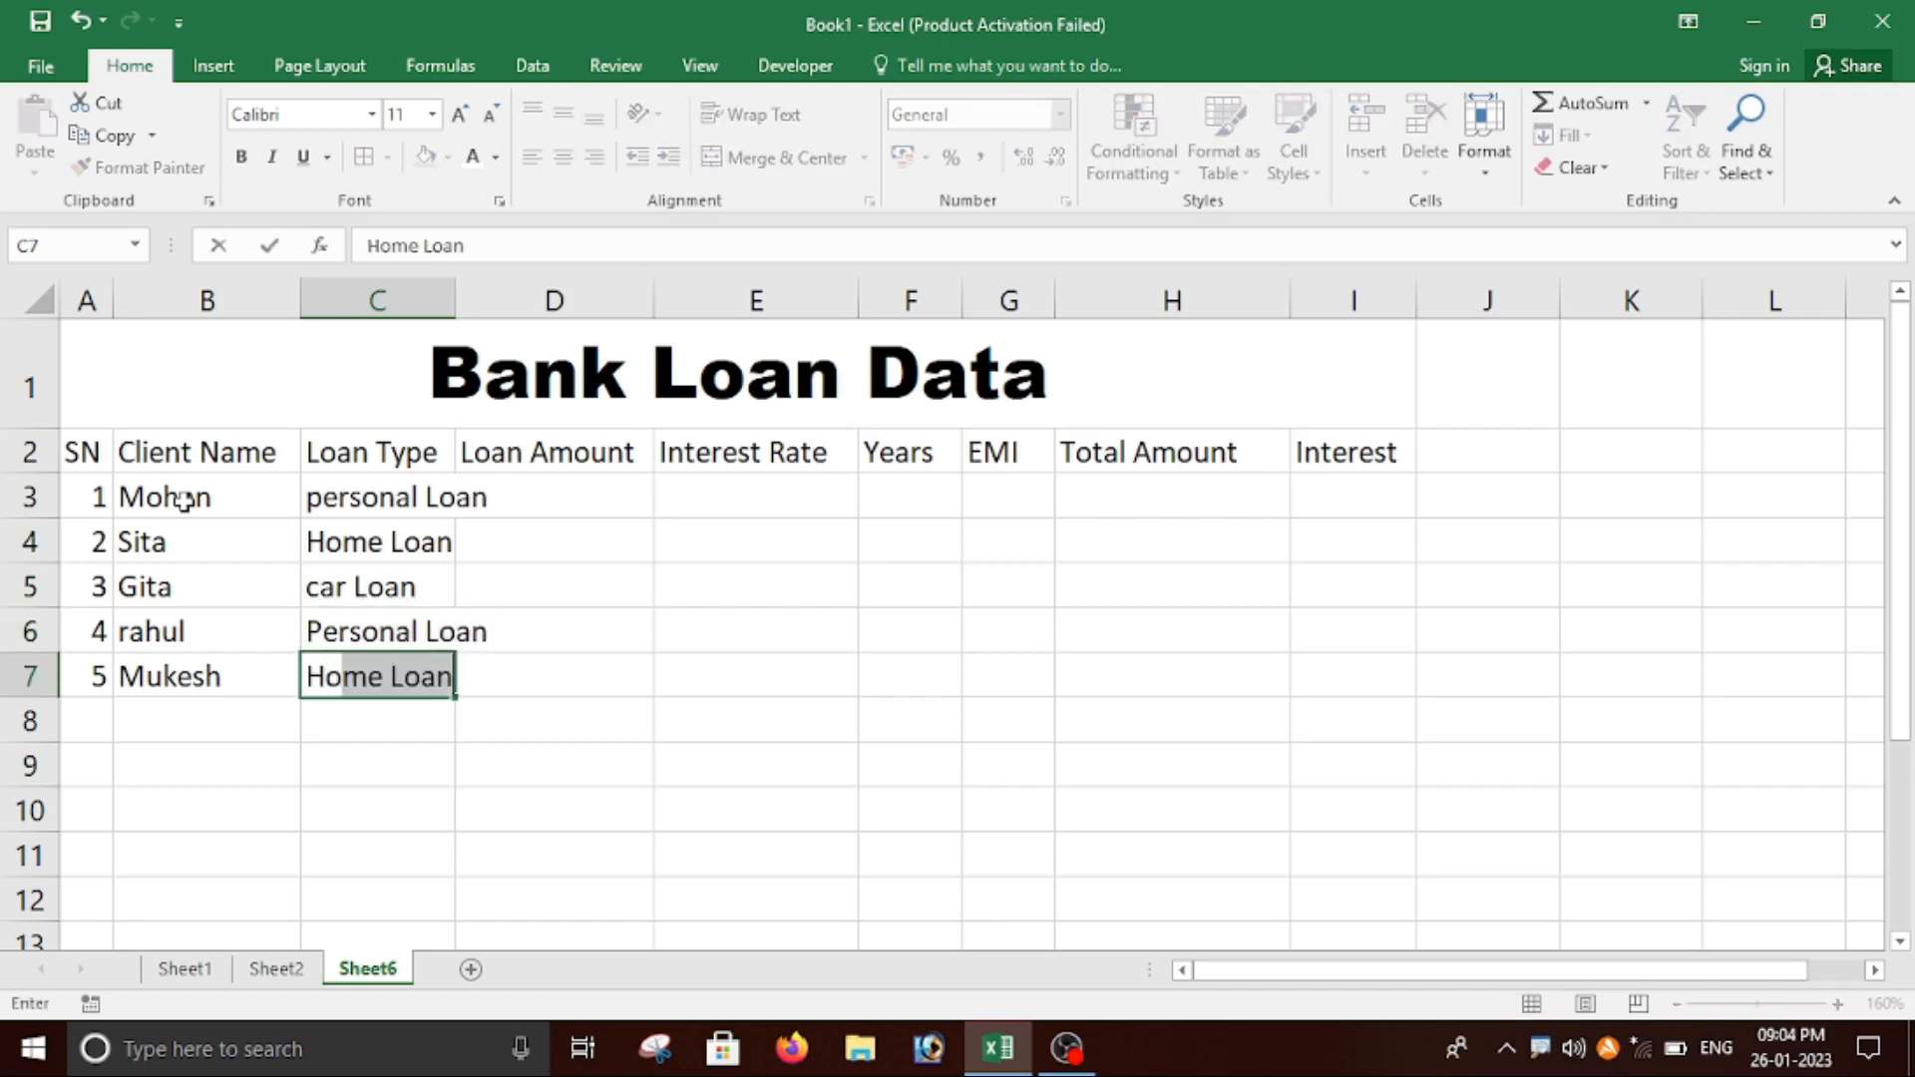
{"action": "key", "text": "Tab"}
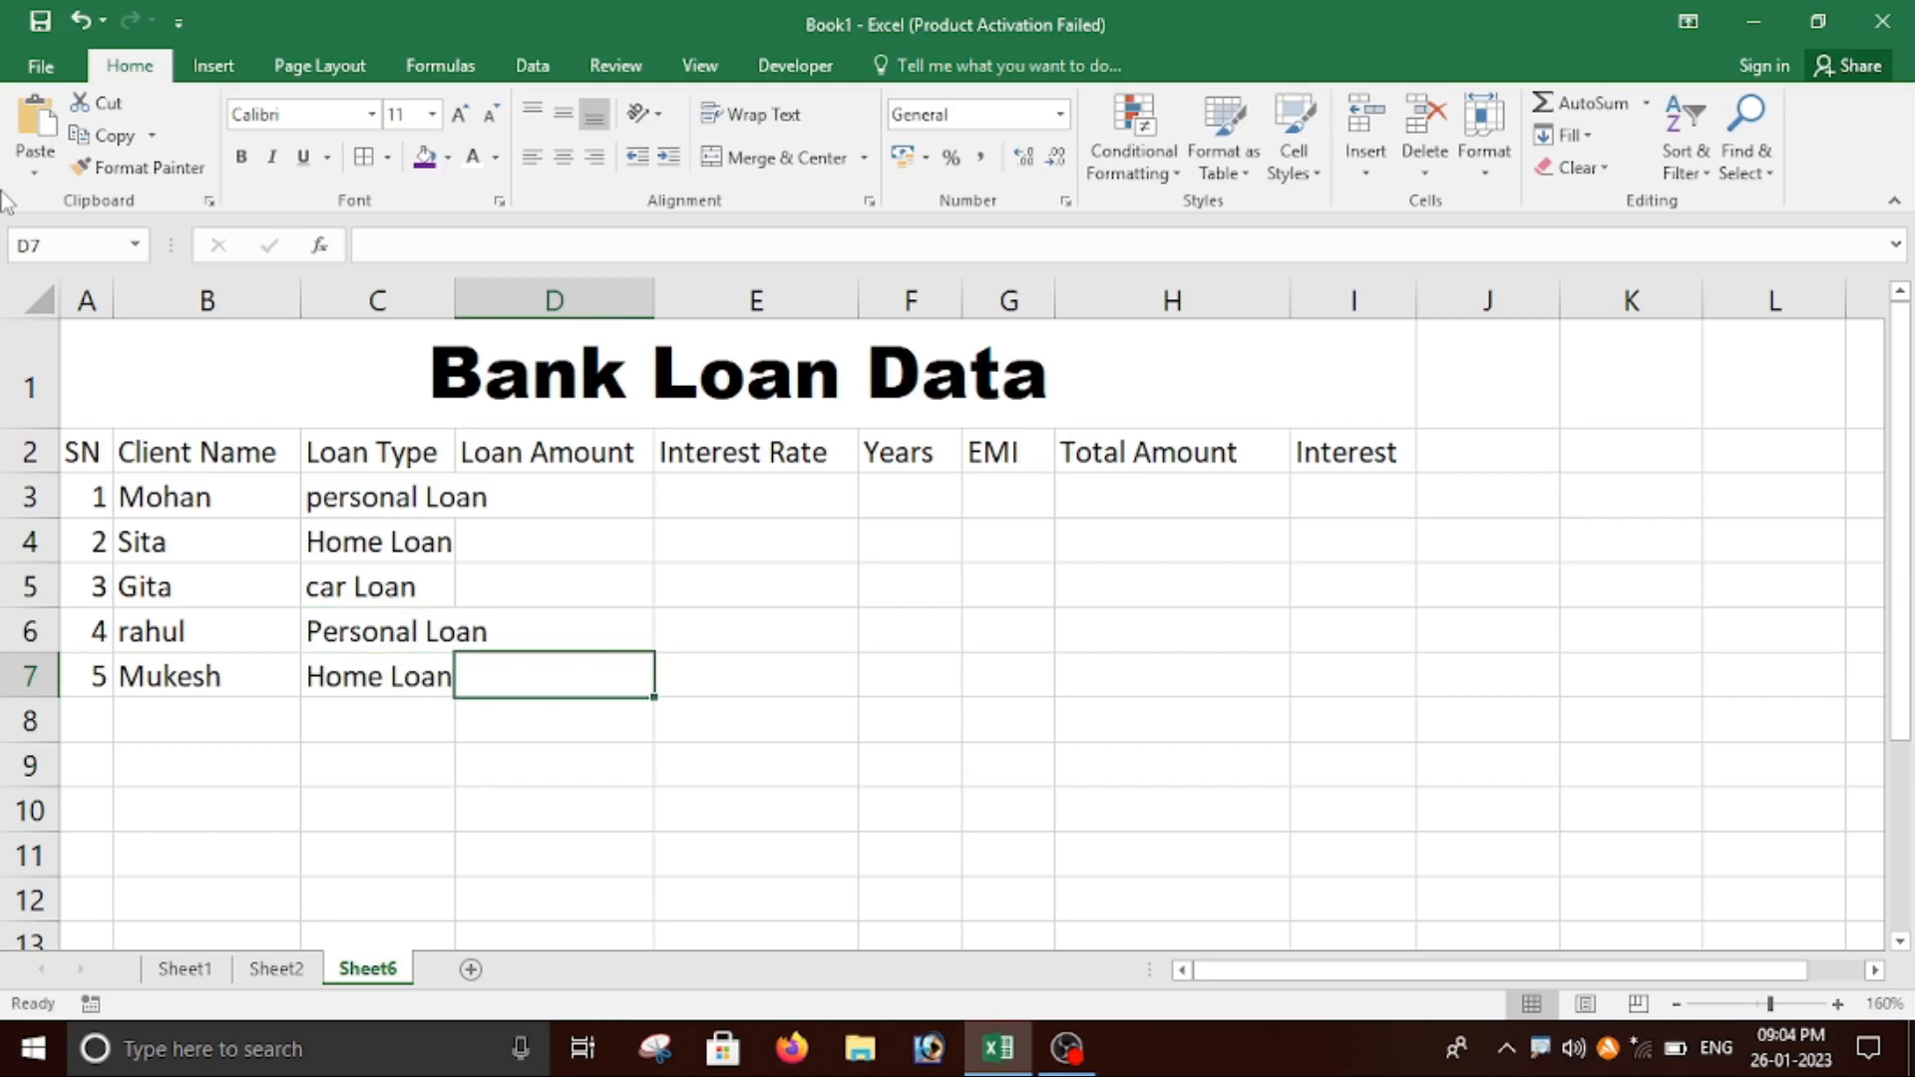
{"action": "left_click_drag", "start_coordinate": [455, 294], "coordinate": [510, 296]}
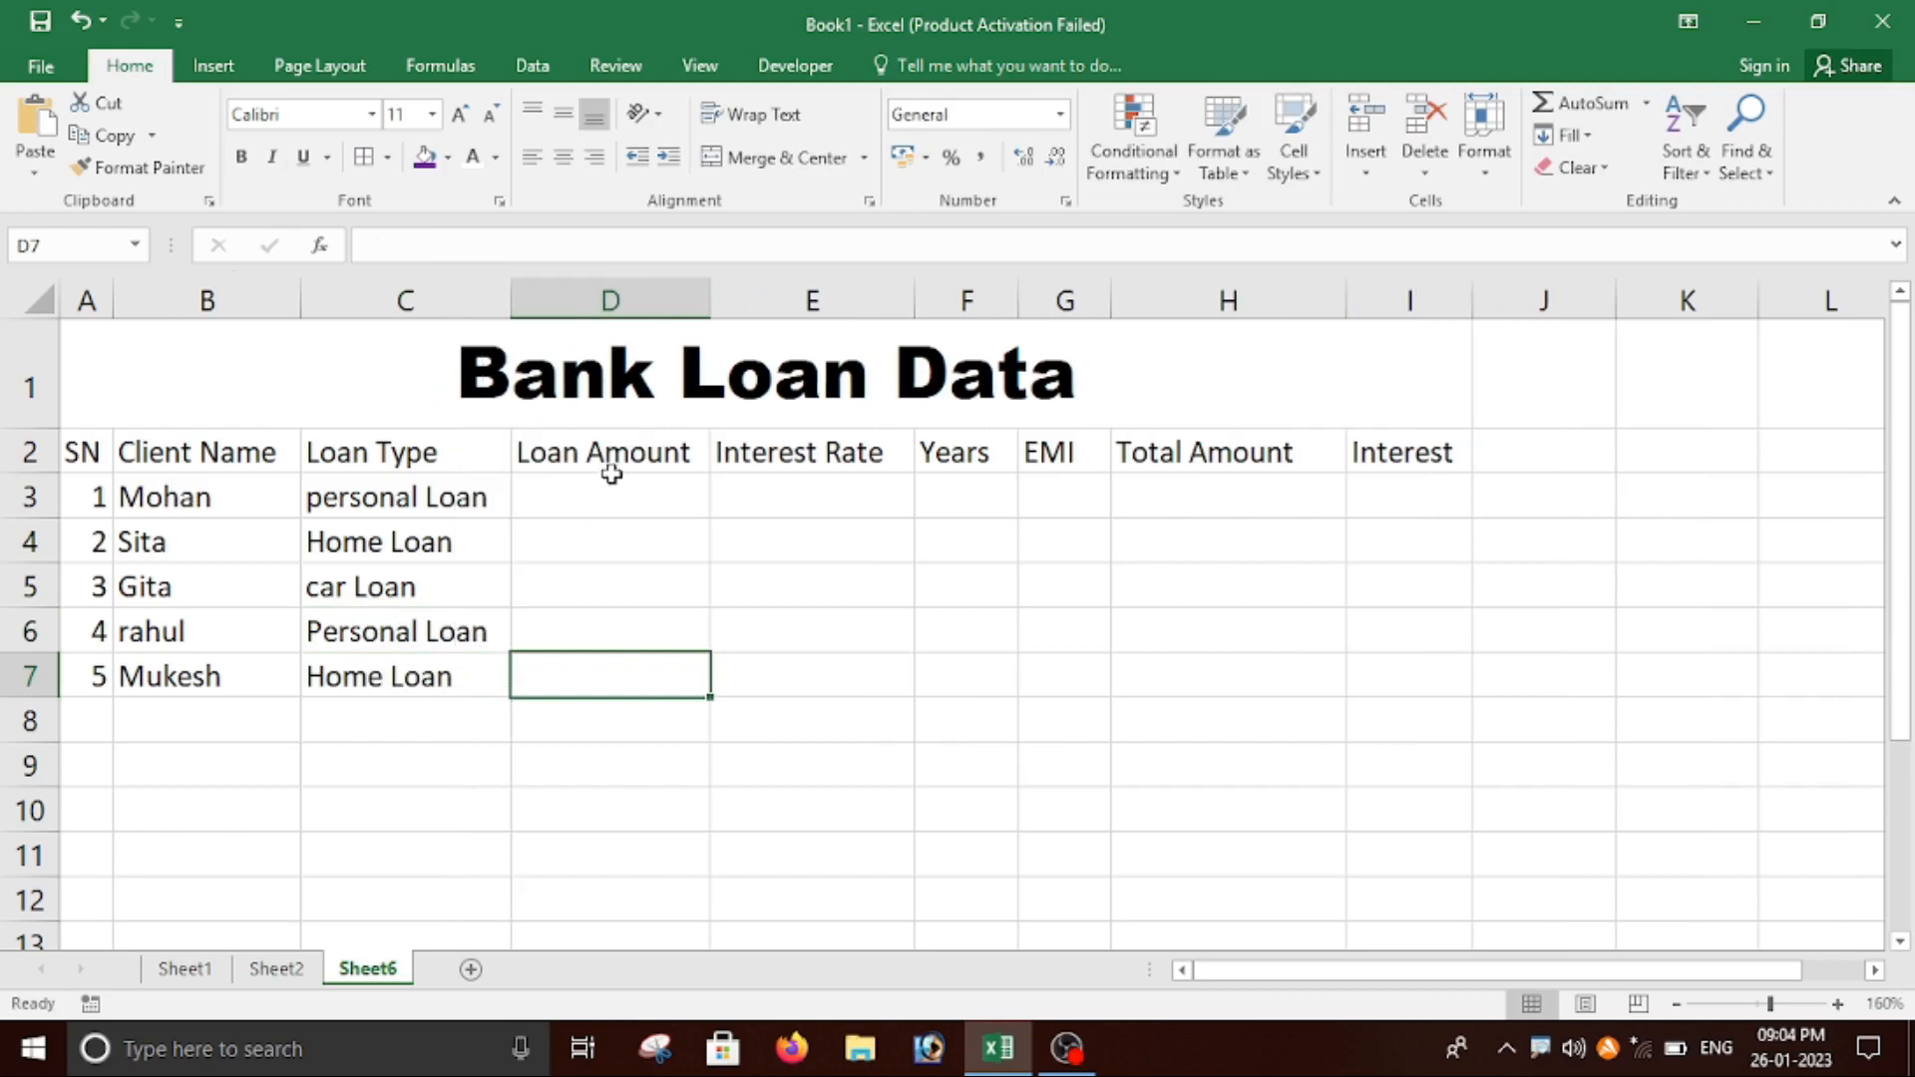
Enter the loan amounts 400000, 500000, 600000, 200000 and 300000 in cells D3 to D7.
{"action": "left_click", "coordinate": [583, 483]}
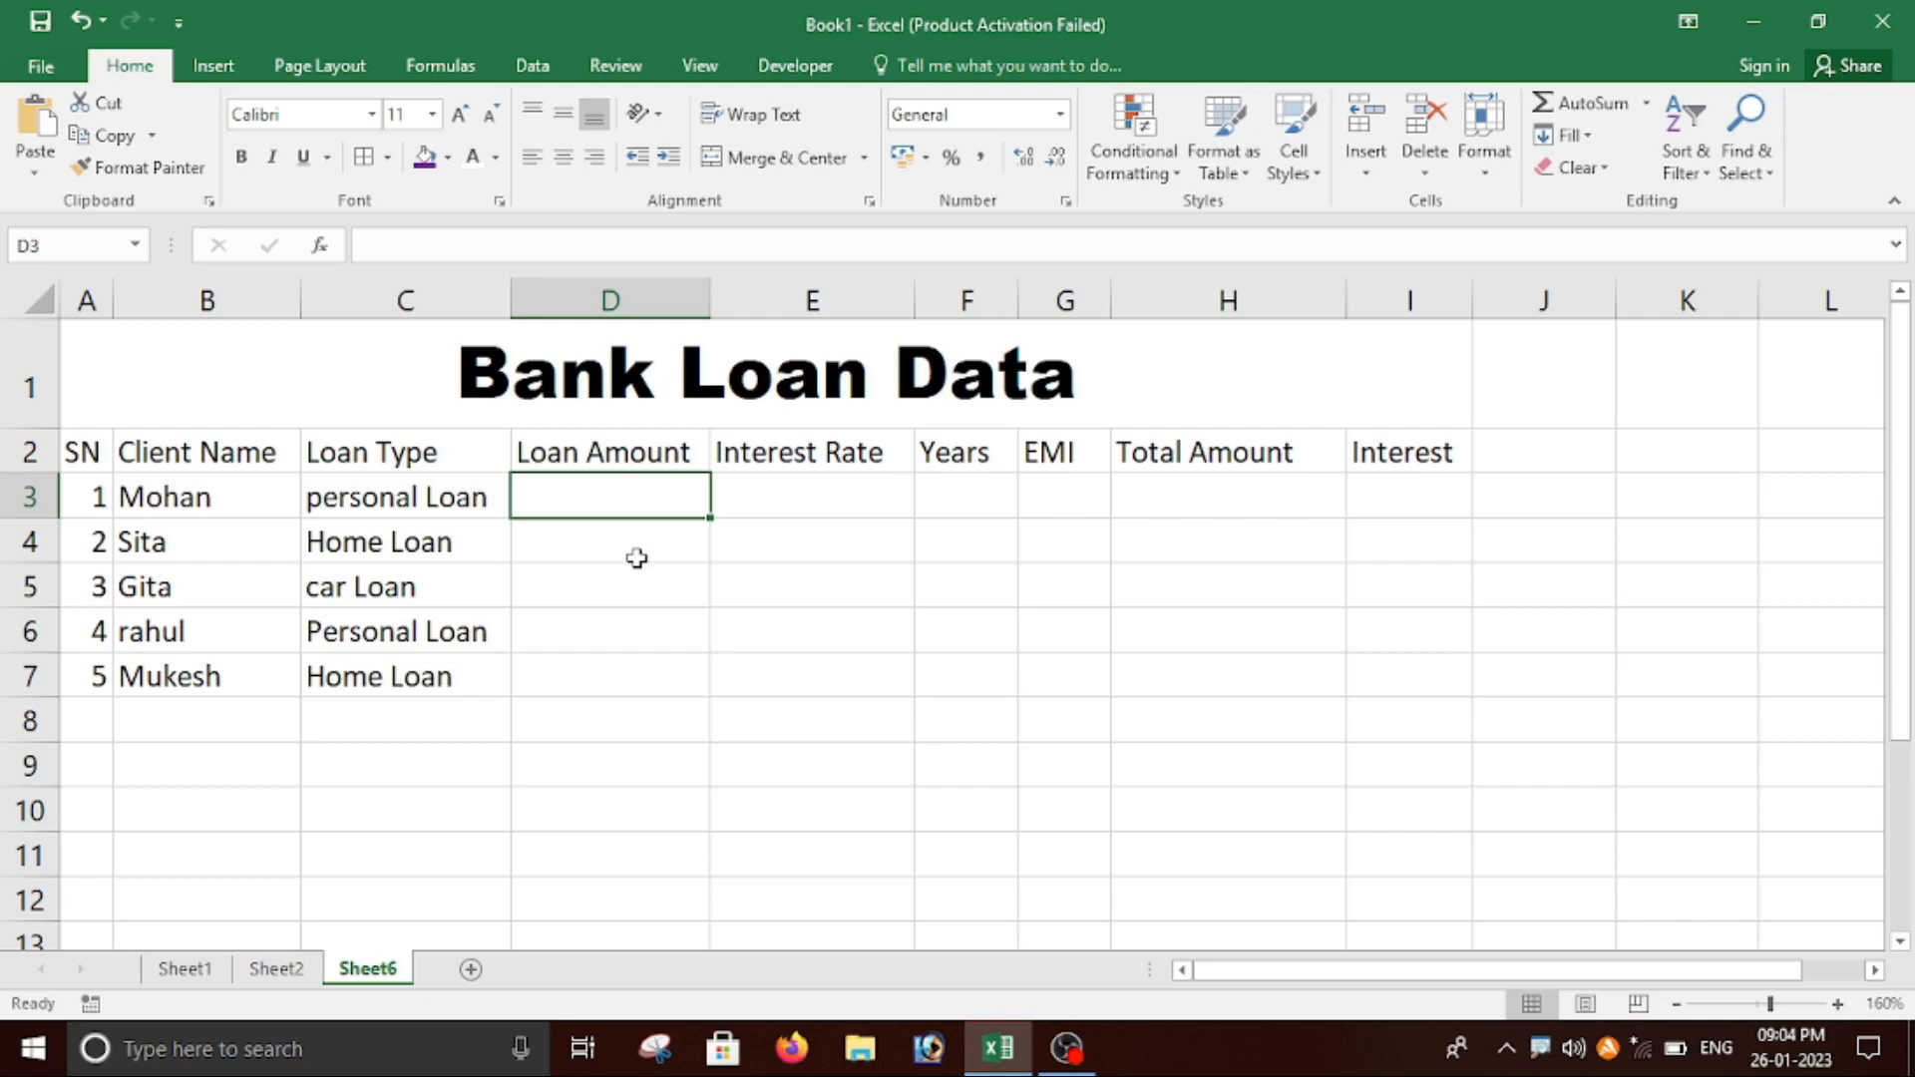
{"action": "type", "text": "400000"}
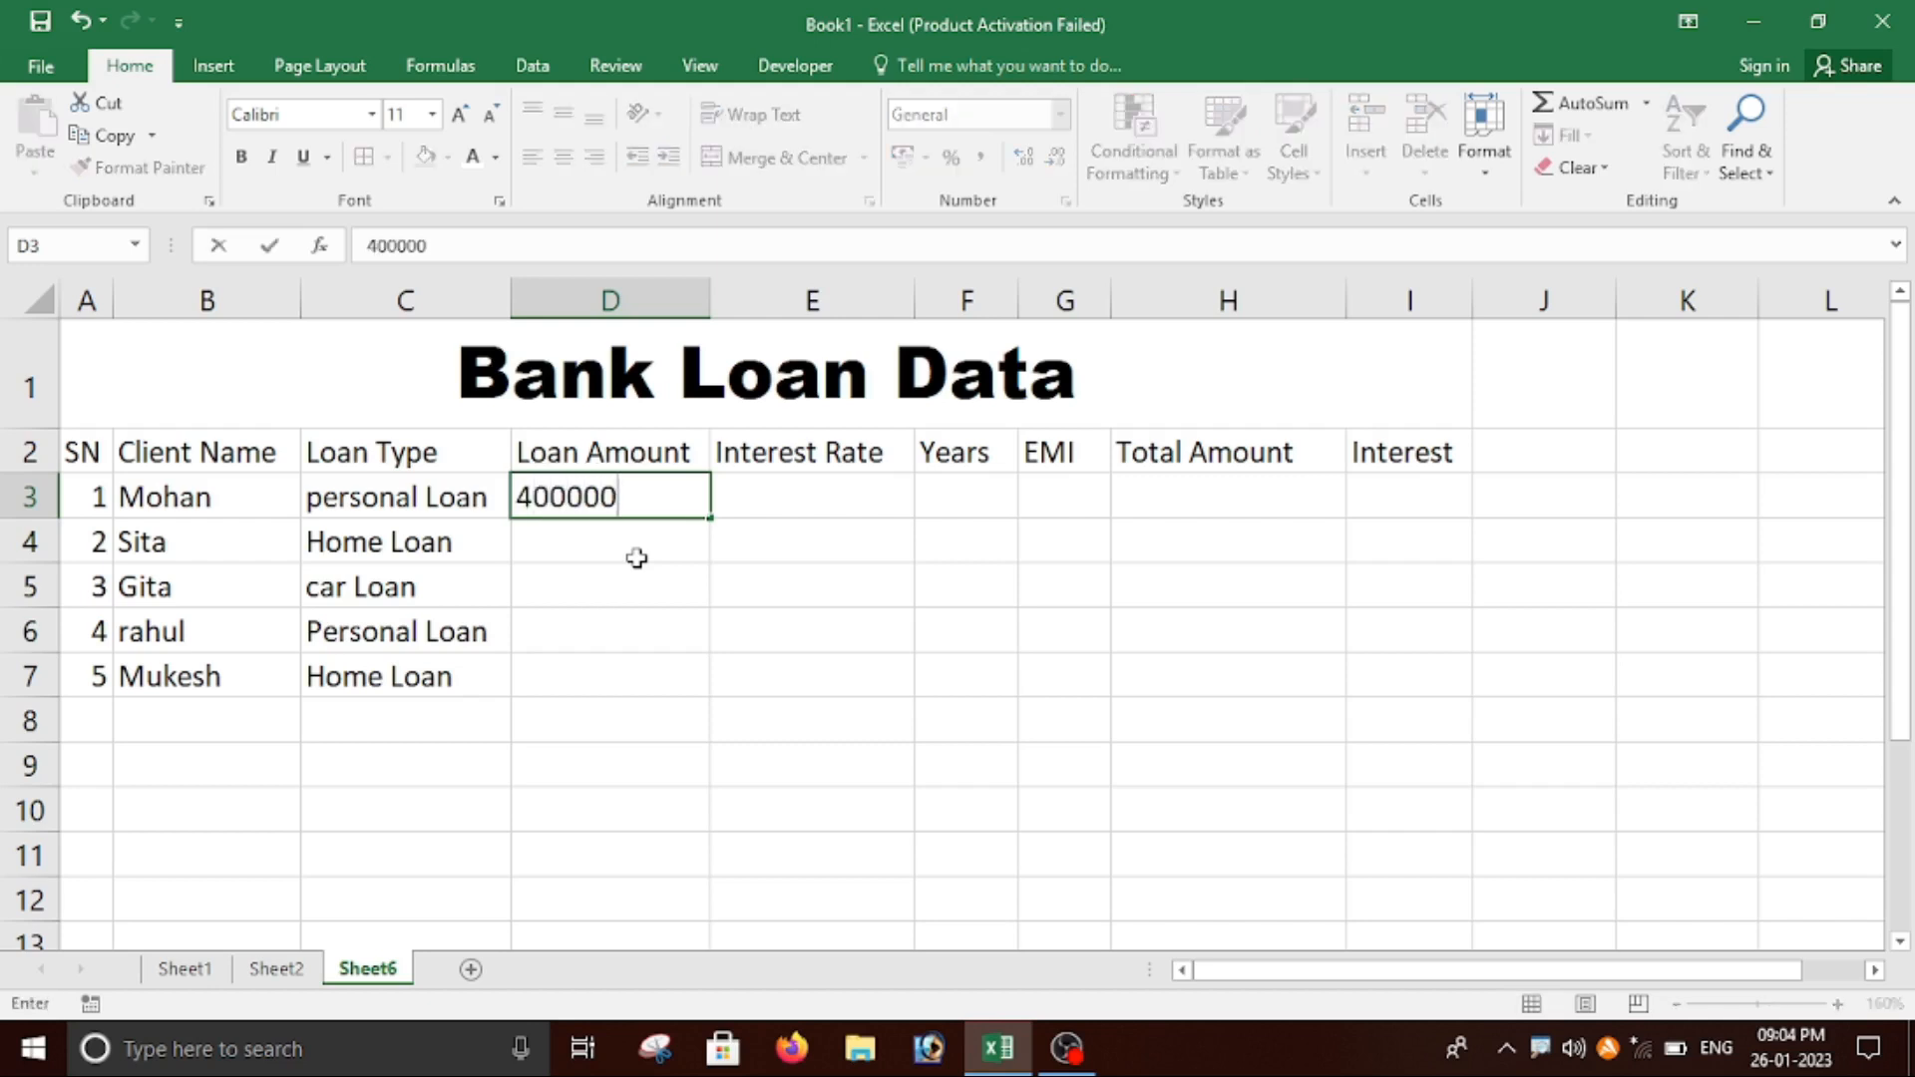
{"action": "key", "text": "Return"}
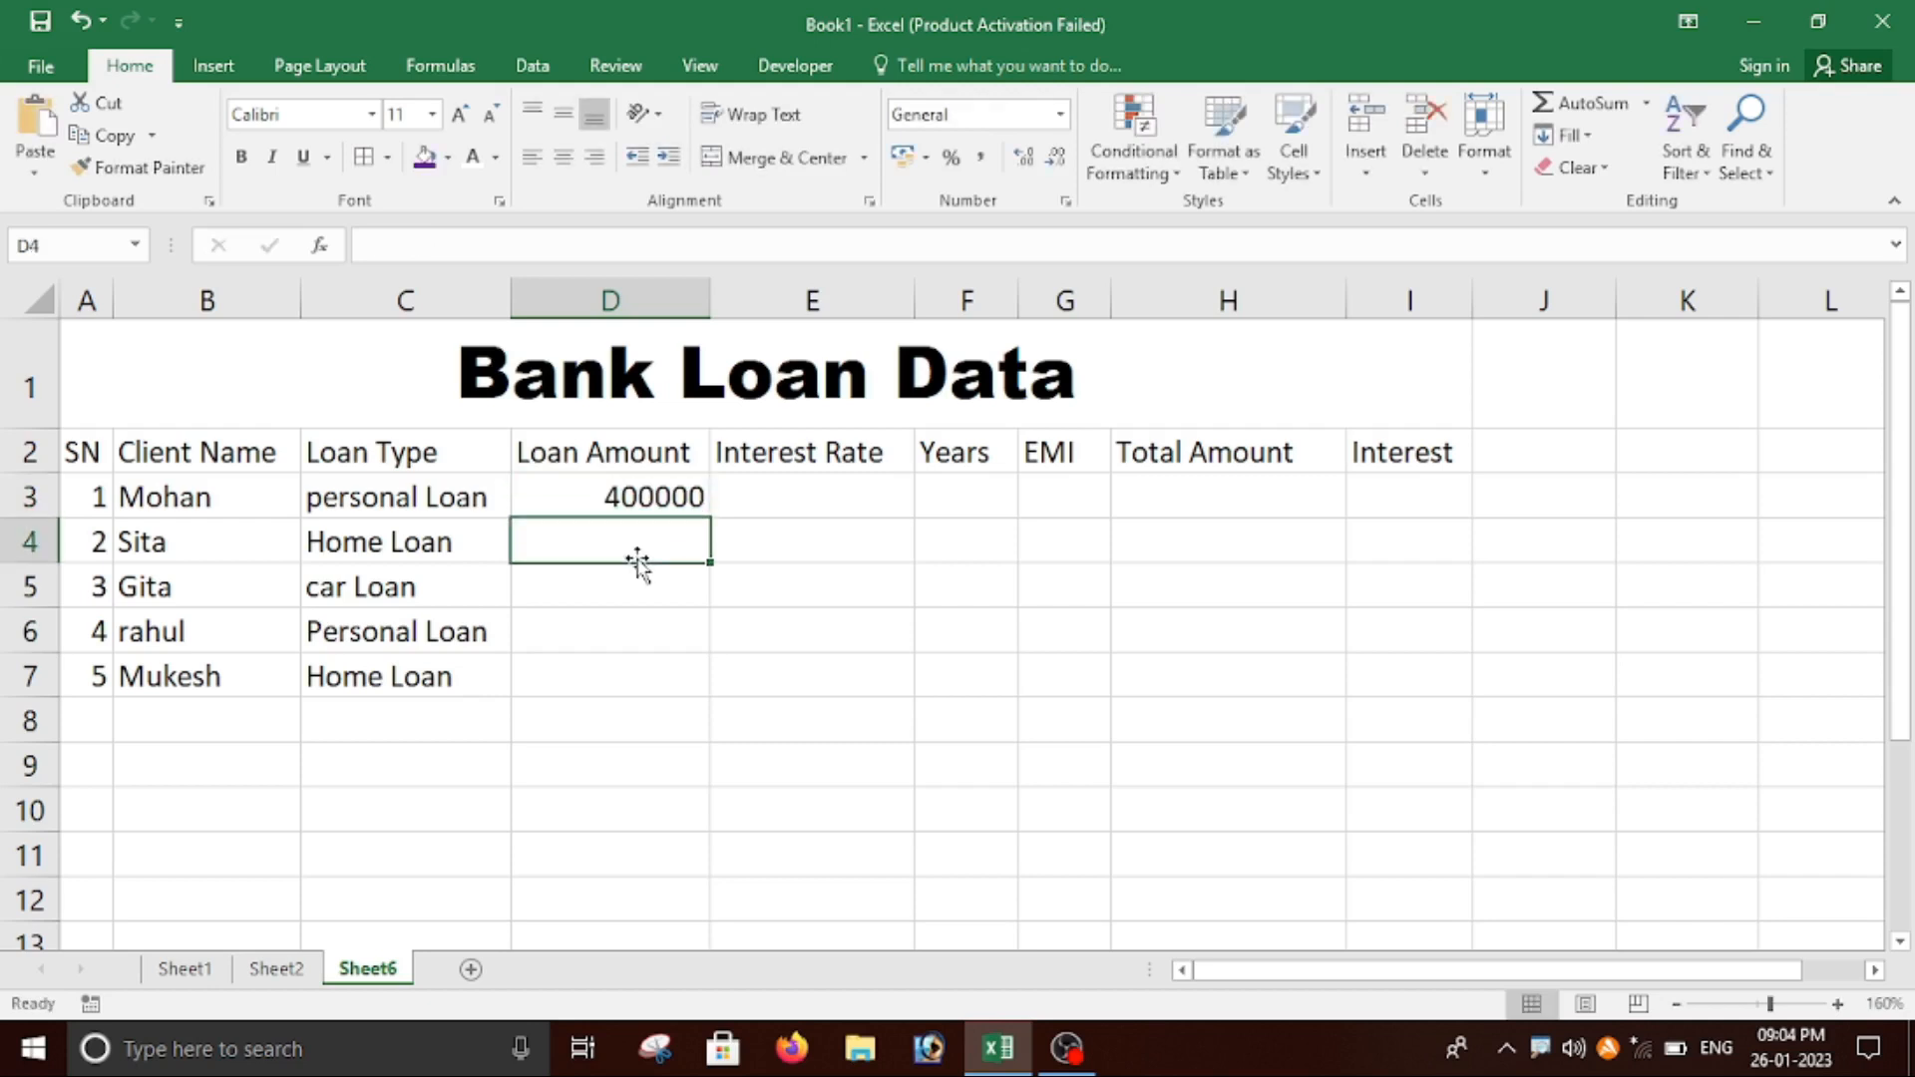
{"action": "type", "text": "500000"}
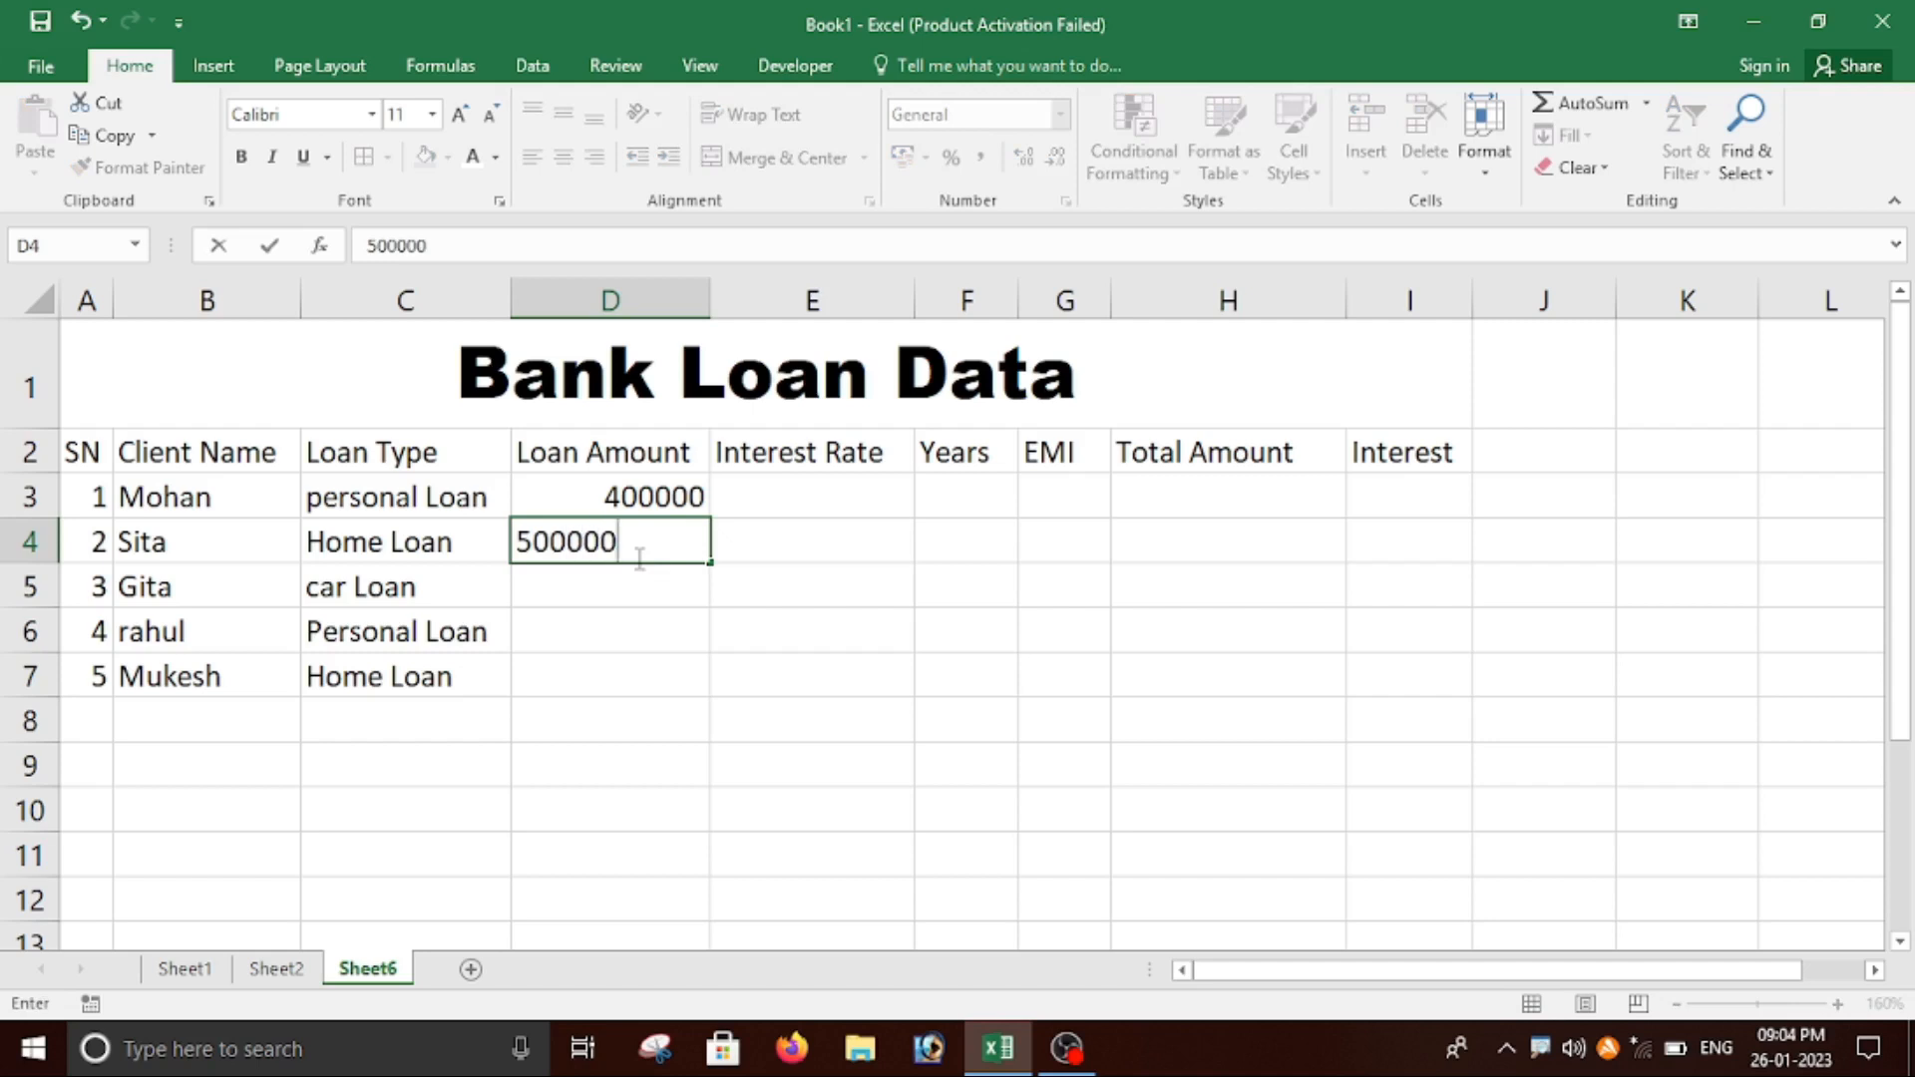
{"action": "key", "text": "Return"}
{"action": "type", "text": "6000"}
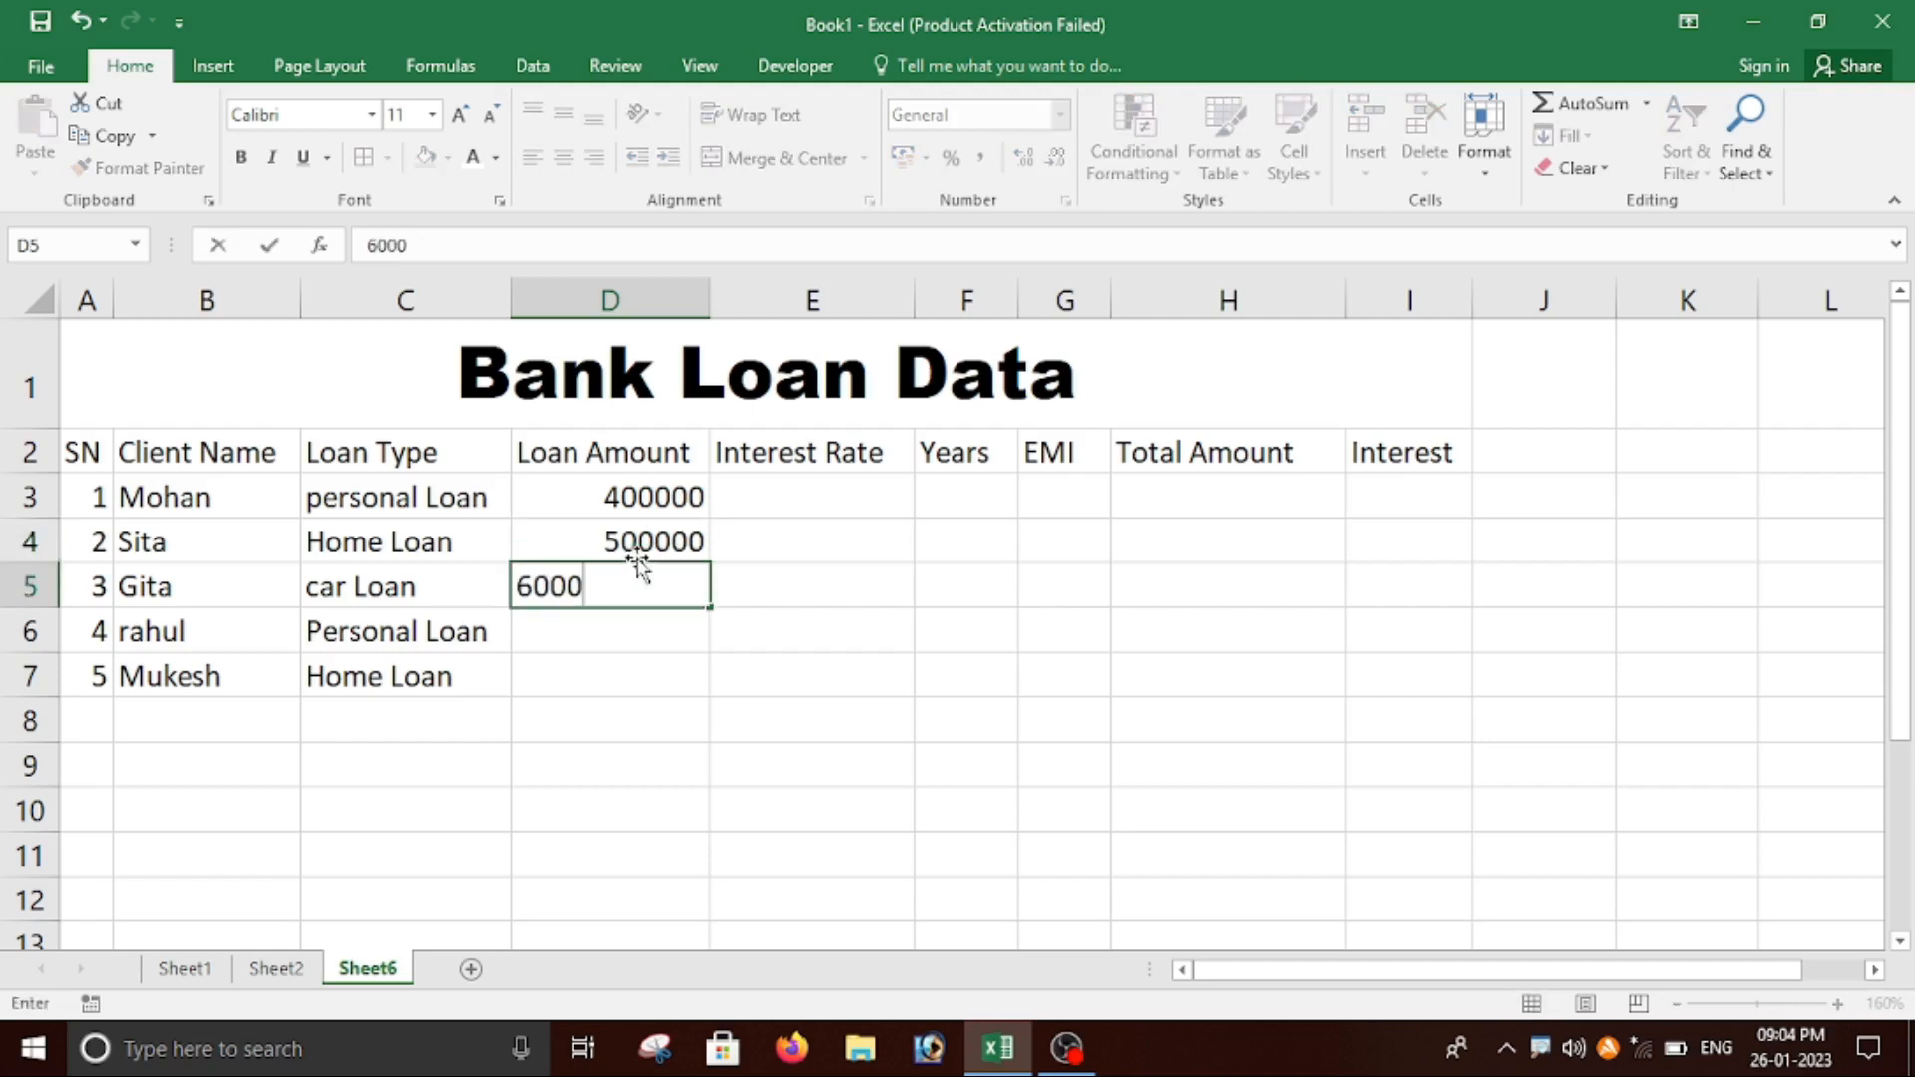
{"action": "type", "text": "000"}
{"action": "key", "text": "BackSpace"}
{"action": "key", "text": "Return"}
{"action": "type", "text": "200000"}
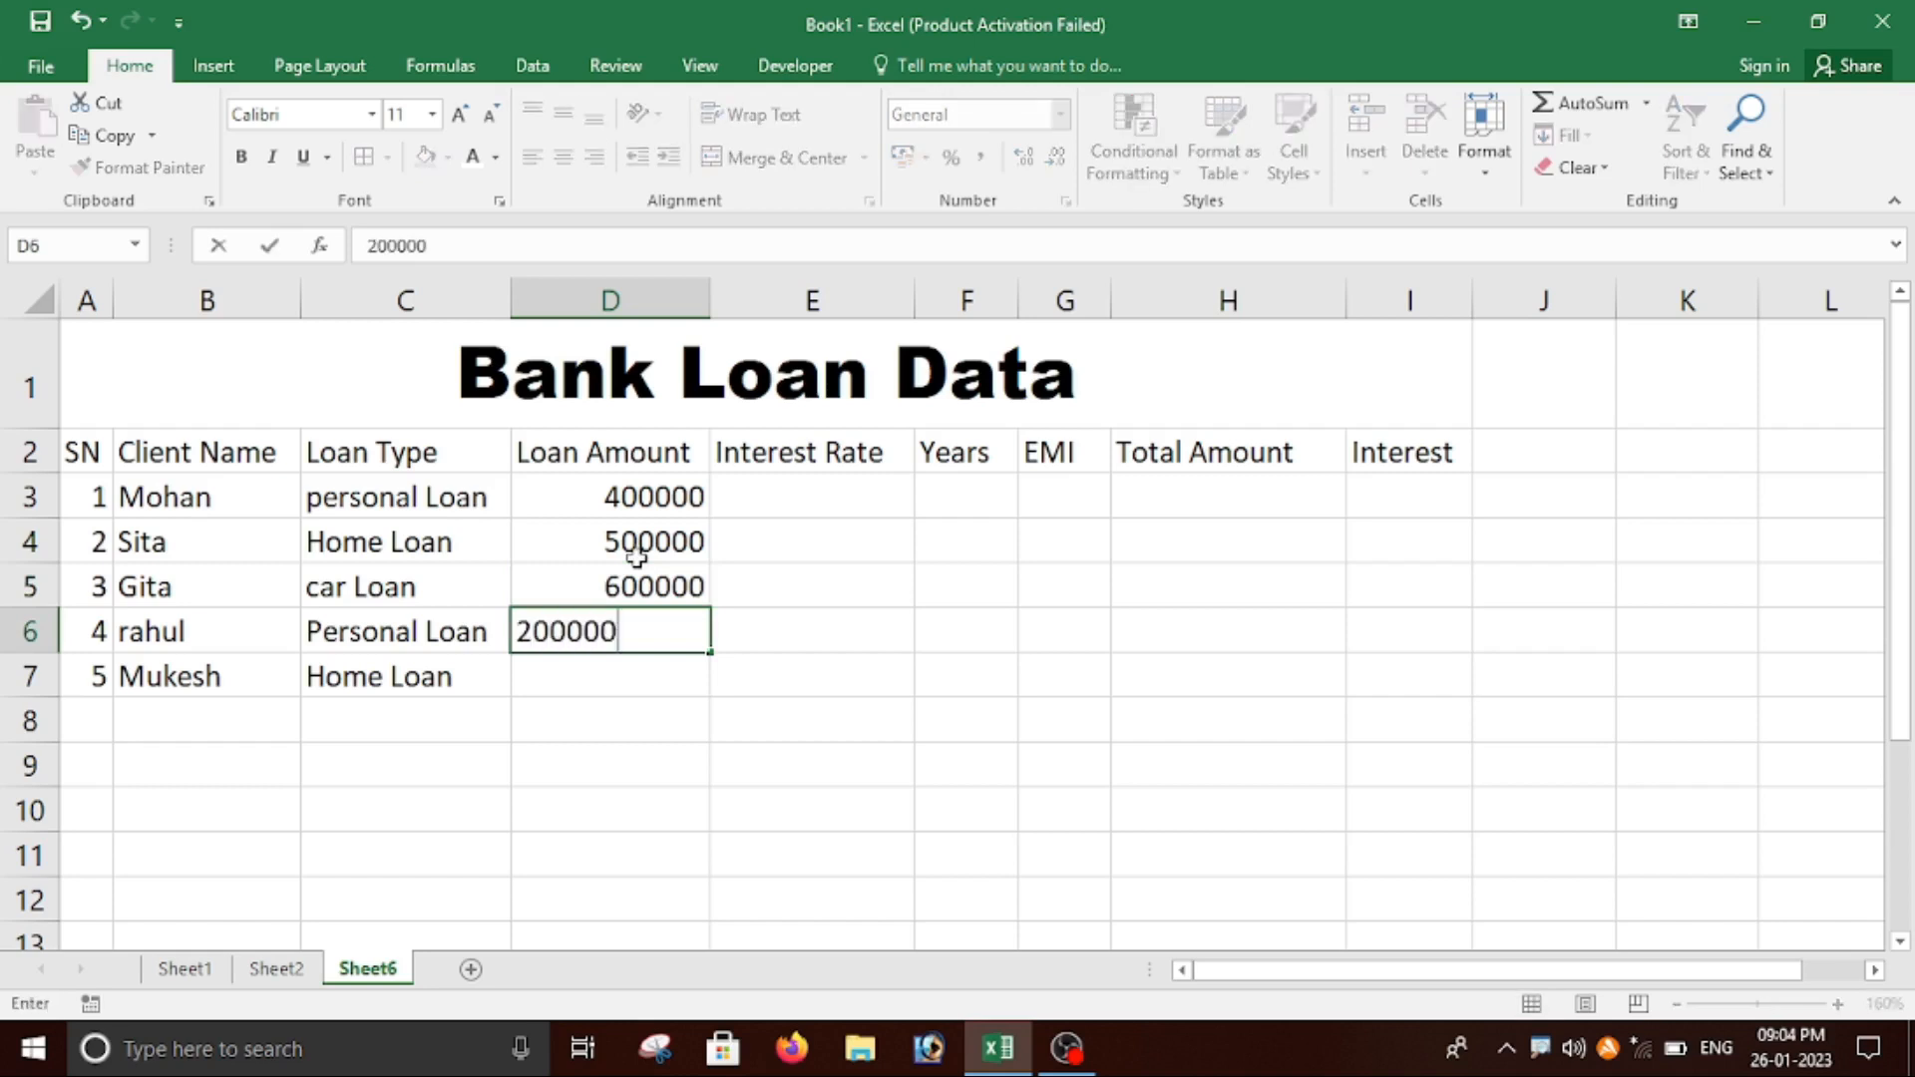
{"action": "key", "text": "Return"}
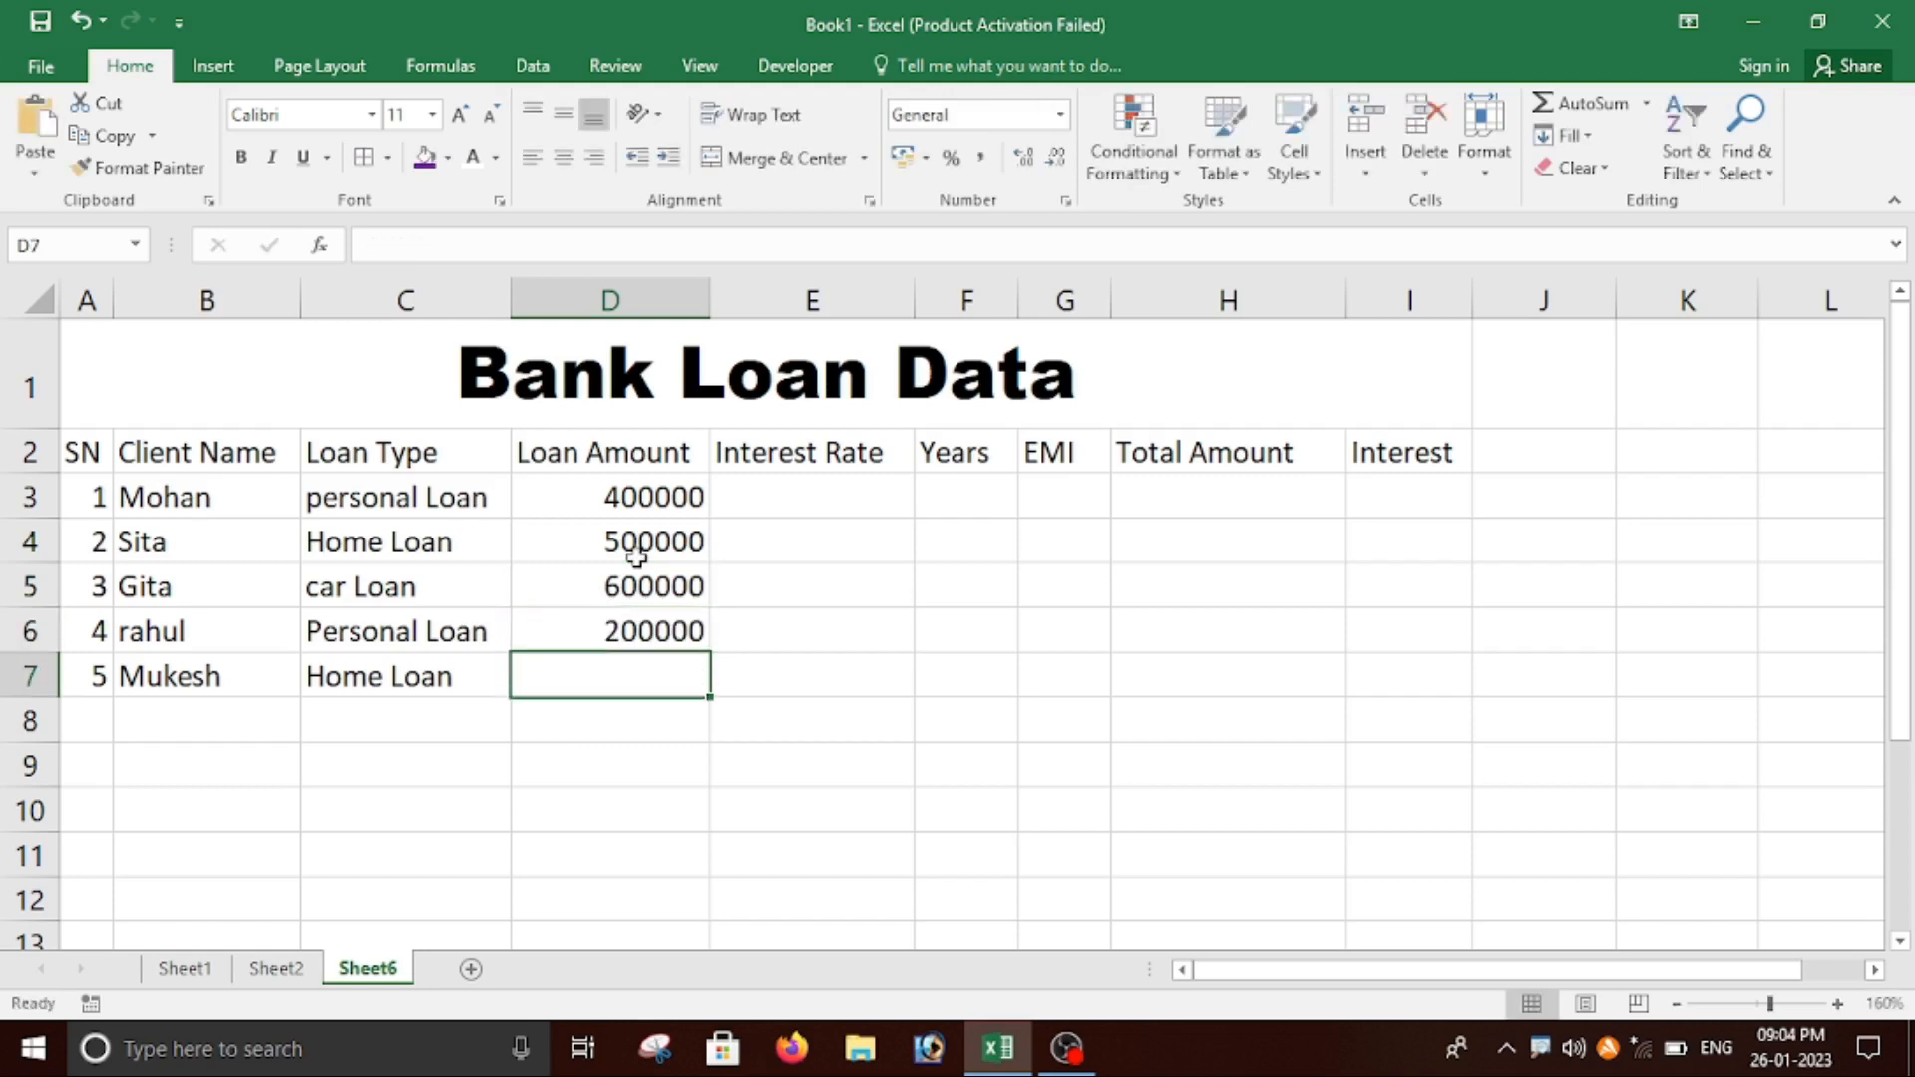
{"action": "type", "text": "300000"}
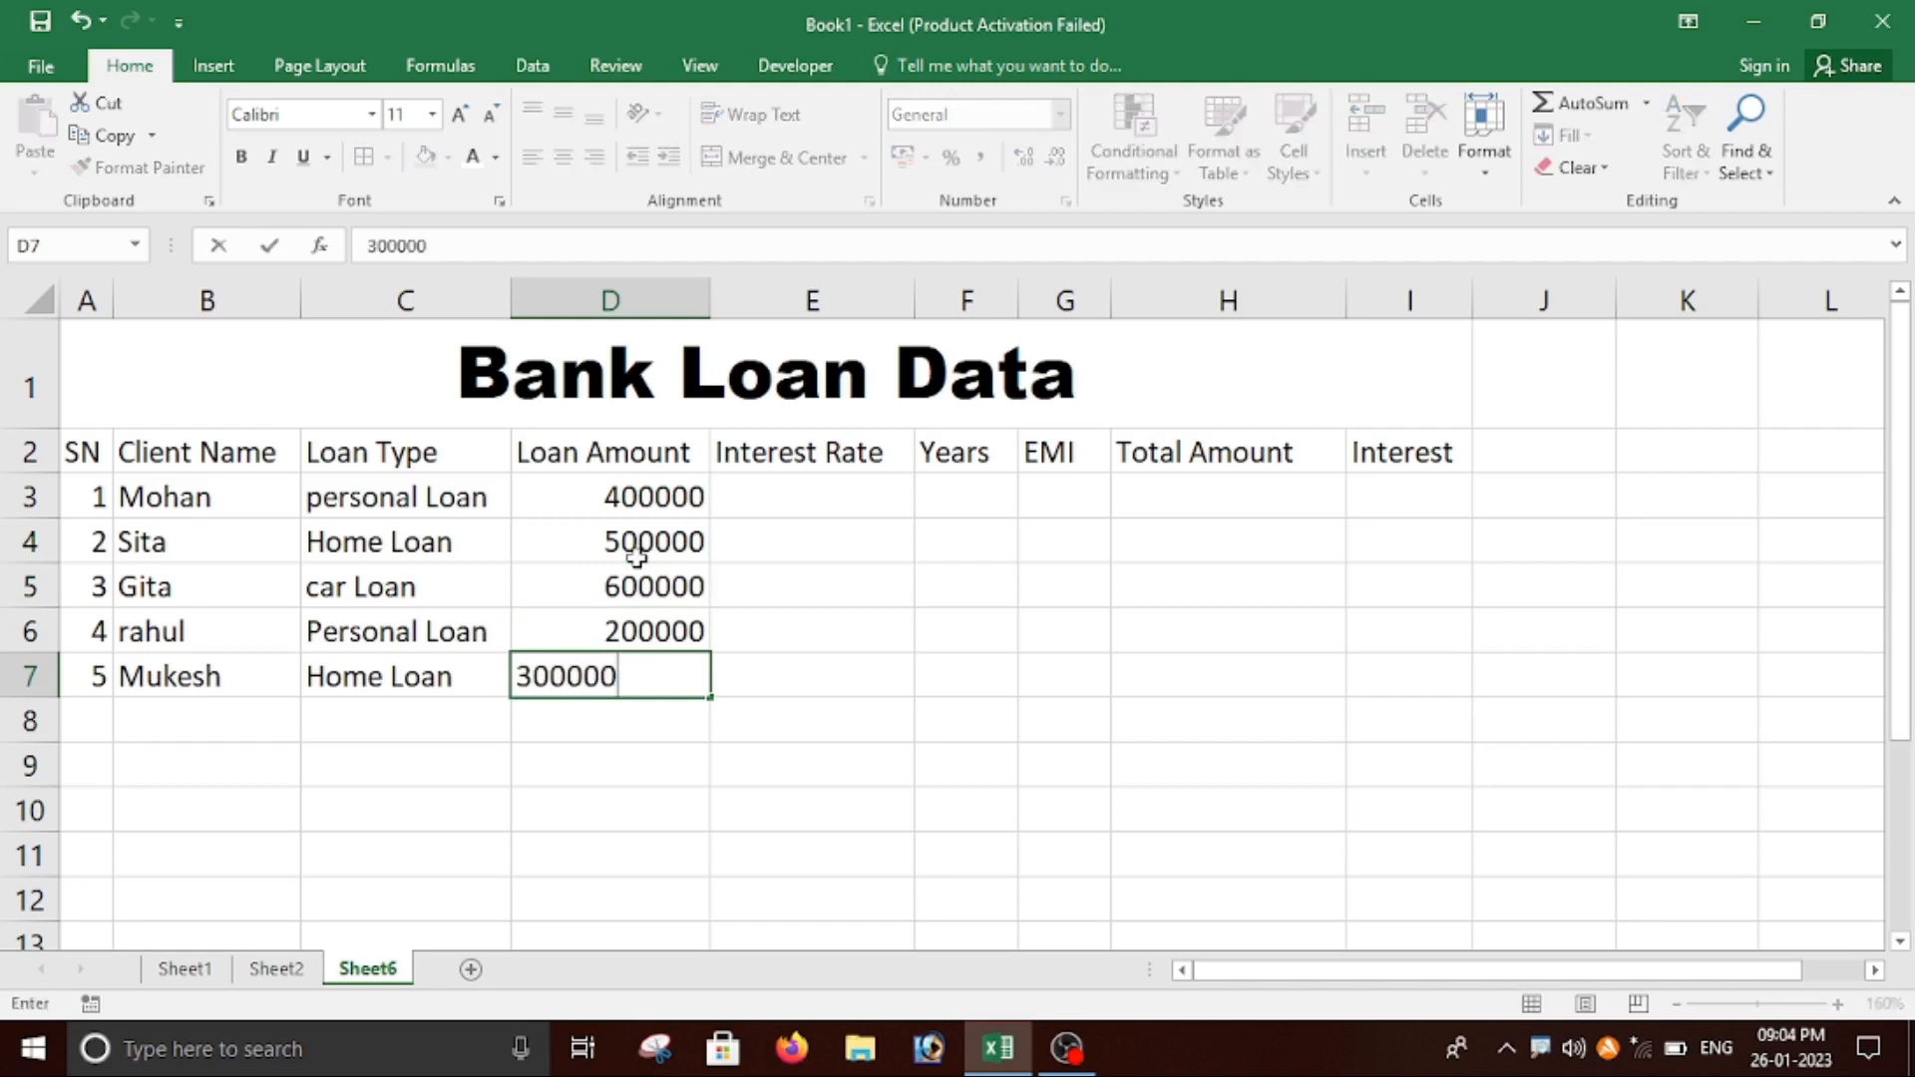
{"action": "key", "text": "Right"}
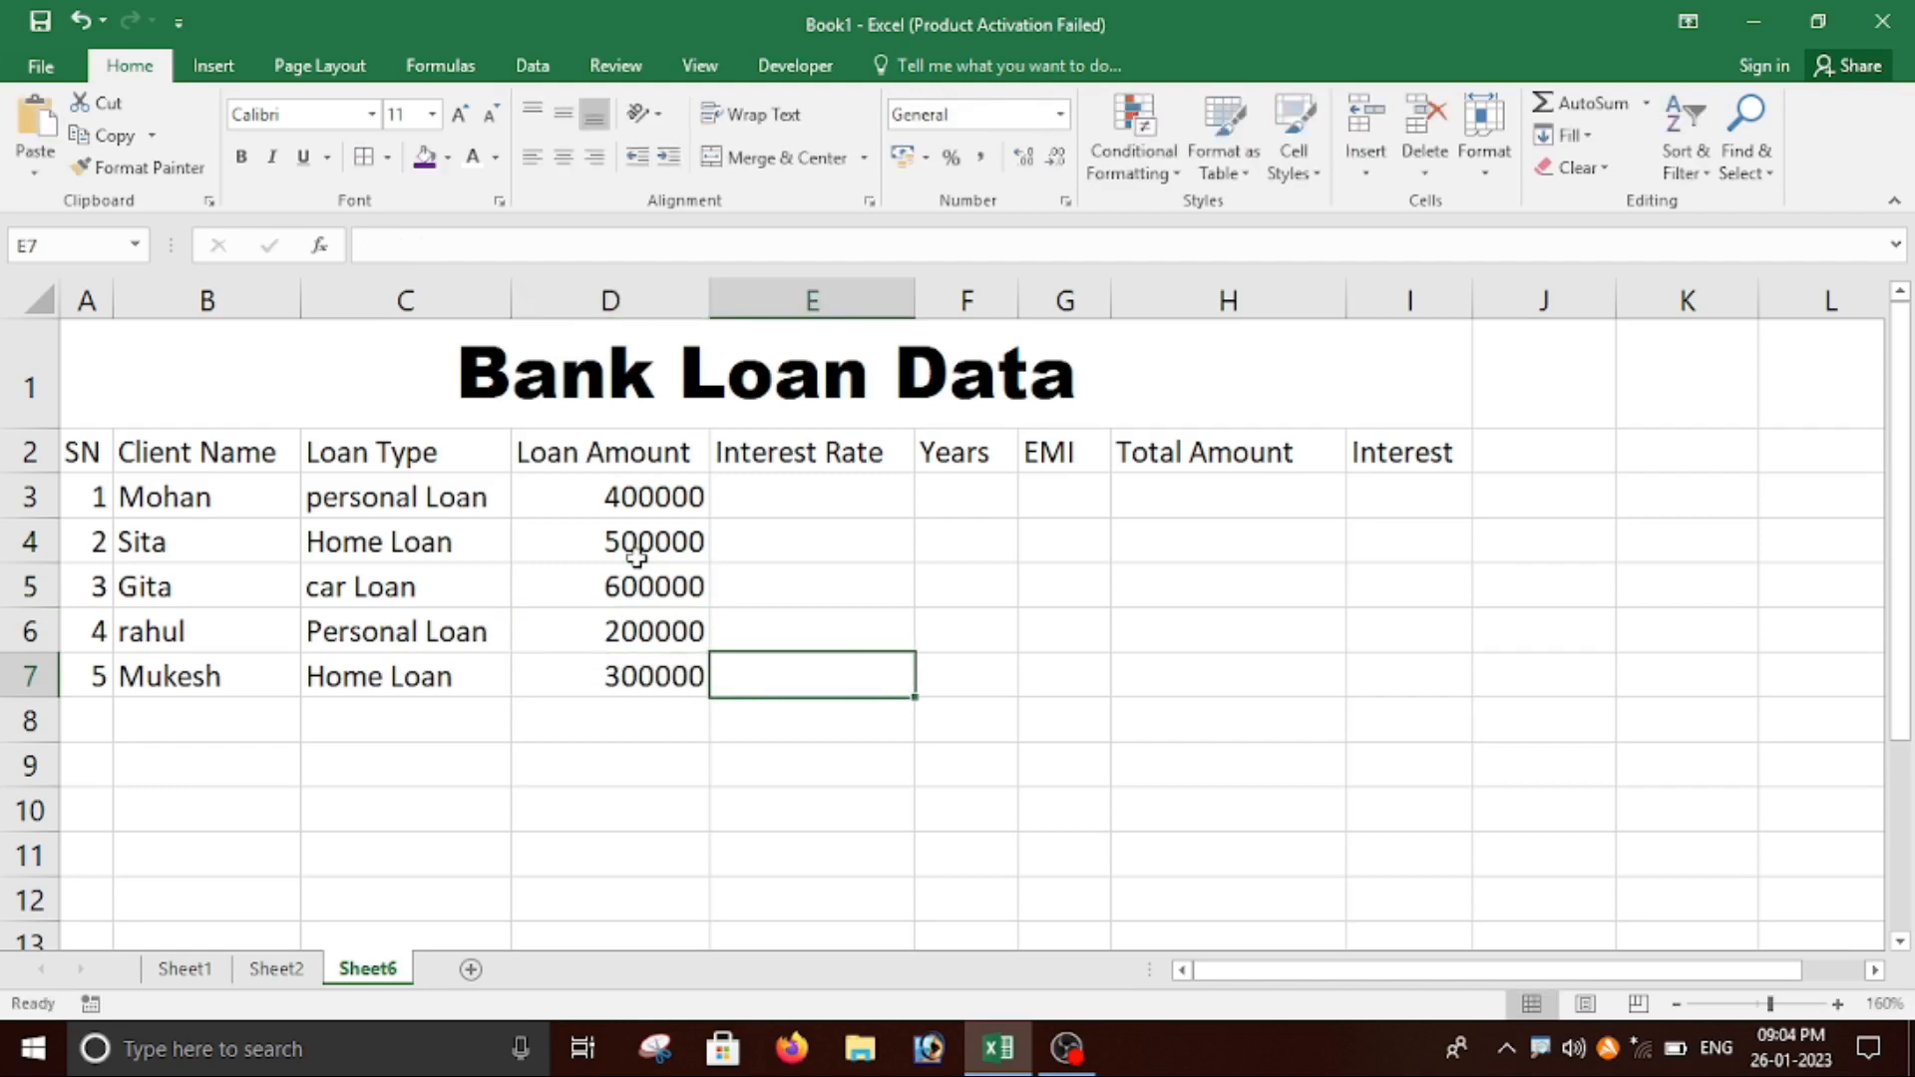
Enter the interest rates 12% in cell E3 and 11% in cell E4.
{"action": "key", "text": "Up"}
{"action": "key", "text": "Up"}
{"action": "key", "text": "Up"}
{"action": "key", "text": "Up"}
{"action": "key", "text": "Up"}
{"action": "key", "text": "Down"}
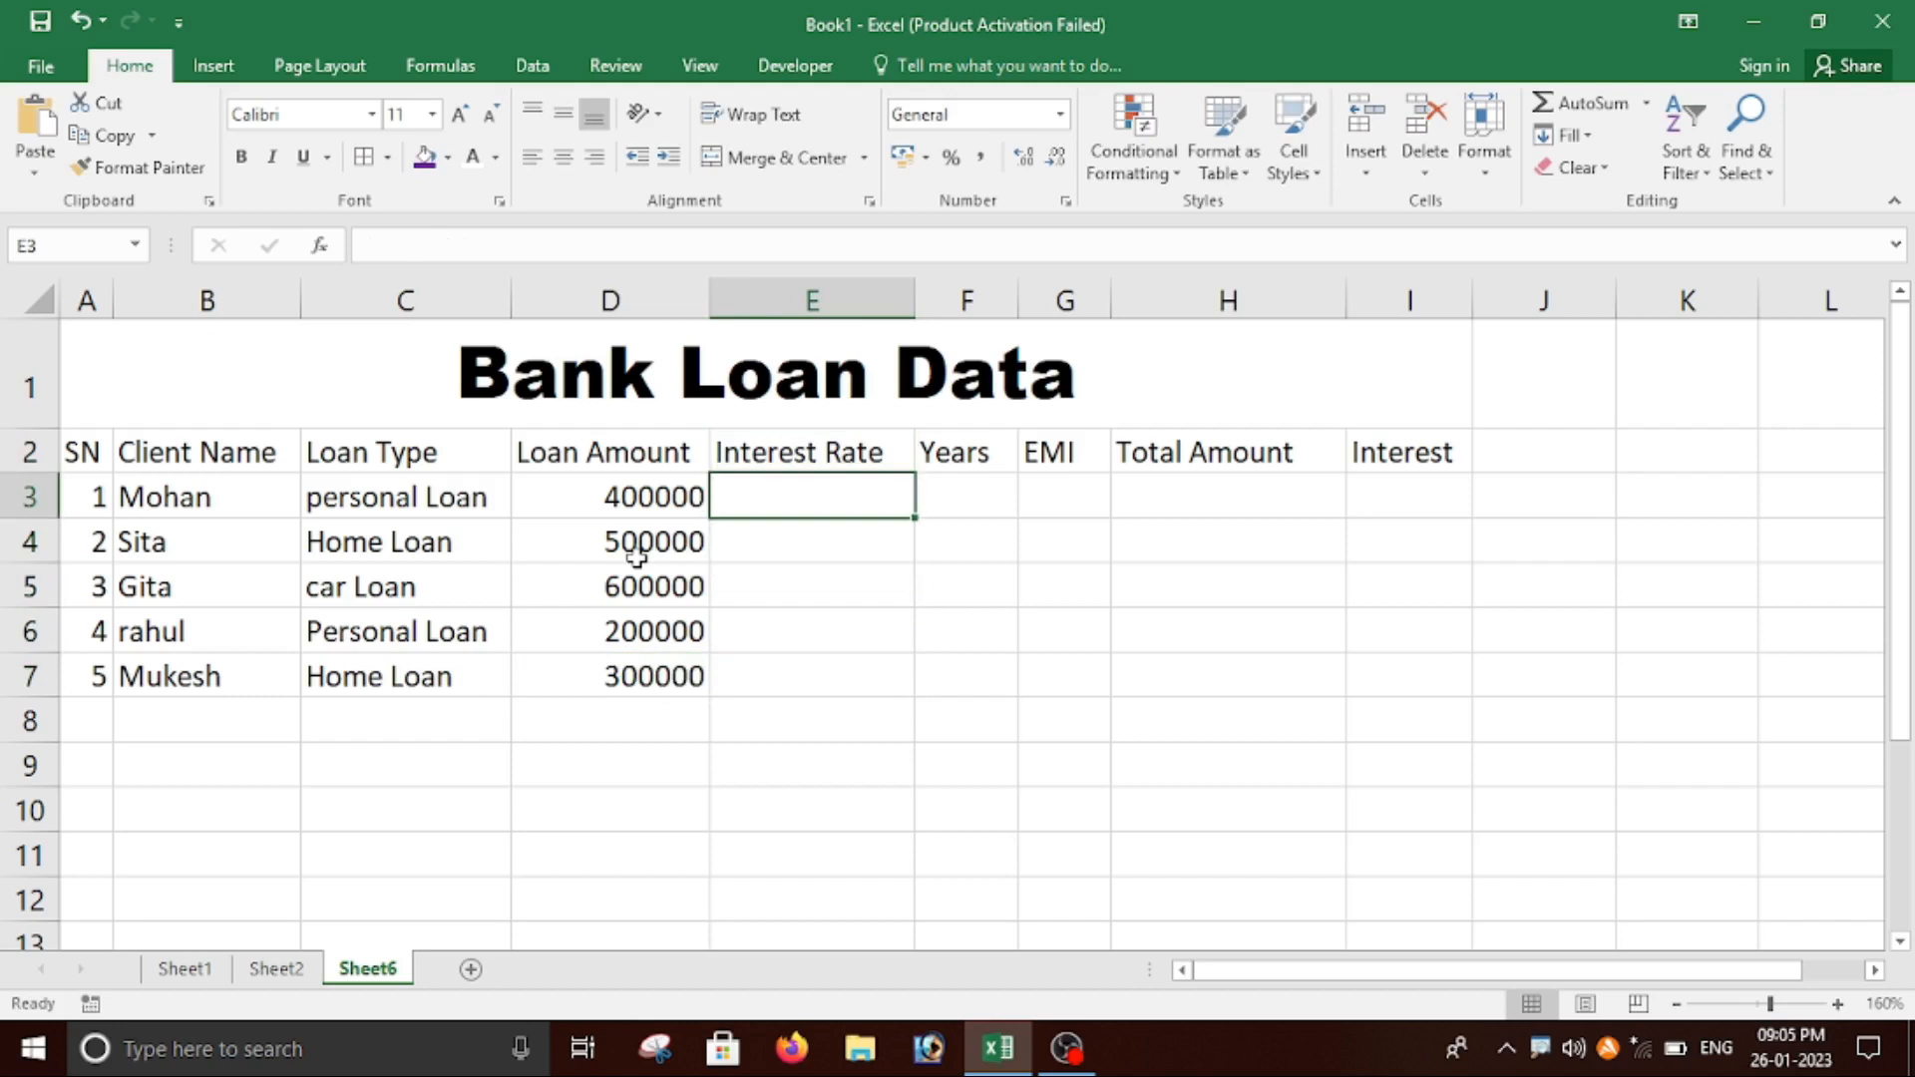
{"action": "type", "text": "12"}
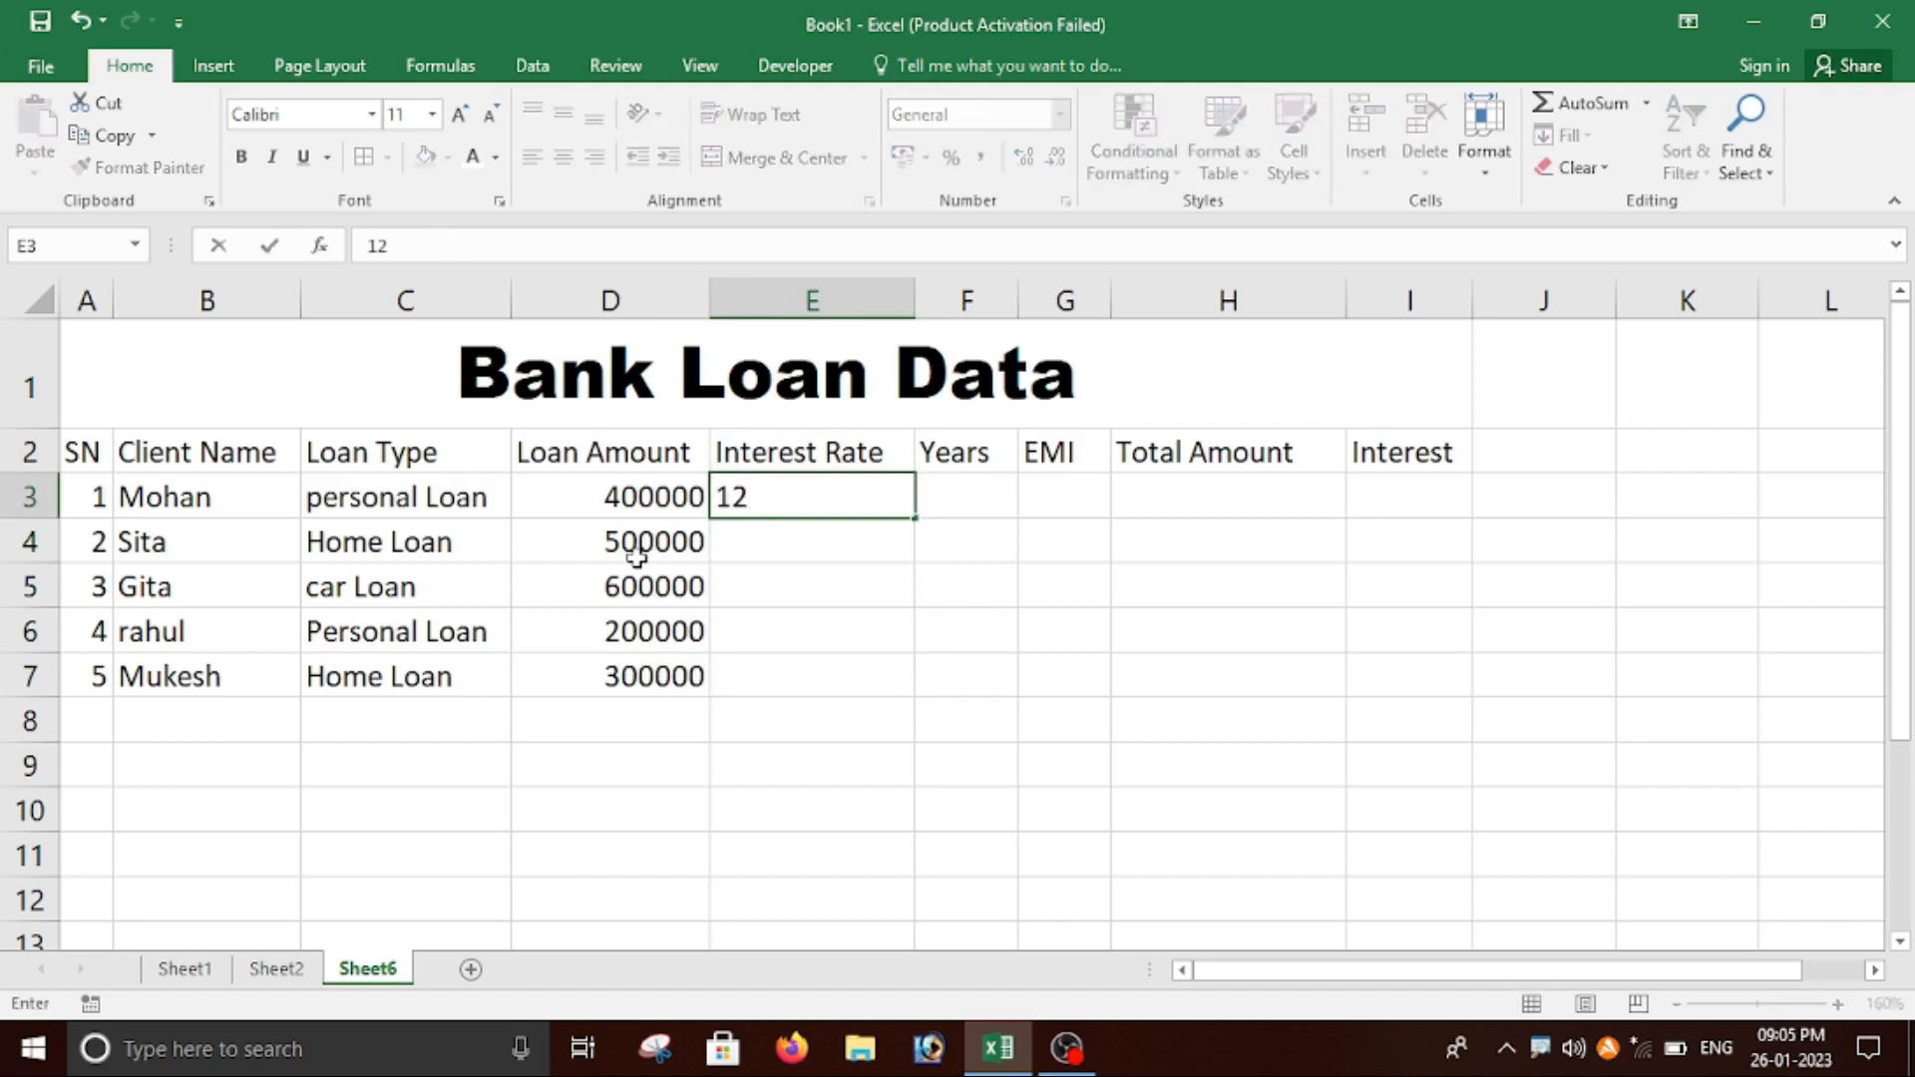
{"action": "type", "text": "%"}
{"action": "key", "text": "Return"}
{"action": "type", "text": "11"}
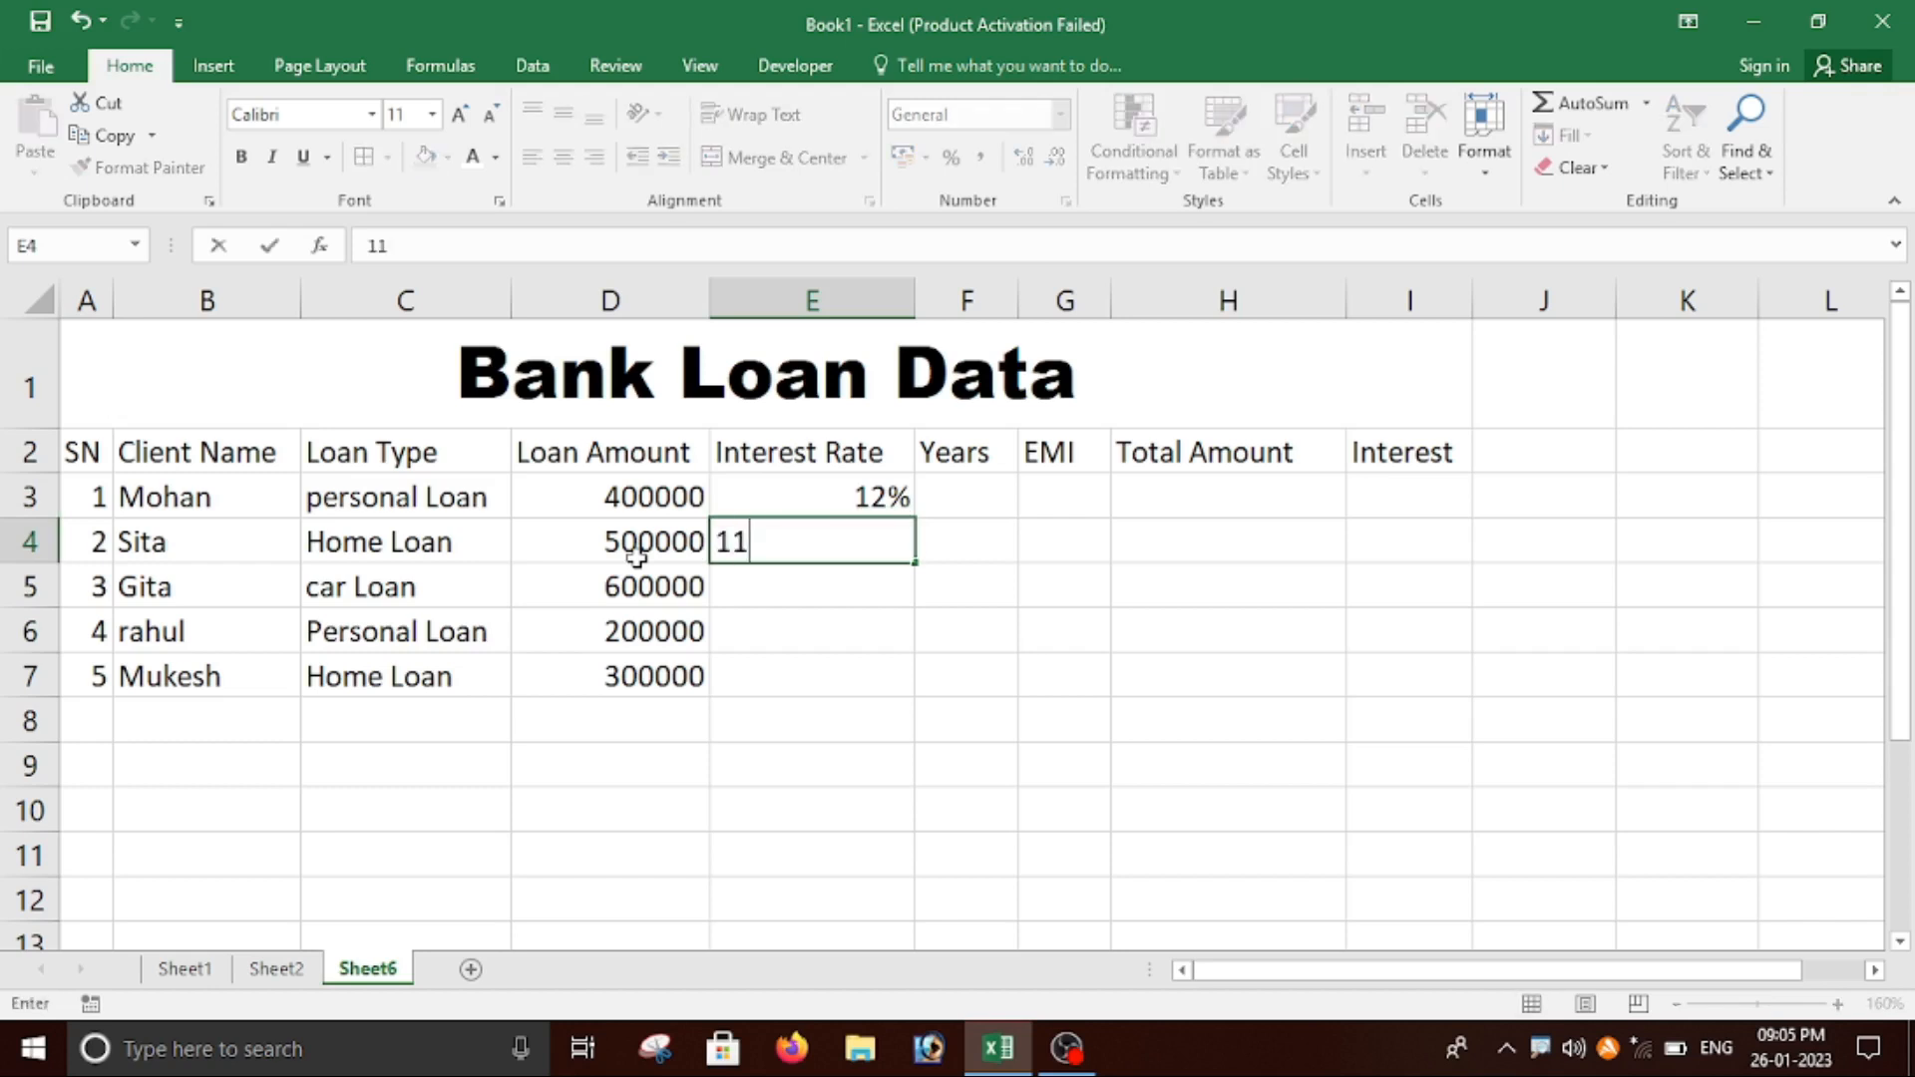
{"action": "type", "text": "%"}
{"action": "key", "text": "Return"}
Enter the interest rates 15%, 10% and 9% in cells E5 to E7.
{"action": "type", "text": "15%"}
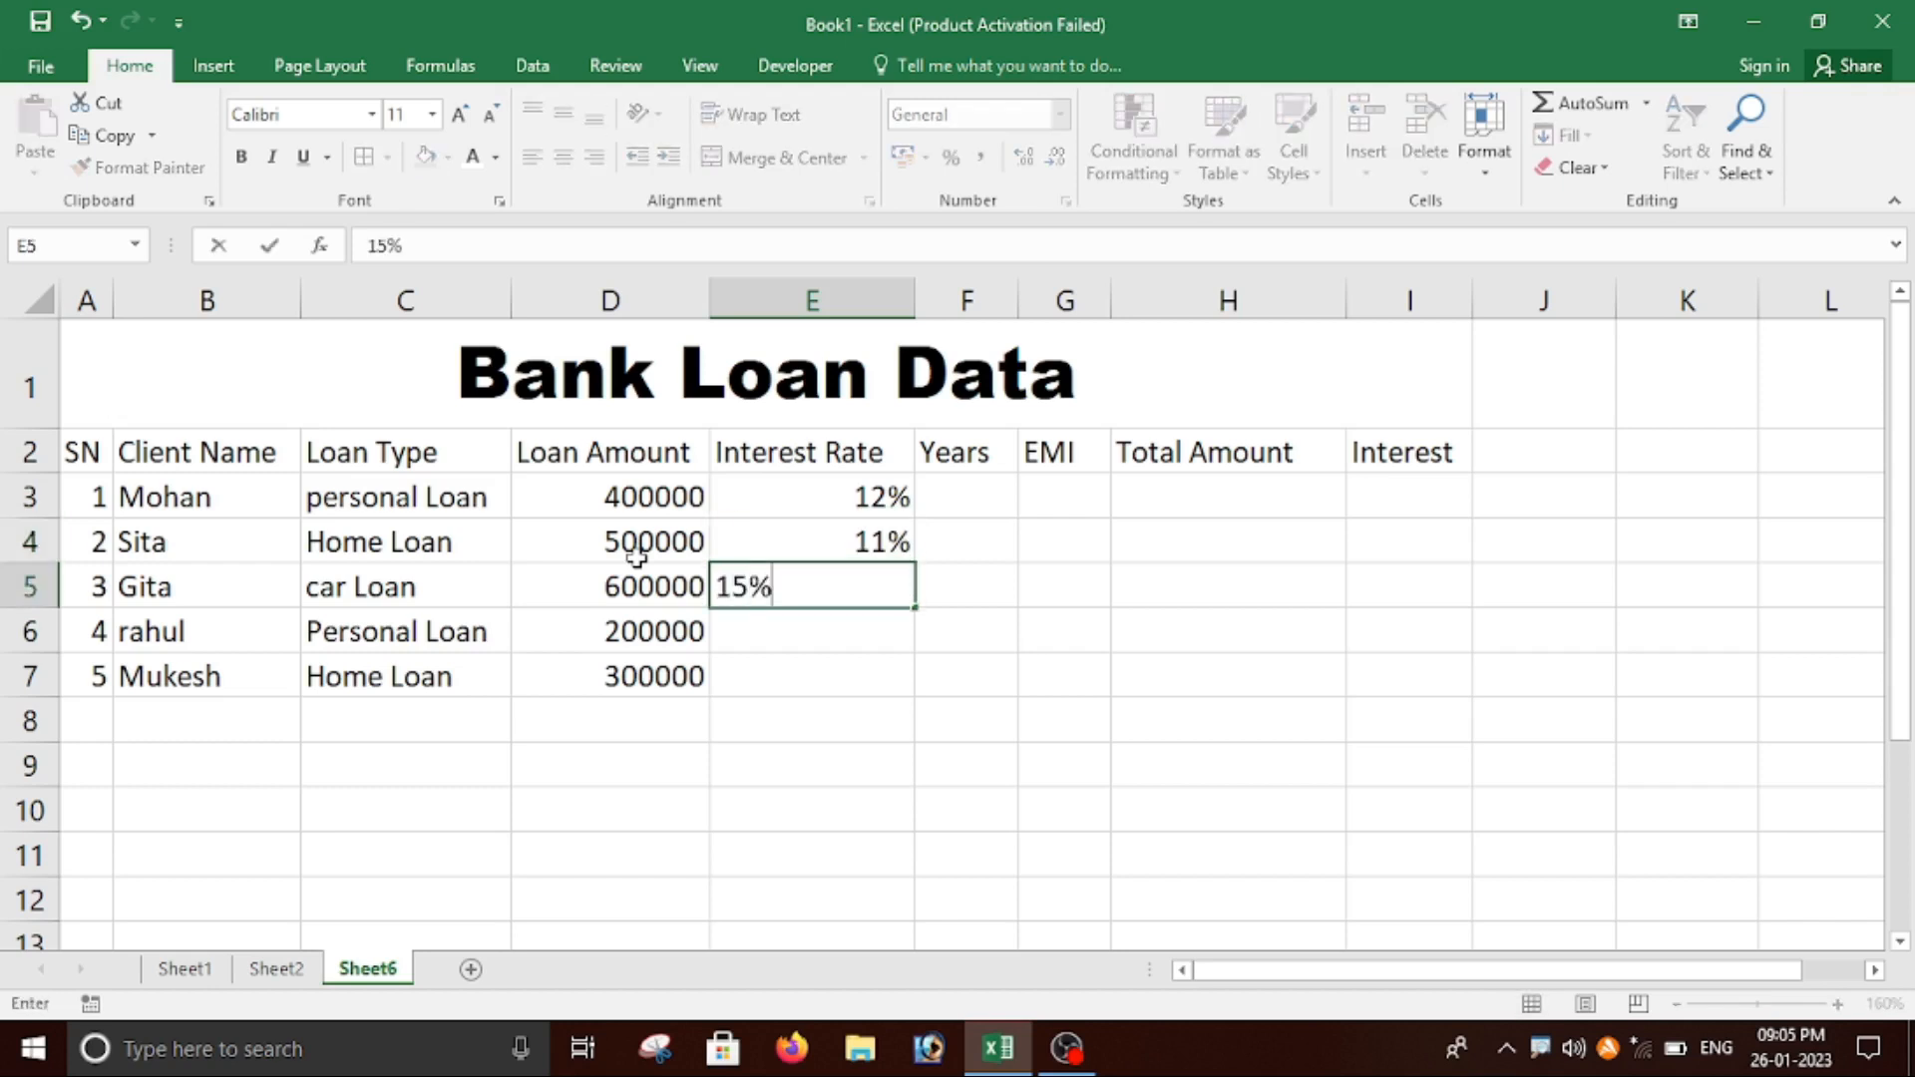
{"action": "key", "text": "Return"}
{"action": "type", "text": "10"}
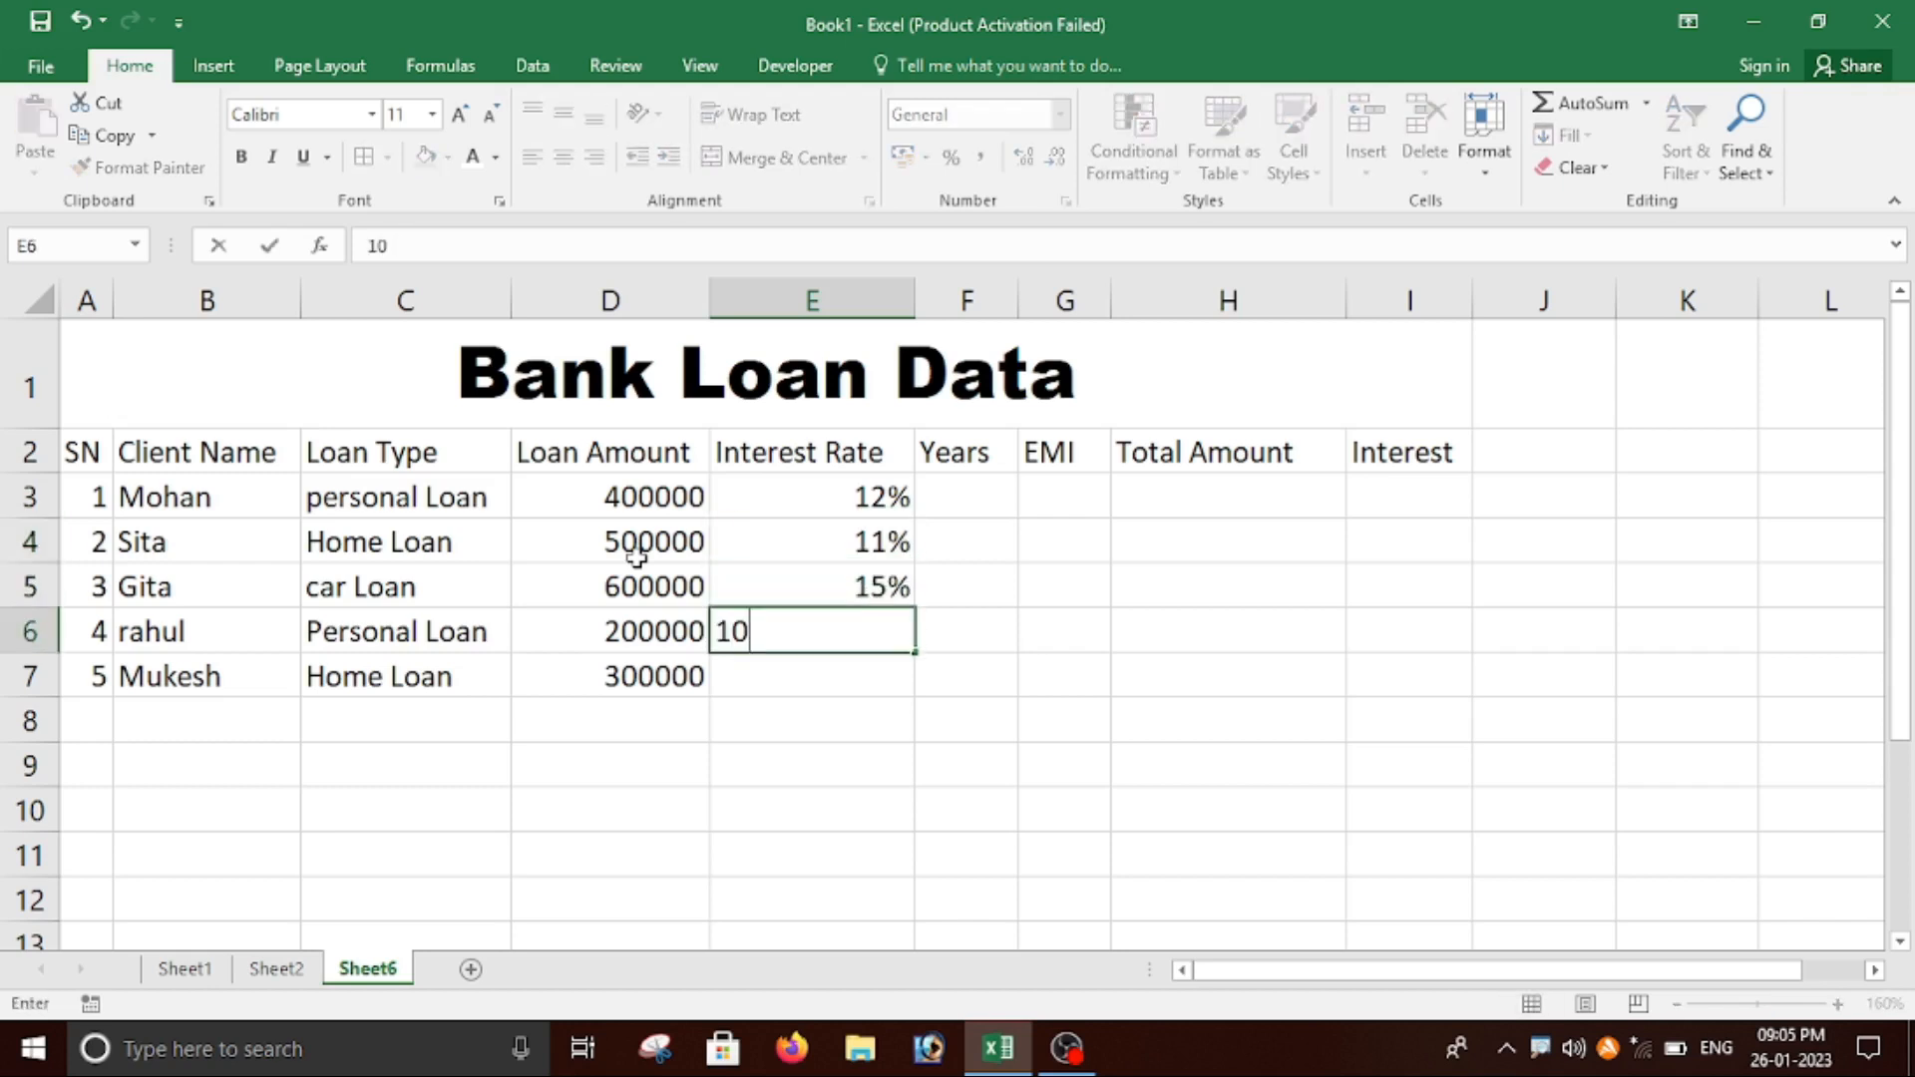
{"action": "type", "text": "%"}
{"action": "key", "text": "Return"}
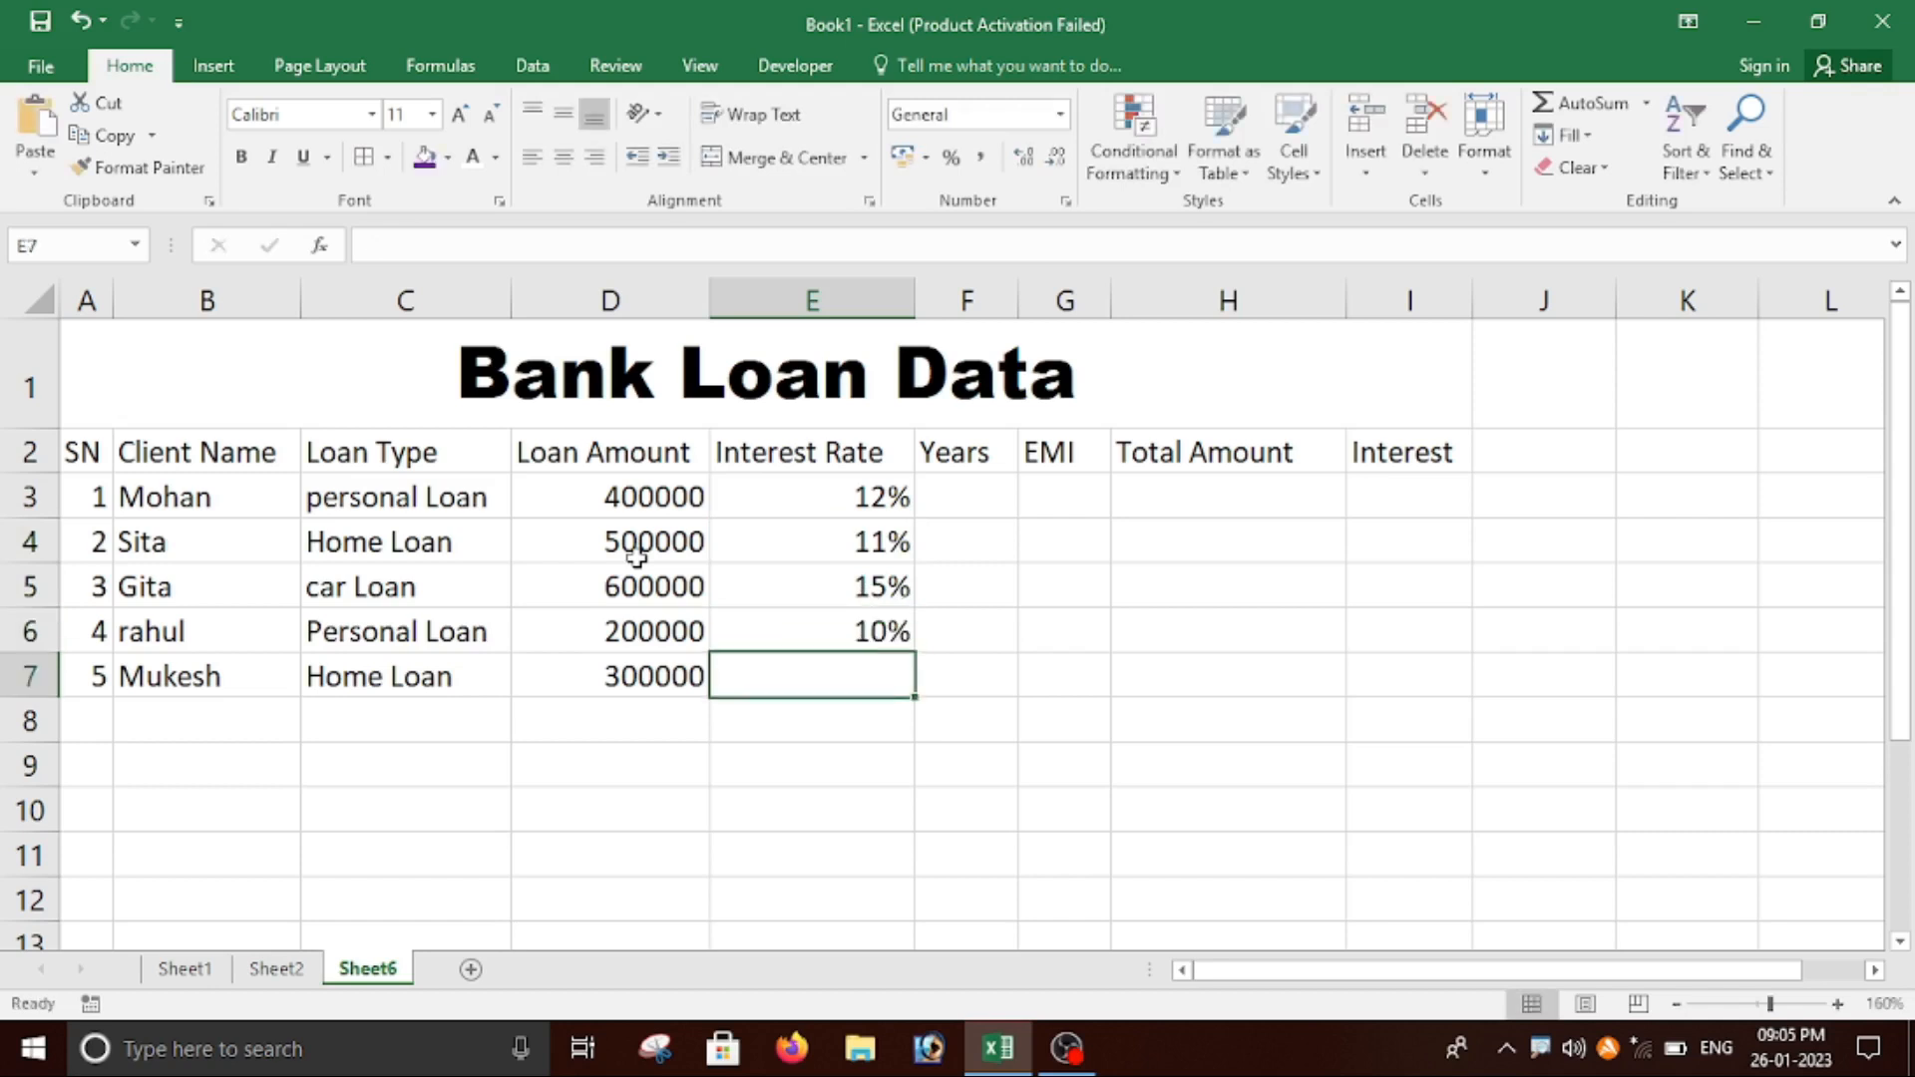
{"action": "type", "text": "9%"}
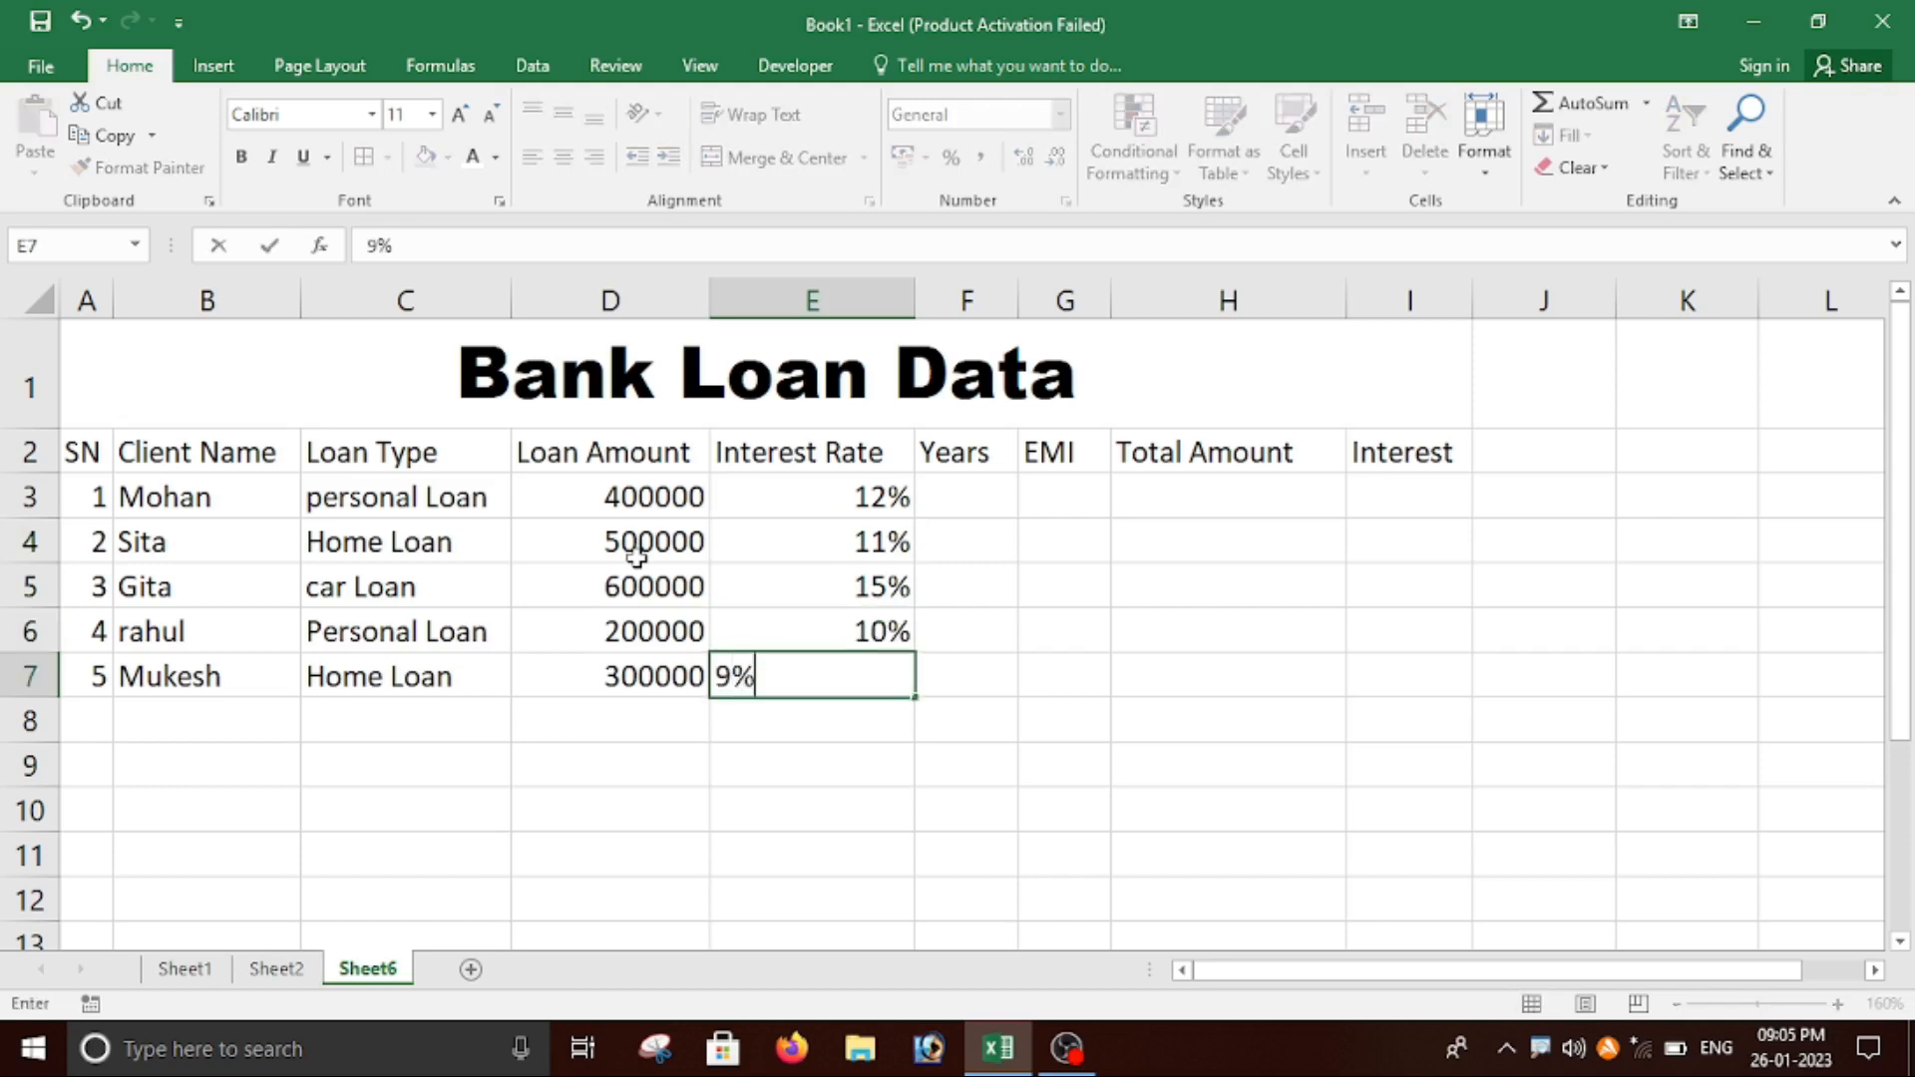
{"action": "key", "text": "Right"}
Enter the loan years 2, 3, 4, 2 and 3 in cells F3 to F7.
{"action": "key", "text": "Up"}
{"action": "key", "text": "Up"}
{"action": "key", "text": "Up"}
{"action": "key", "text": "Up"}
{"action": "key", "text": "Up"}
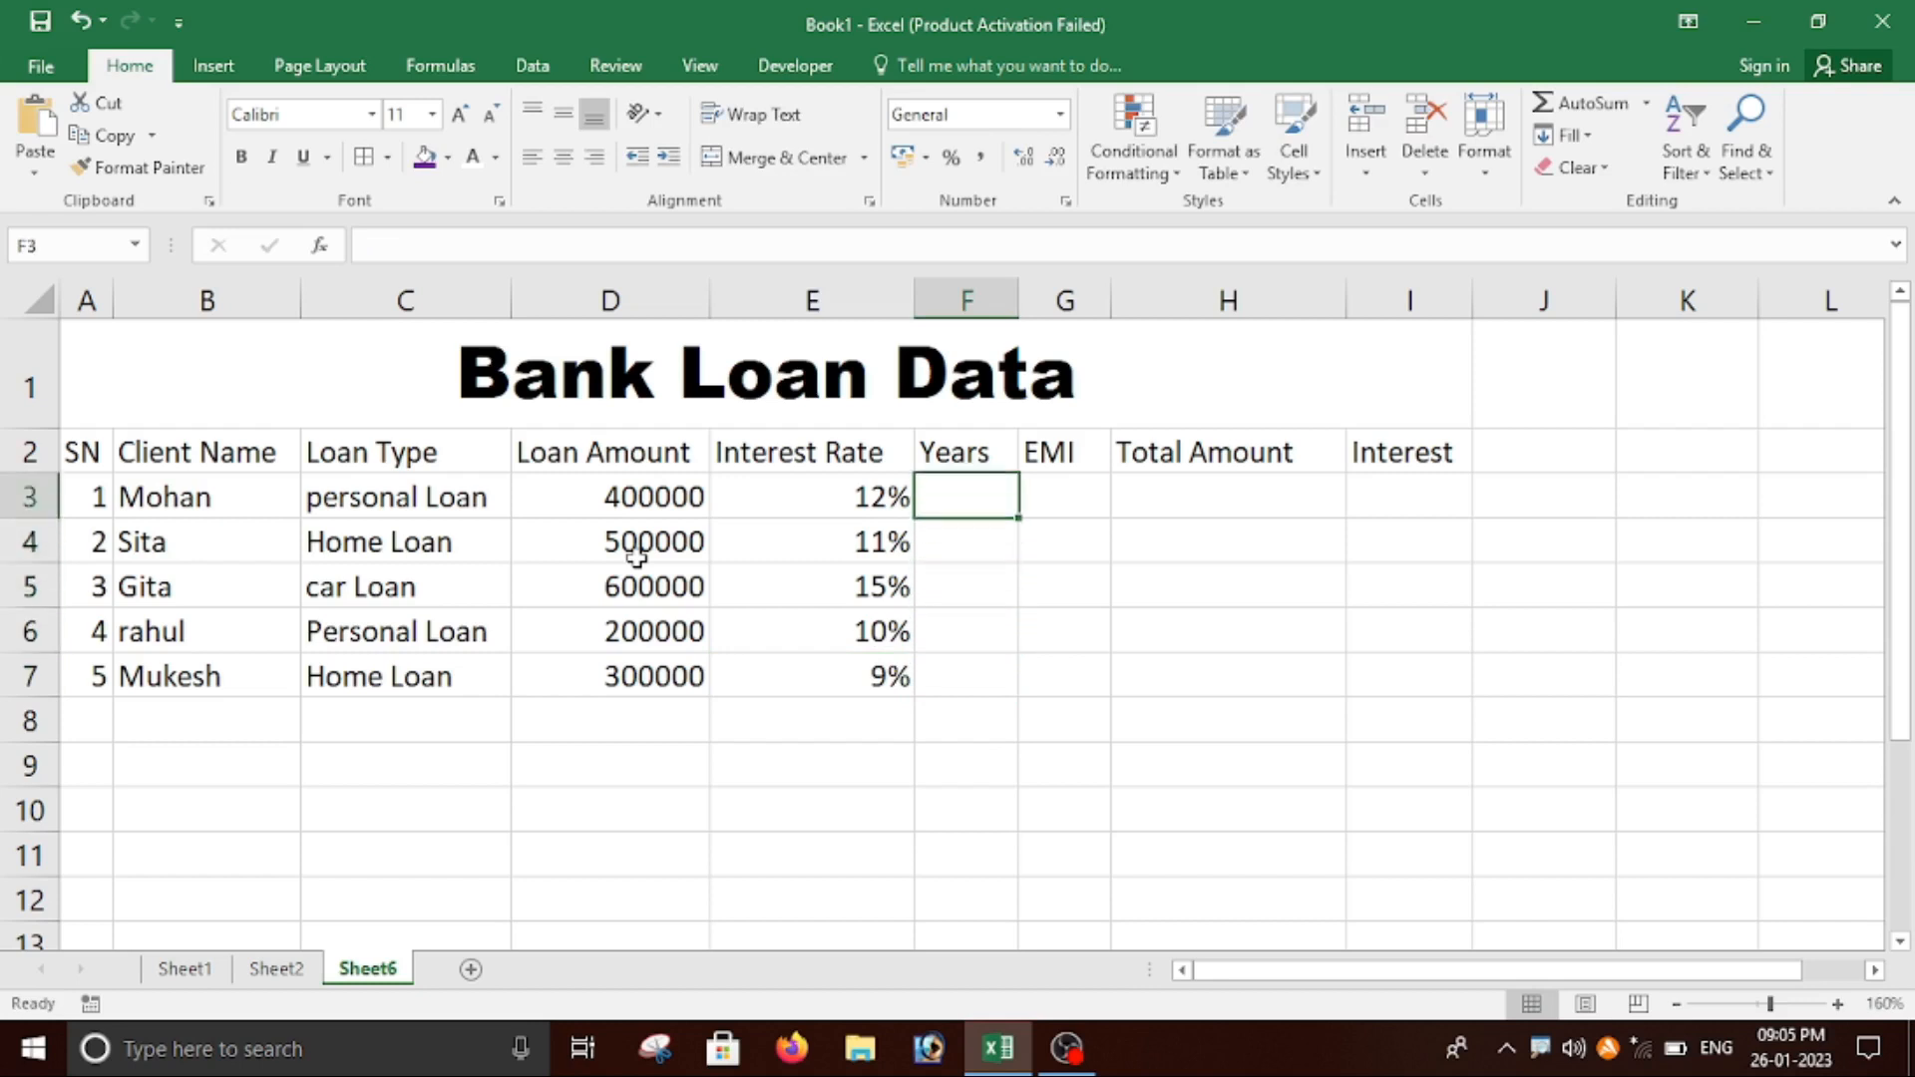
{"action": "key", "text": "Down"}
{"action": "type", "text": "2"}
{"action": "key", "text": "Return"}
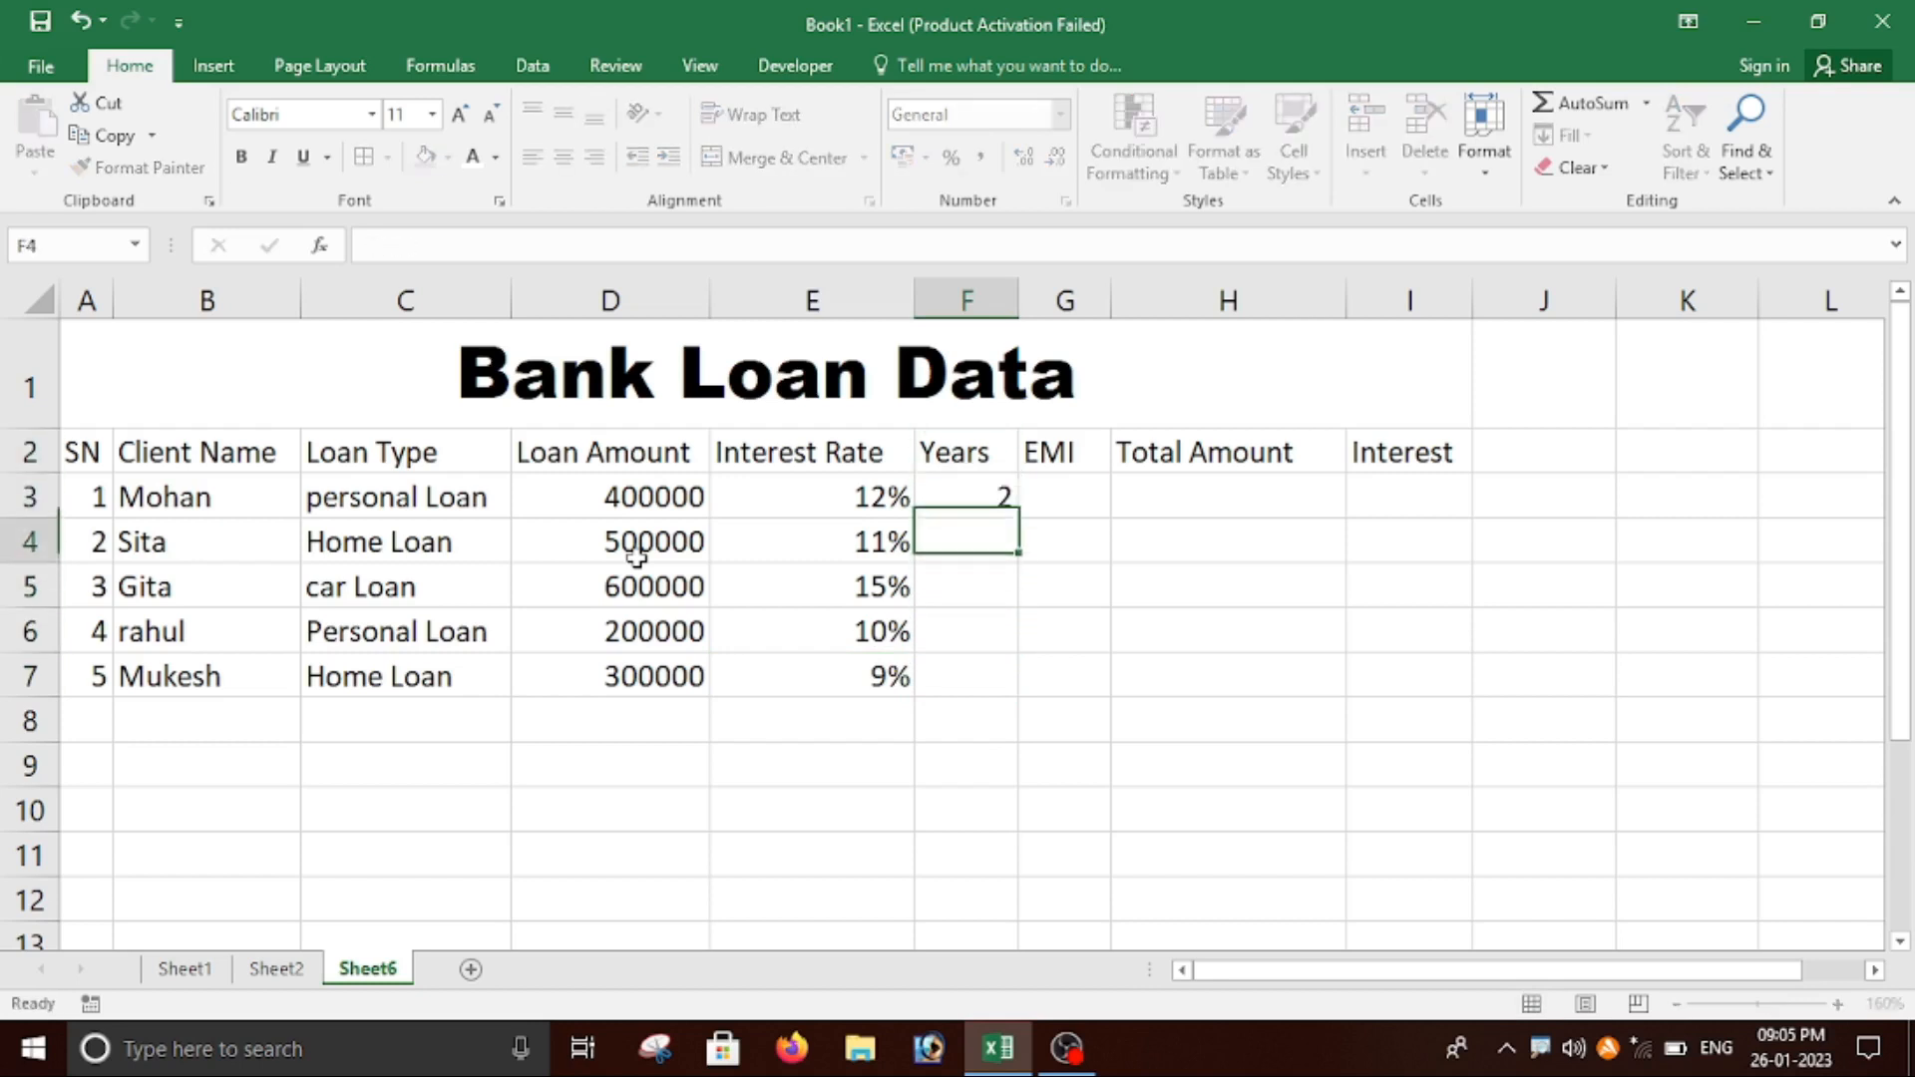
{"action": "type", "text": "3"}
{"action": "key", "text": "Return"}
{"action": "type", "text": "4"}
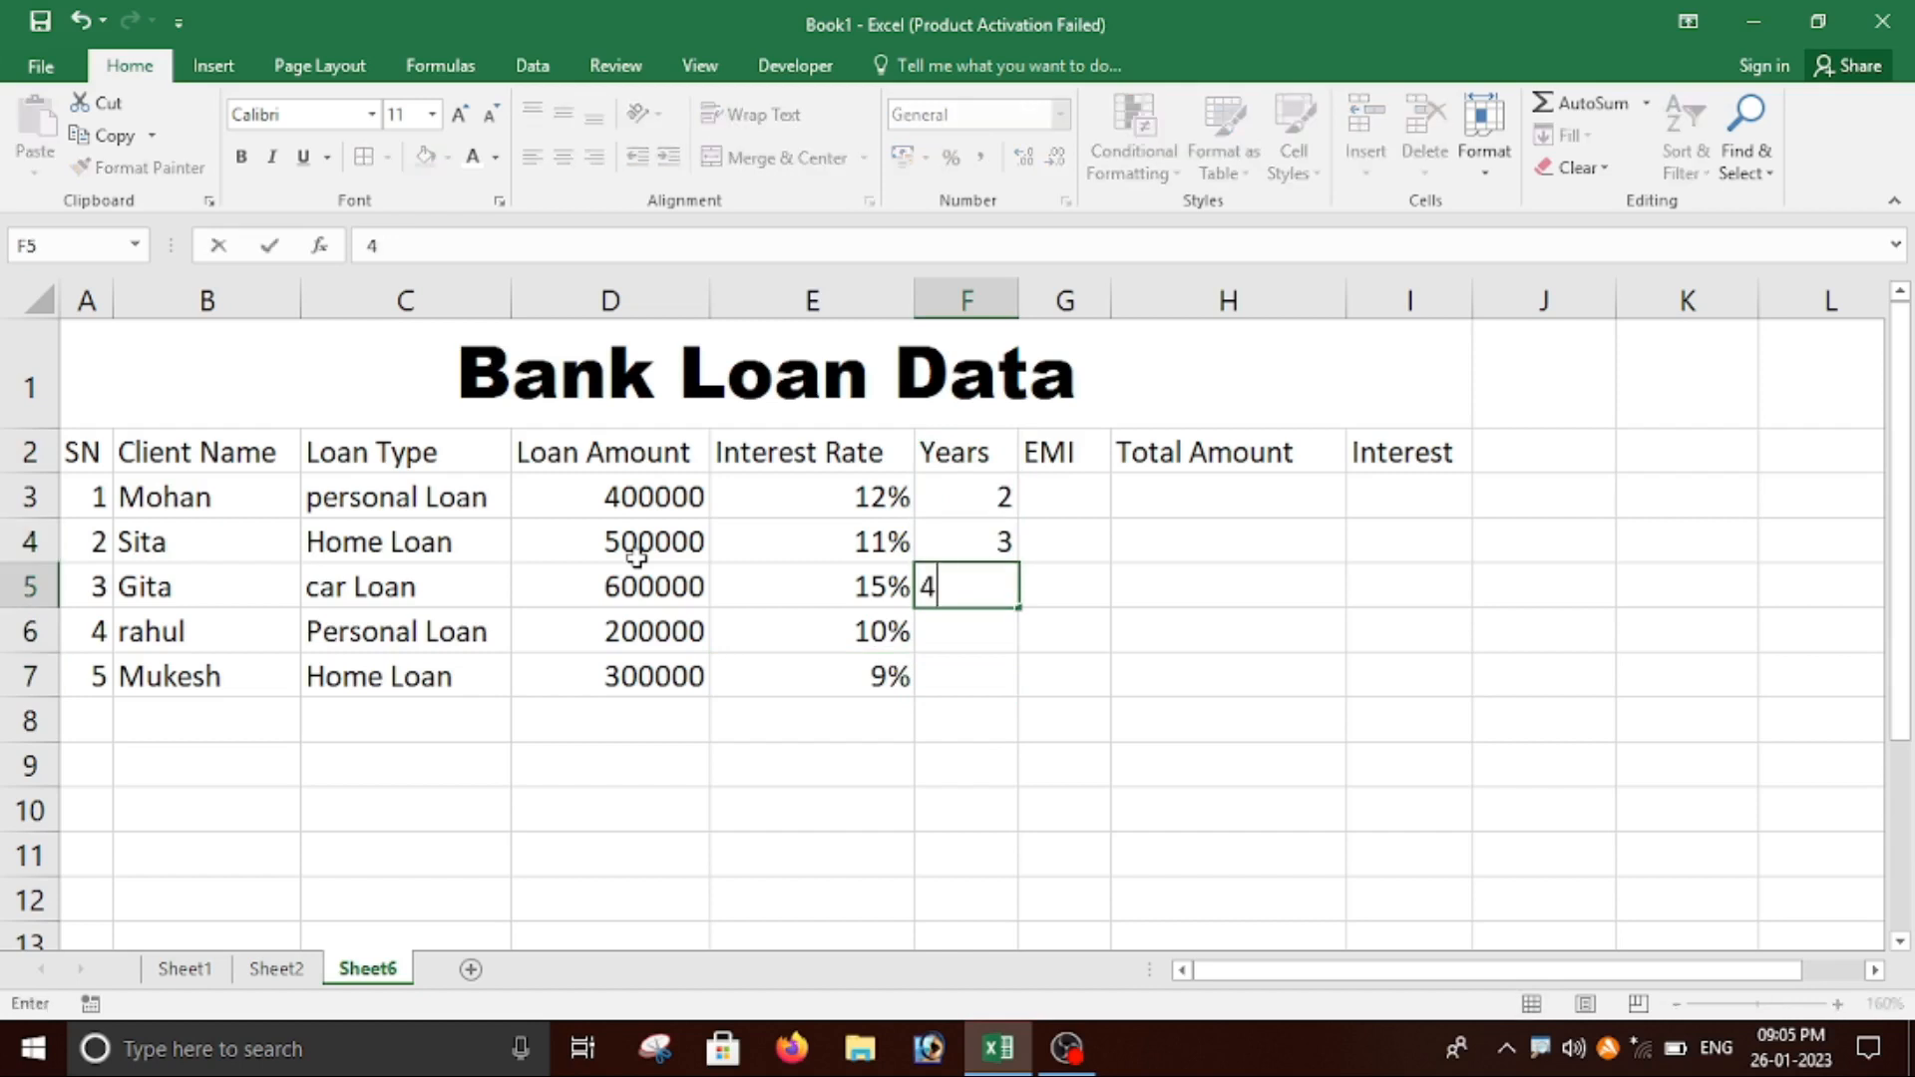
{"action": "key", "text": "Return"}
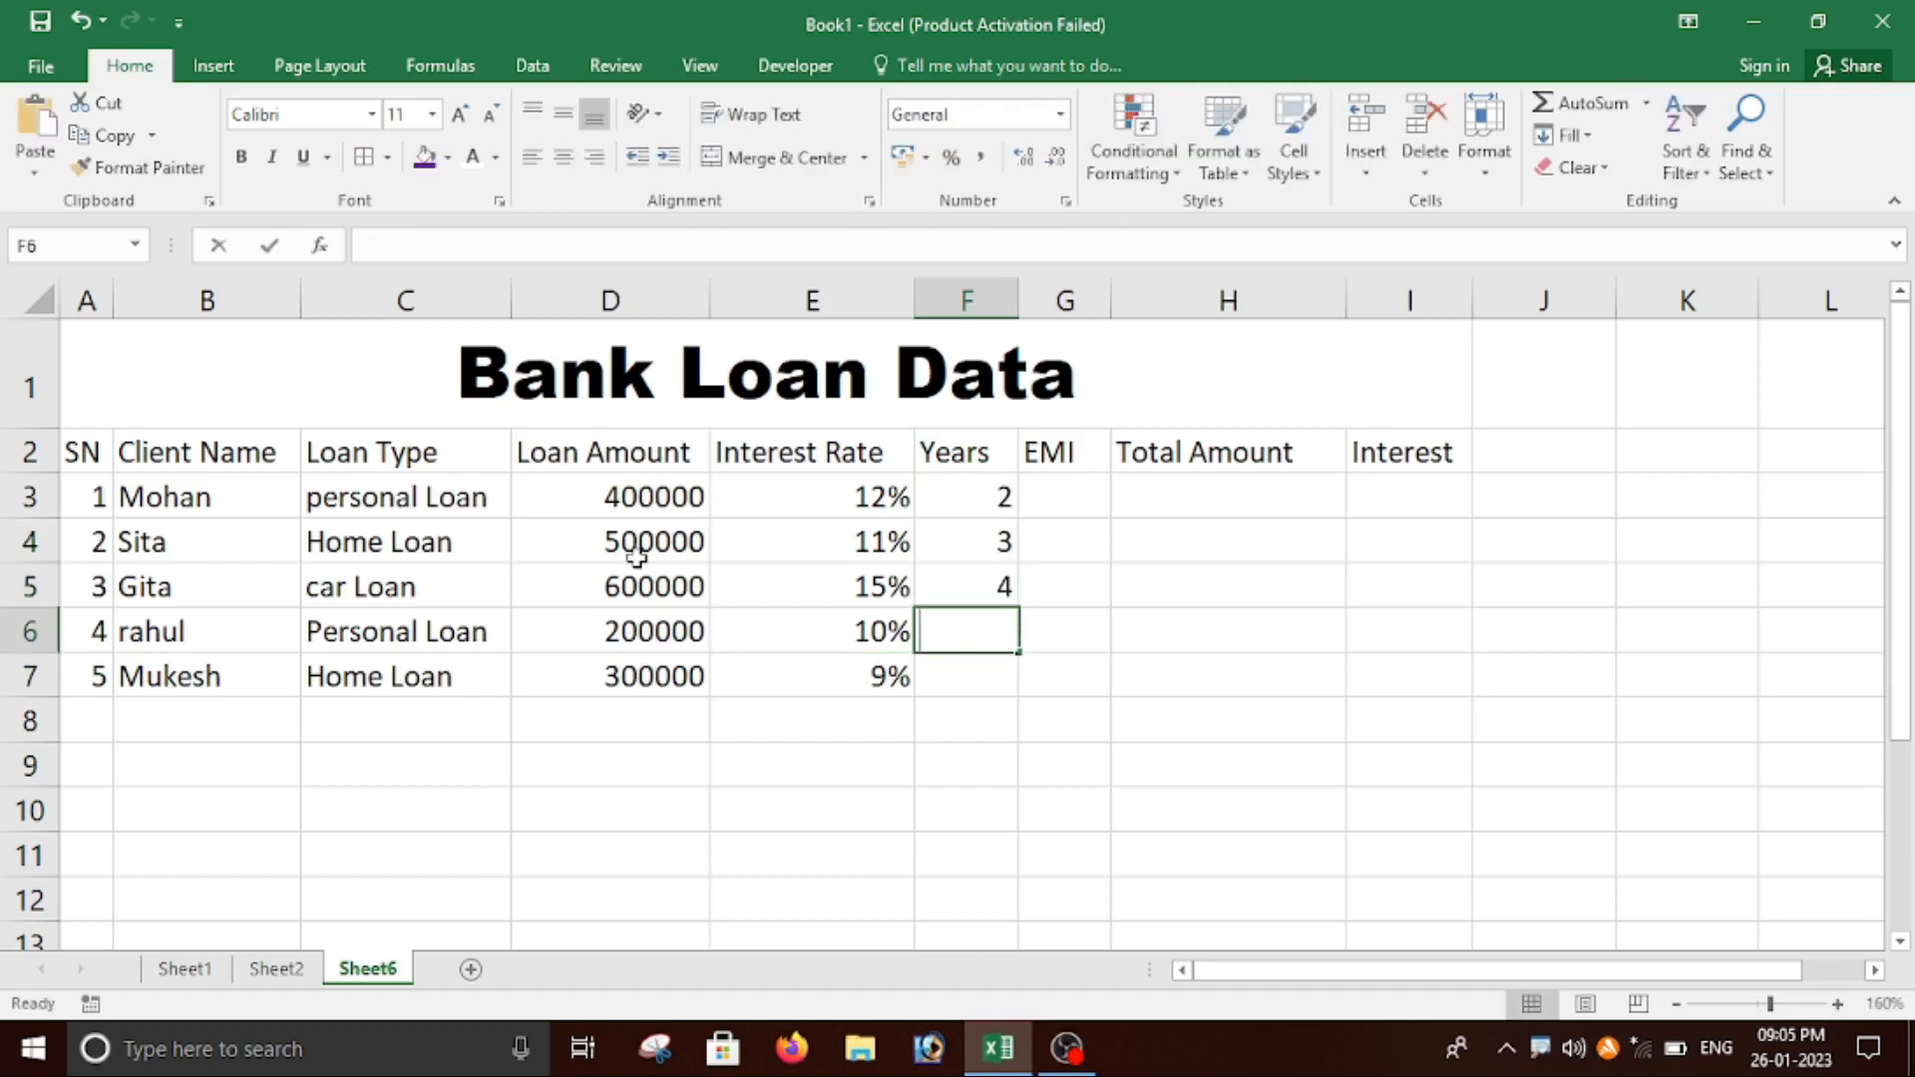
{"action": "type", "text": "2"}
{"action": "key", "text": "Return"}
{"action": "type", "text": "3"}
{"action": "key", "text": "Return"}
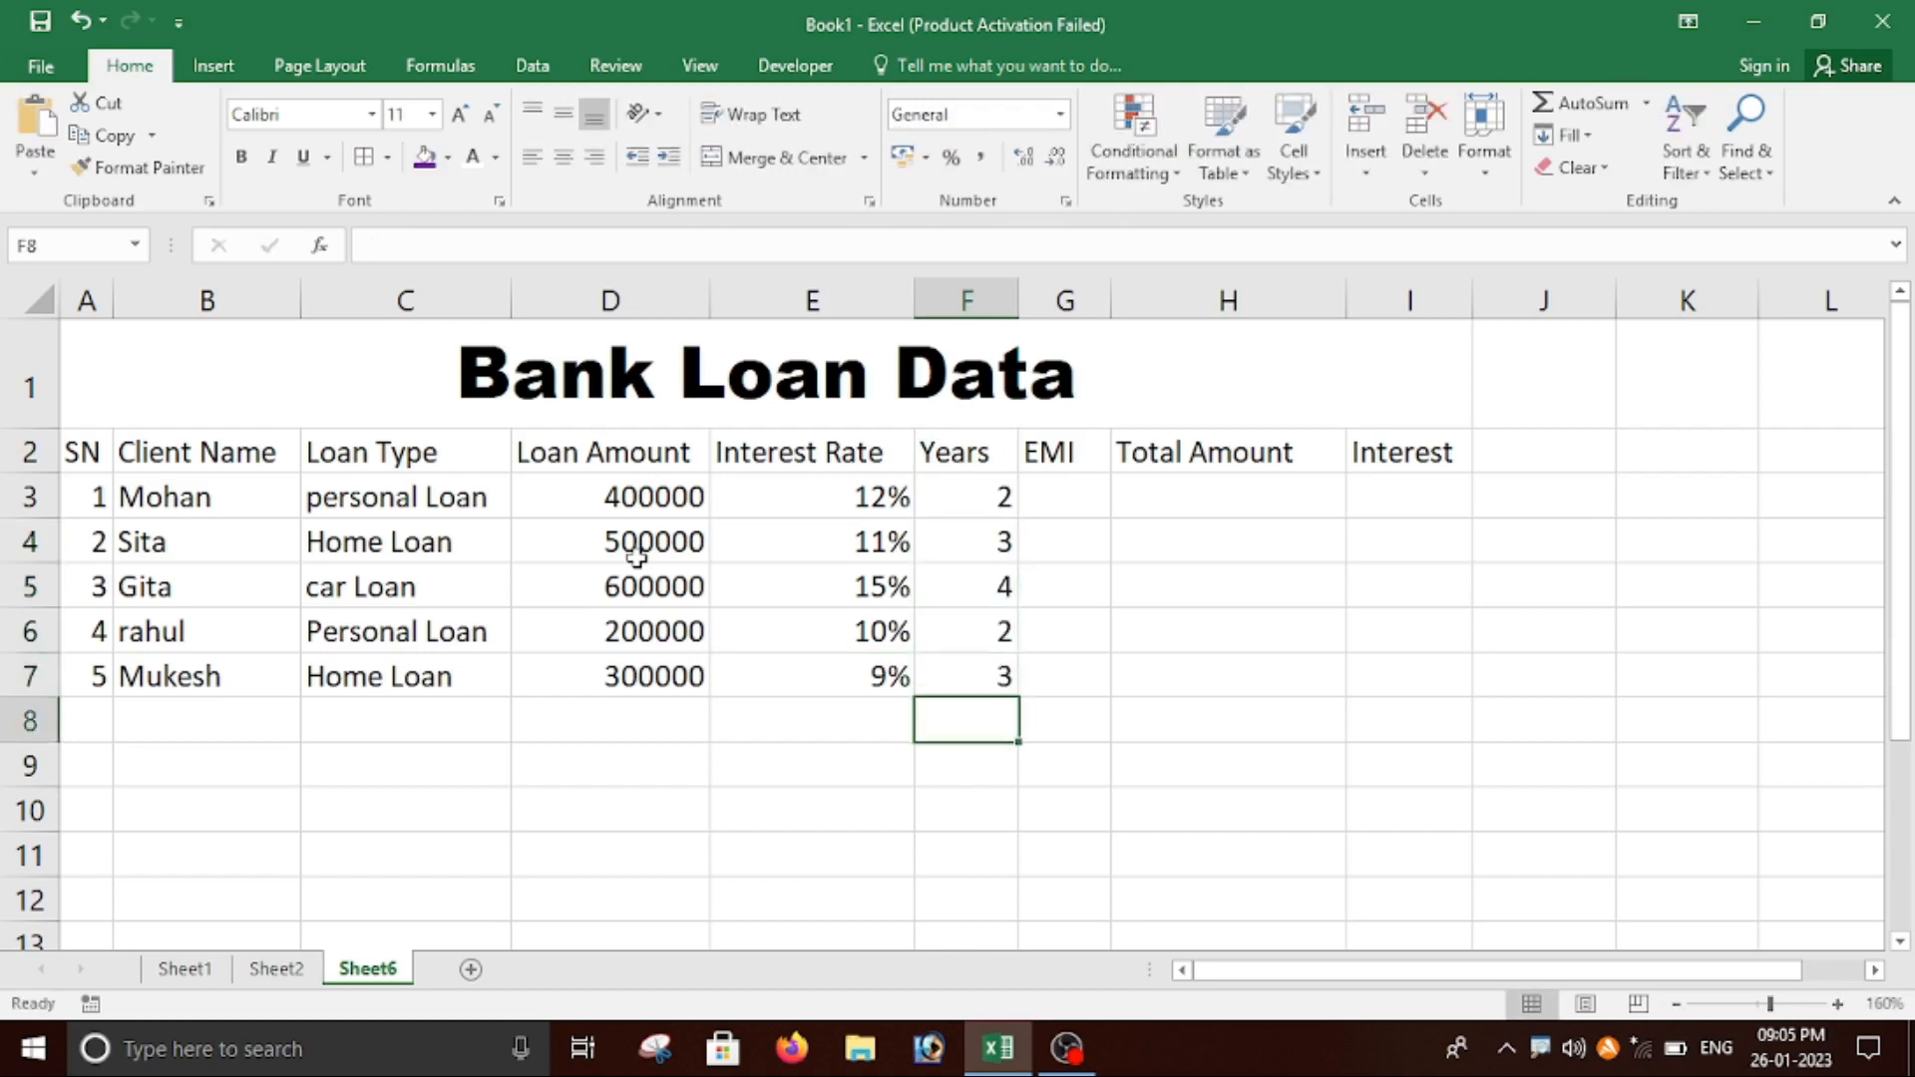
Widen the EMI column slightly.
{"action": "key", "text": "Right"}
{"action": "key", "text": "Up"}
{"action": "key", "text": "Up"}
{"action": "key", "text": "Up"}
{"action": "key", "text": "Up"}
{"action": "key", "text": "Up"}
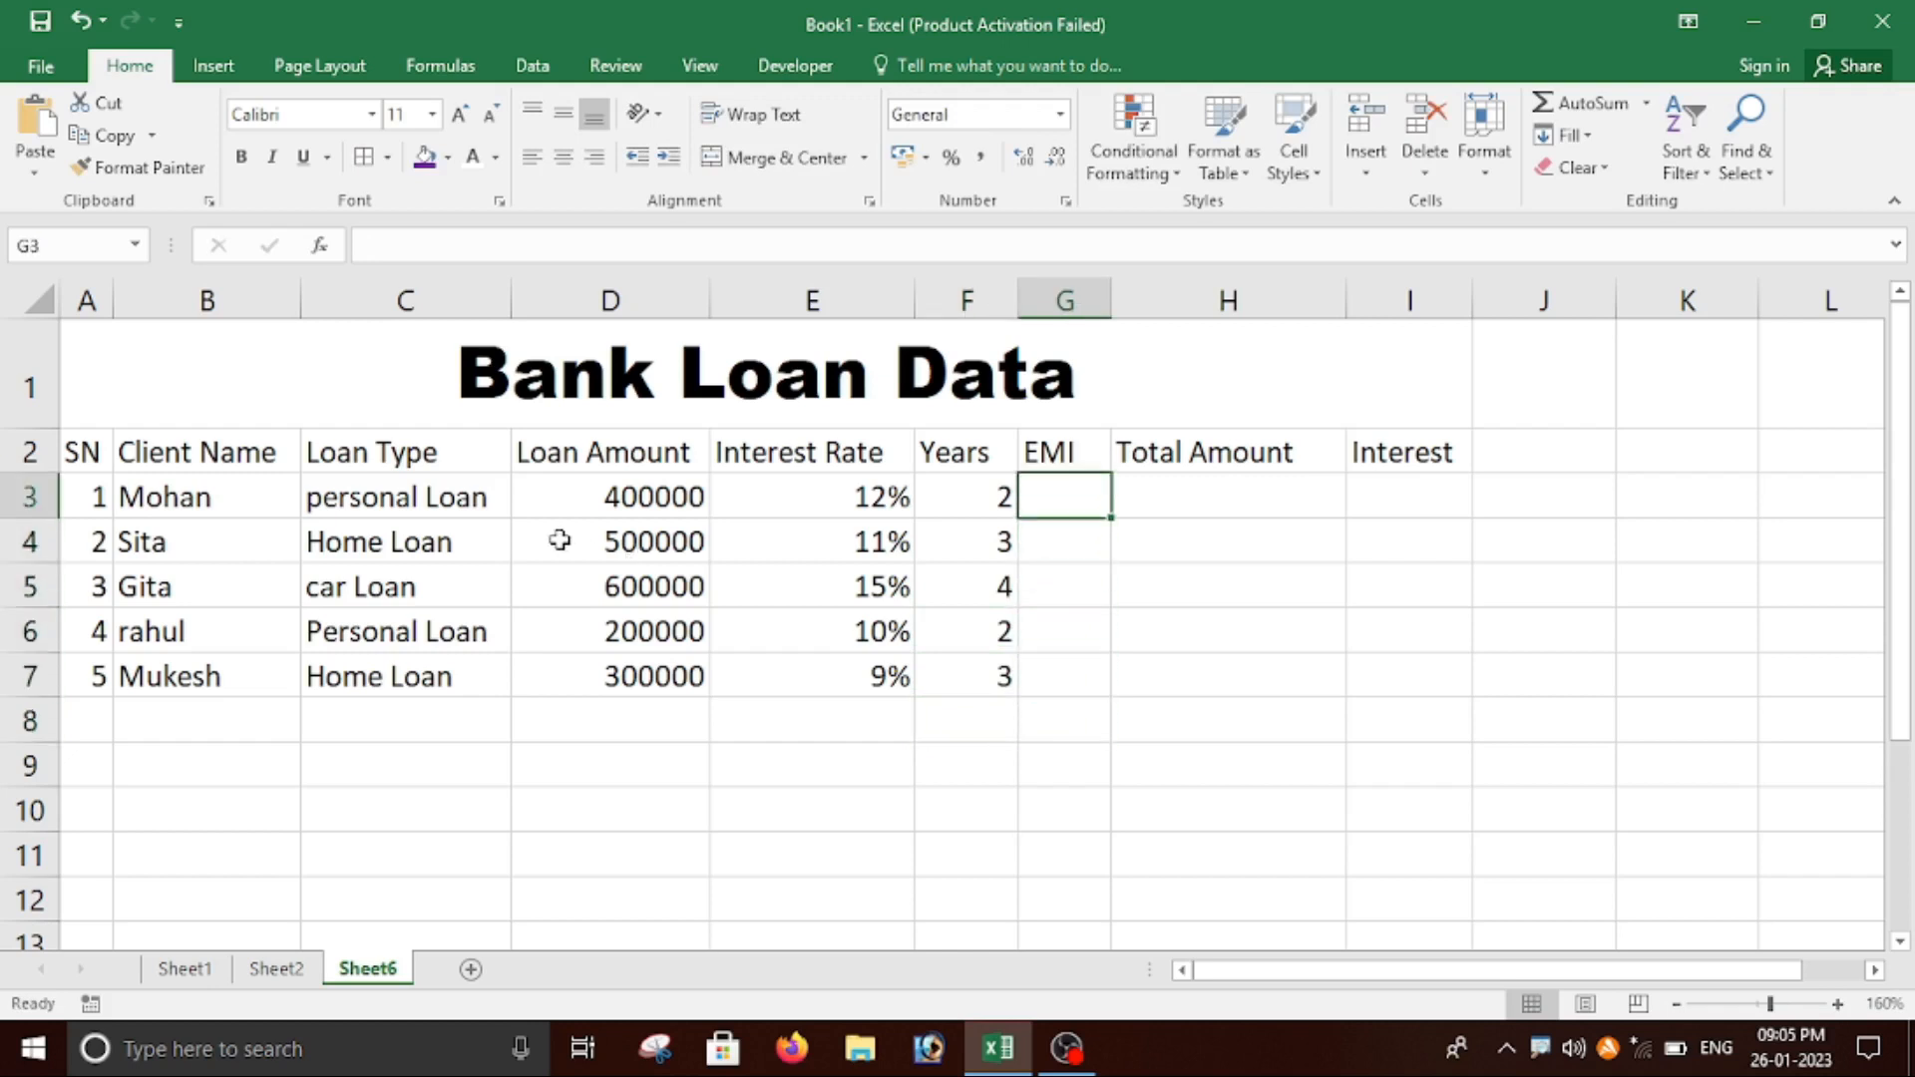
{"action": "left_click_drag", "start_coordinate": [1111, 297], "coordinate": [1149, 297]}
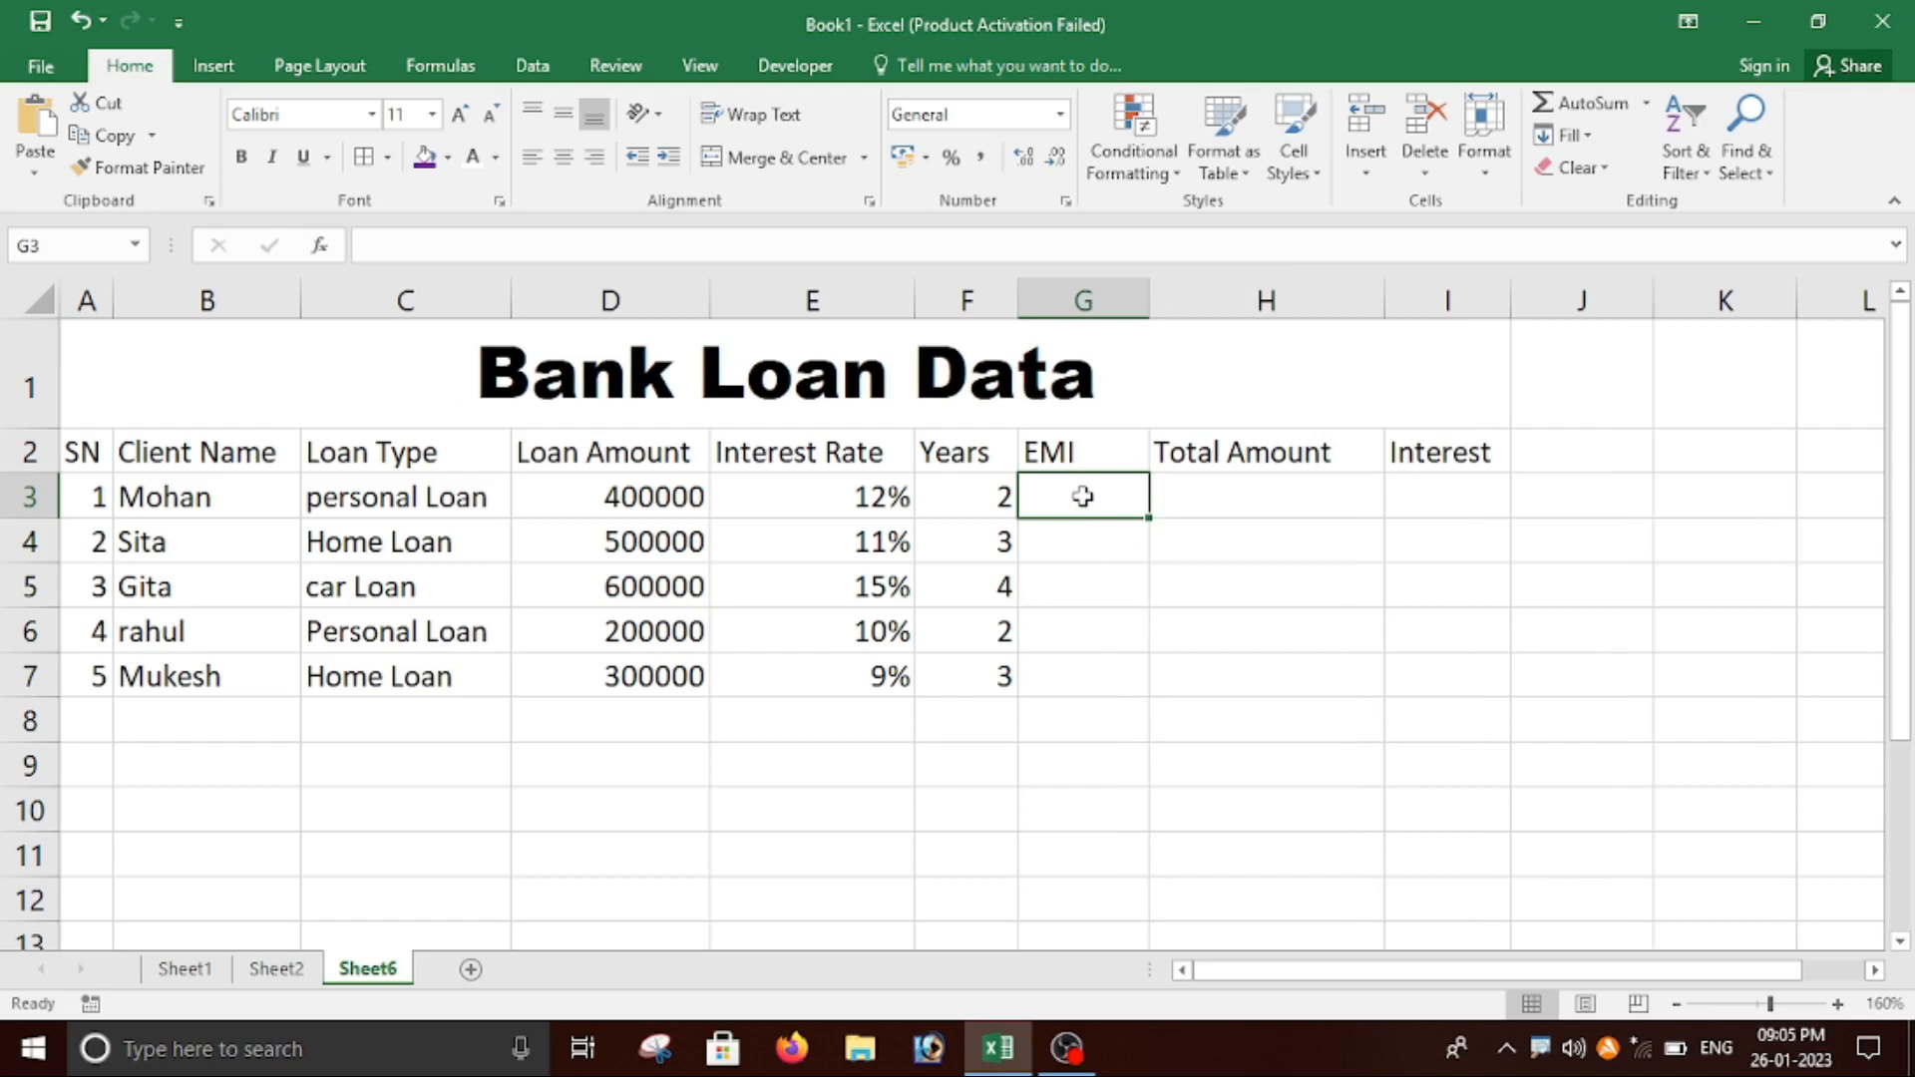
Review the first client's name, loan type, loan amount, interest rate and years in row 3.
{"action": "left_click", "coordinate": [169, 499]}
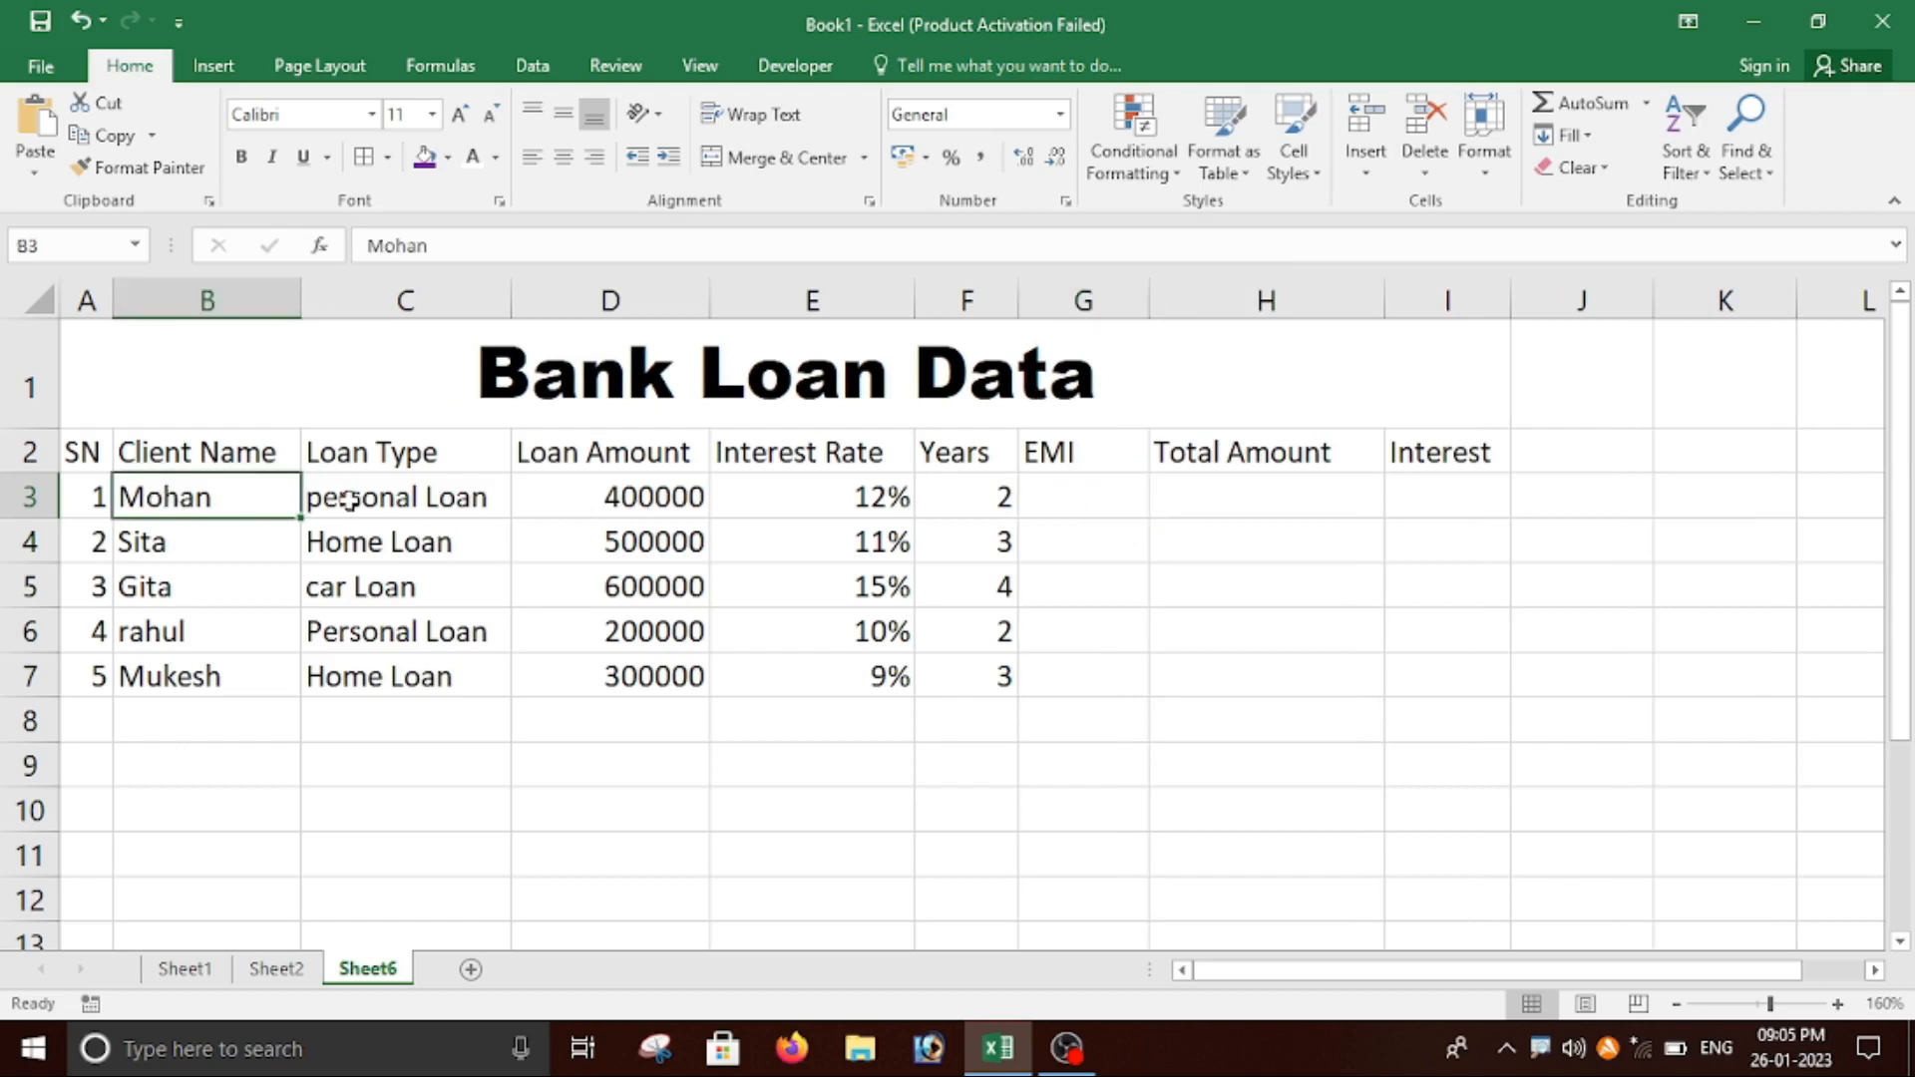
{"action": "left_click", "coordinate": [348, 502]}
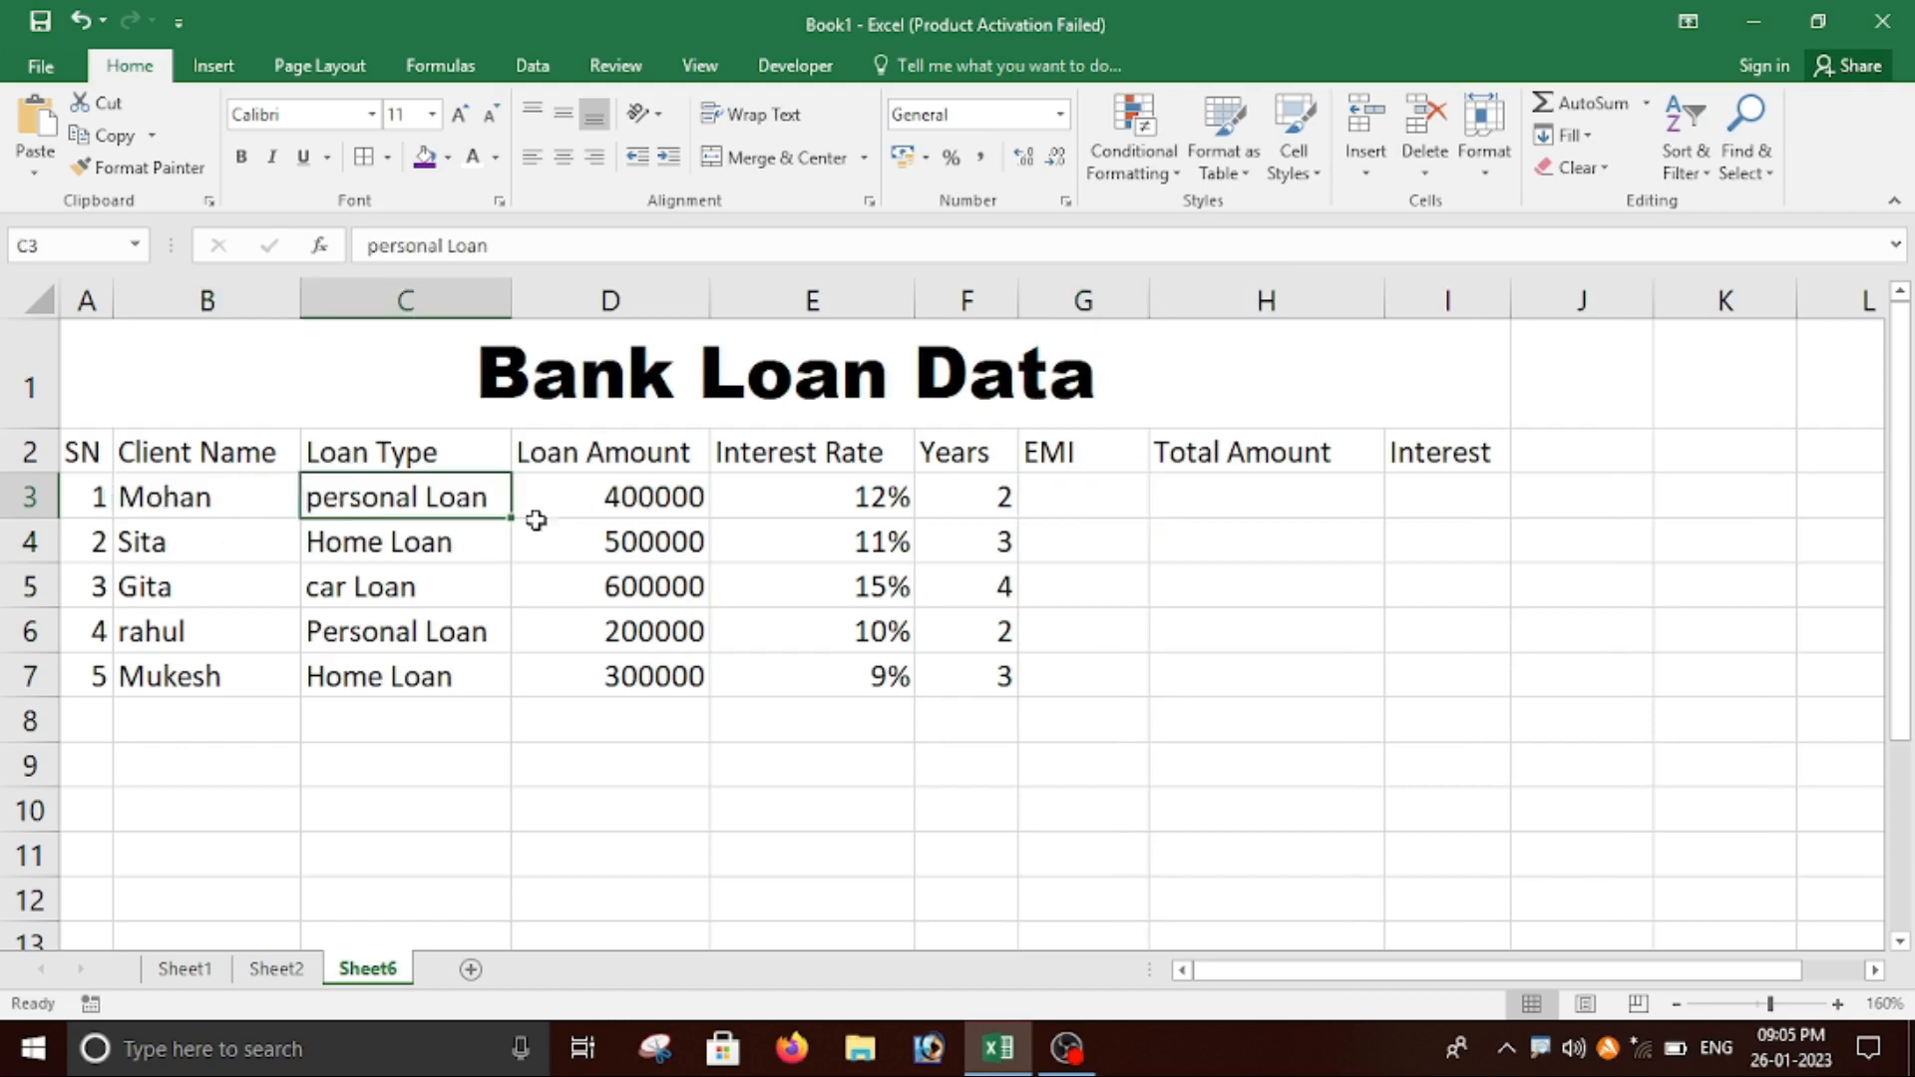
{"action": "left_click", "coordinate": [571, 496]}
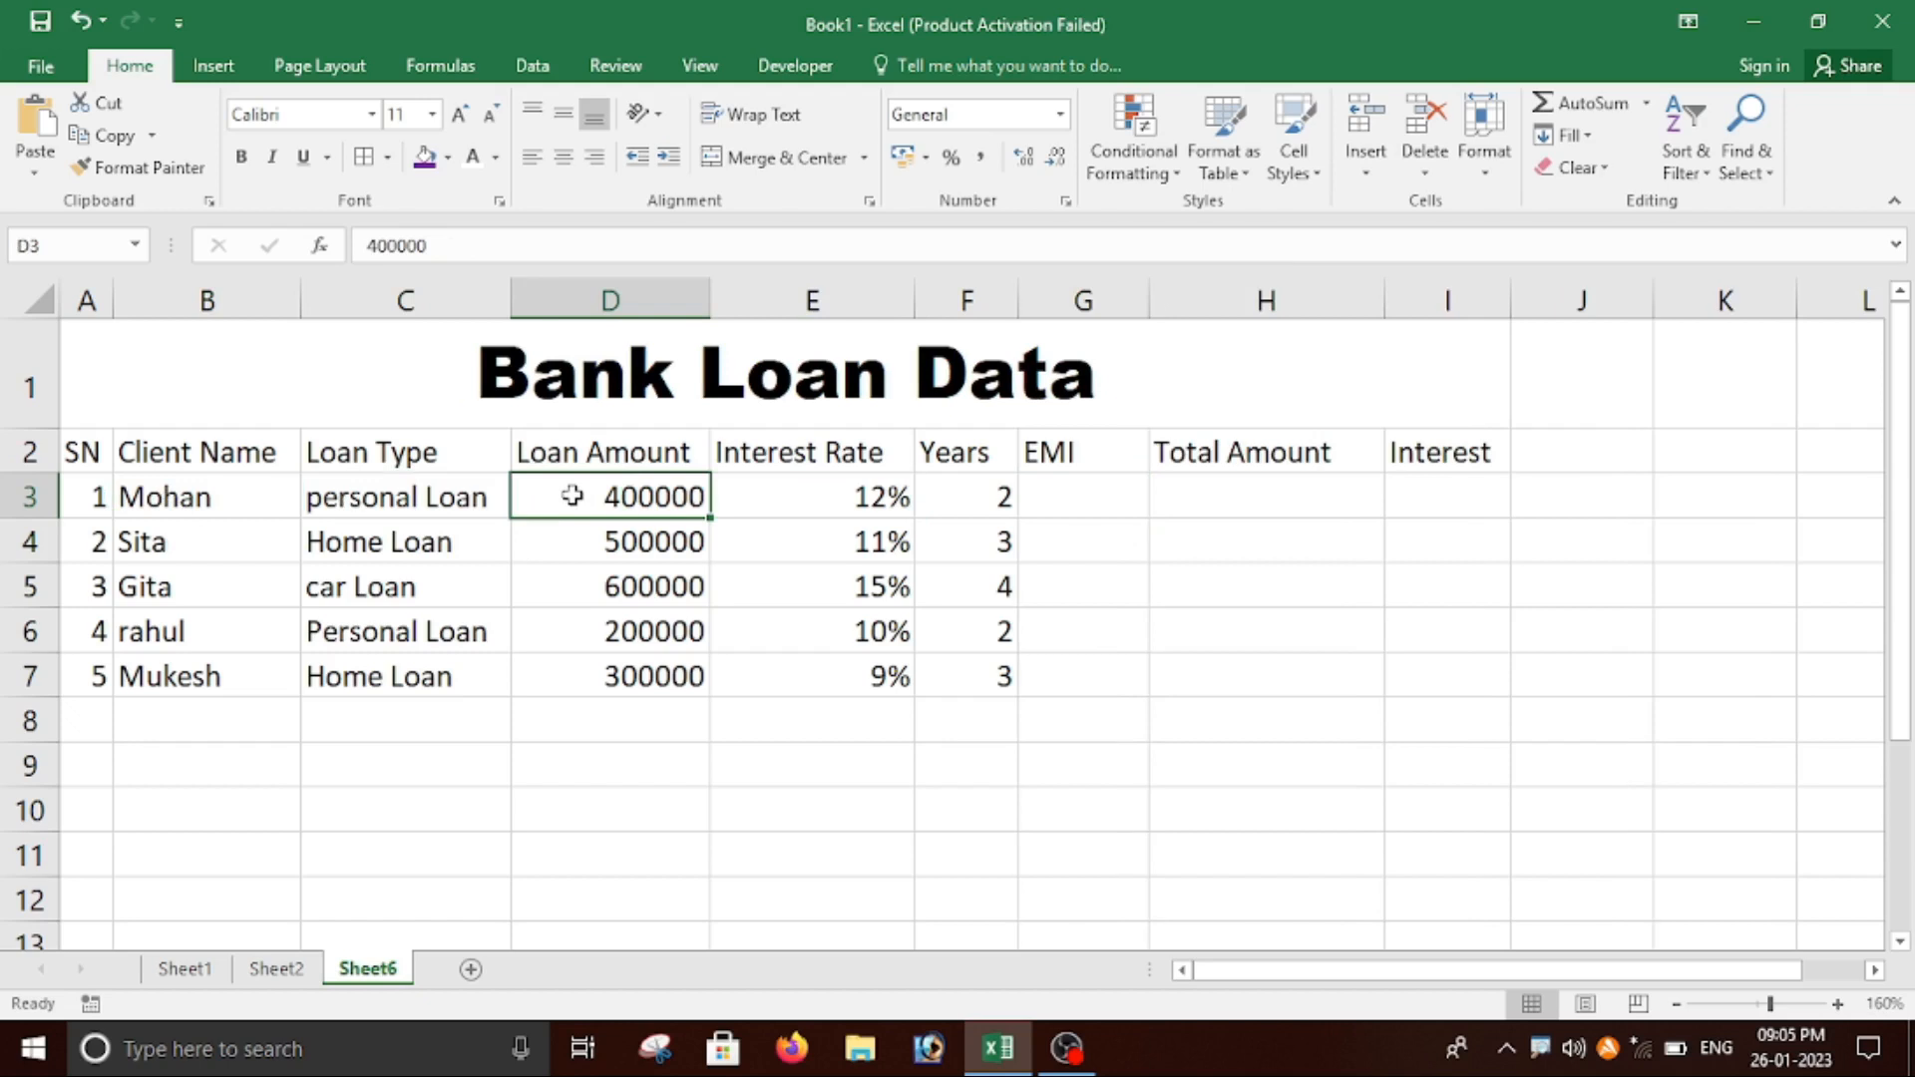
{"action": "left_click", "coordinate": [836, 493]}
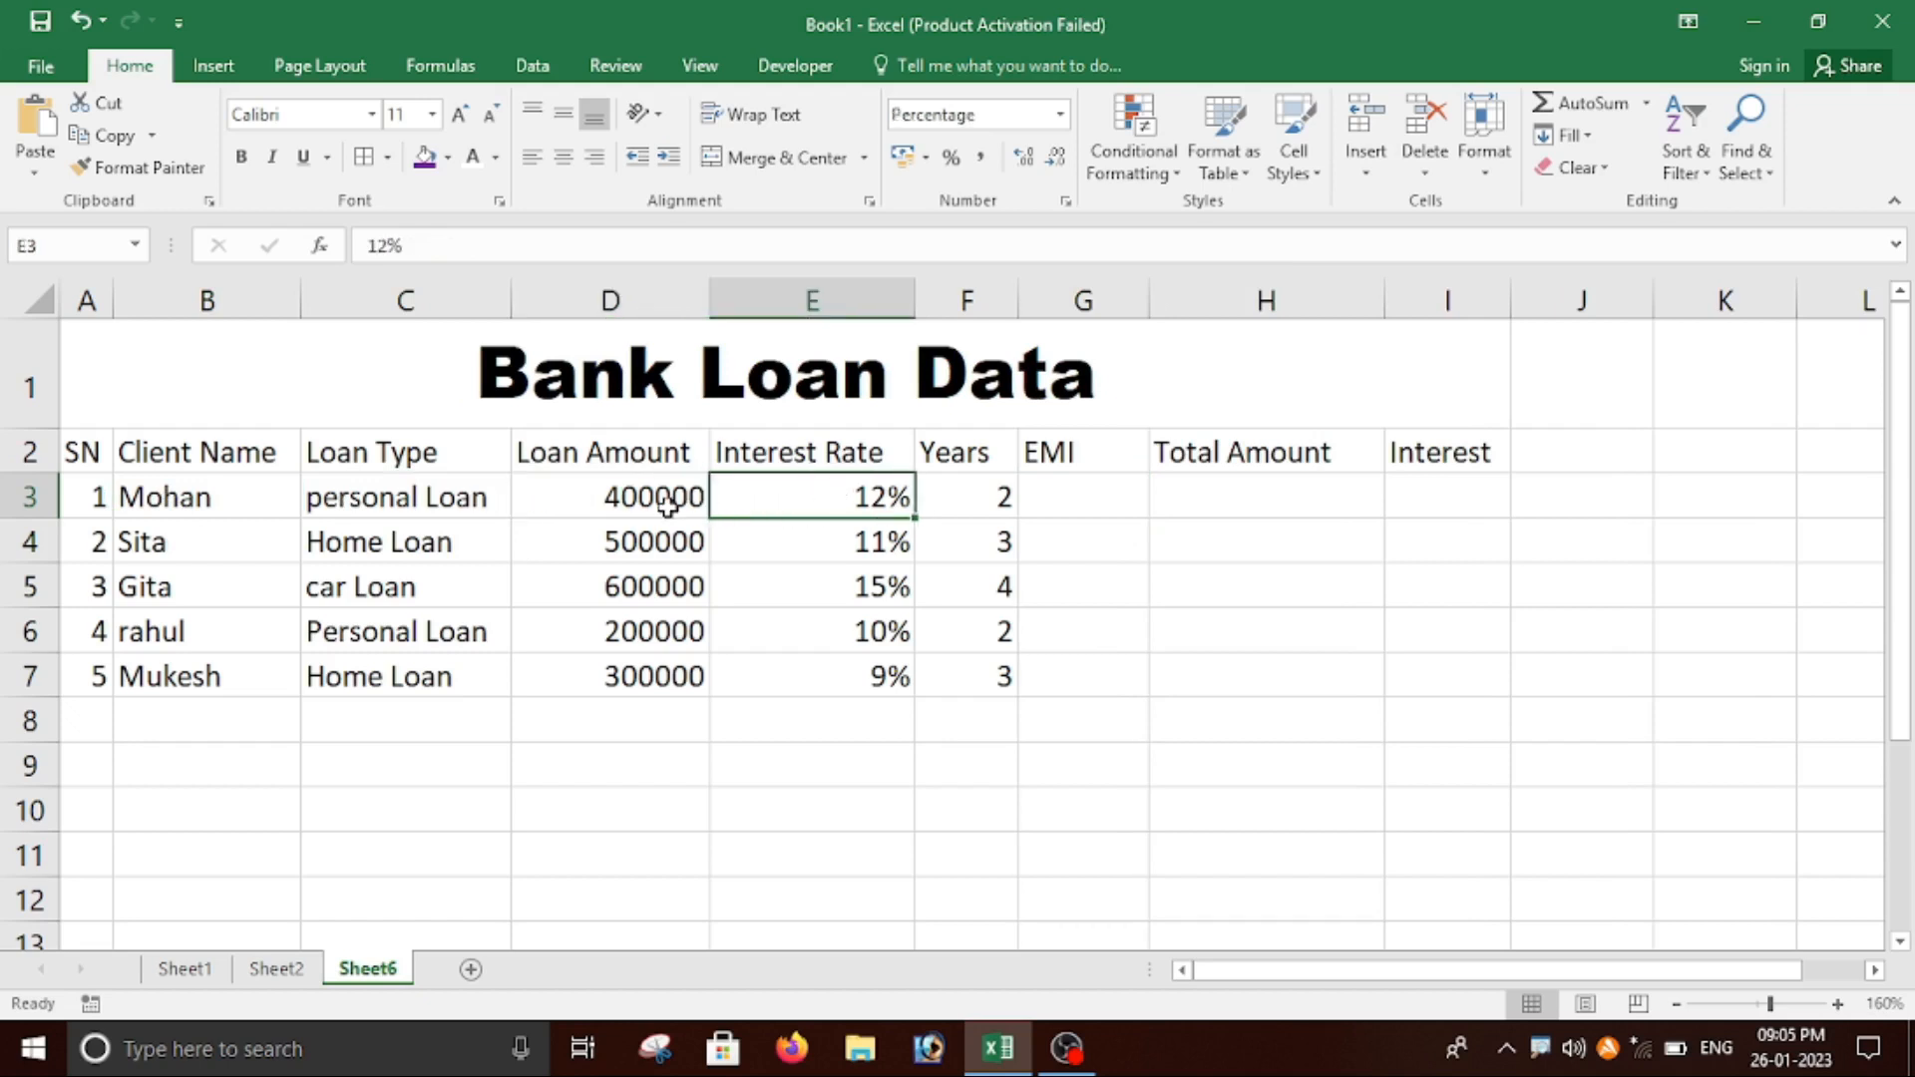
{"action": "left_click", "coordinate": [963, 498]}
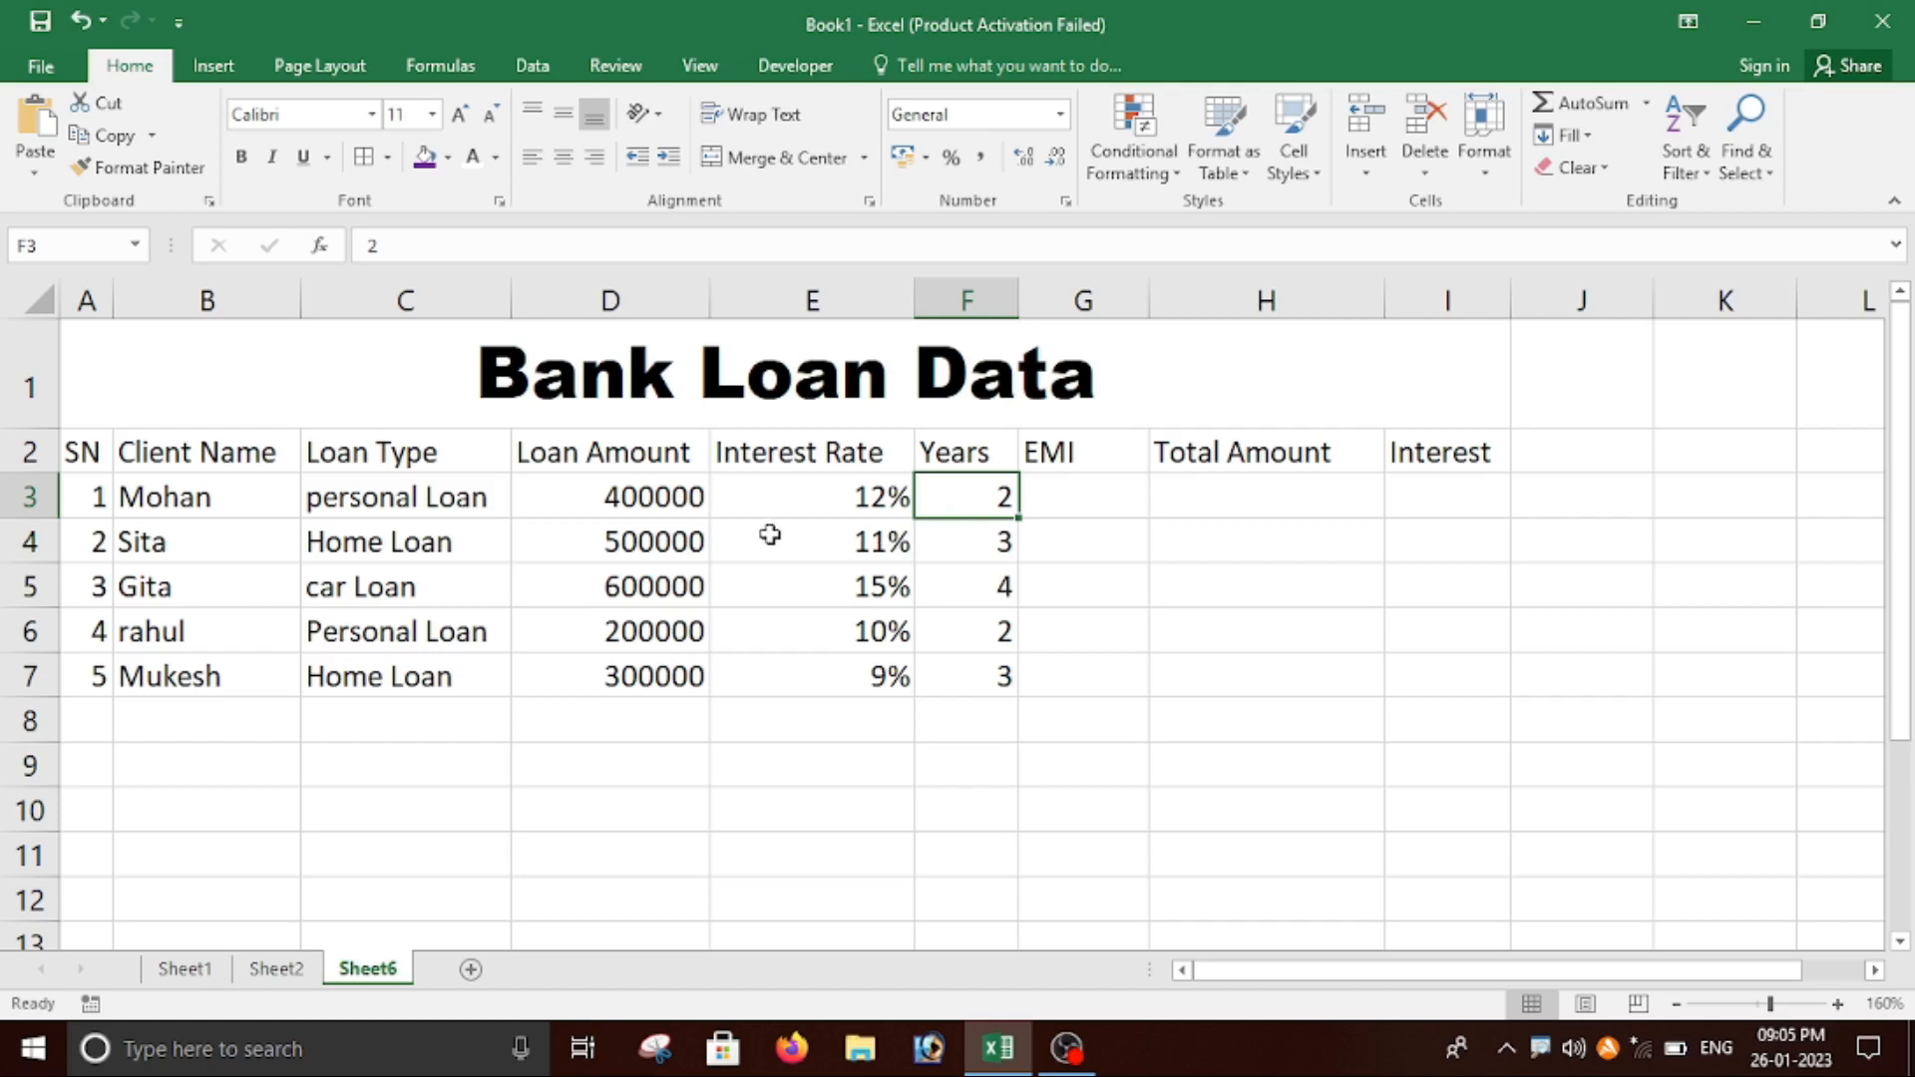
{"action": "left_click", "coordinate": [824, 506]}
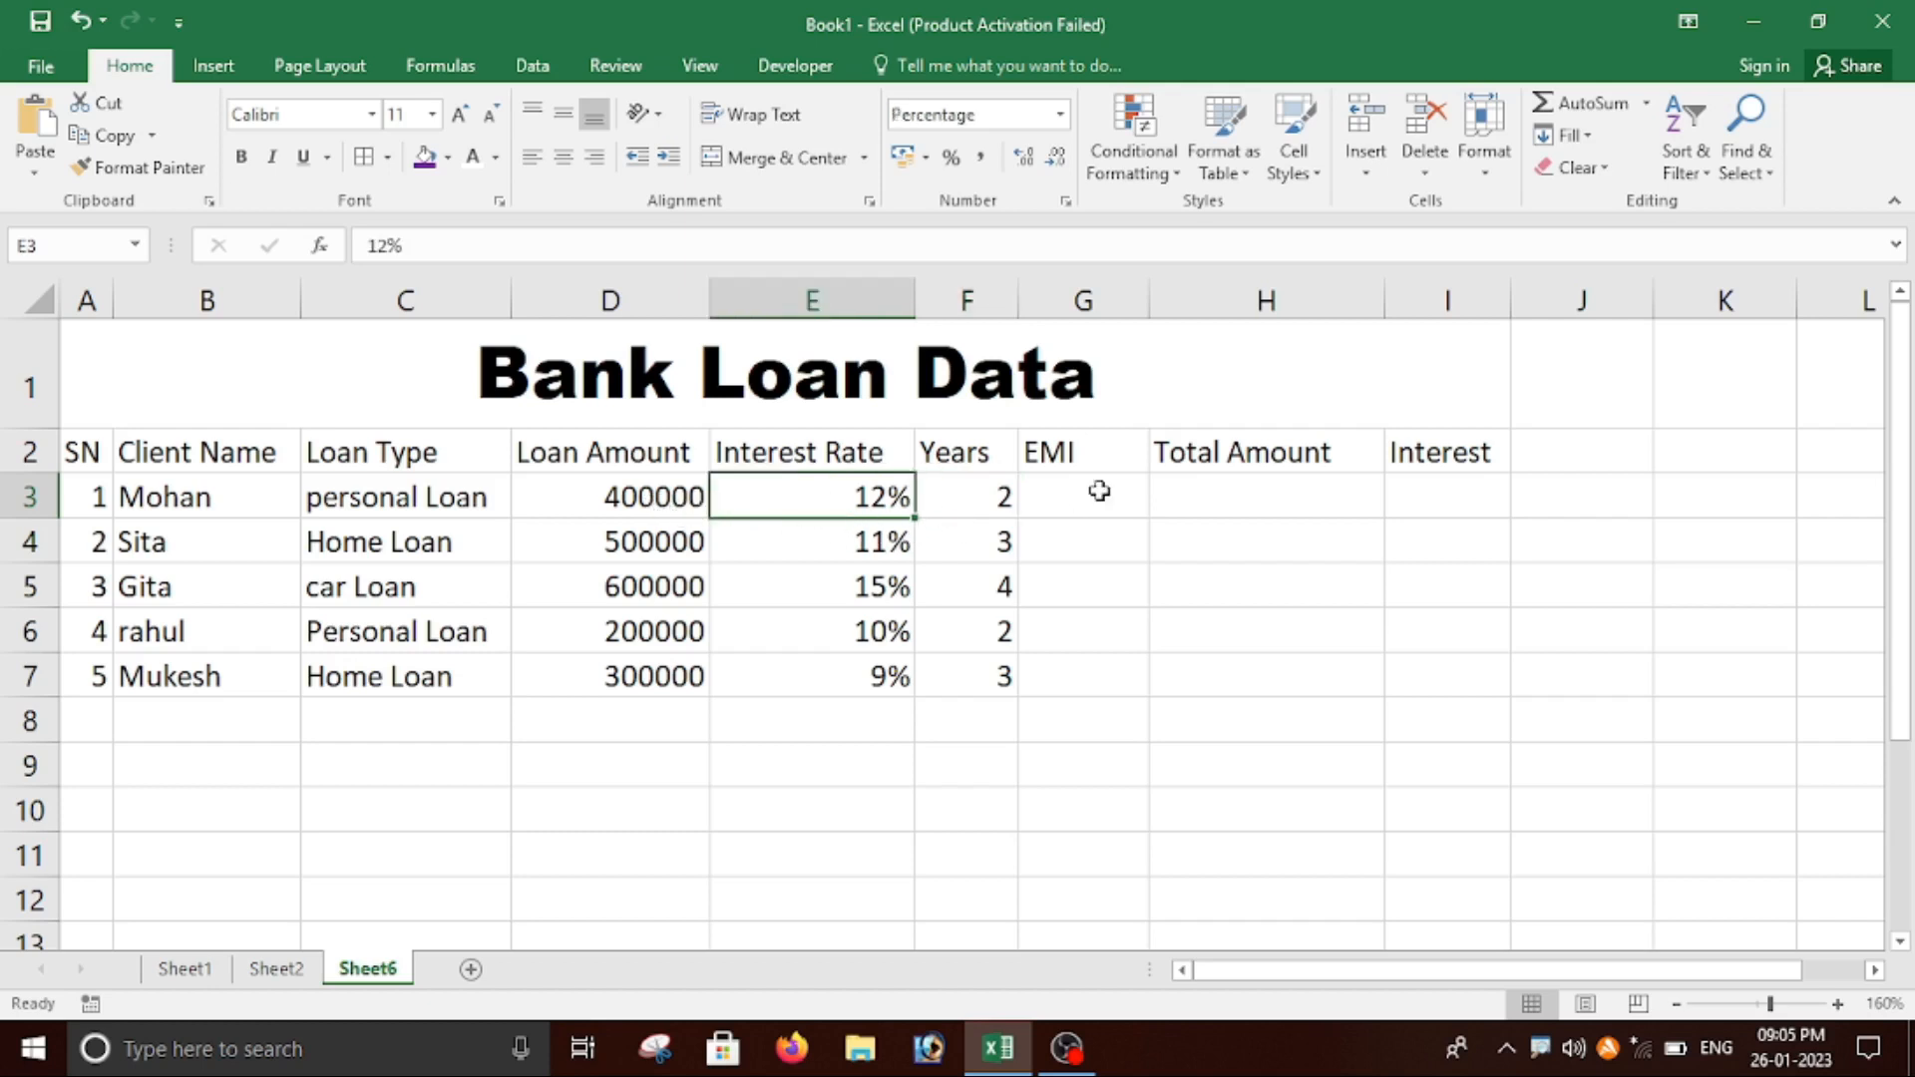
{"action": "left_click", "coordinate": [1065, 499]}
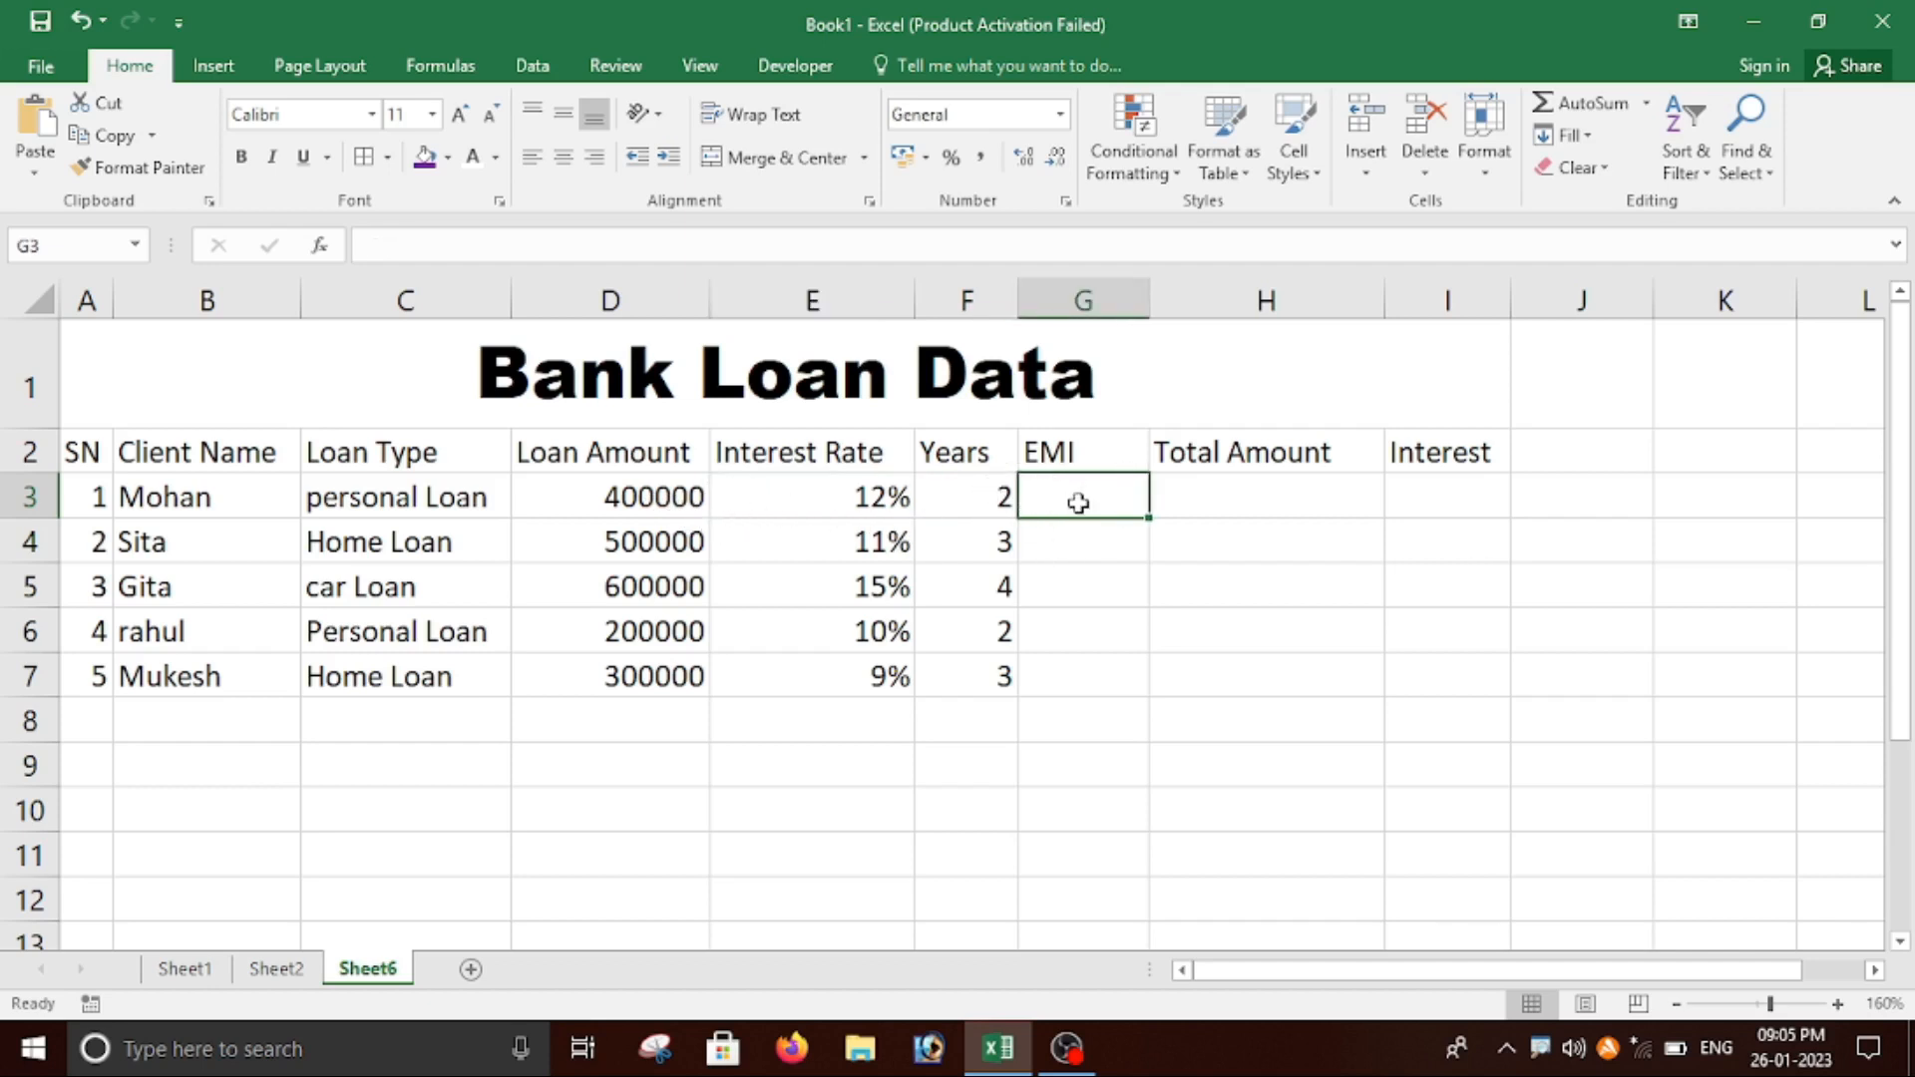
{"action": "left_click", "coordinate": [982, 504]}
Calculate the first client's monthly EMI in G3 with the formula =PMT(E3/12,F3*12,D3).
{"action": "left_click", "coordinate": [1065, 483]}
{"action": "type", "text": "=pmt"}
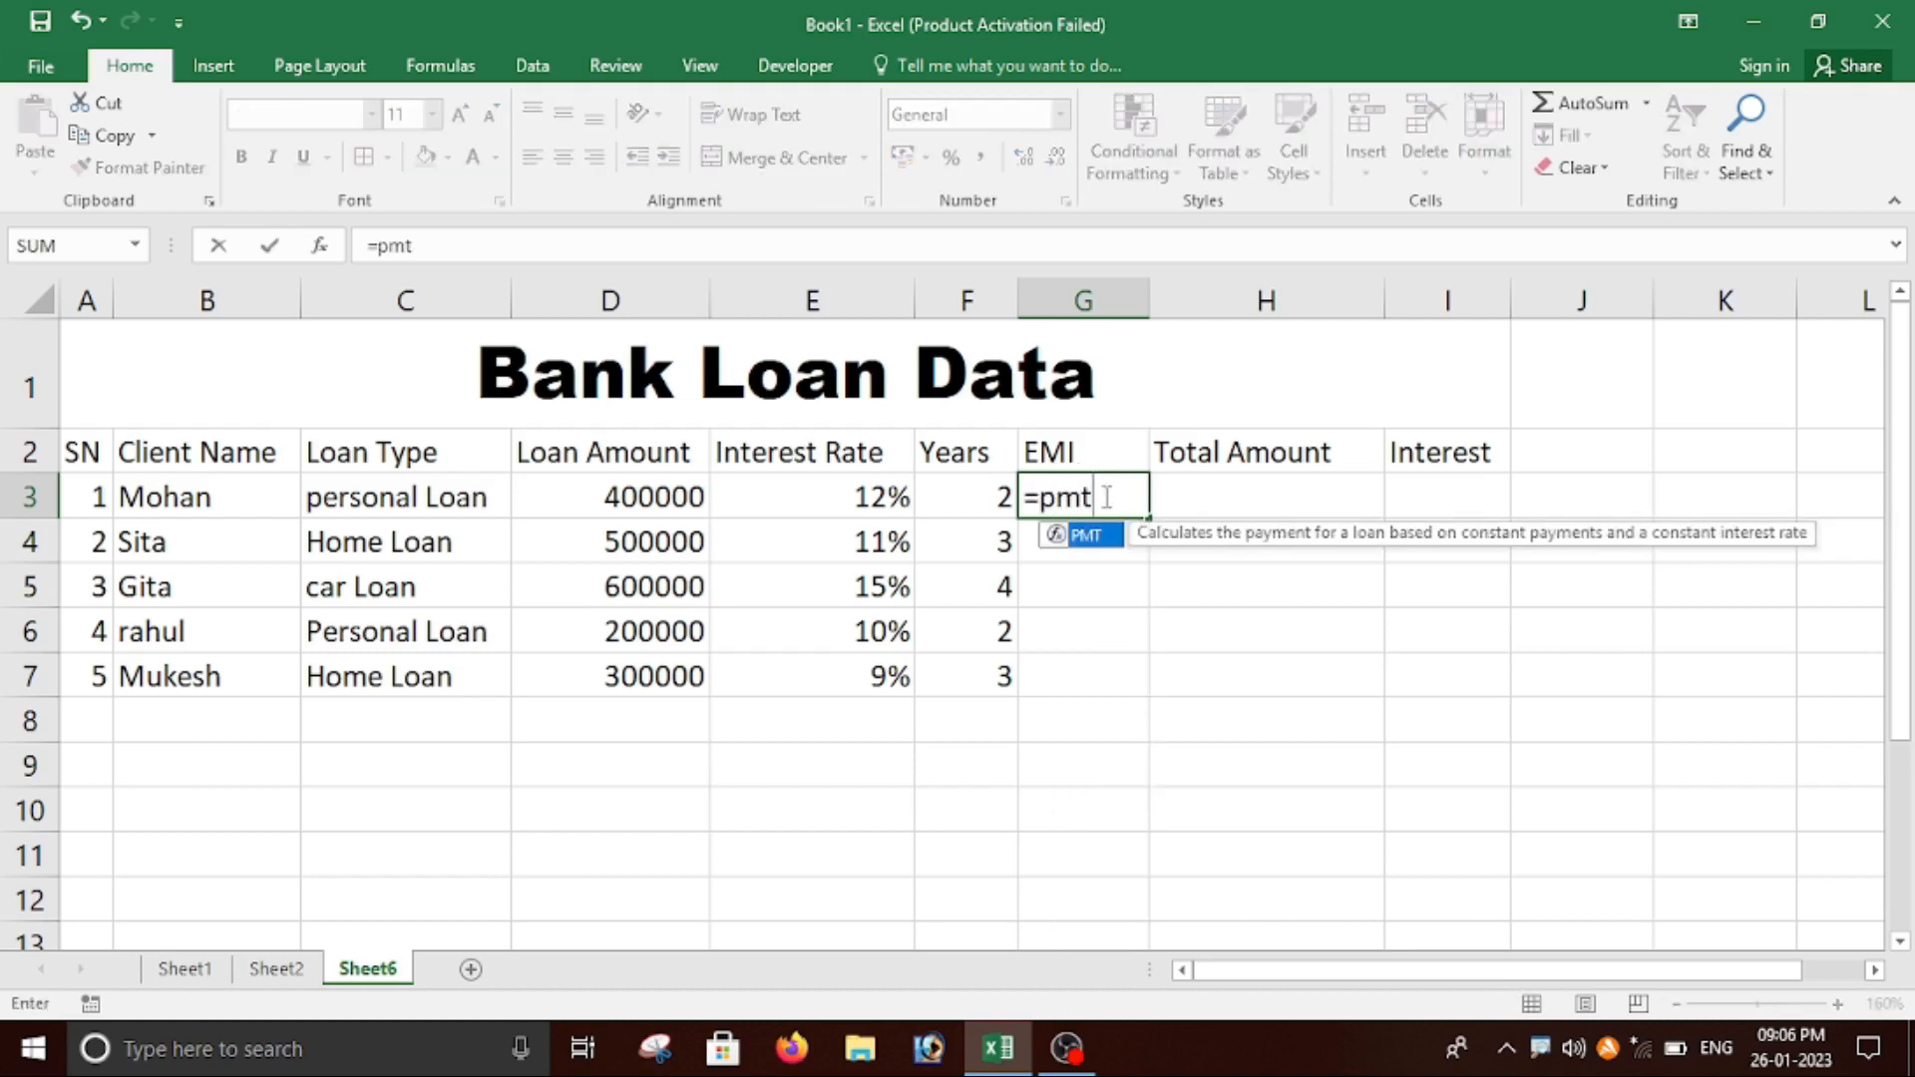
{"action": "type", "text": "("}
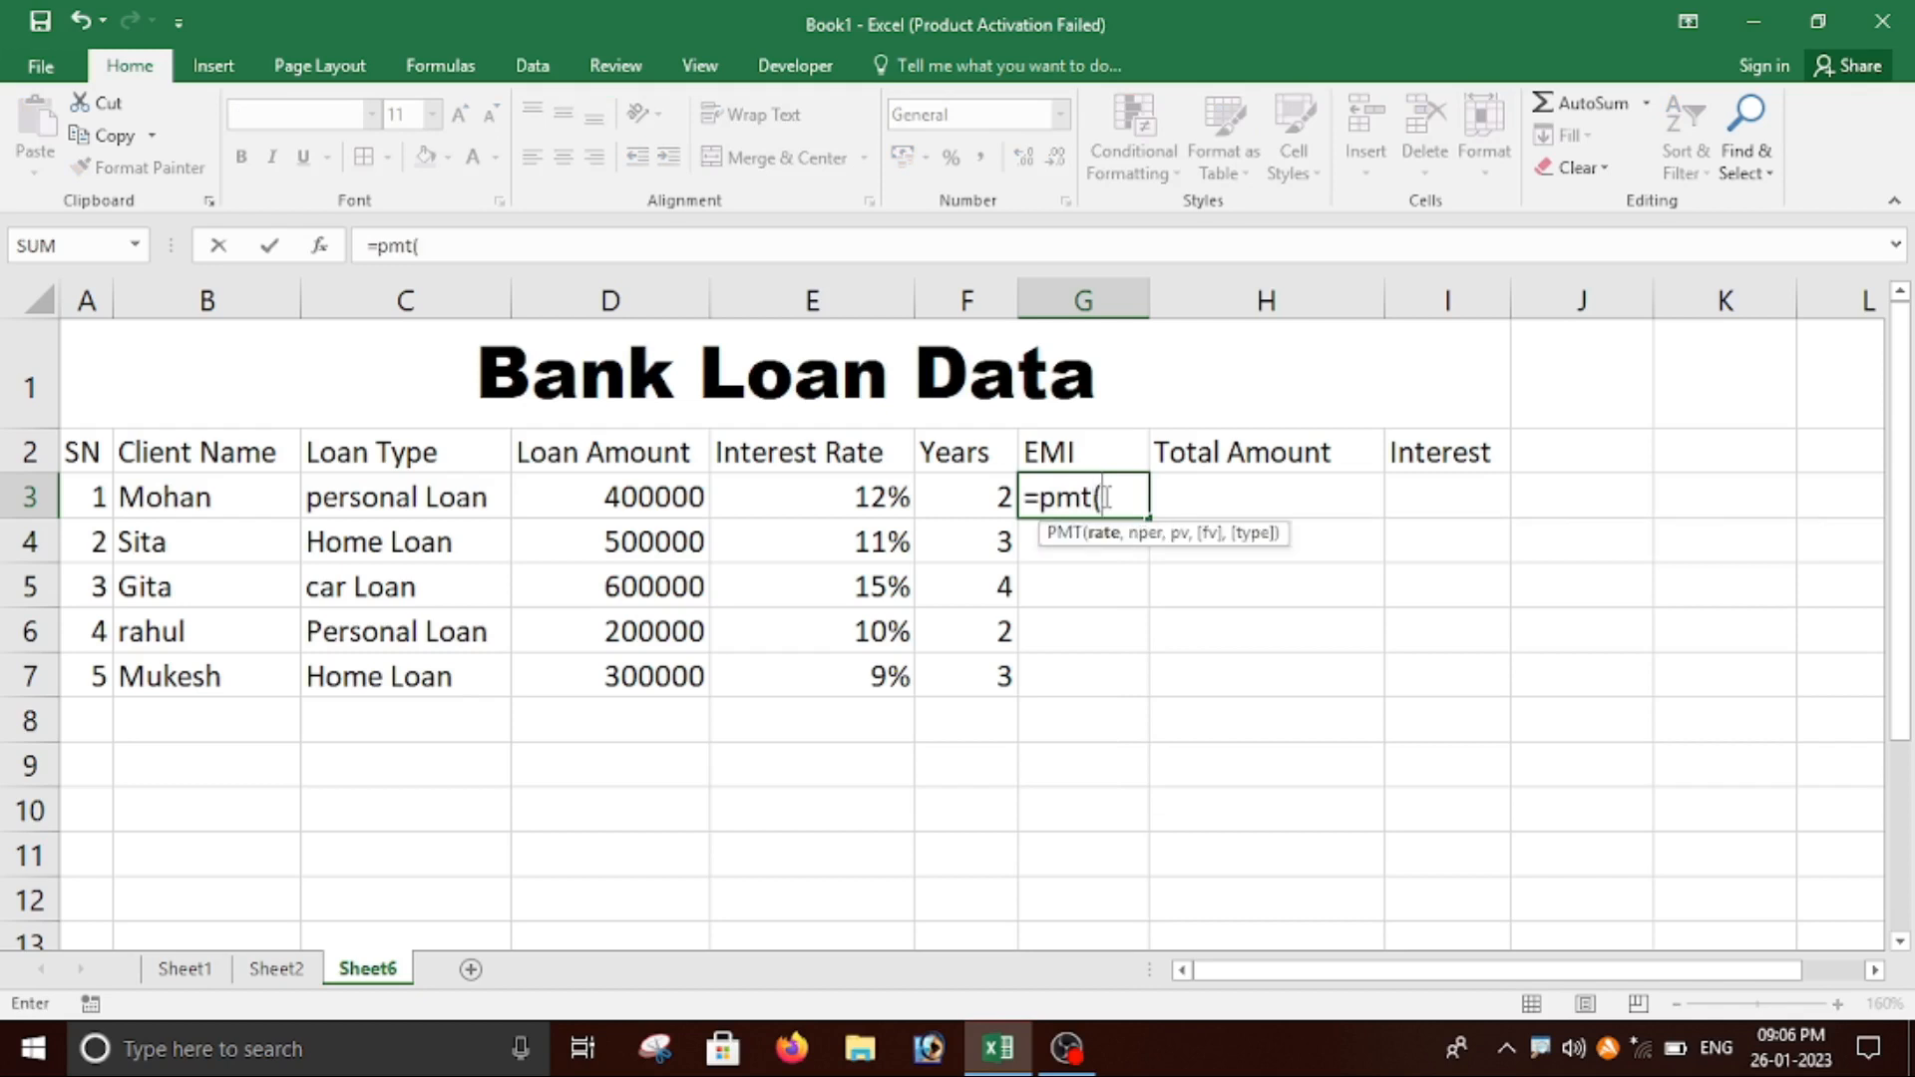
{"action": "left_click", "coordinate": [814, 491]}
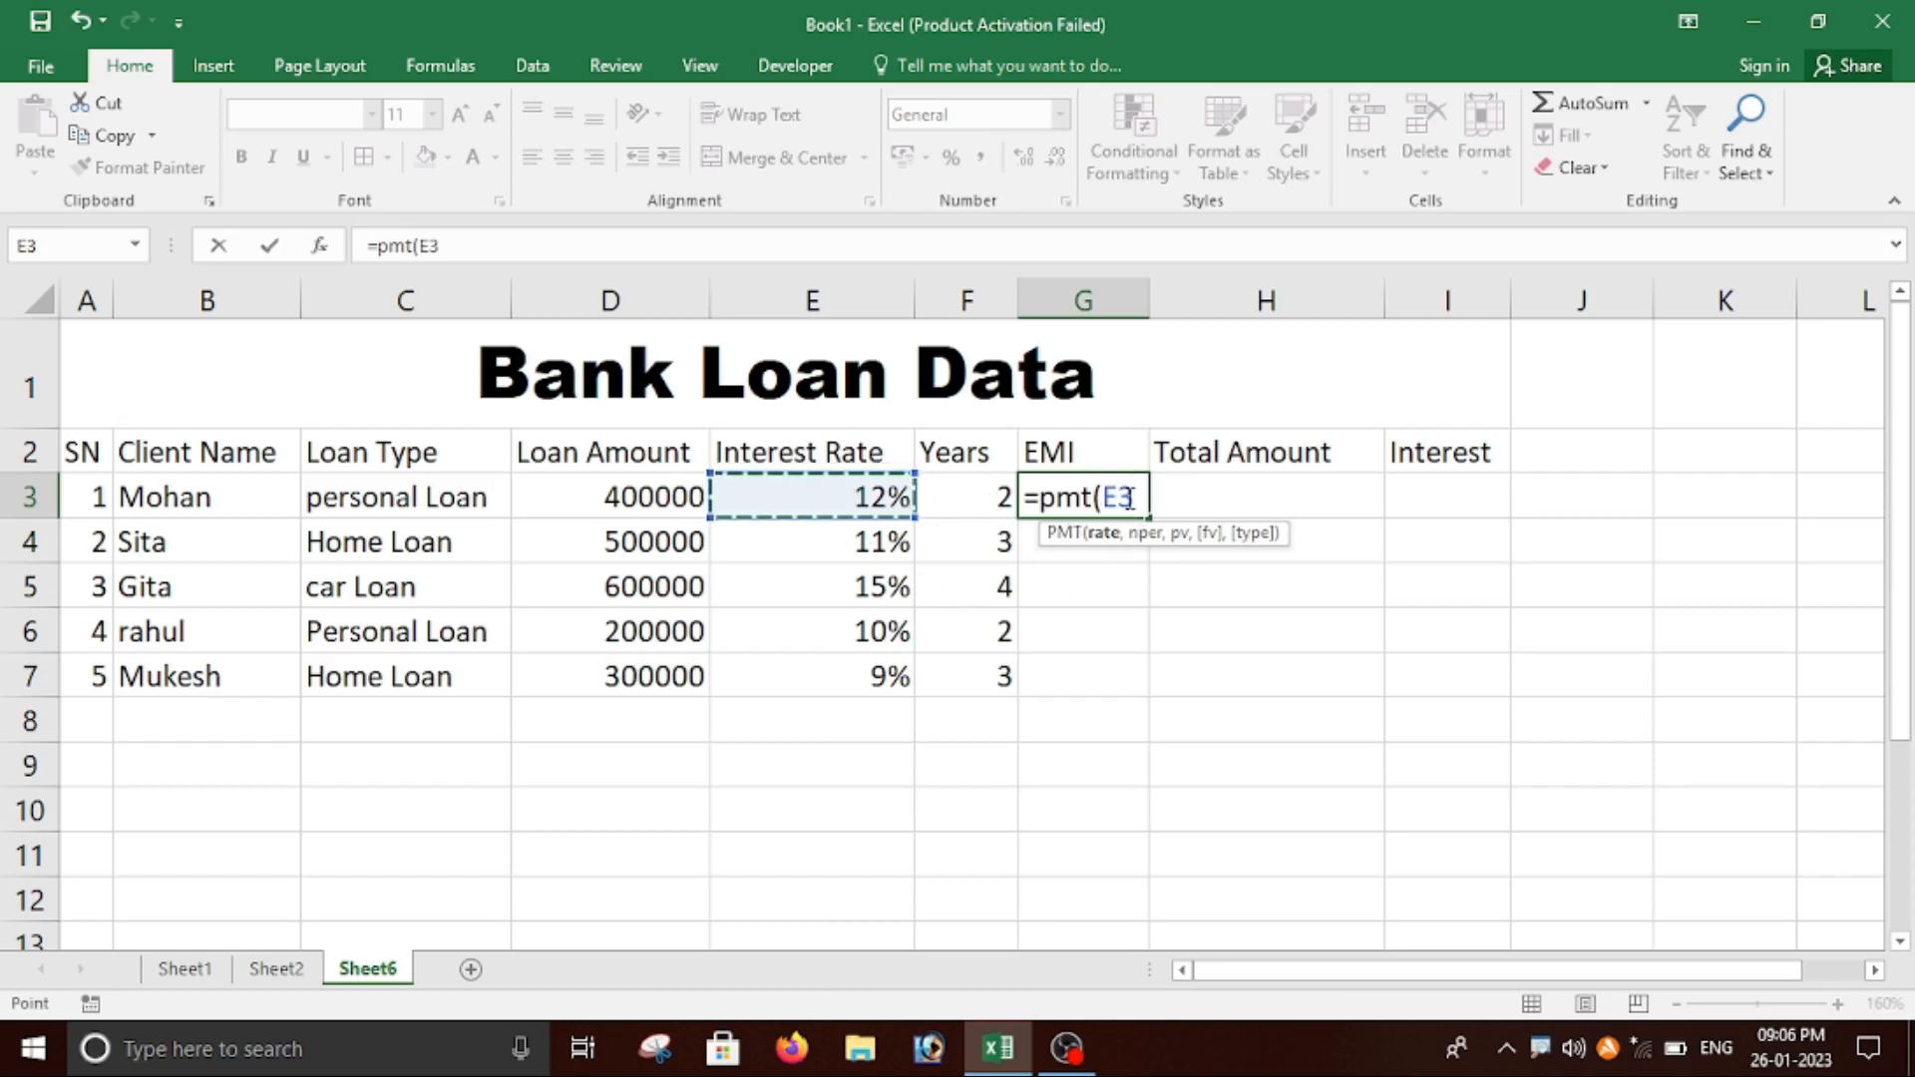
{"action": "type", "text": "/"}
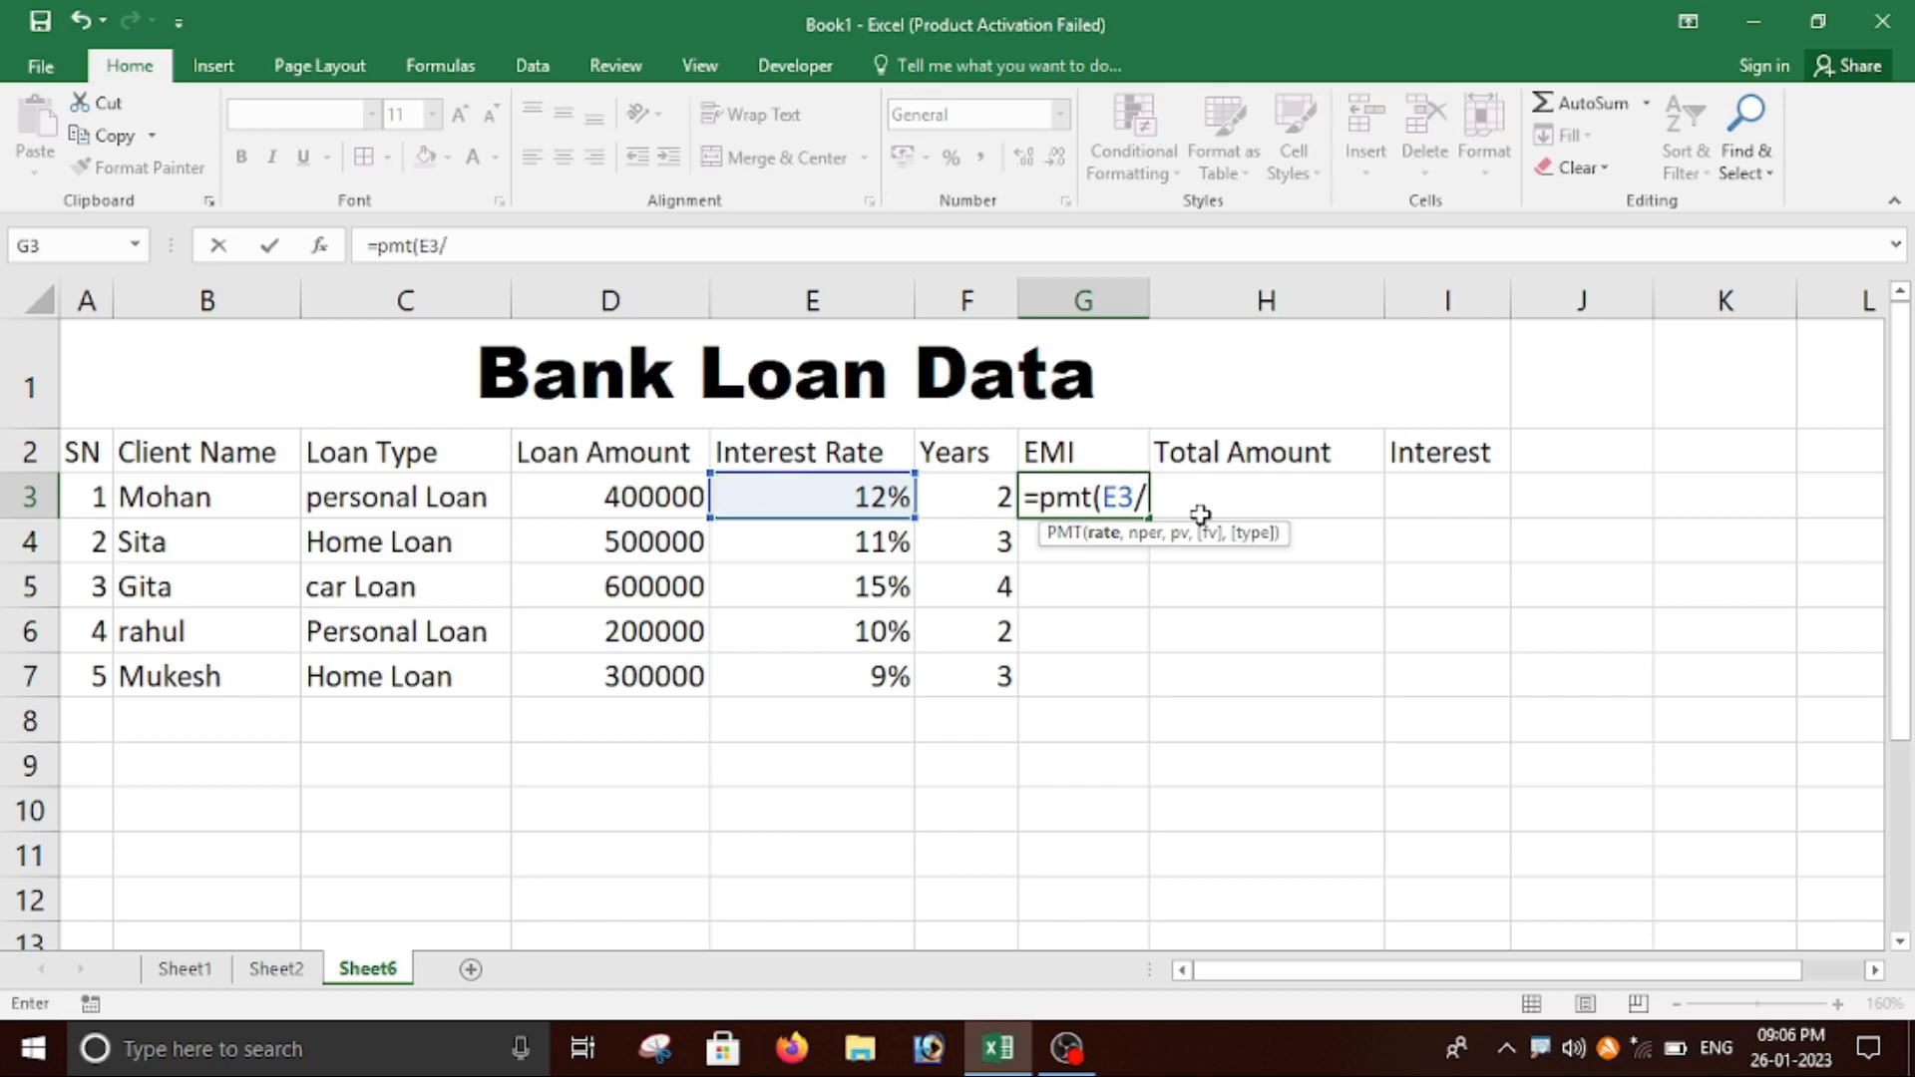
{"action": "type", "text": "12,"}
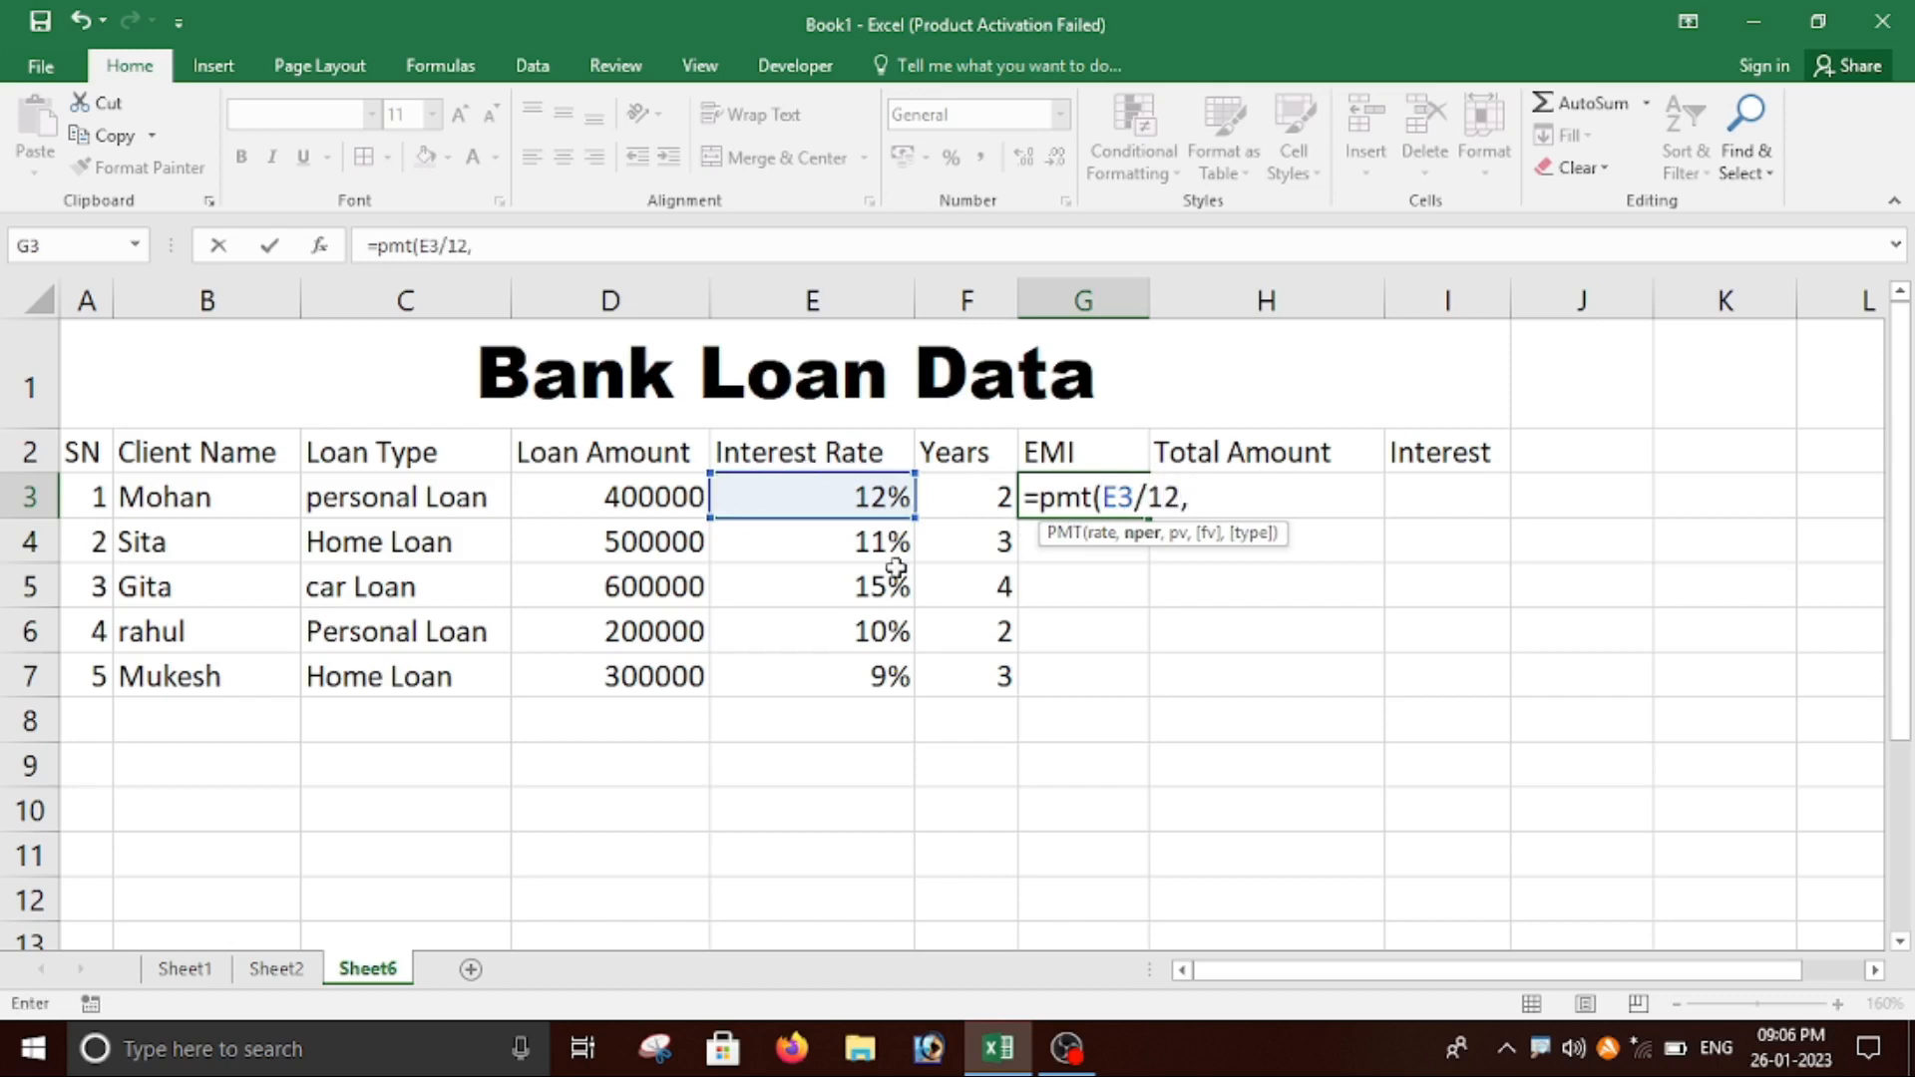
{"action": "left_click", "coordinate": [969, 497]}
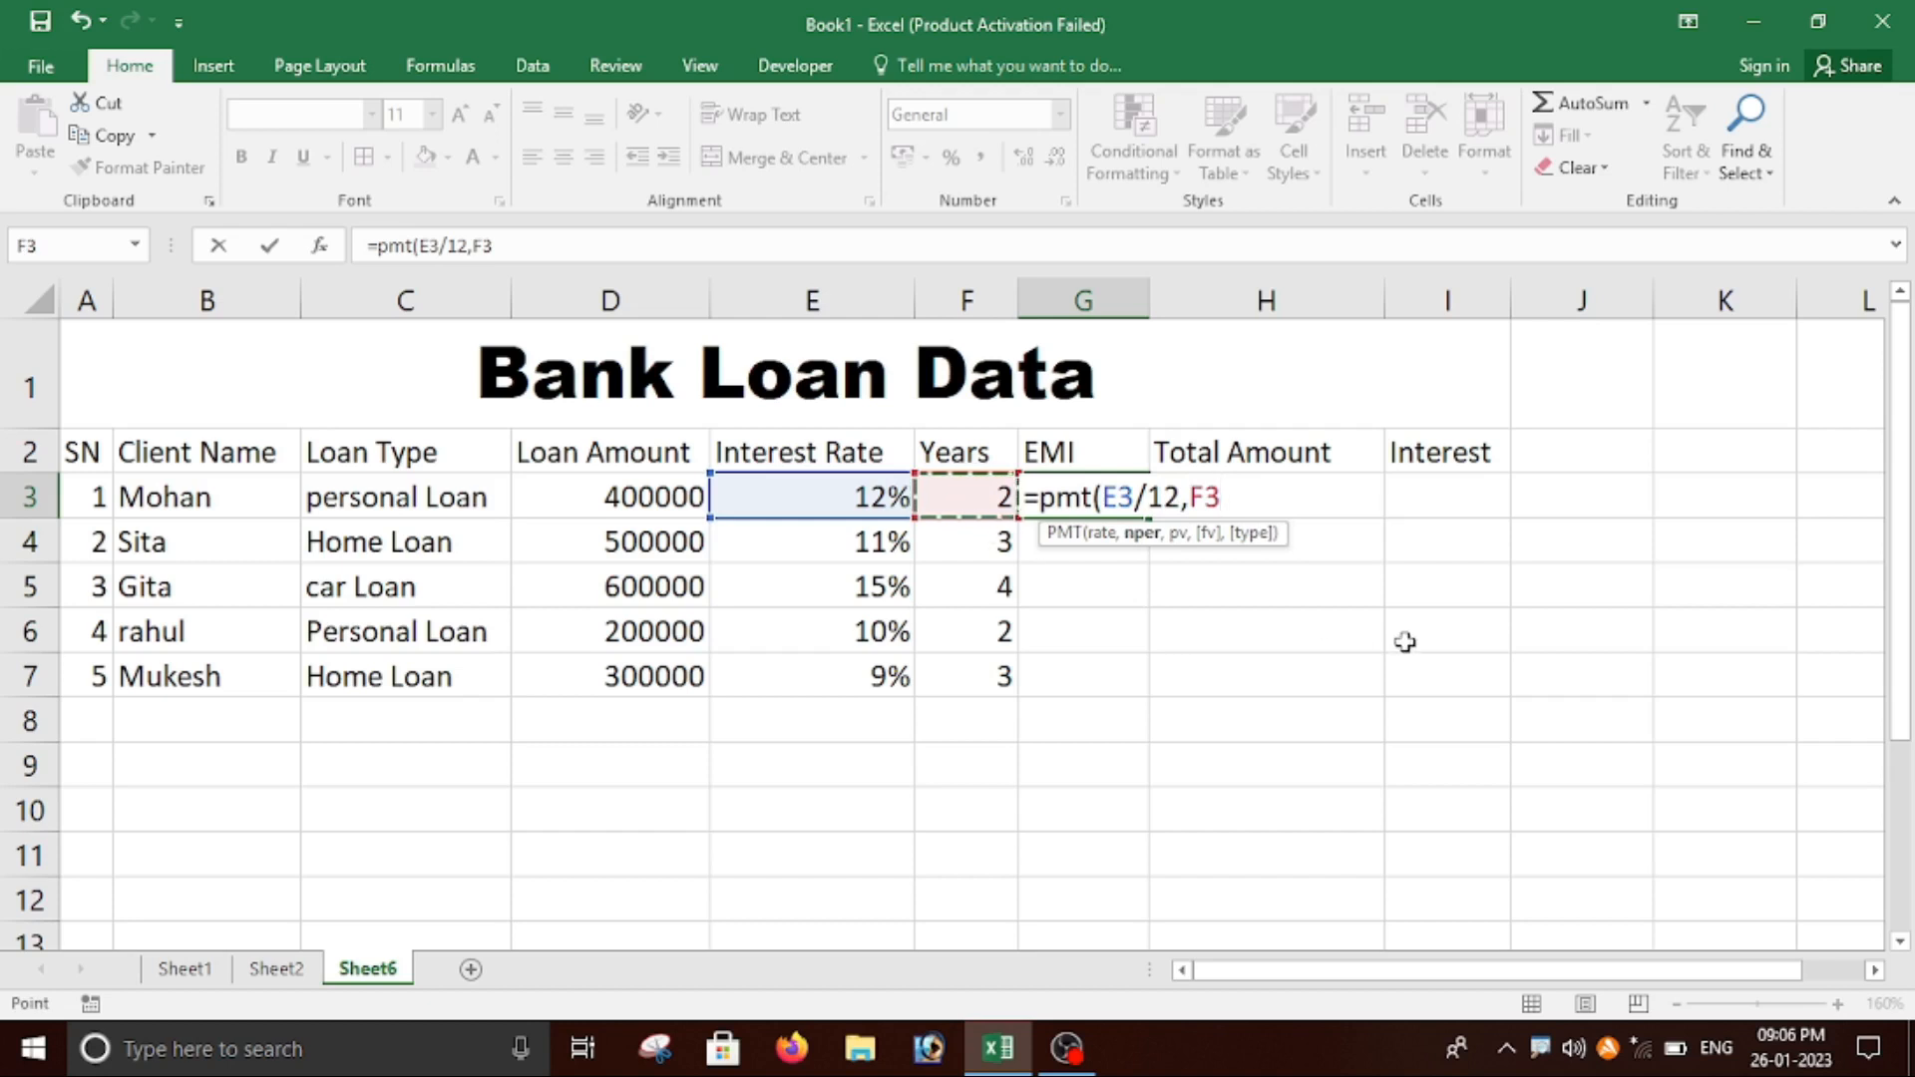
{"action": "type", "text": "*"}
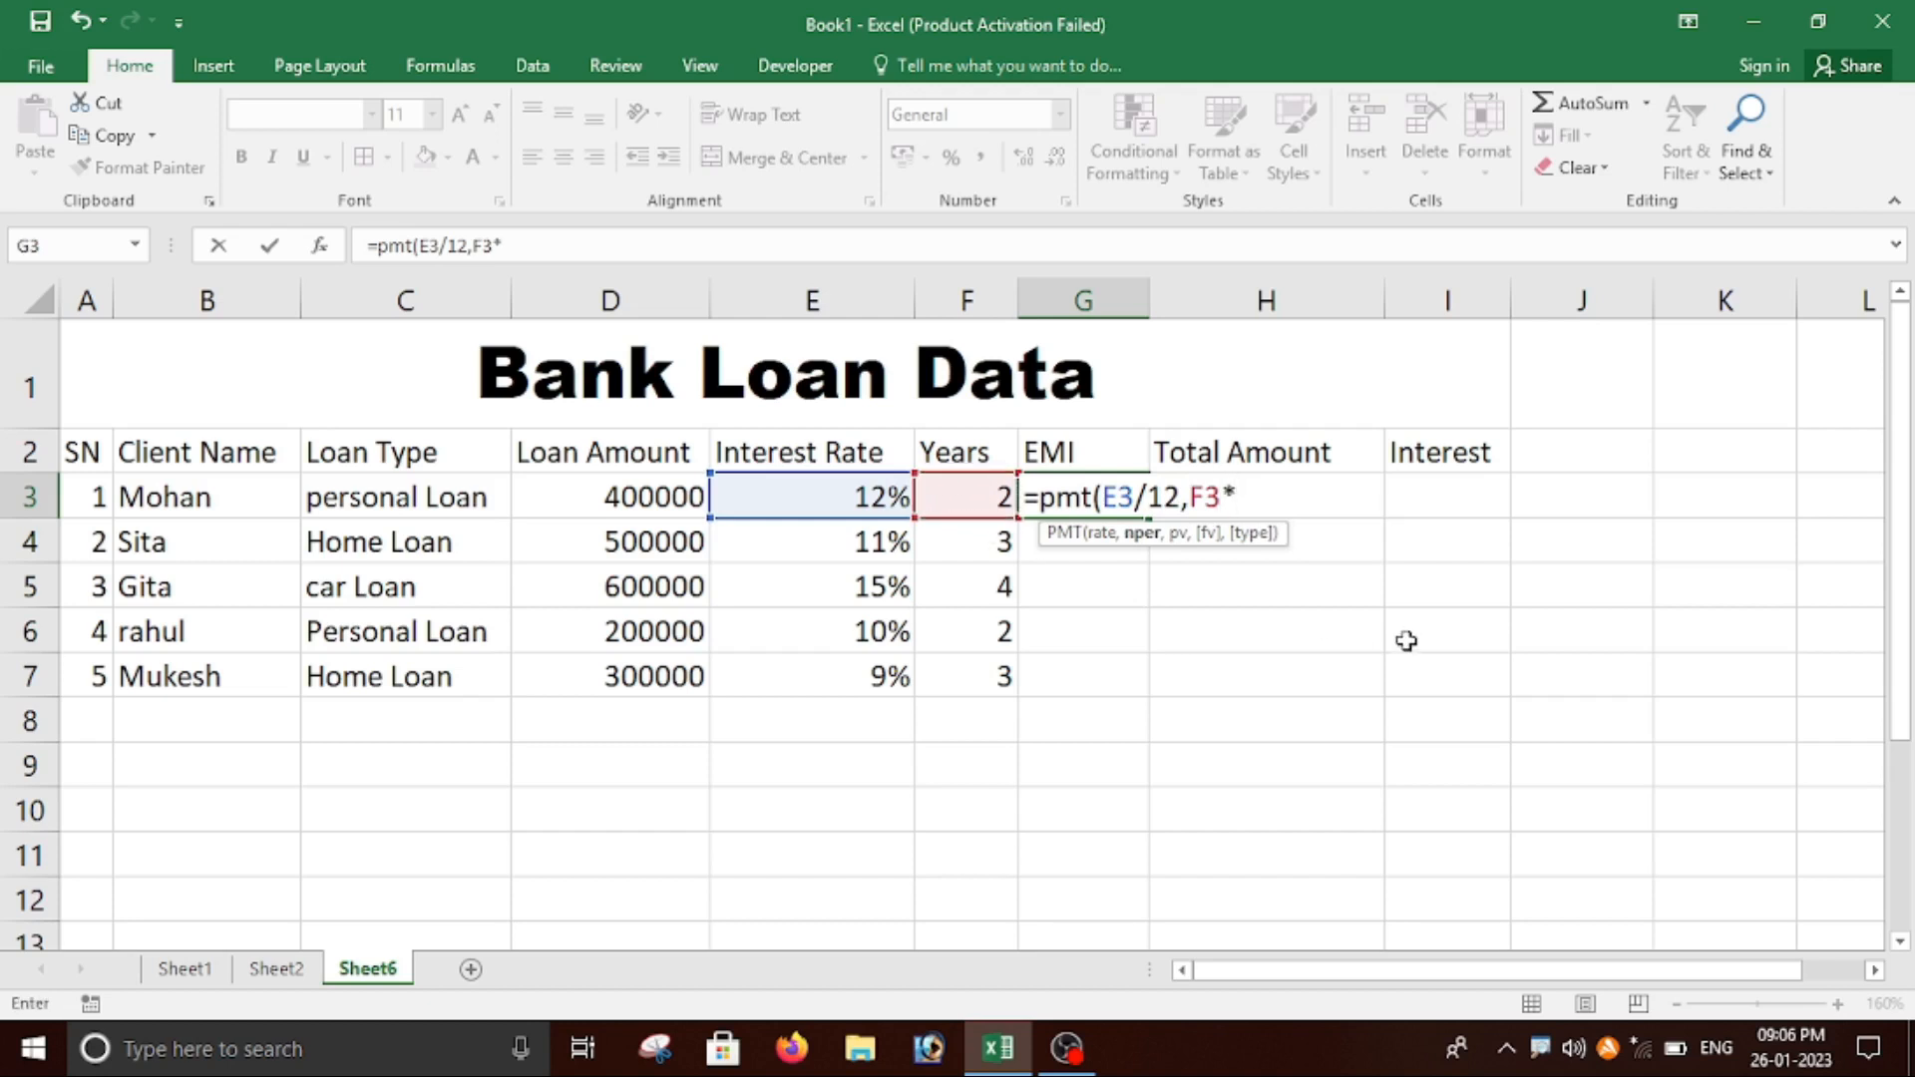
{"action": "type", "text": "12"}
{"action": "type", "text": ","}
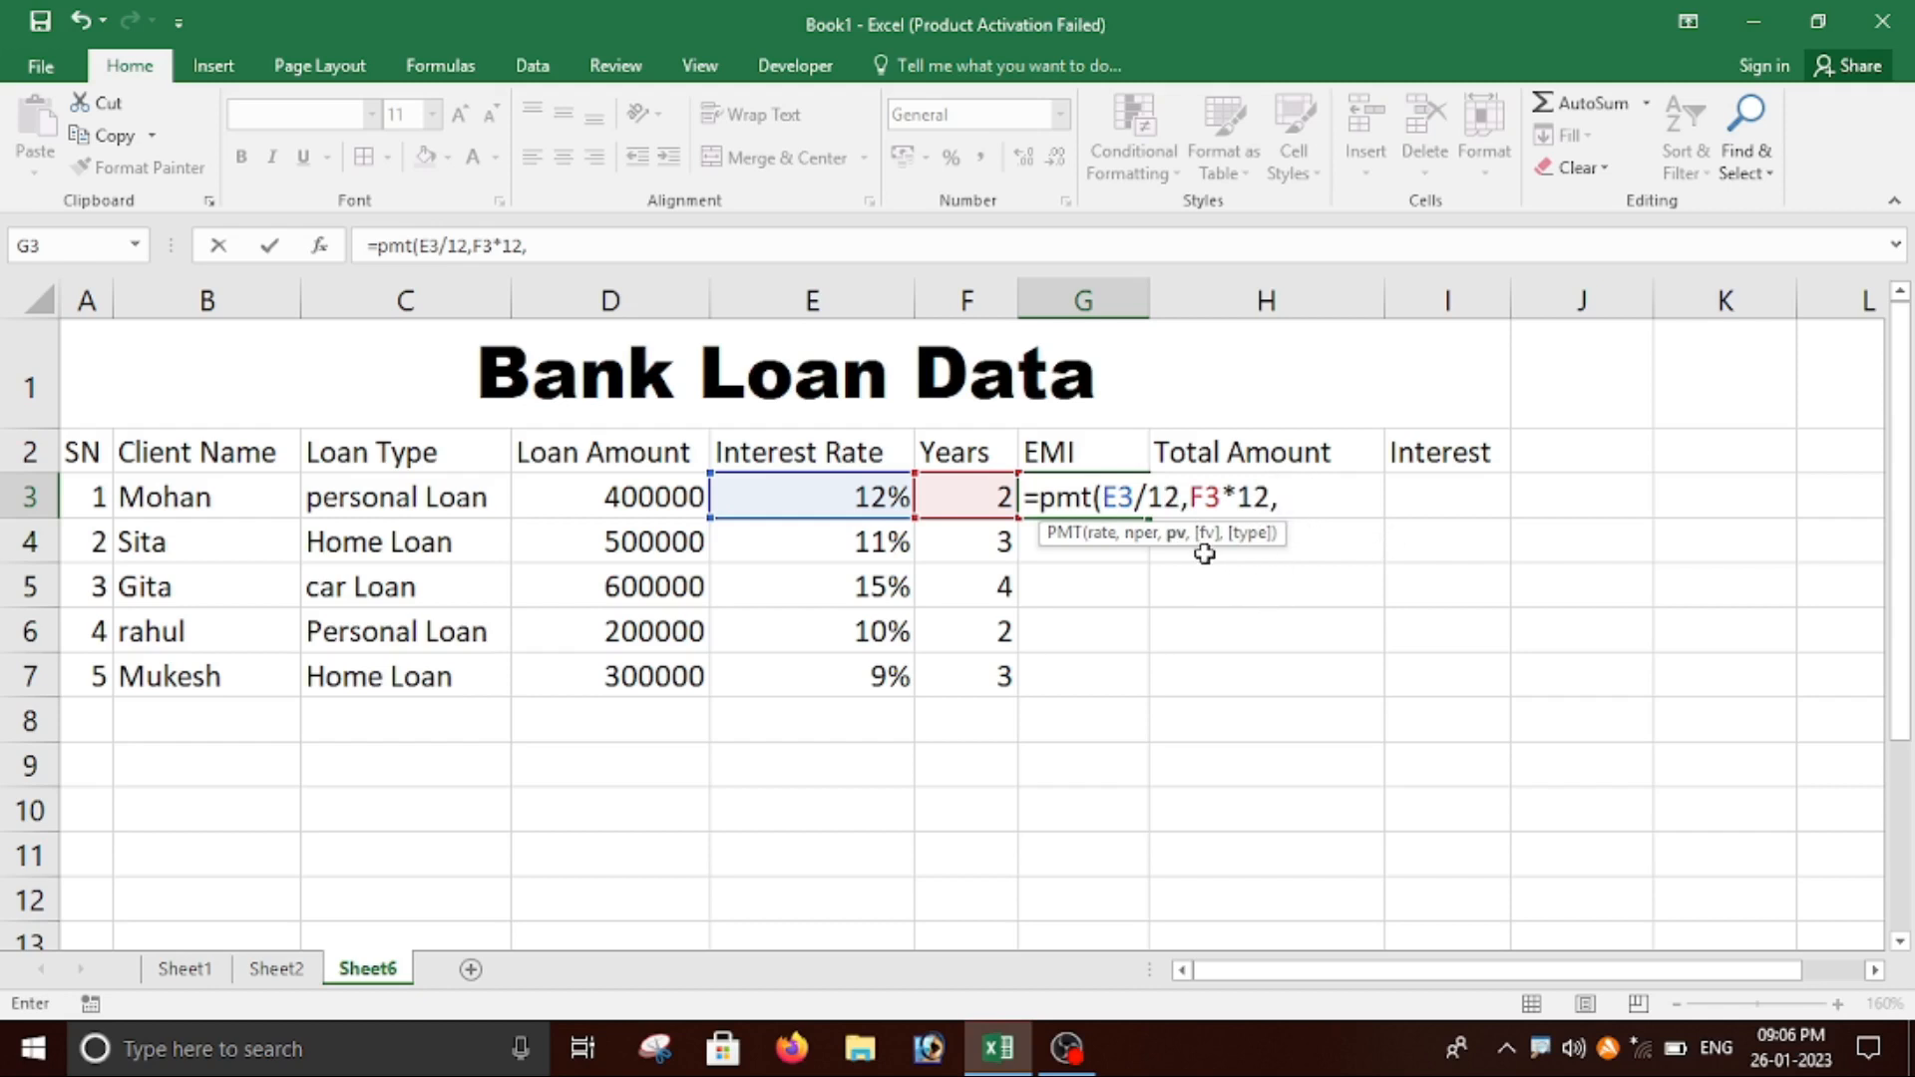
{"action": "left_click", "coordinate": [630, 488]}
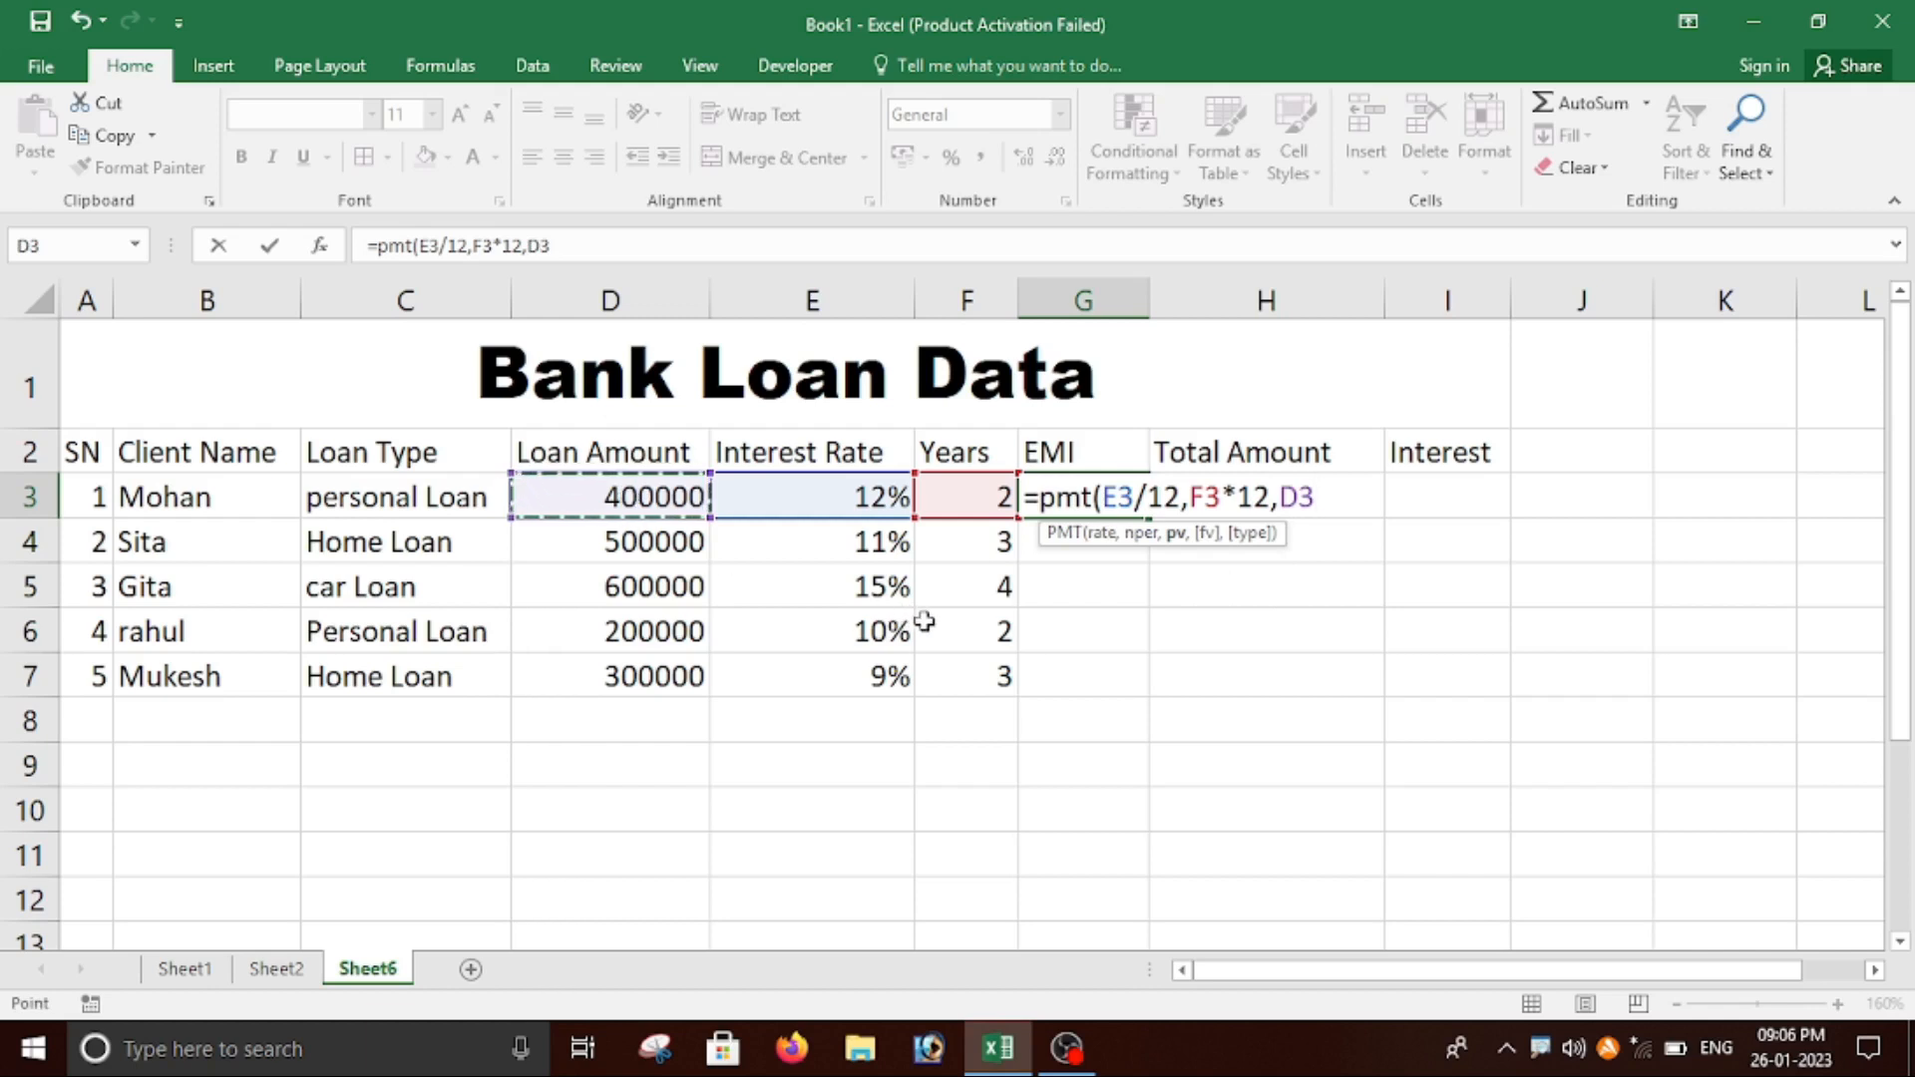
{"action": "type", "text": ")"}
{"action": "key", "text": "Return"}
{"action": "key", "text": "Up"}
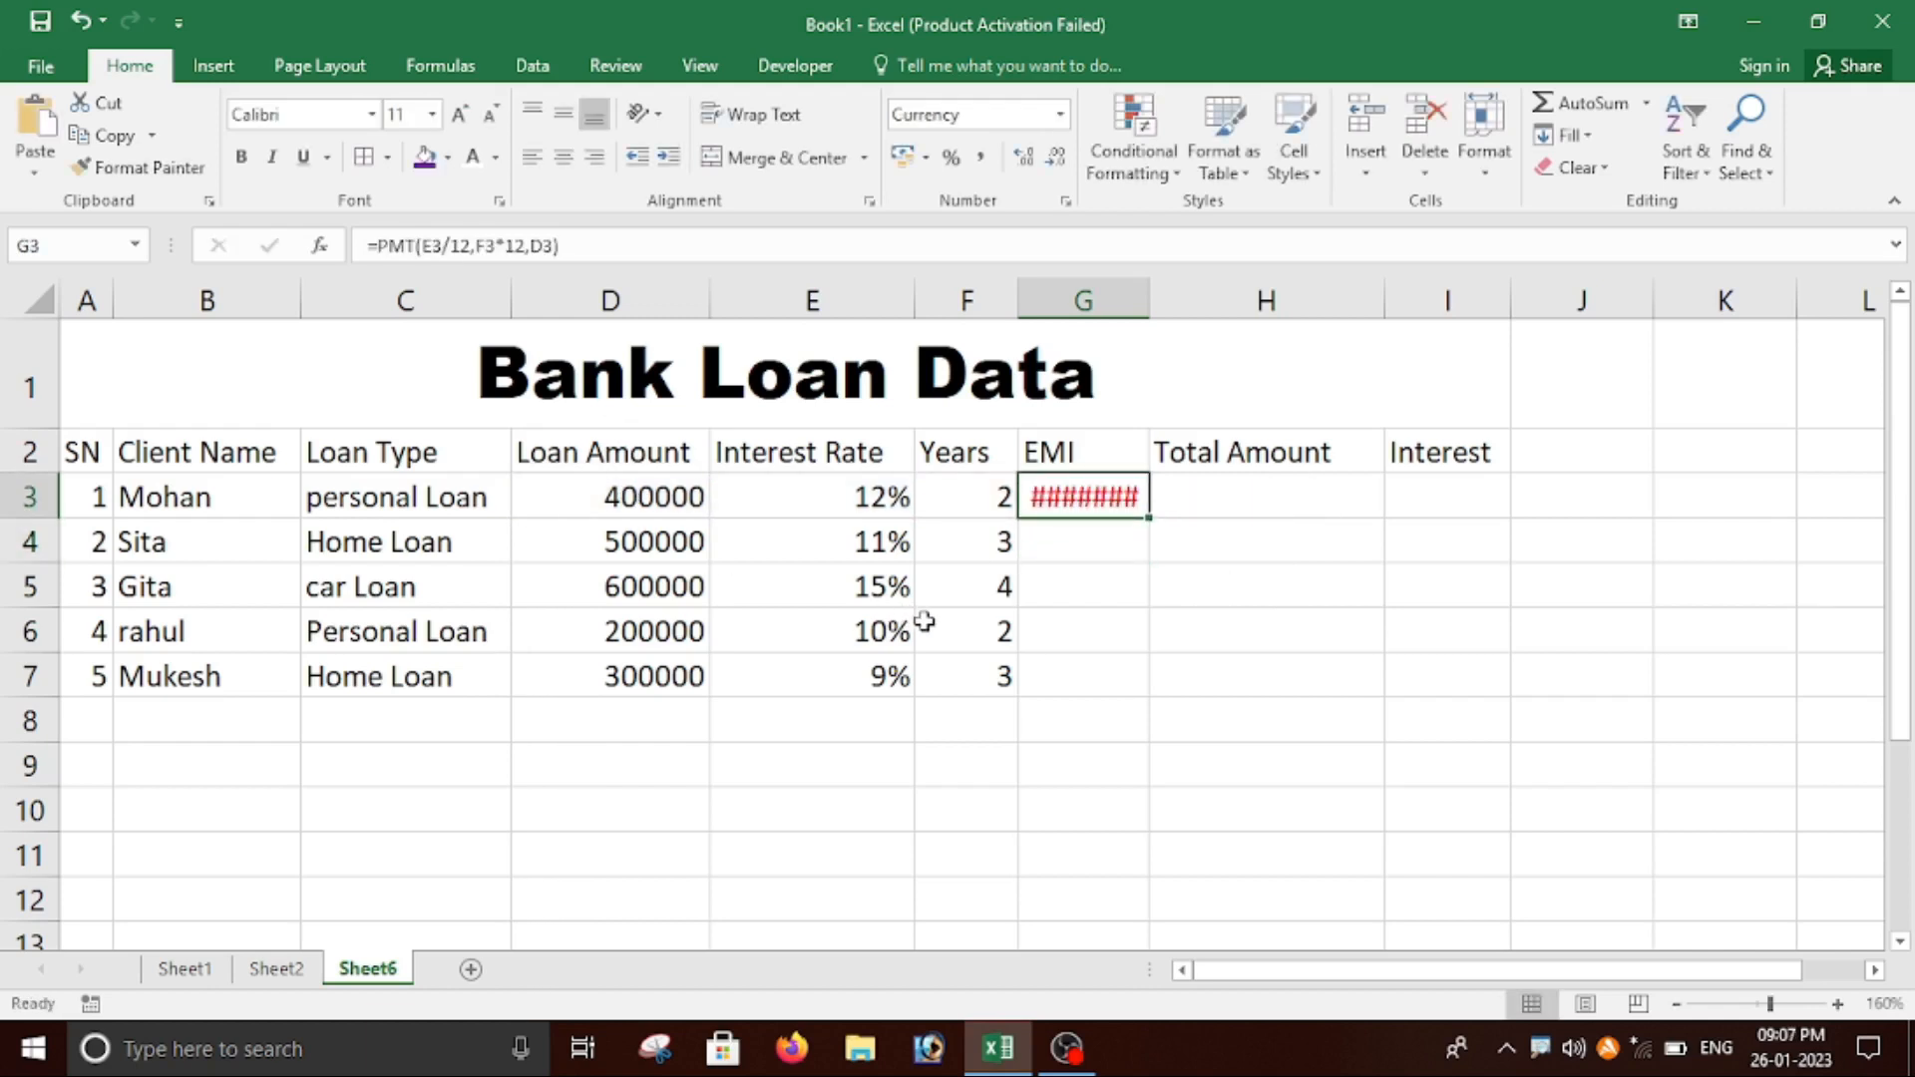
Fit the EMI column to its contents and negate the G3 formula to =-PMT(E3/12,F3*12,D3).
{"action": "double_click", "coordinate": [1149, 296]}
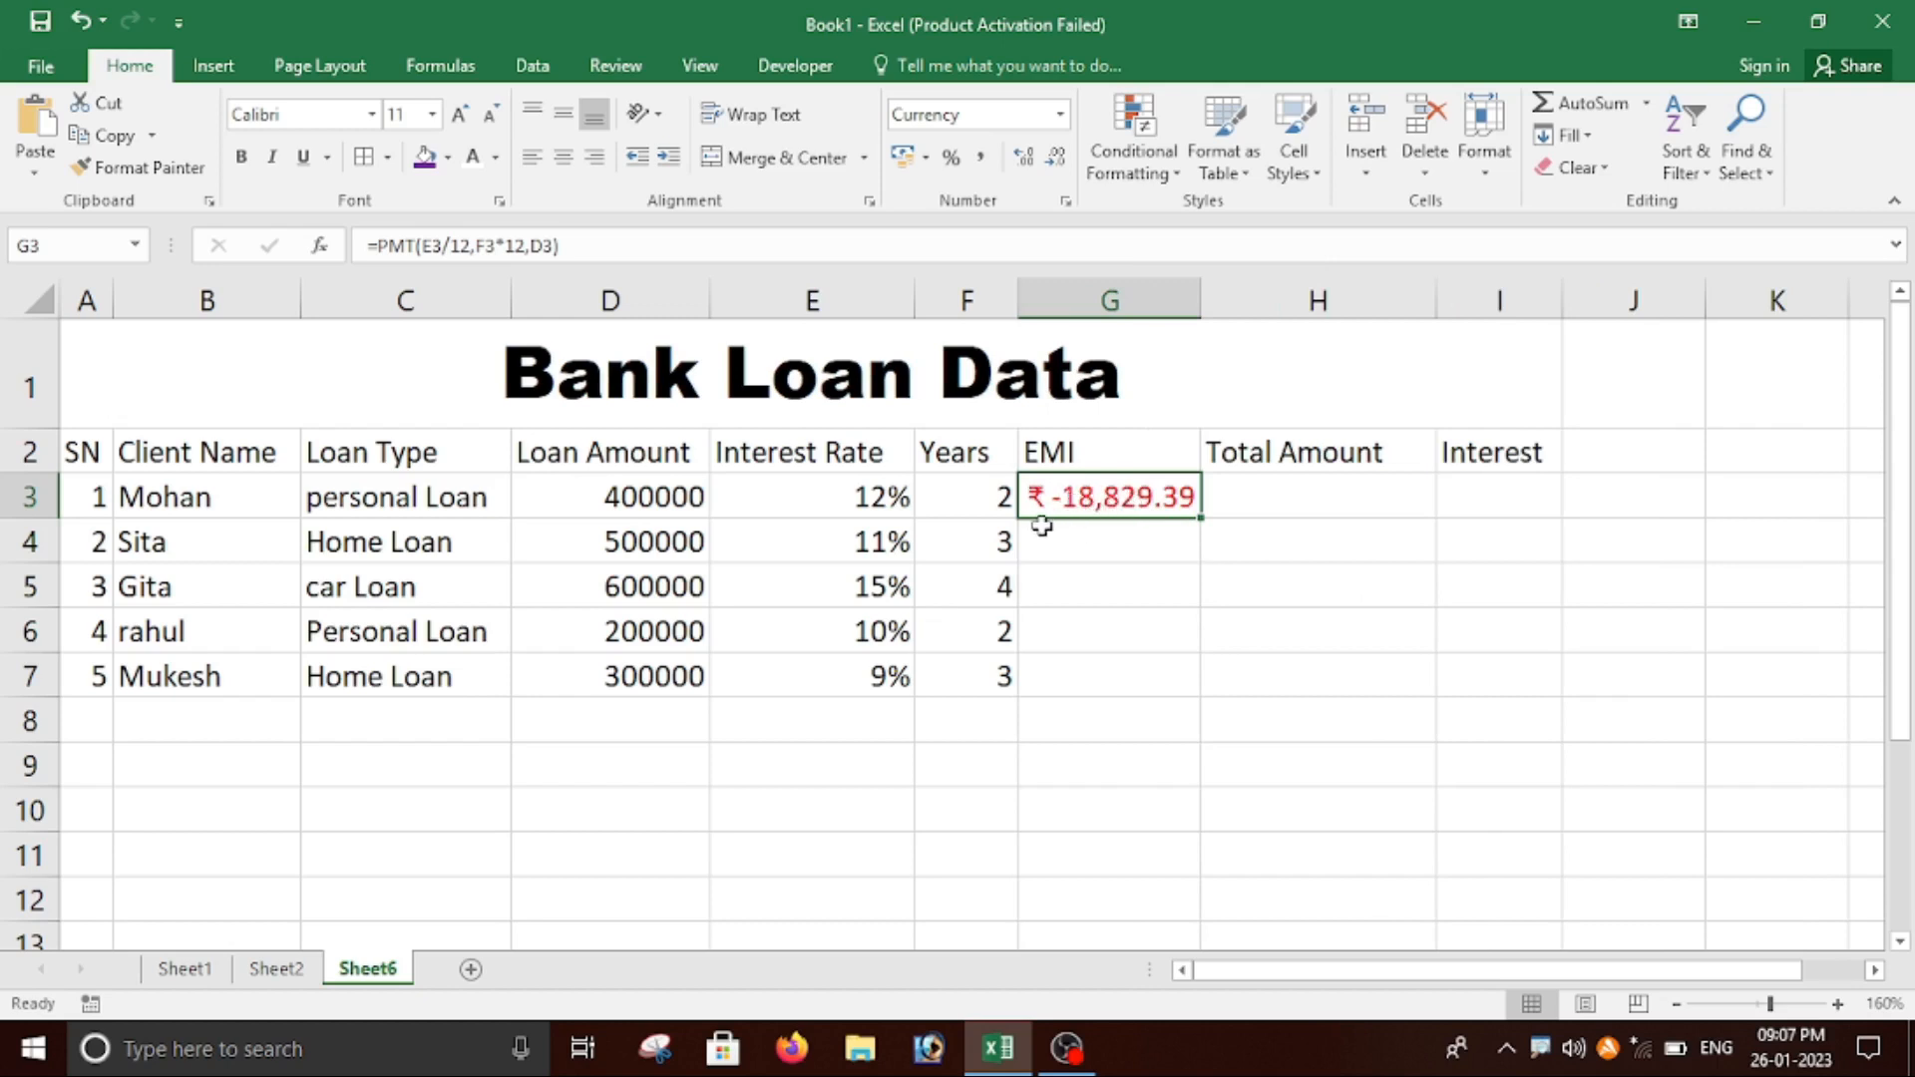
{"action": "key", "text": "F2"}
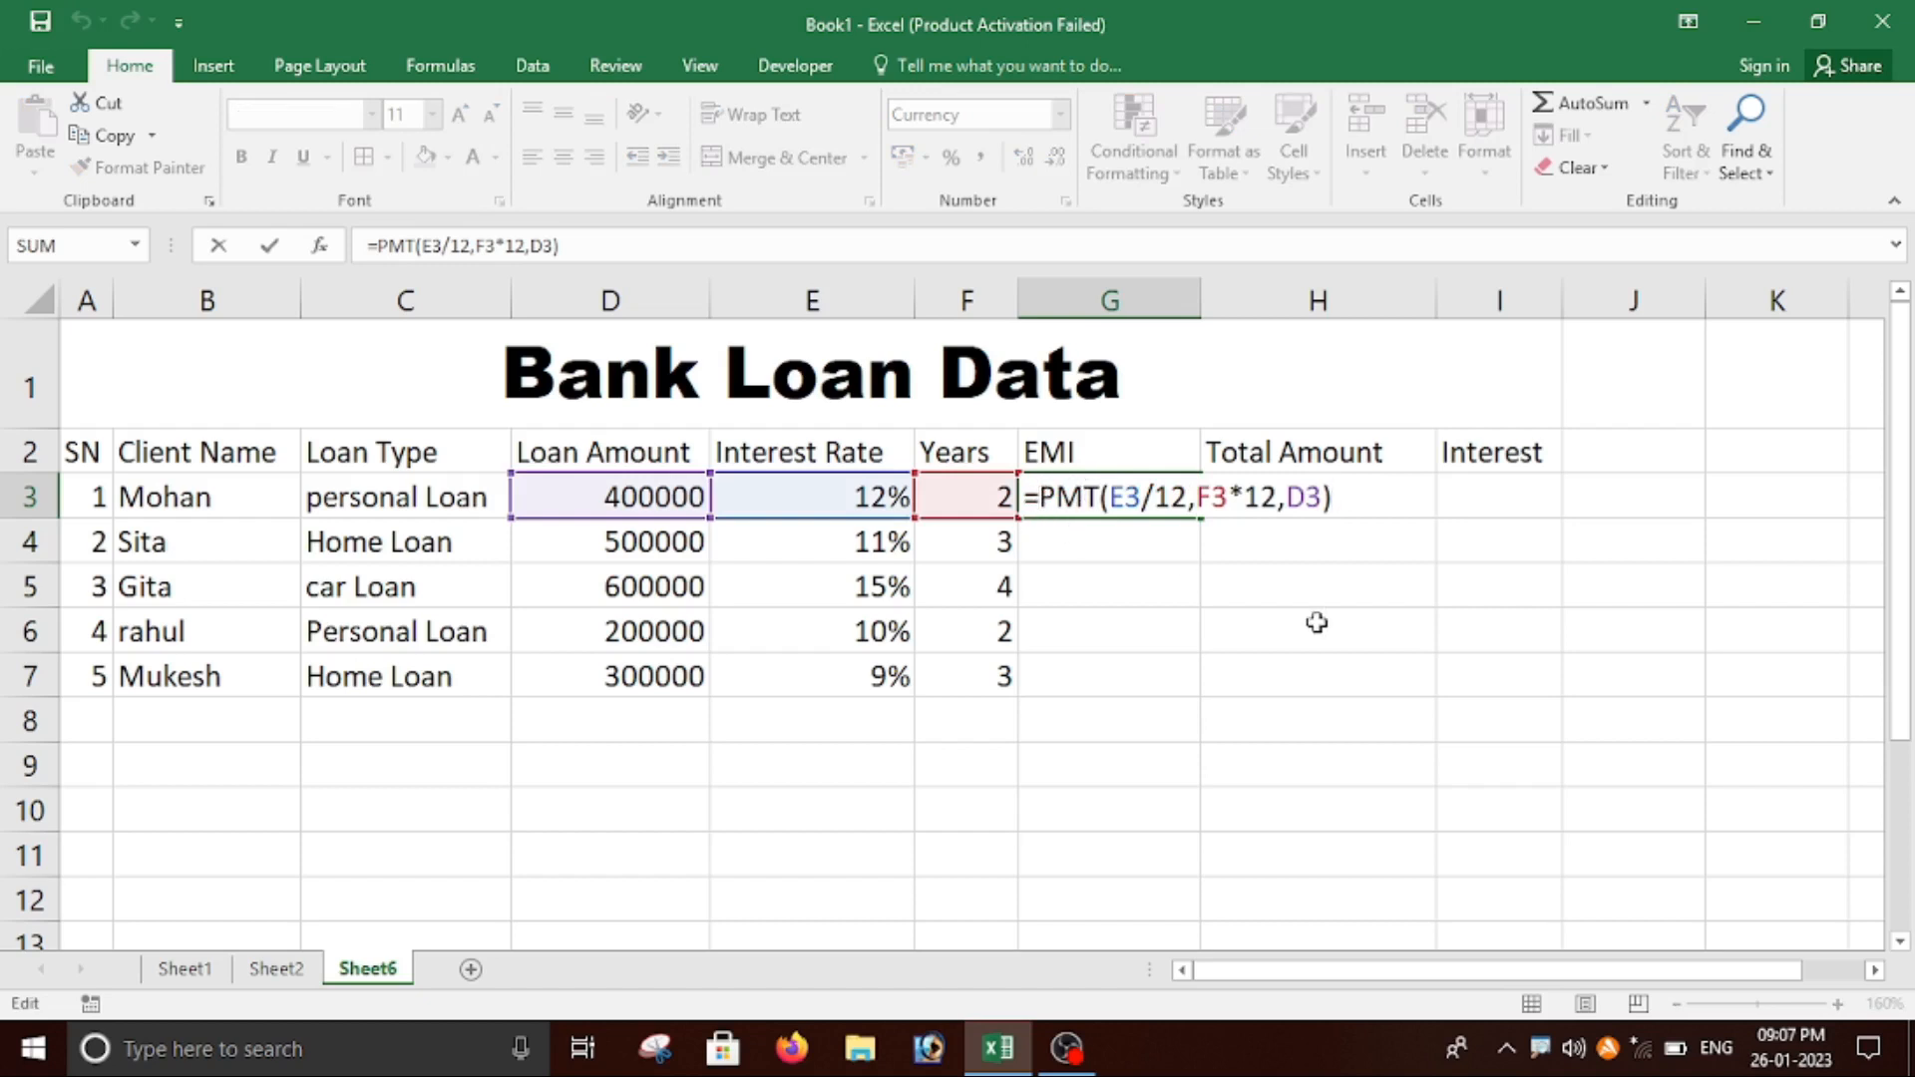
{"action": "type", "text": "-"}
{"action": "key", "text": "Return"}
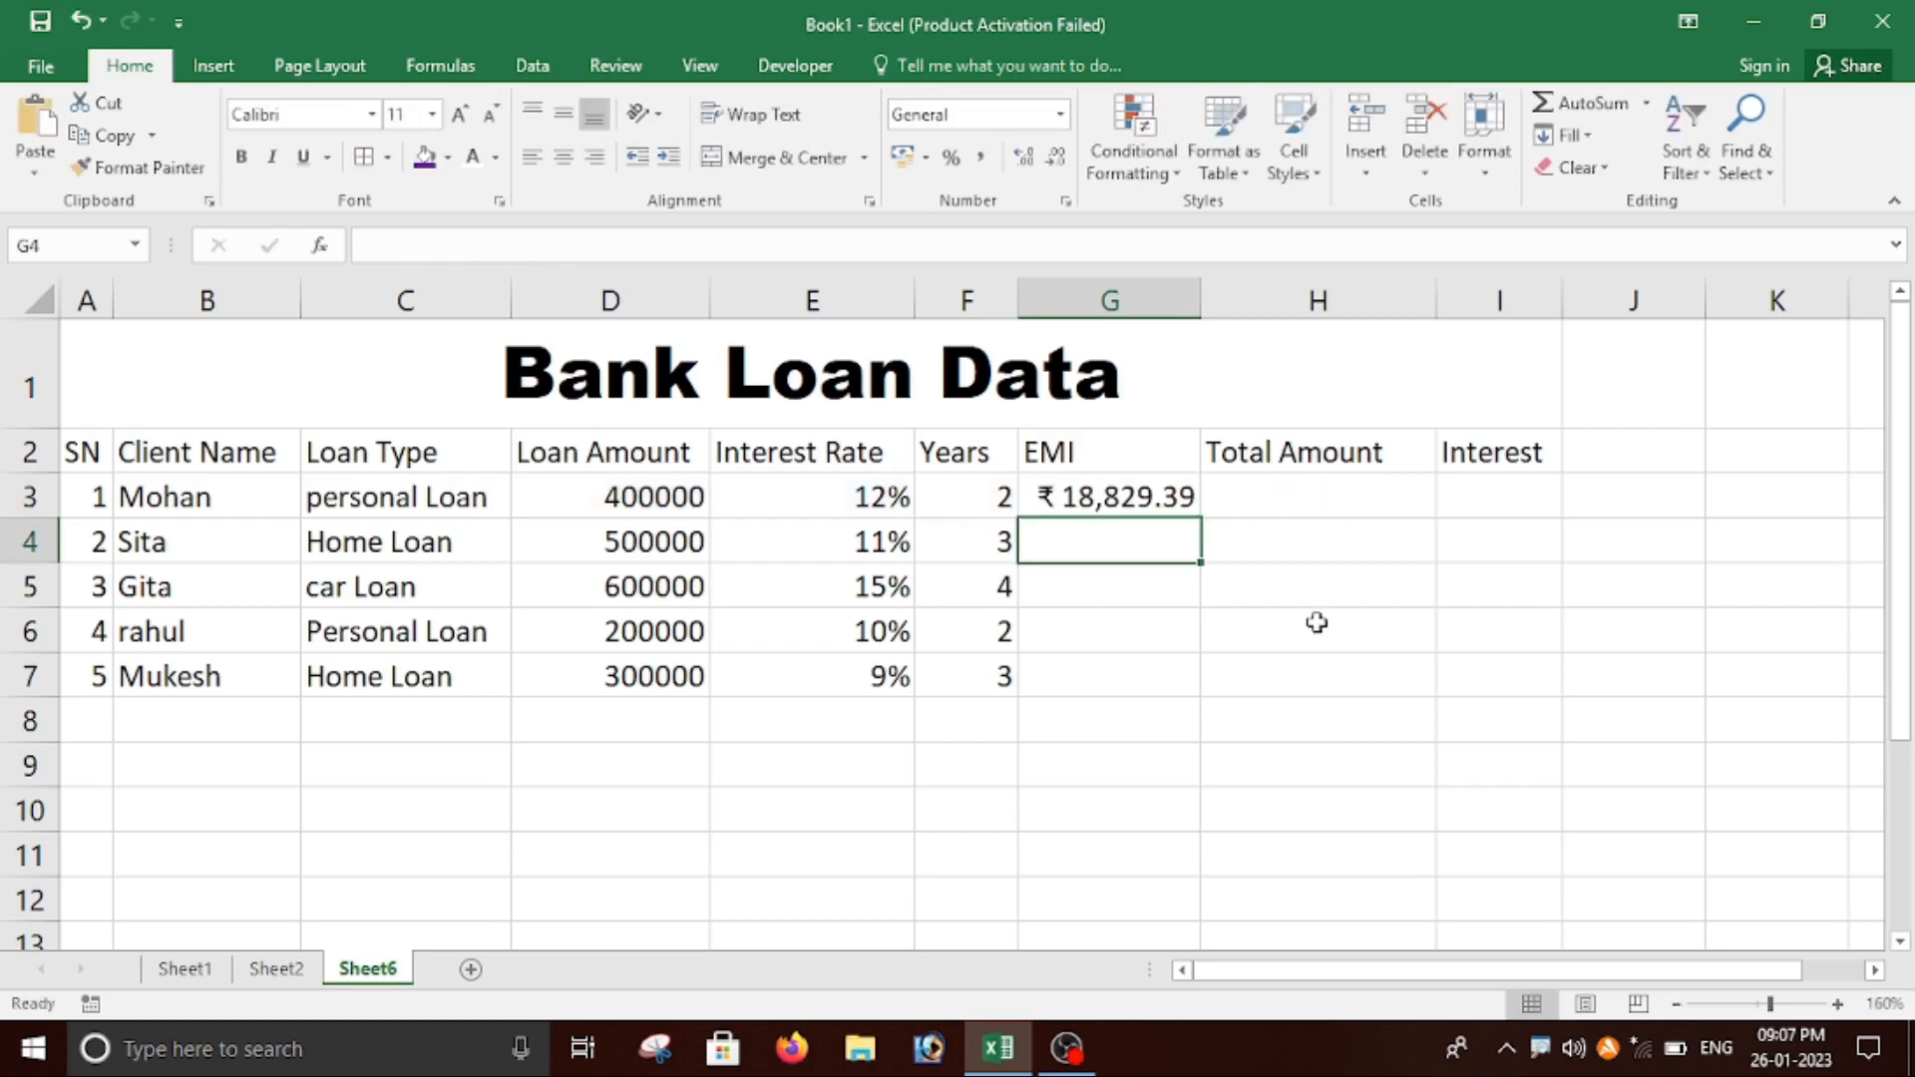
Remove both decimal places from the EMI value in G3.
{"action": "left_click", "coordinate": [1107, 499]}
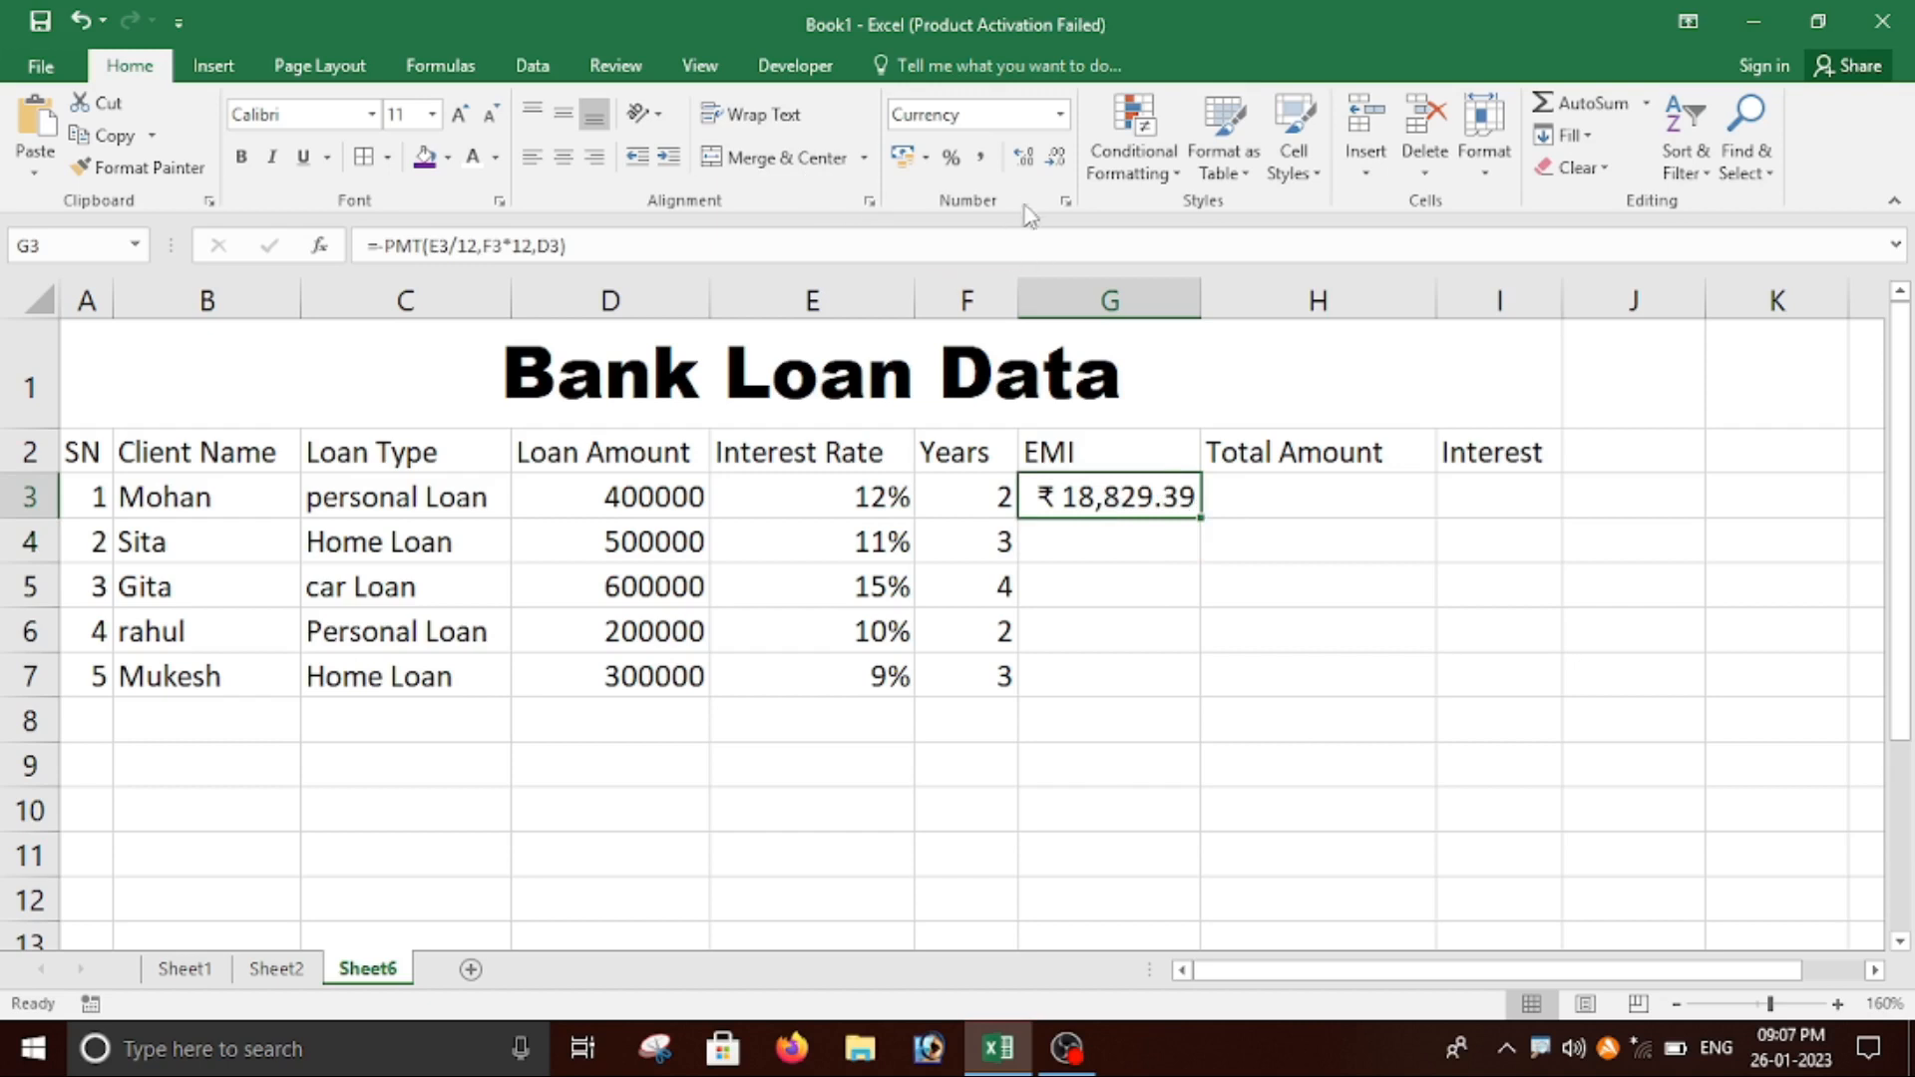
{"action": "left_click", "coordinate": [1065, 164]}
{"action": "left_click", "coordinate": [1066, 164]}
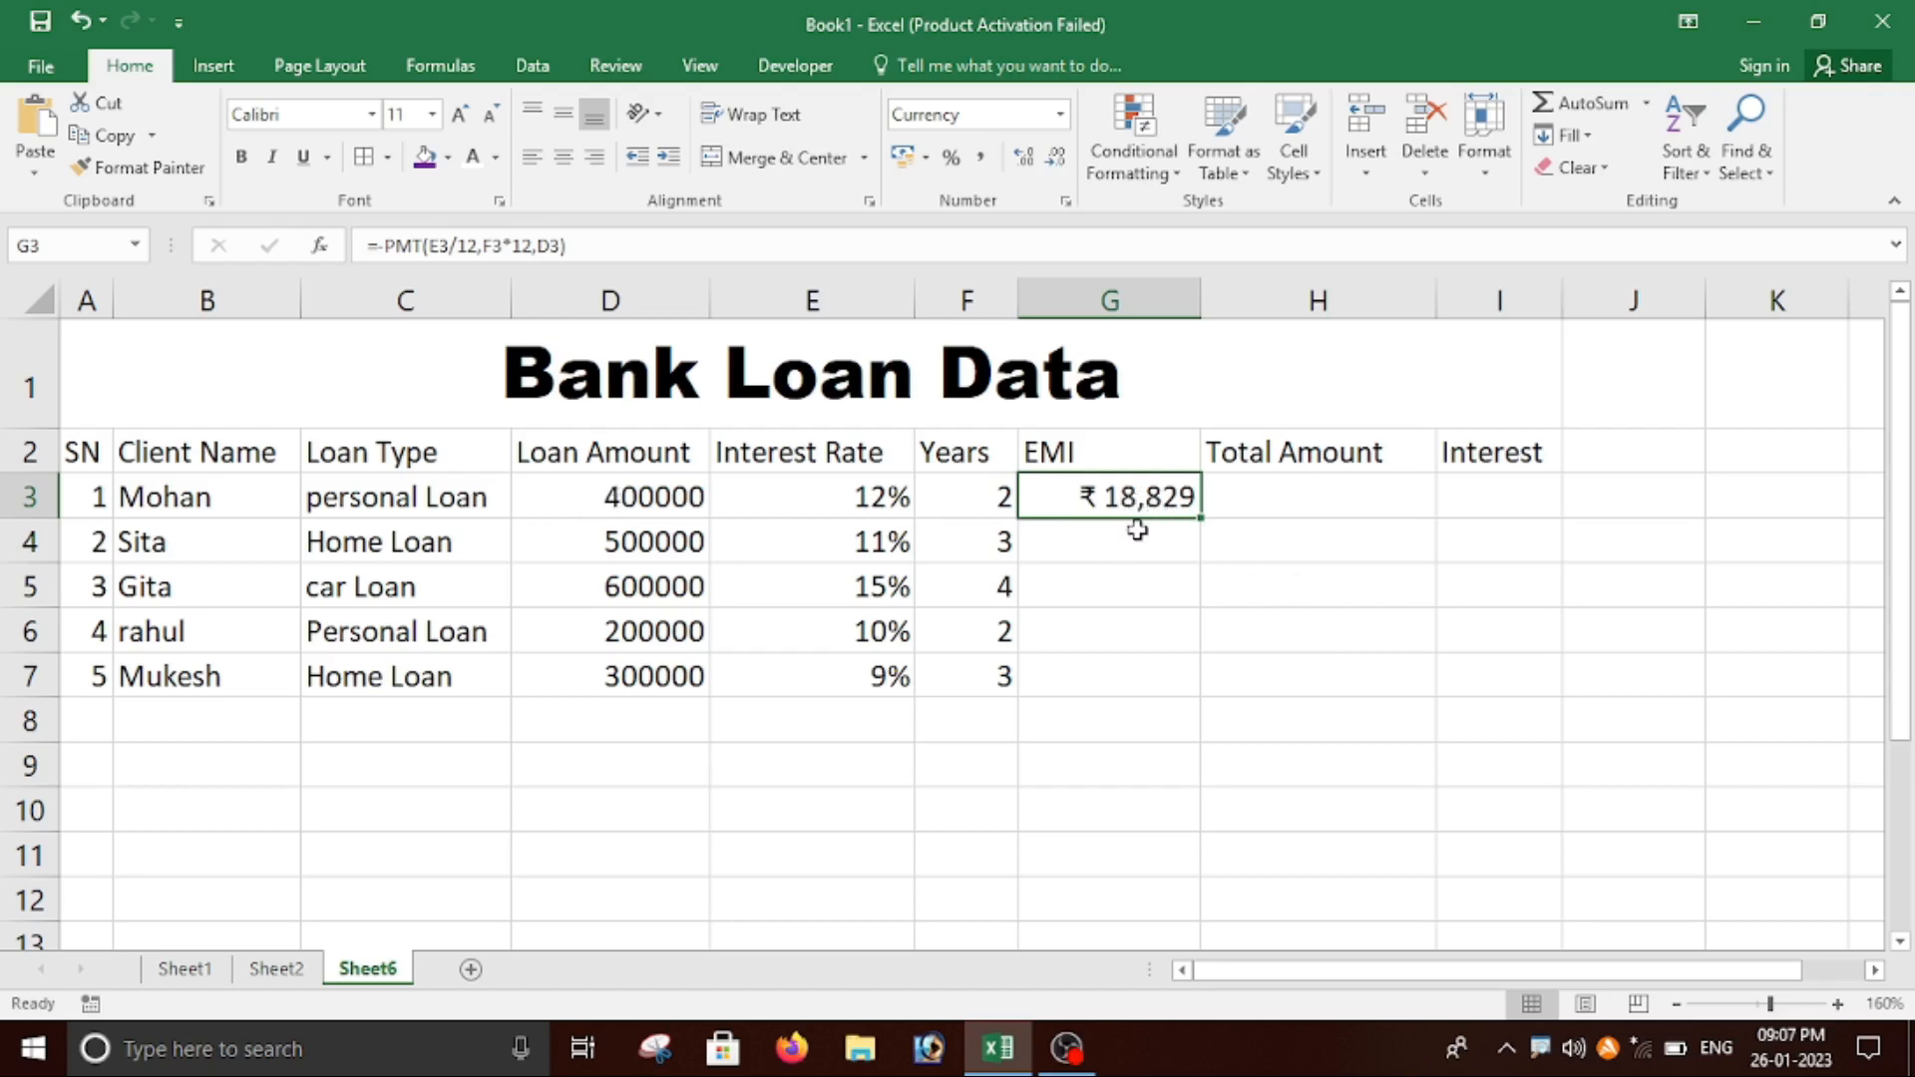
Fill the EMI formula from G3 down to G7 for the remaining clients.
{"action": "left_click", "coordinate": [1303, 490]}
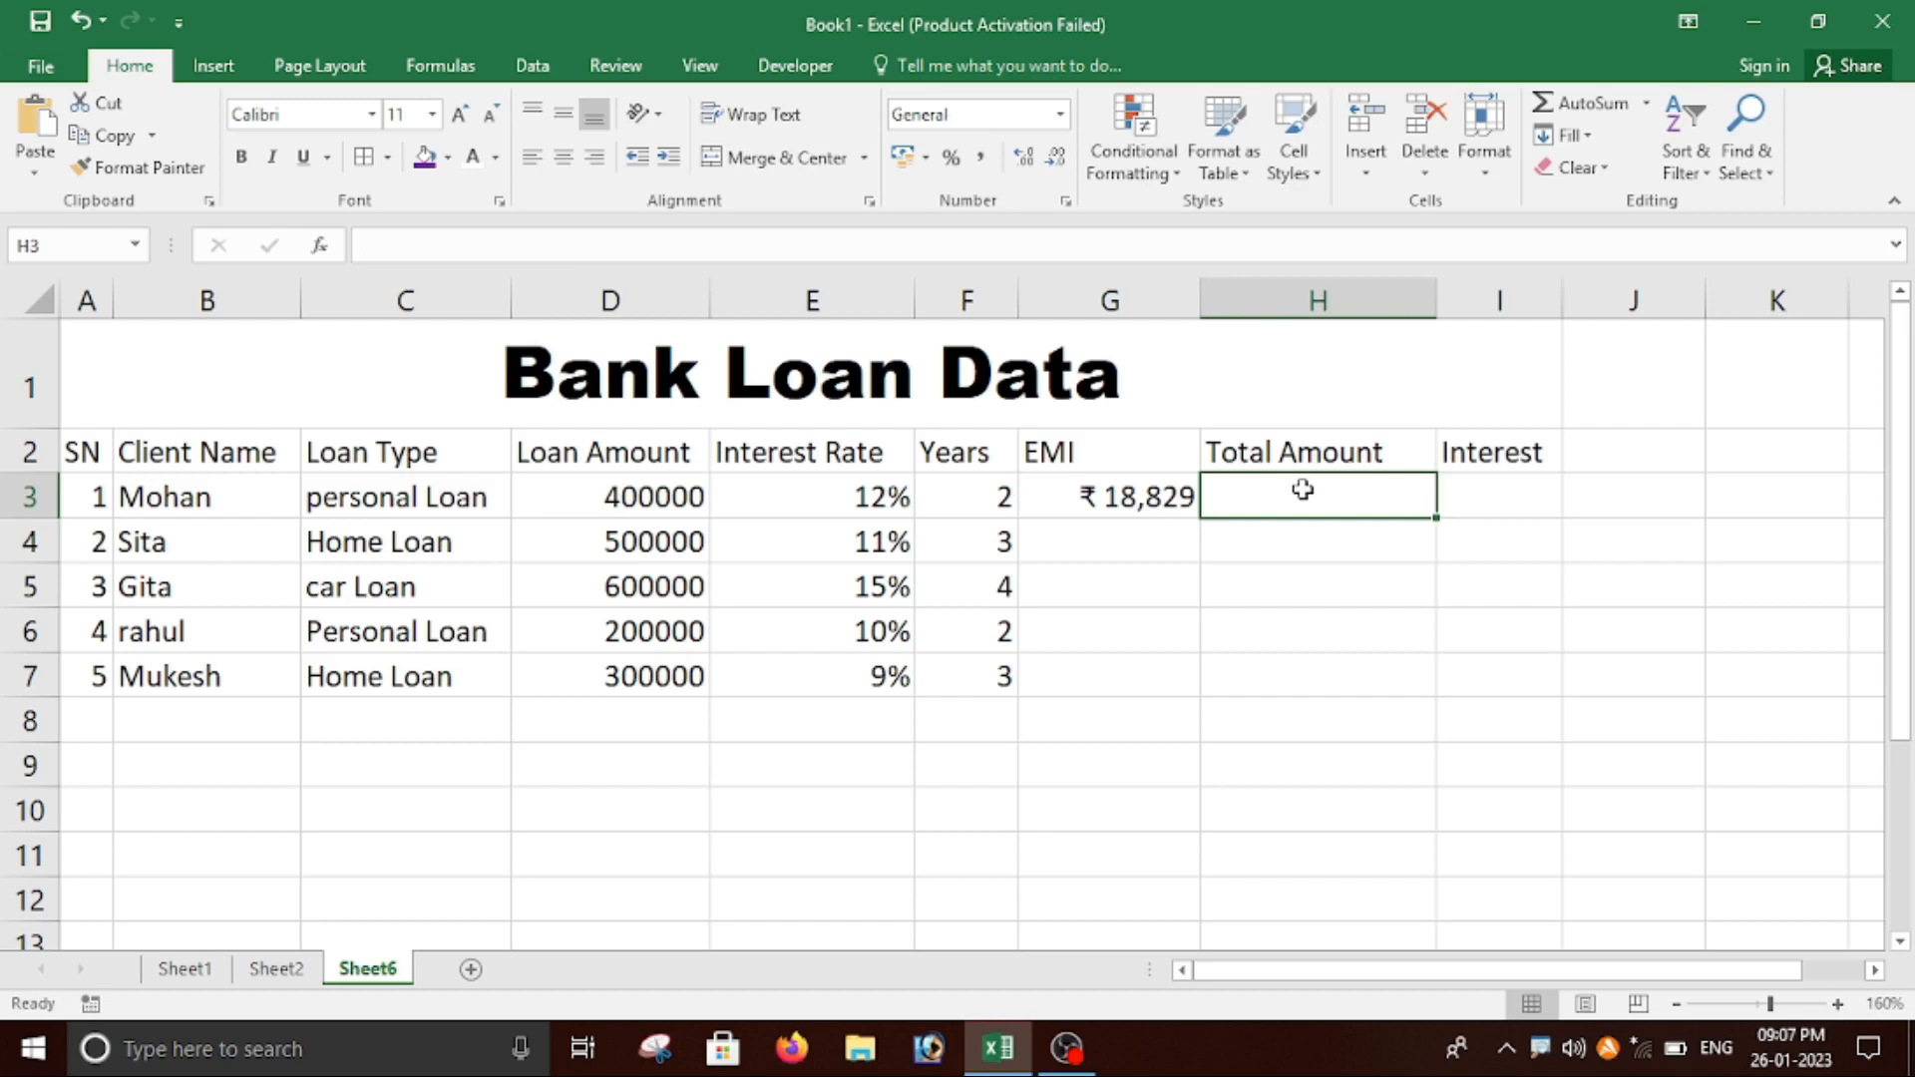
{"action": "left_click", "coordinate": [1137, 495]}
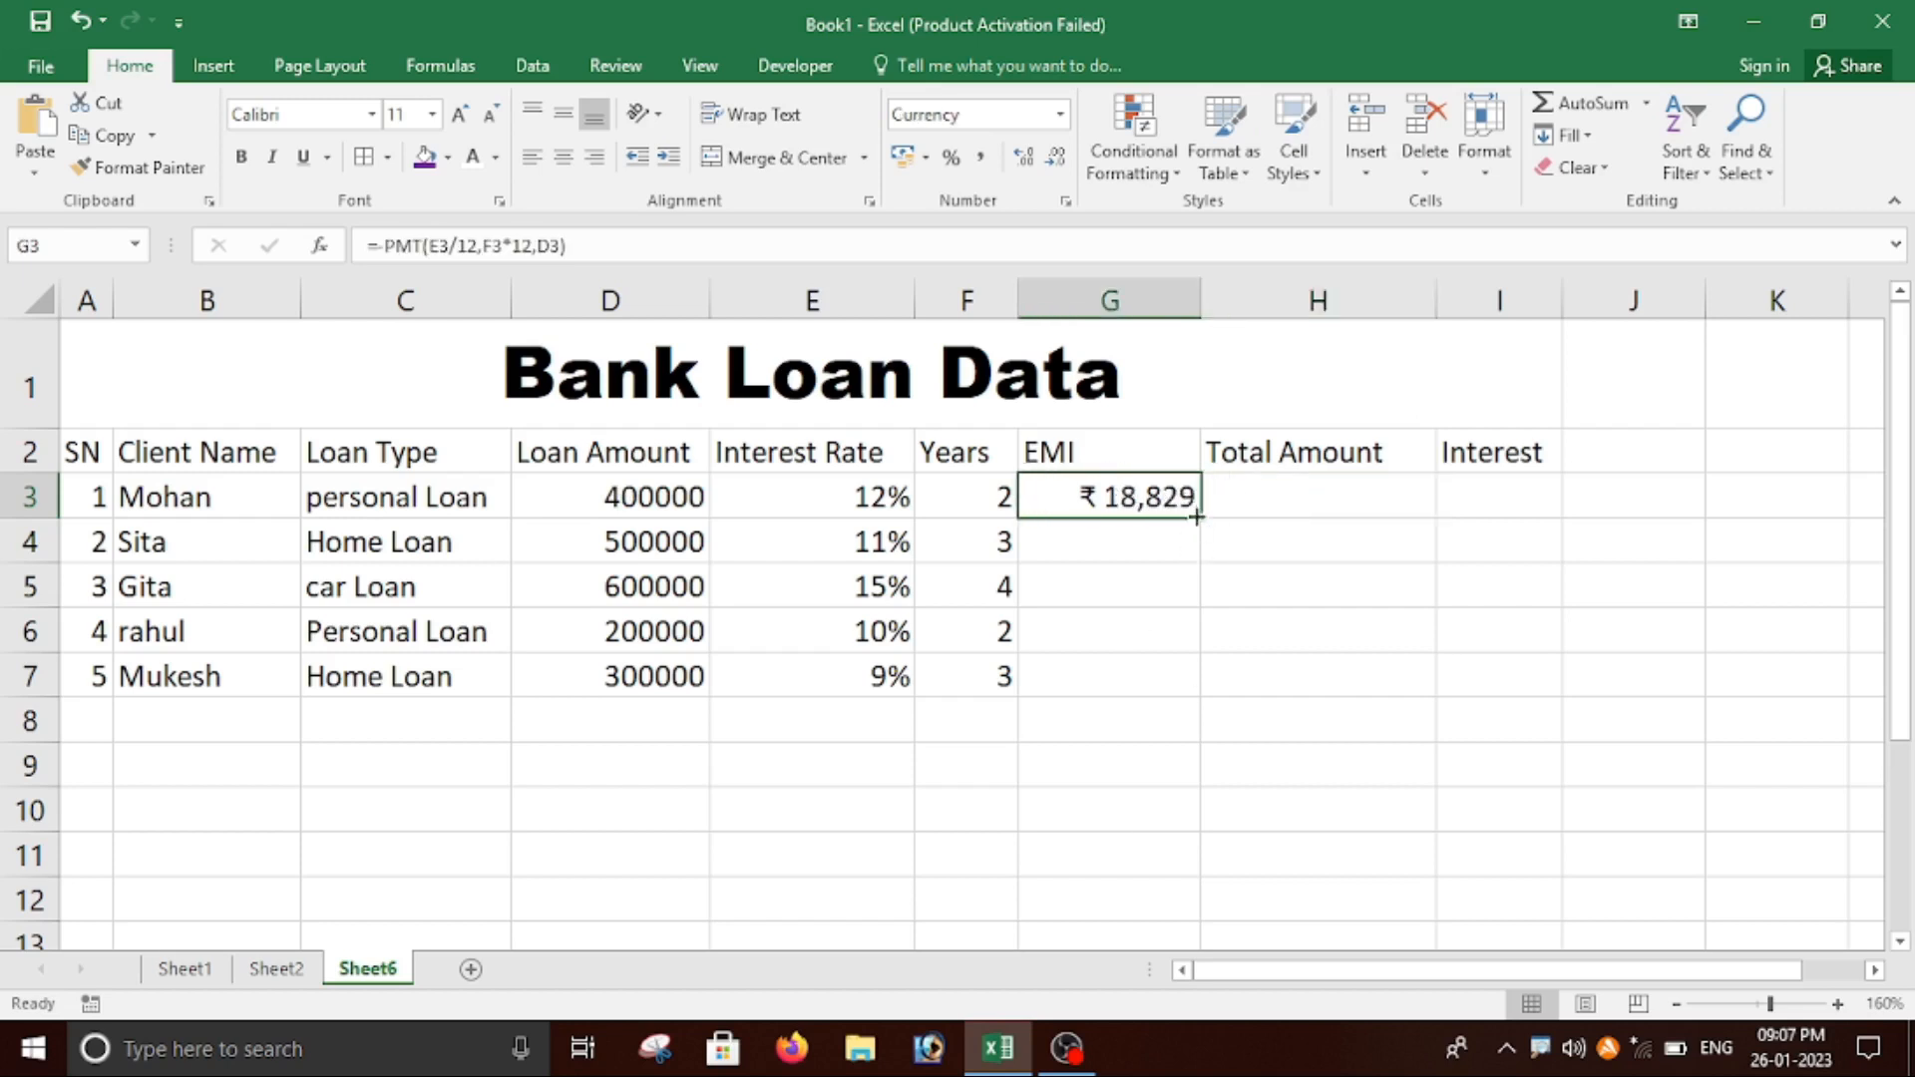
{"action": "left_click_drag", "start_coordinate": [1200, 518], "coordinate": [1202, 703]}
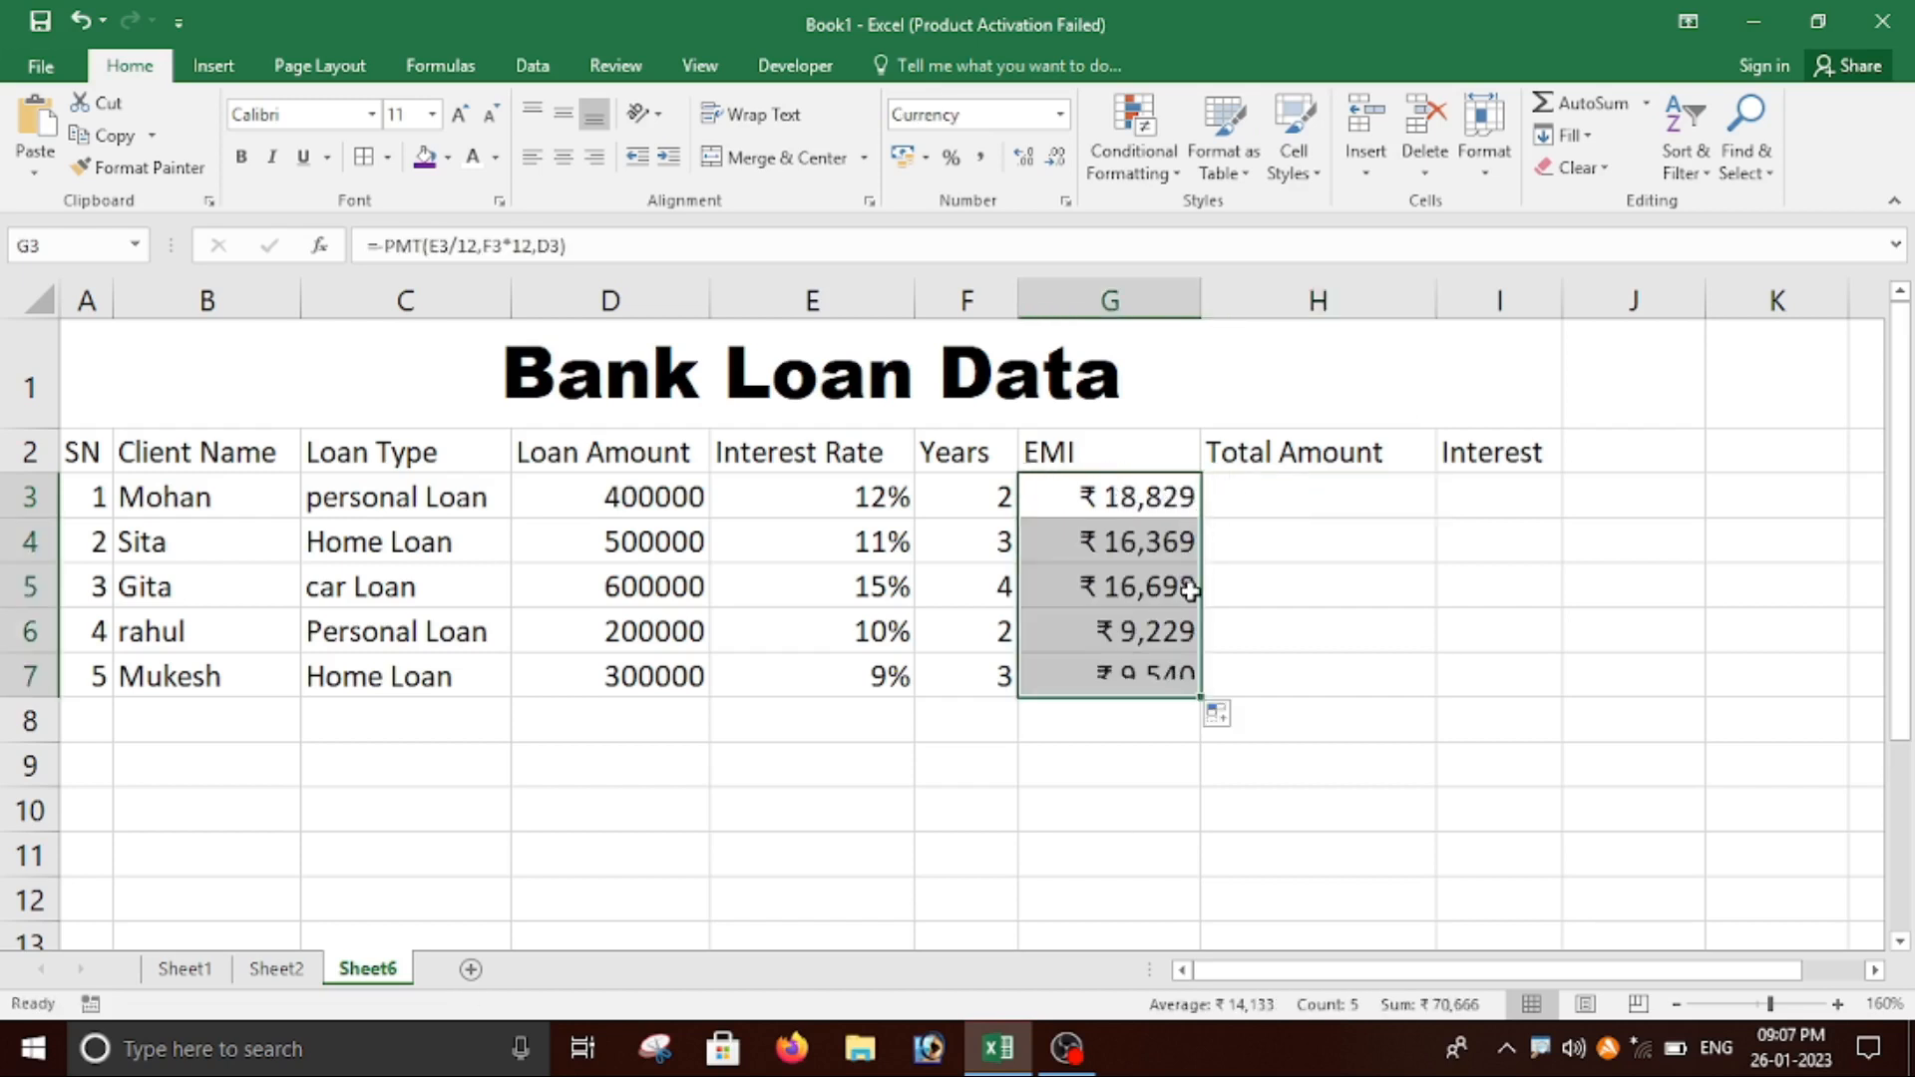
Calculate the first client's total amount in H3 with the formula =G3*12*F3.
{"action": "left_click", "coordinate": [1324, 498]}
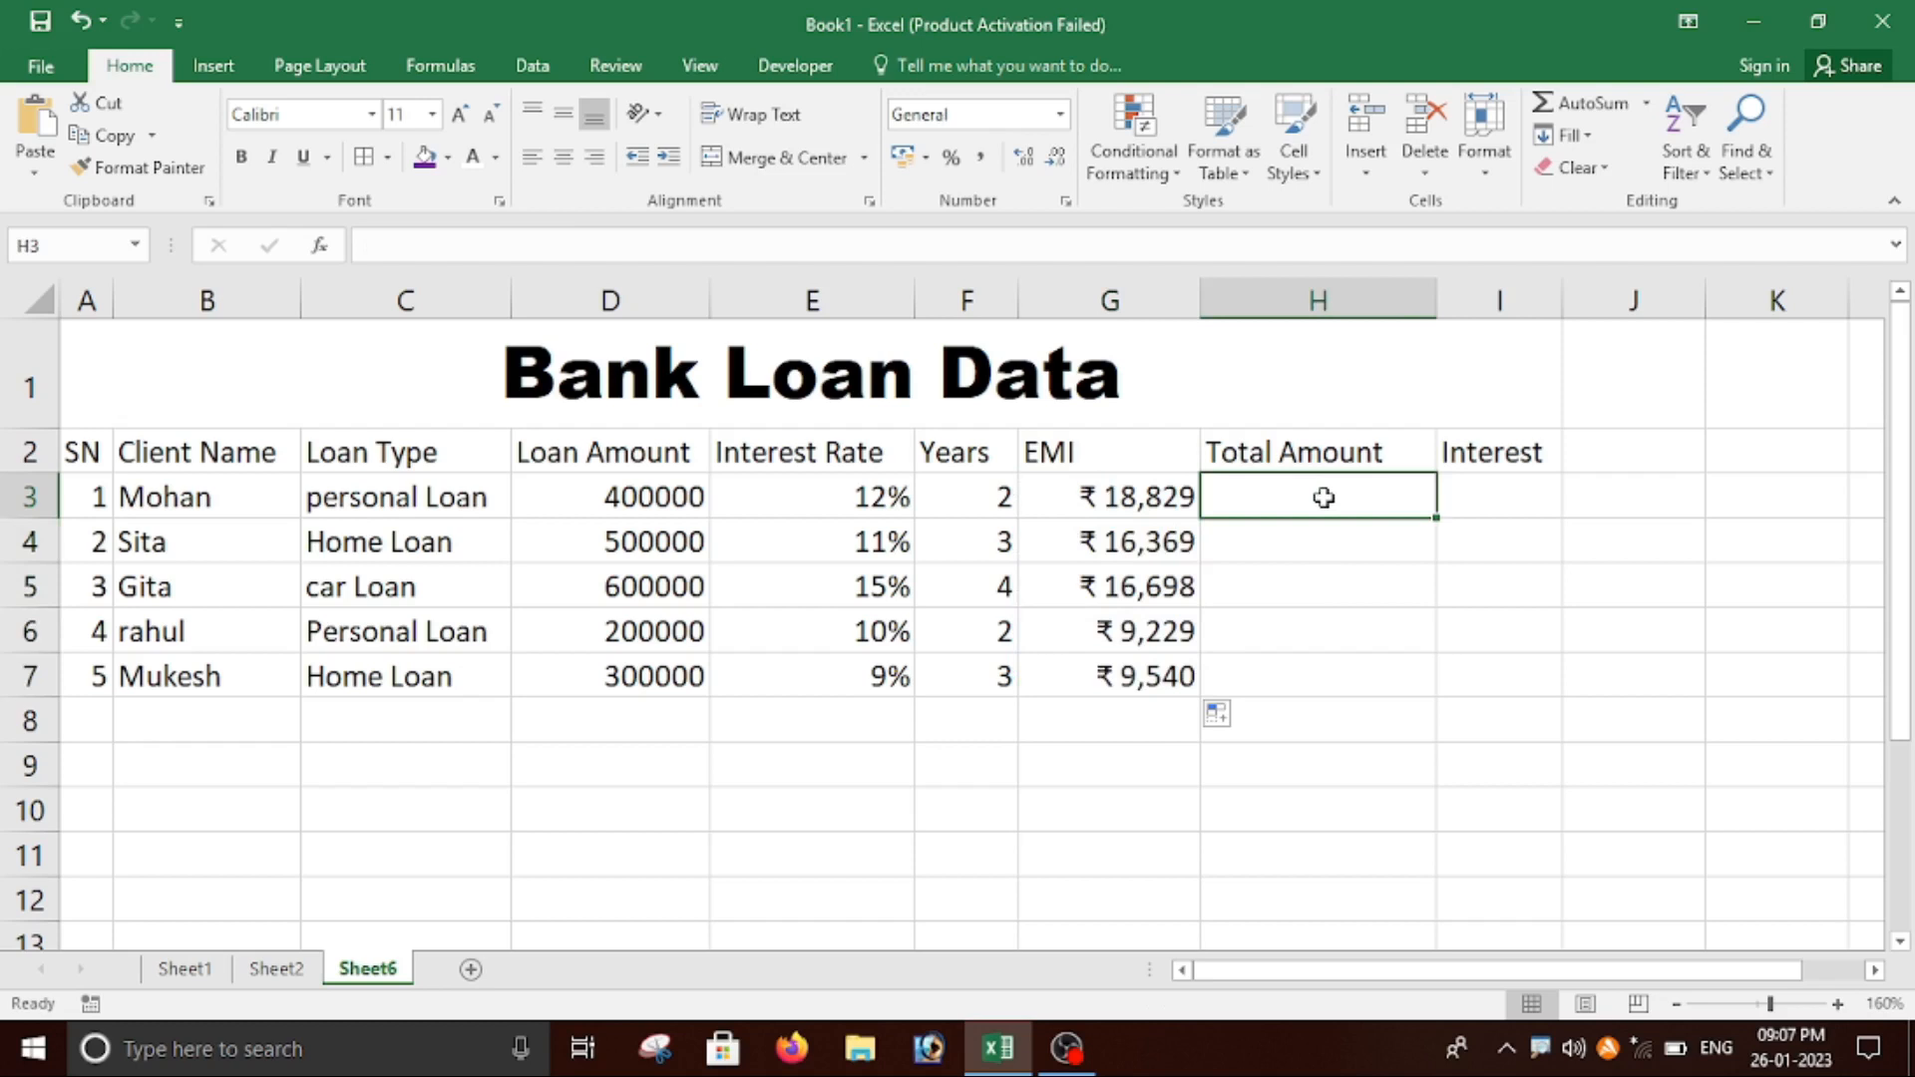
{"action": "type", "text": "="}
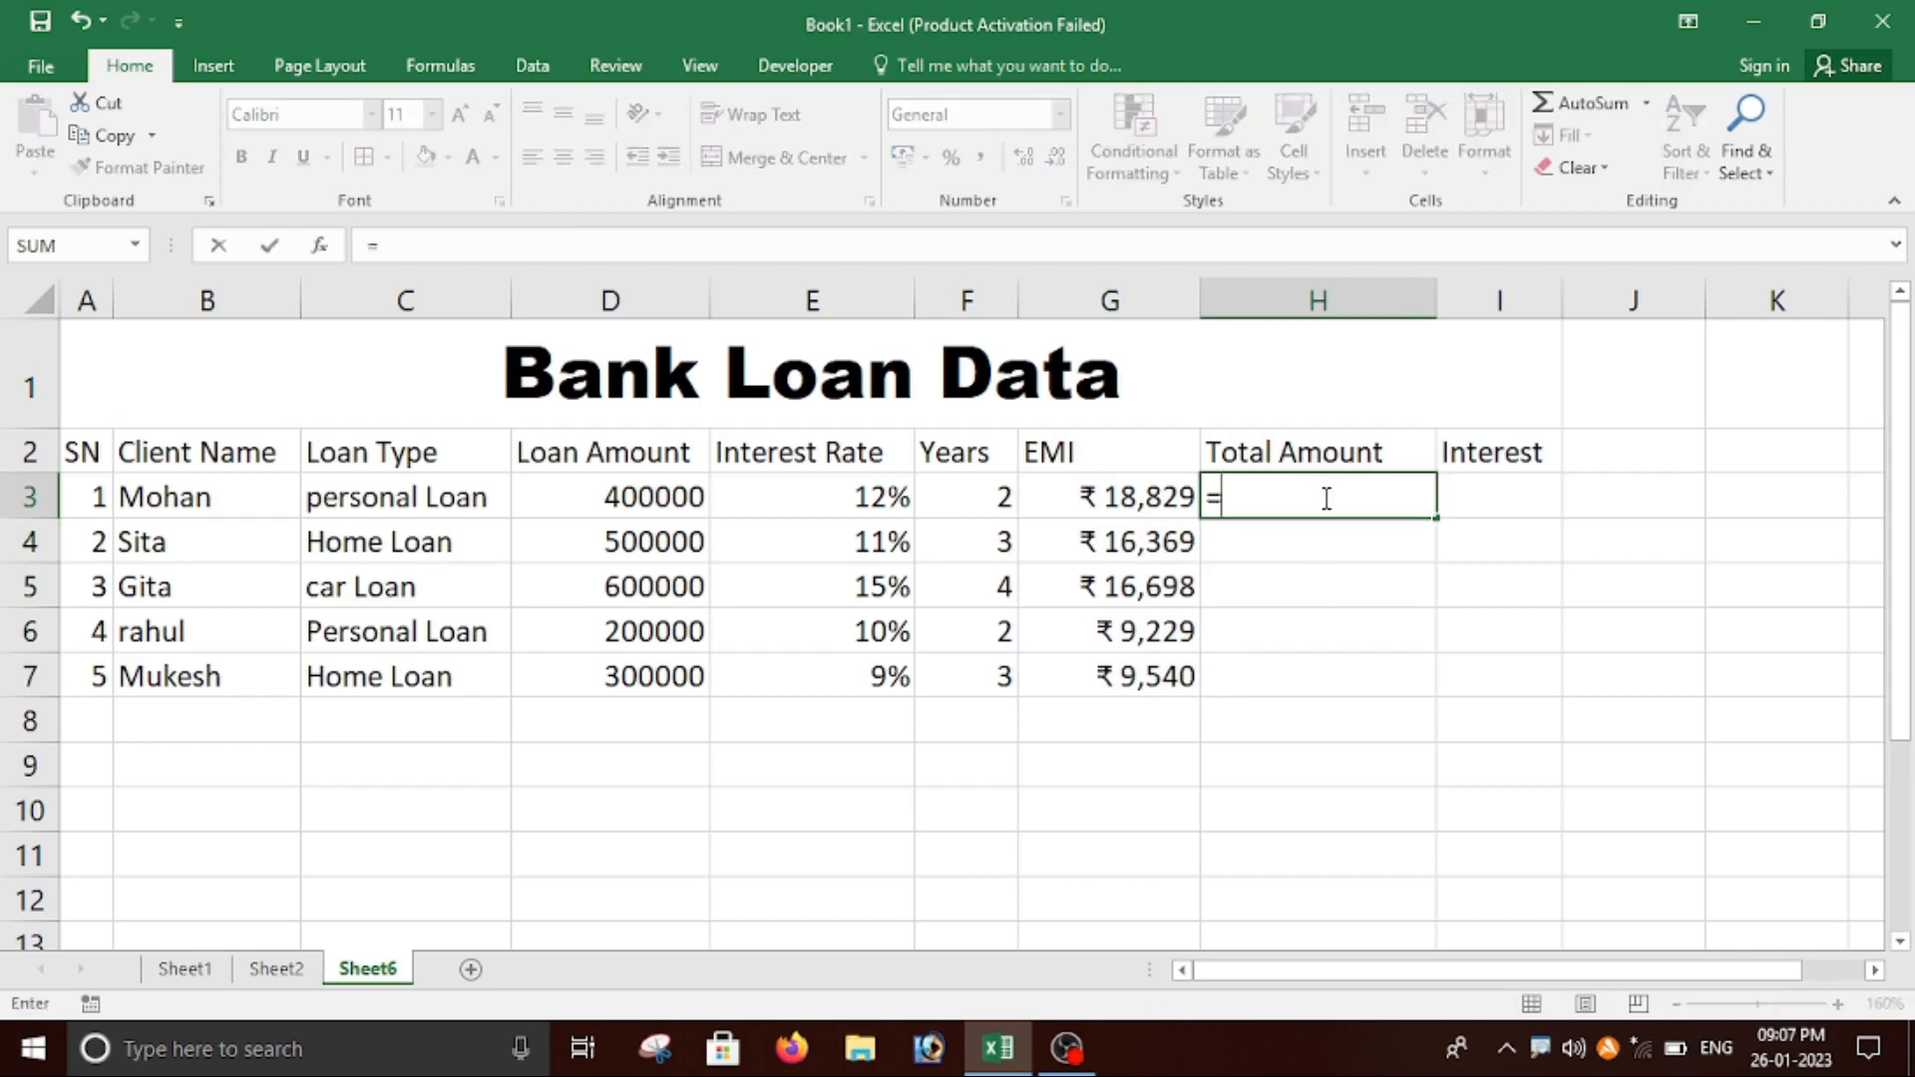
{"action": "left_click", "coordinate": [1122, 502]}
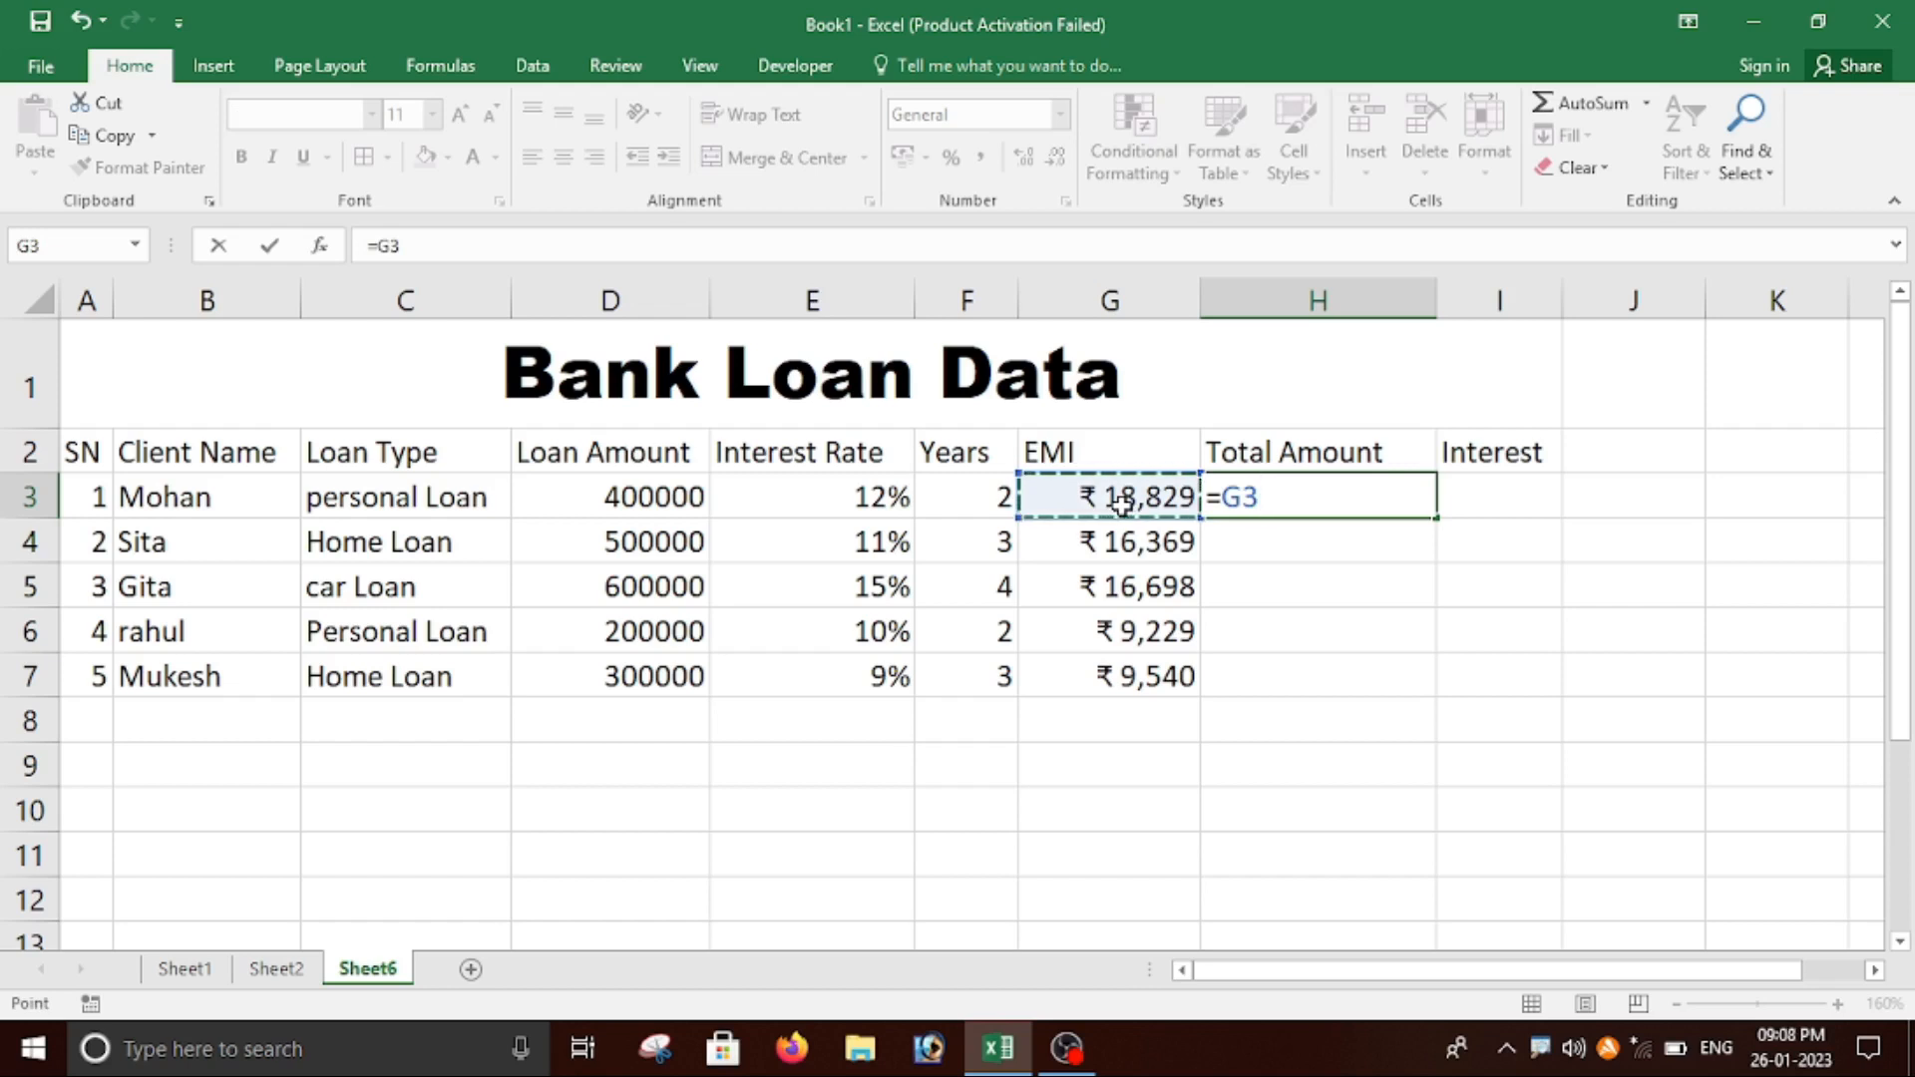
{"action": "type", "text": "*12*"}
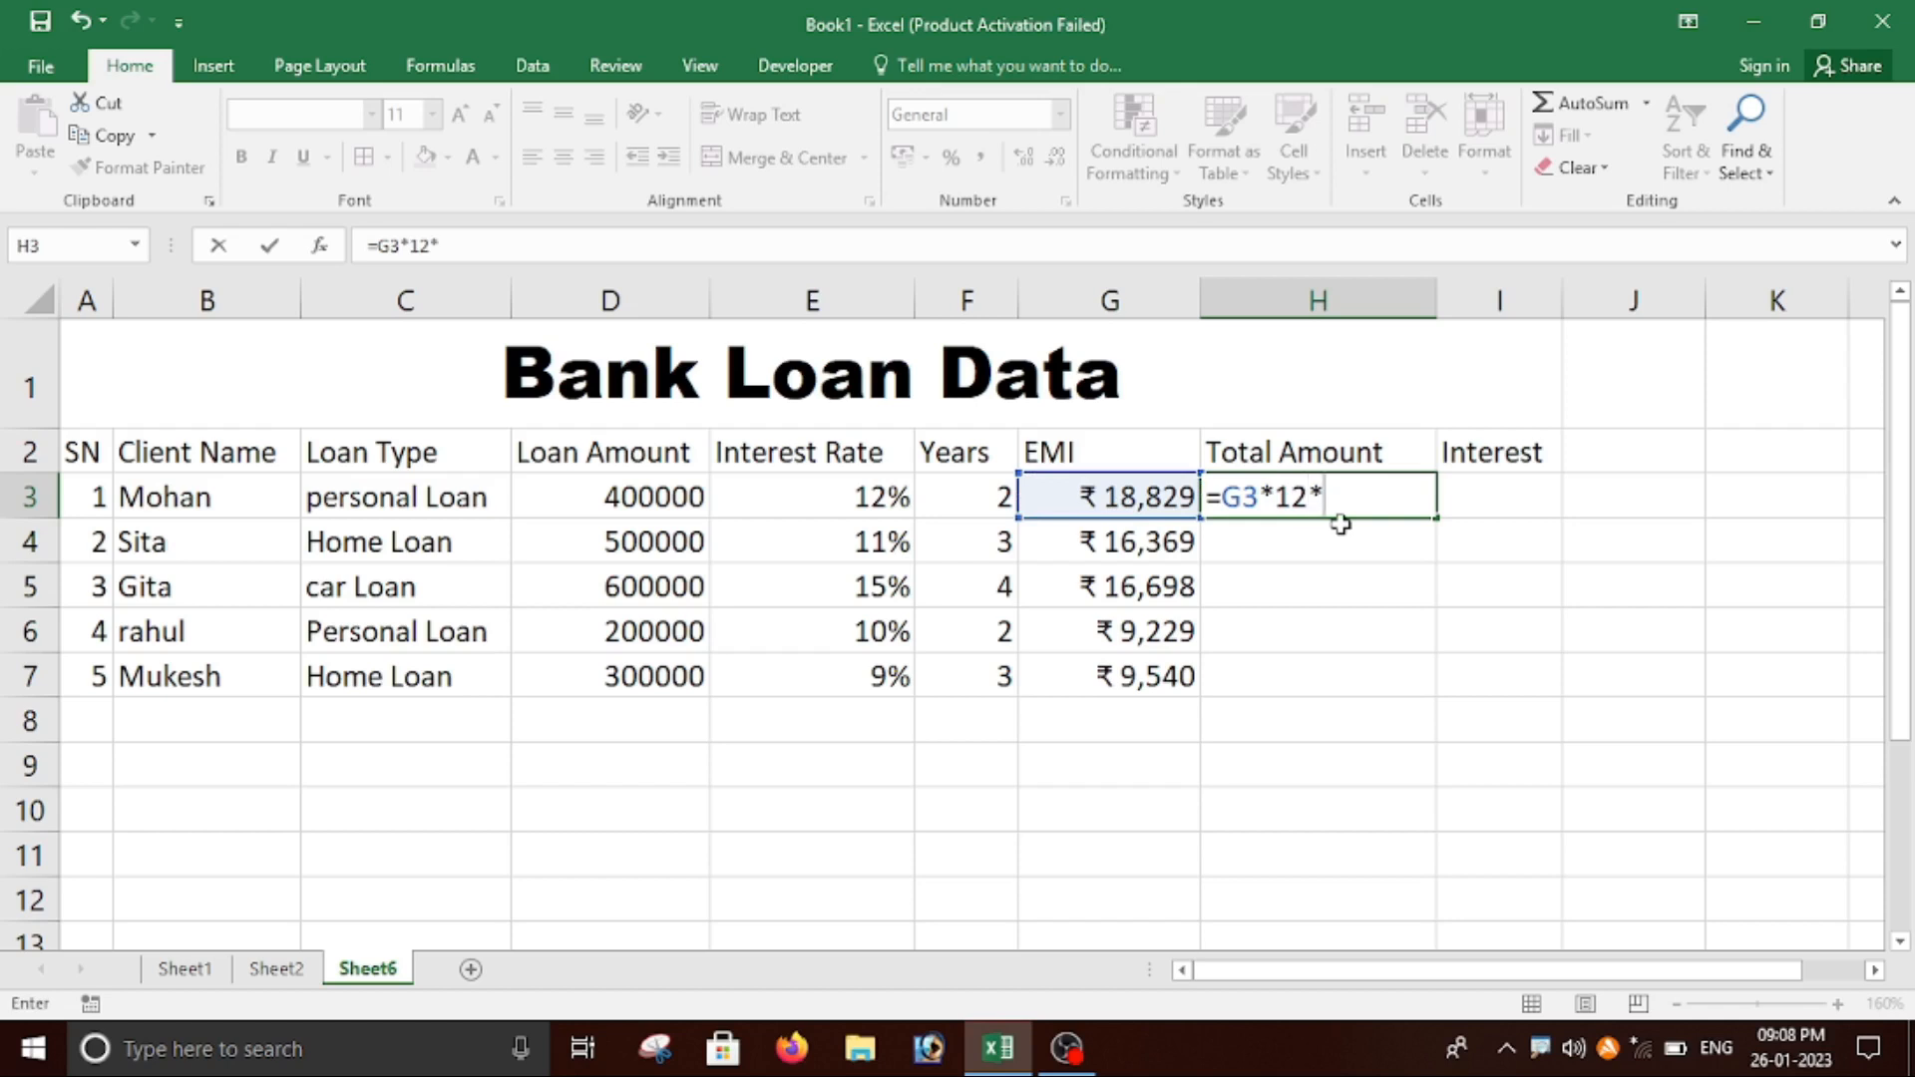
{"action": "left_click", "coordinate": [978, 503]}
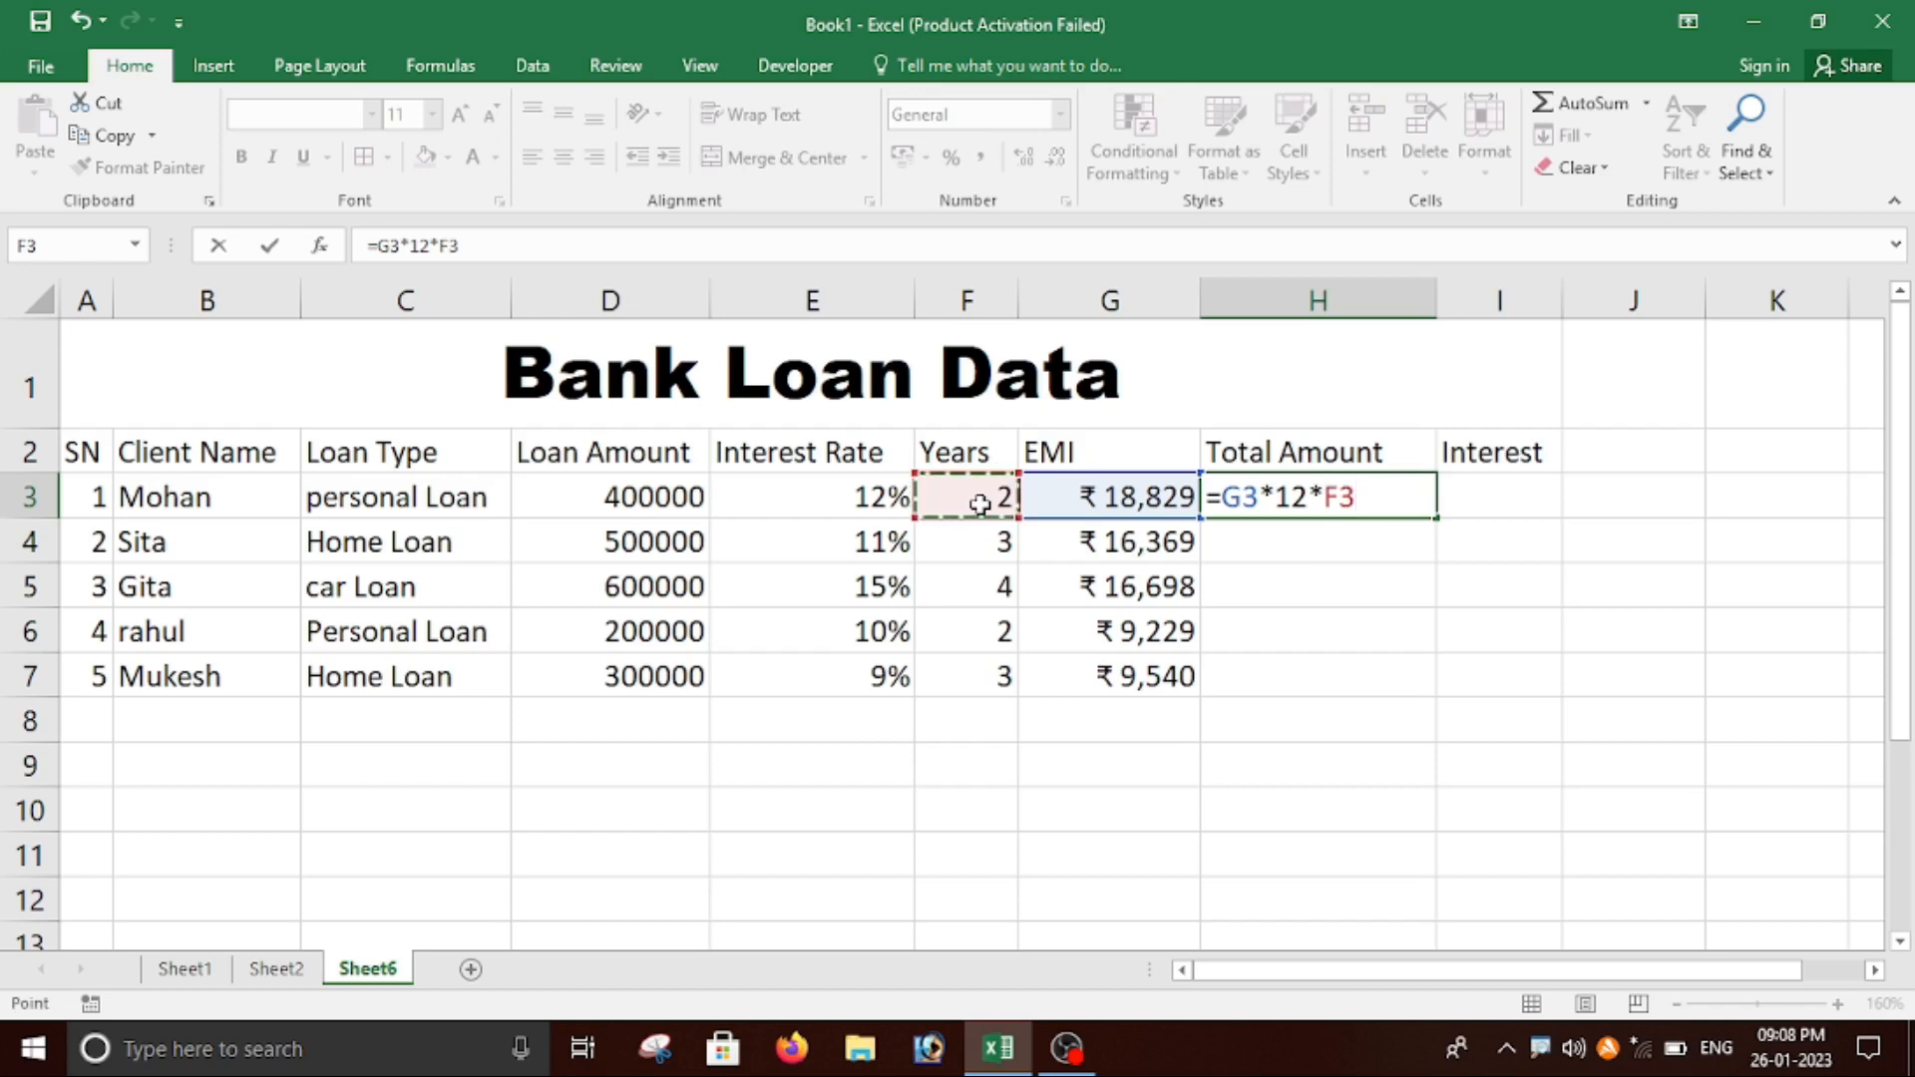
{"action": "key", "text": "Return"}
{"action": "key", "text": "Up"}
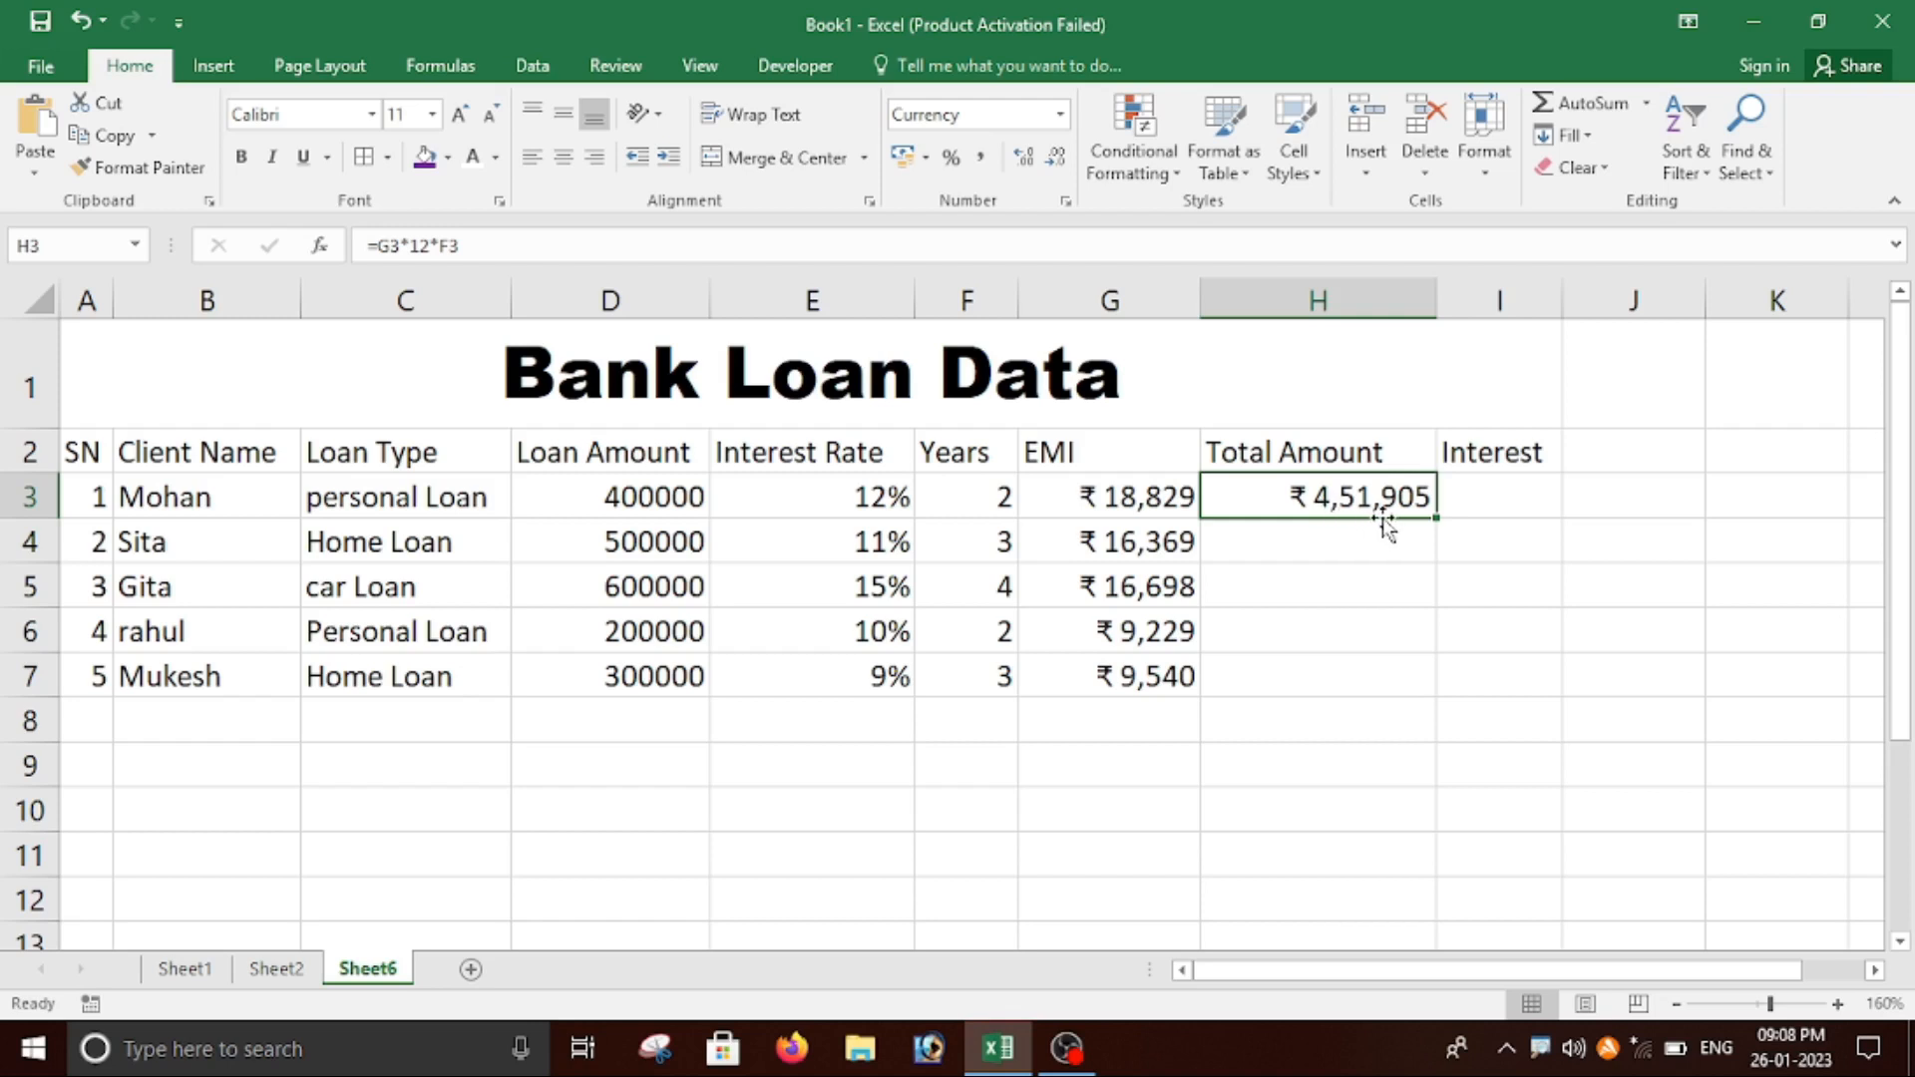
Fill the total amount formula from H3 down to H7 and remove the decimal places from H3:H7.
{"action": "double_click", "coordinate": [1434, 515]}
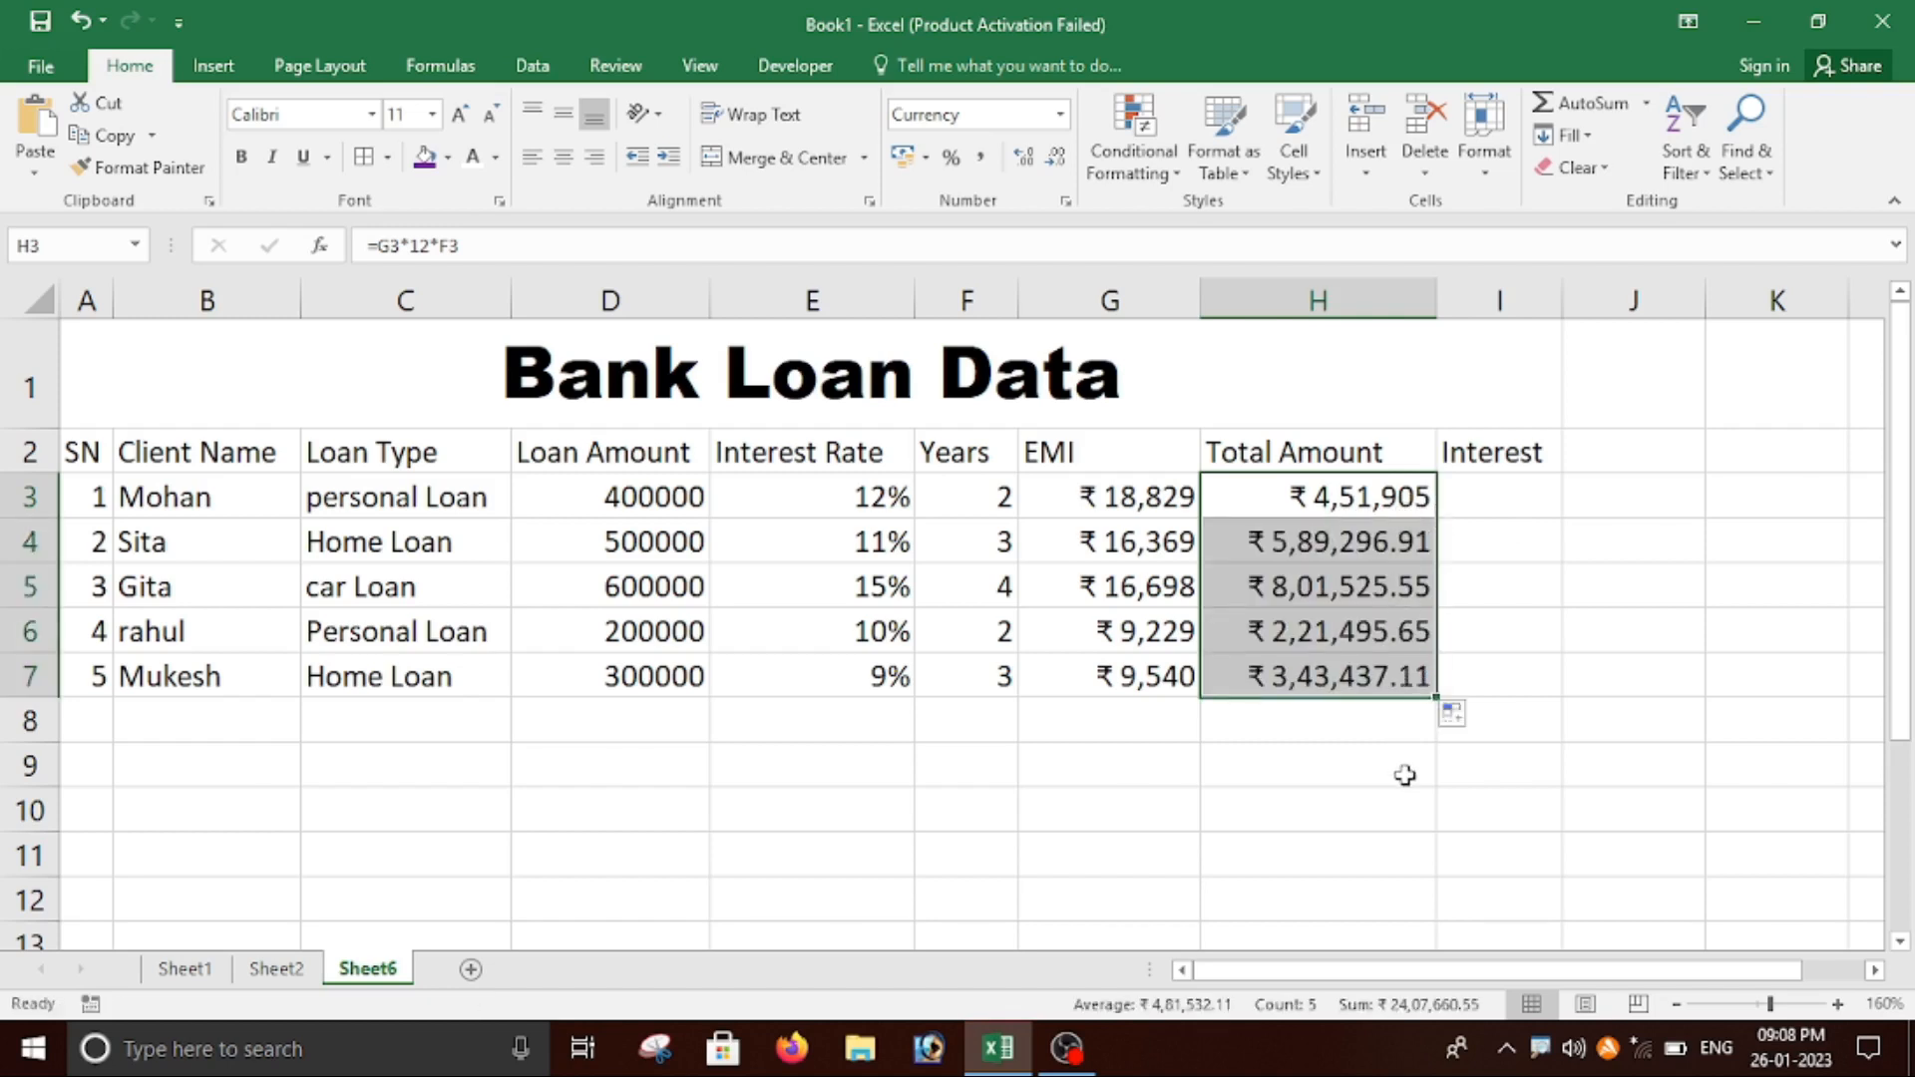
{"action": "left_click", "coordinate": [1405, 499]}
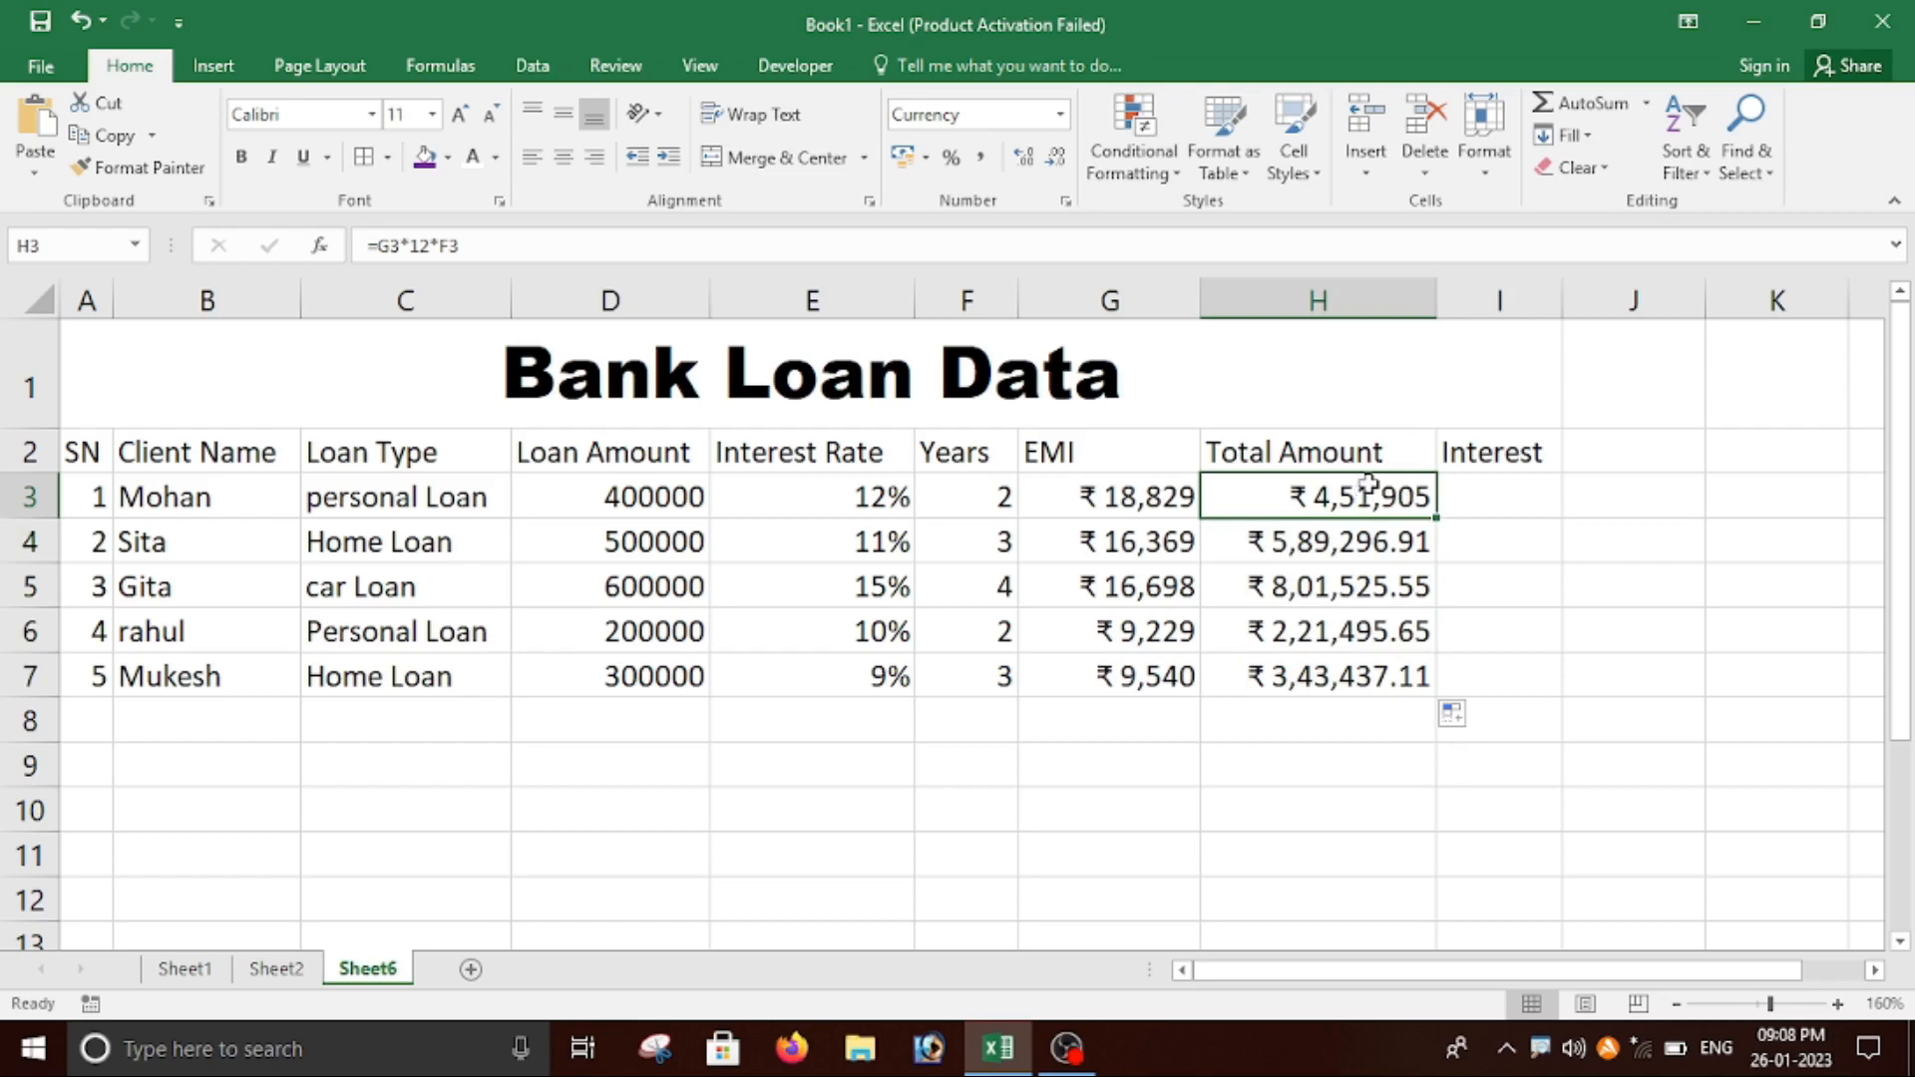
{"action": "left_click_drag", "start_coordinate": [1361, 496], "coordinate": [1376, 671]}
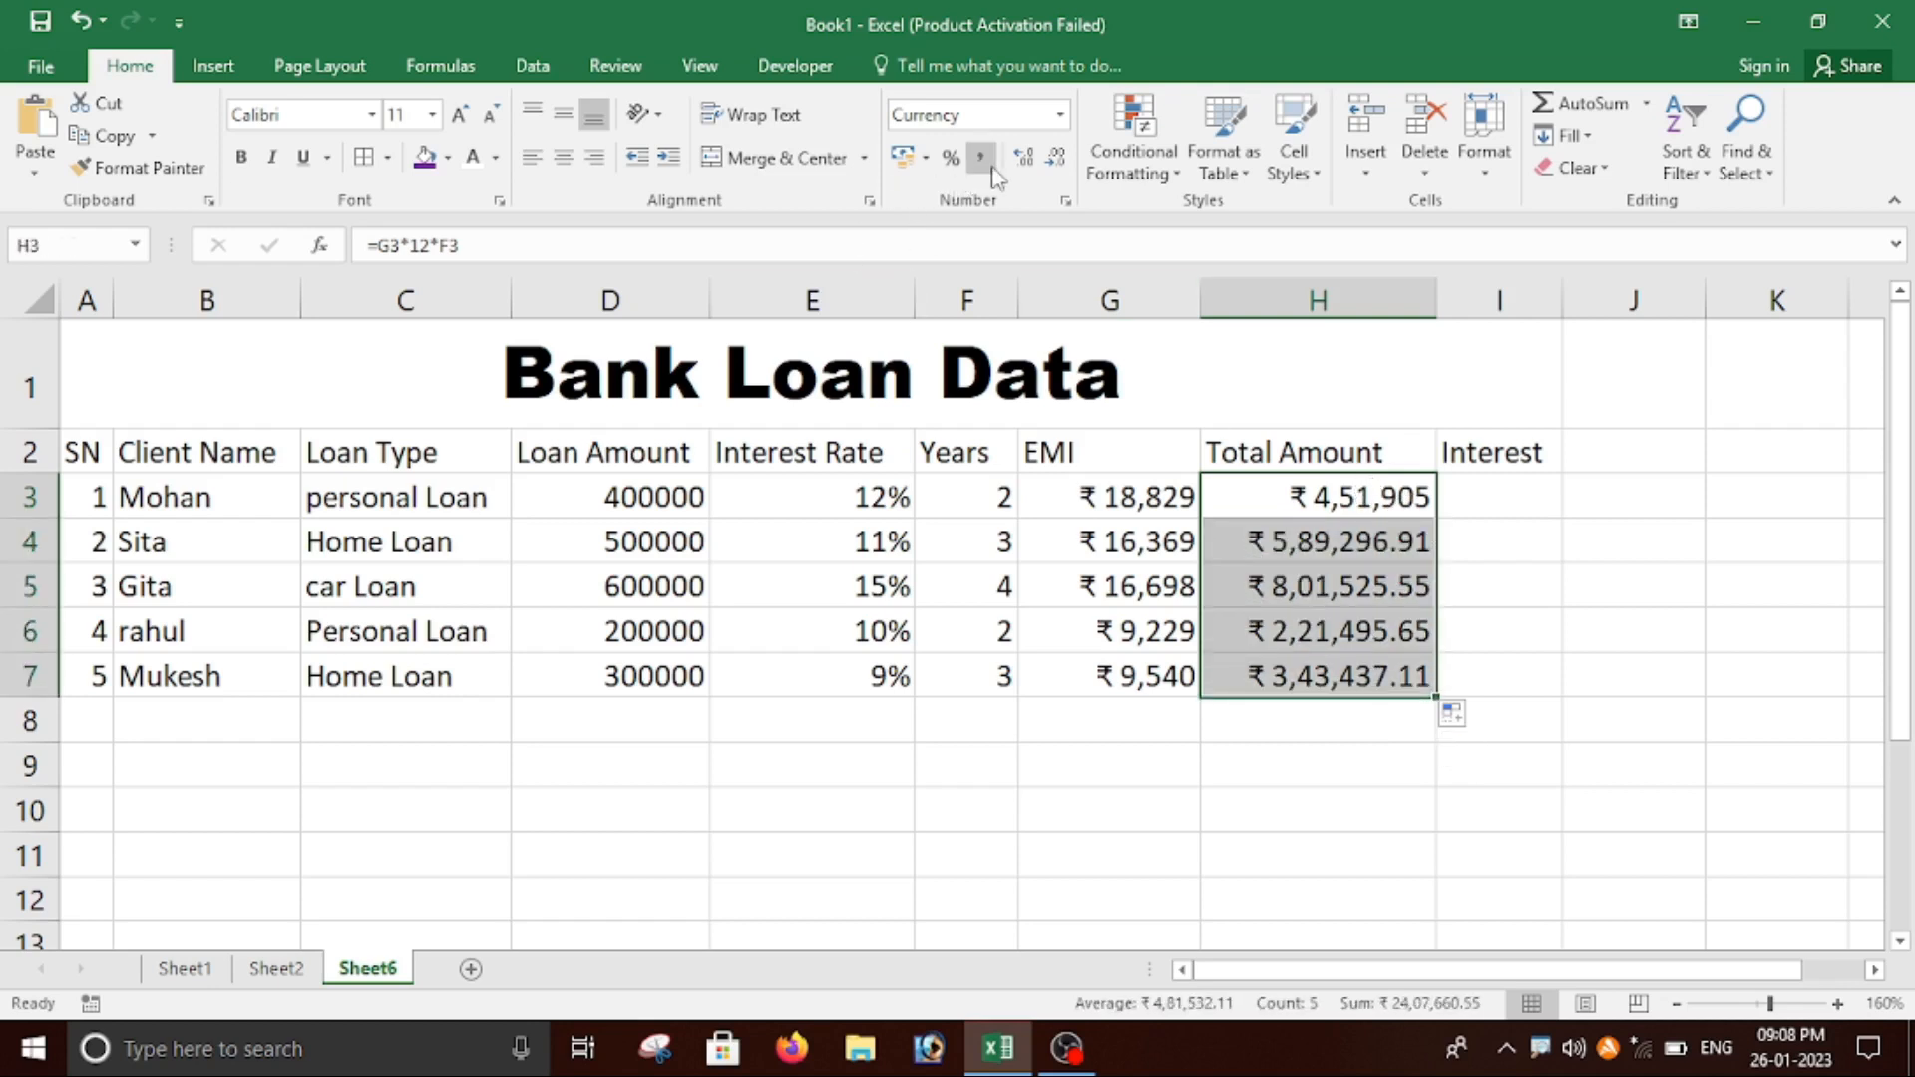
{"action": "left_click", "coordinate": [1056, 157]}
{"action": "left_click", "coordinate": [1057, 156]}
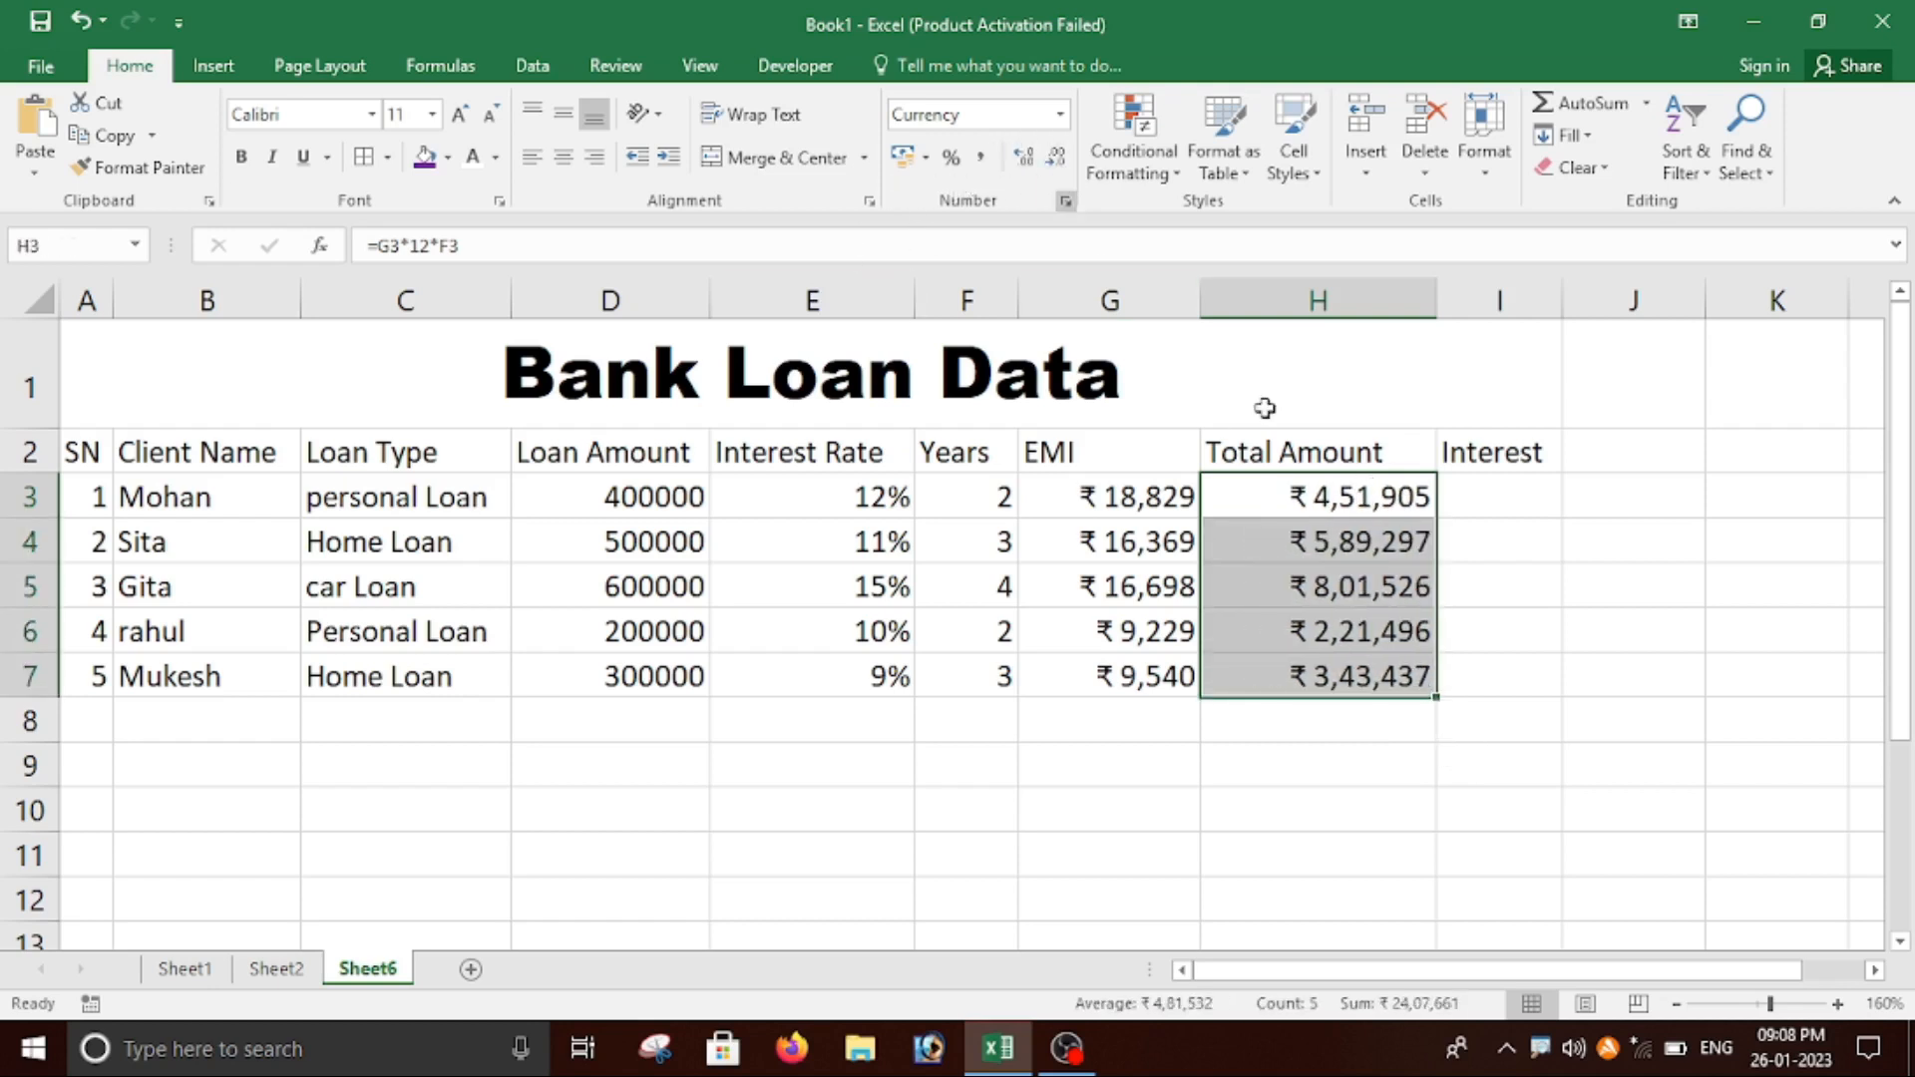
Calculate the first client's interest in I3 with the formula =H3-D3.
{"action": "left_click", "coordinate": [1492, 501]}
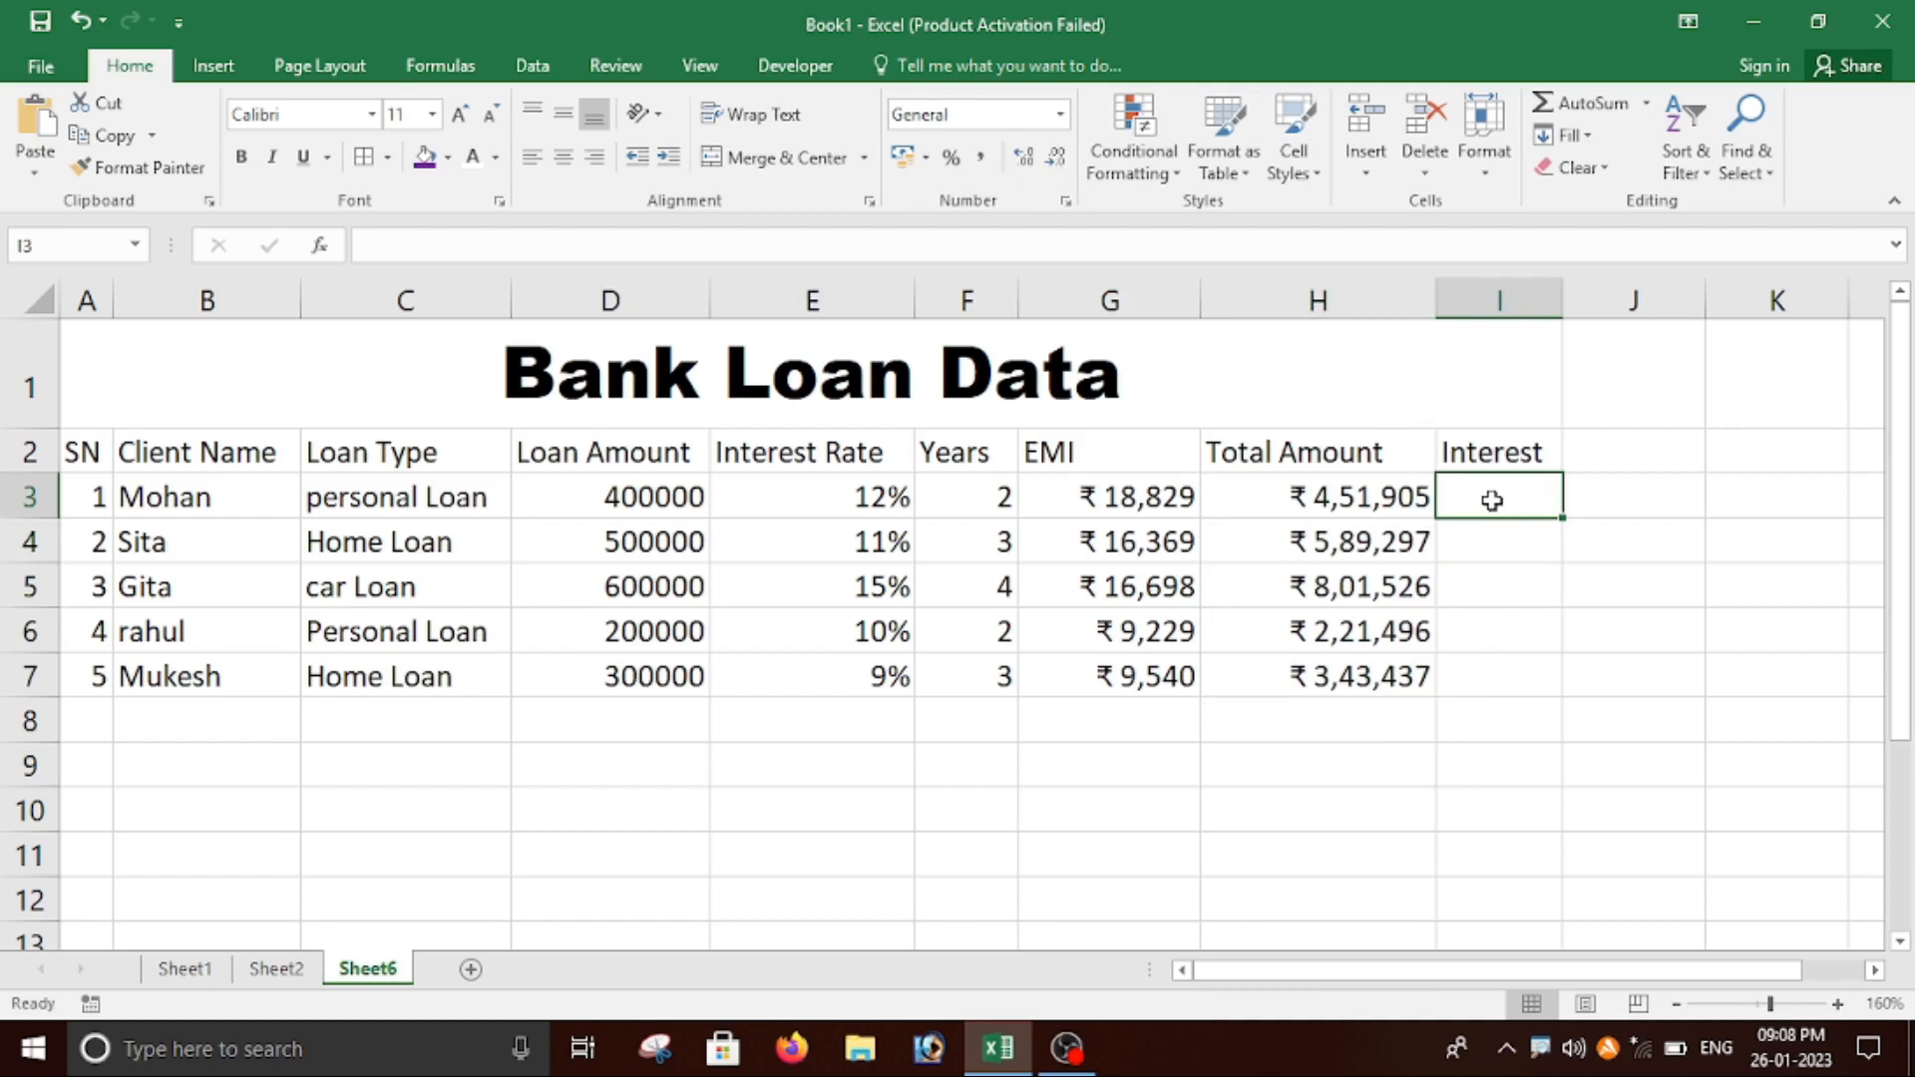
{"action": "left_click", "coordinate": [1361, 513]}
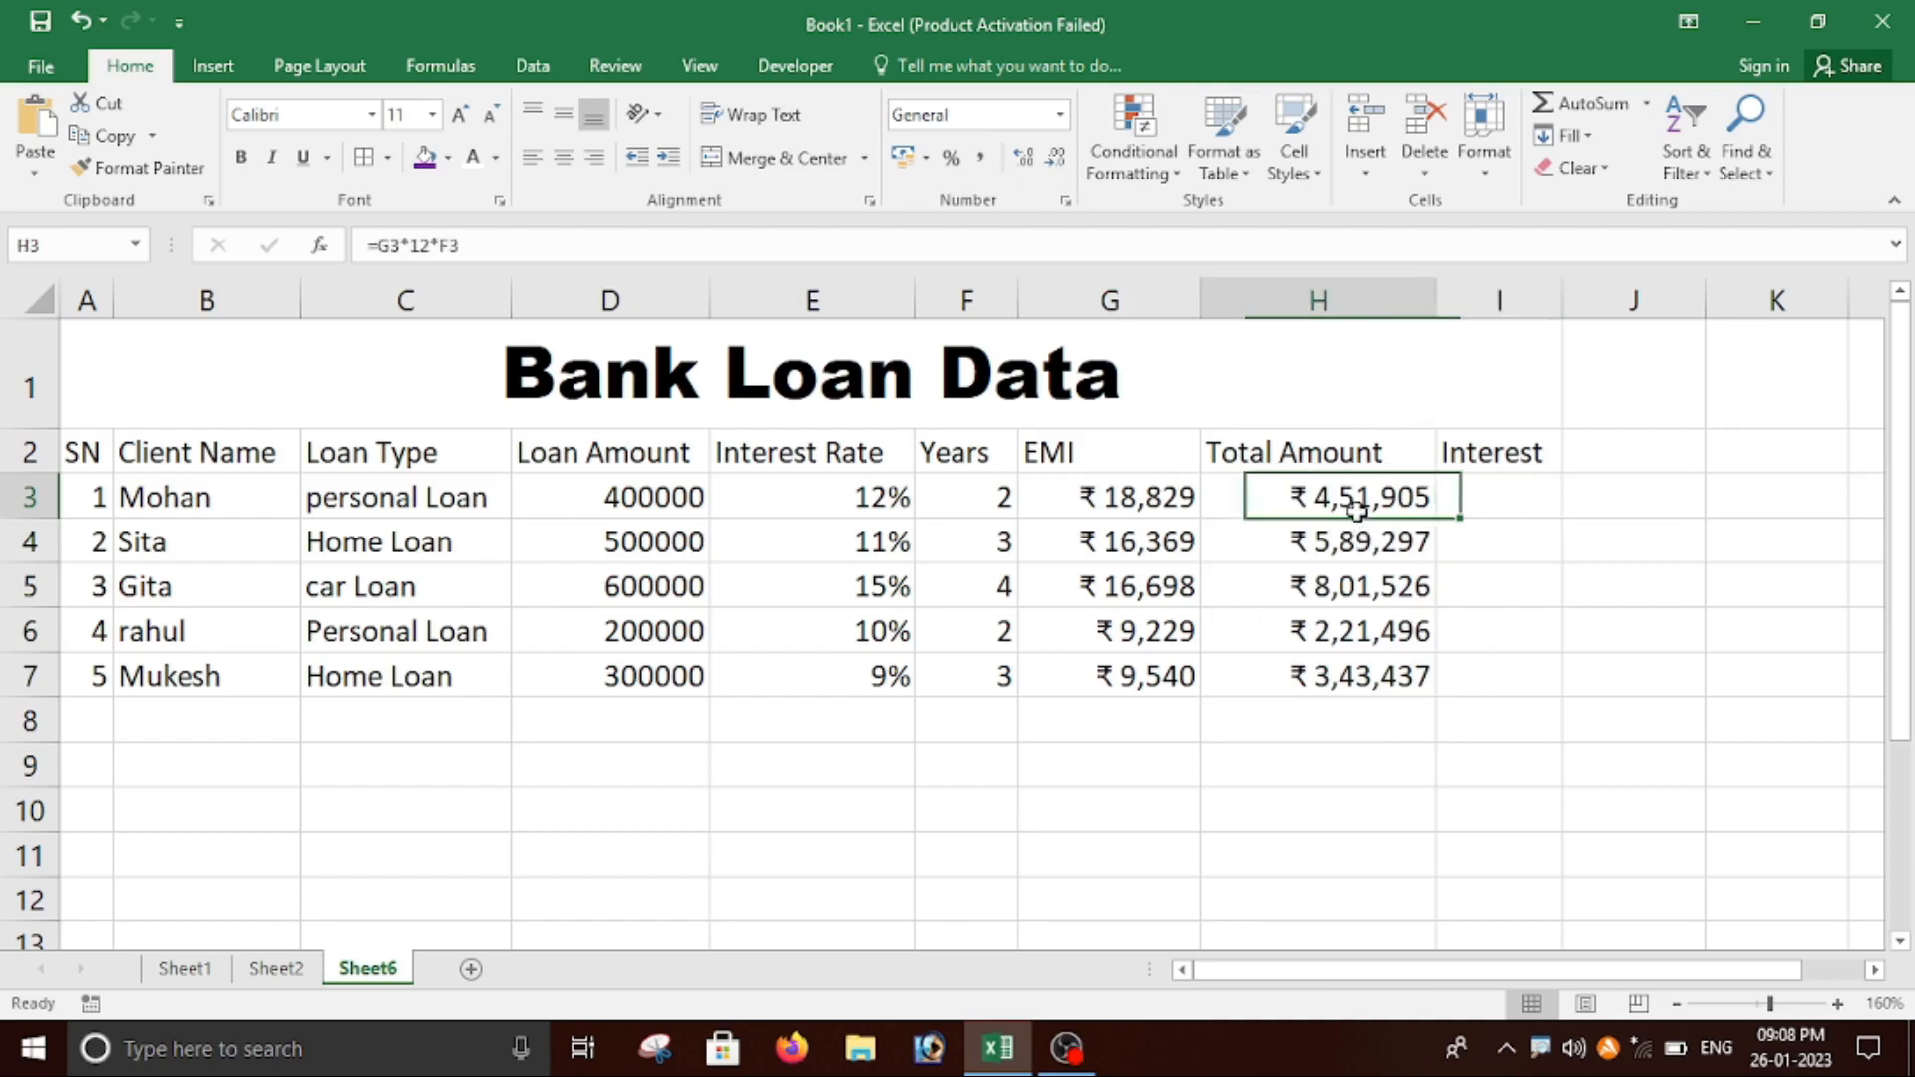
{"action": "left_click", "coordinate": [1494, 502]}
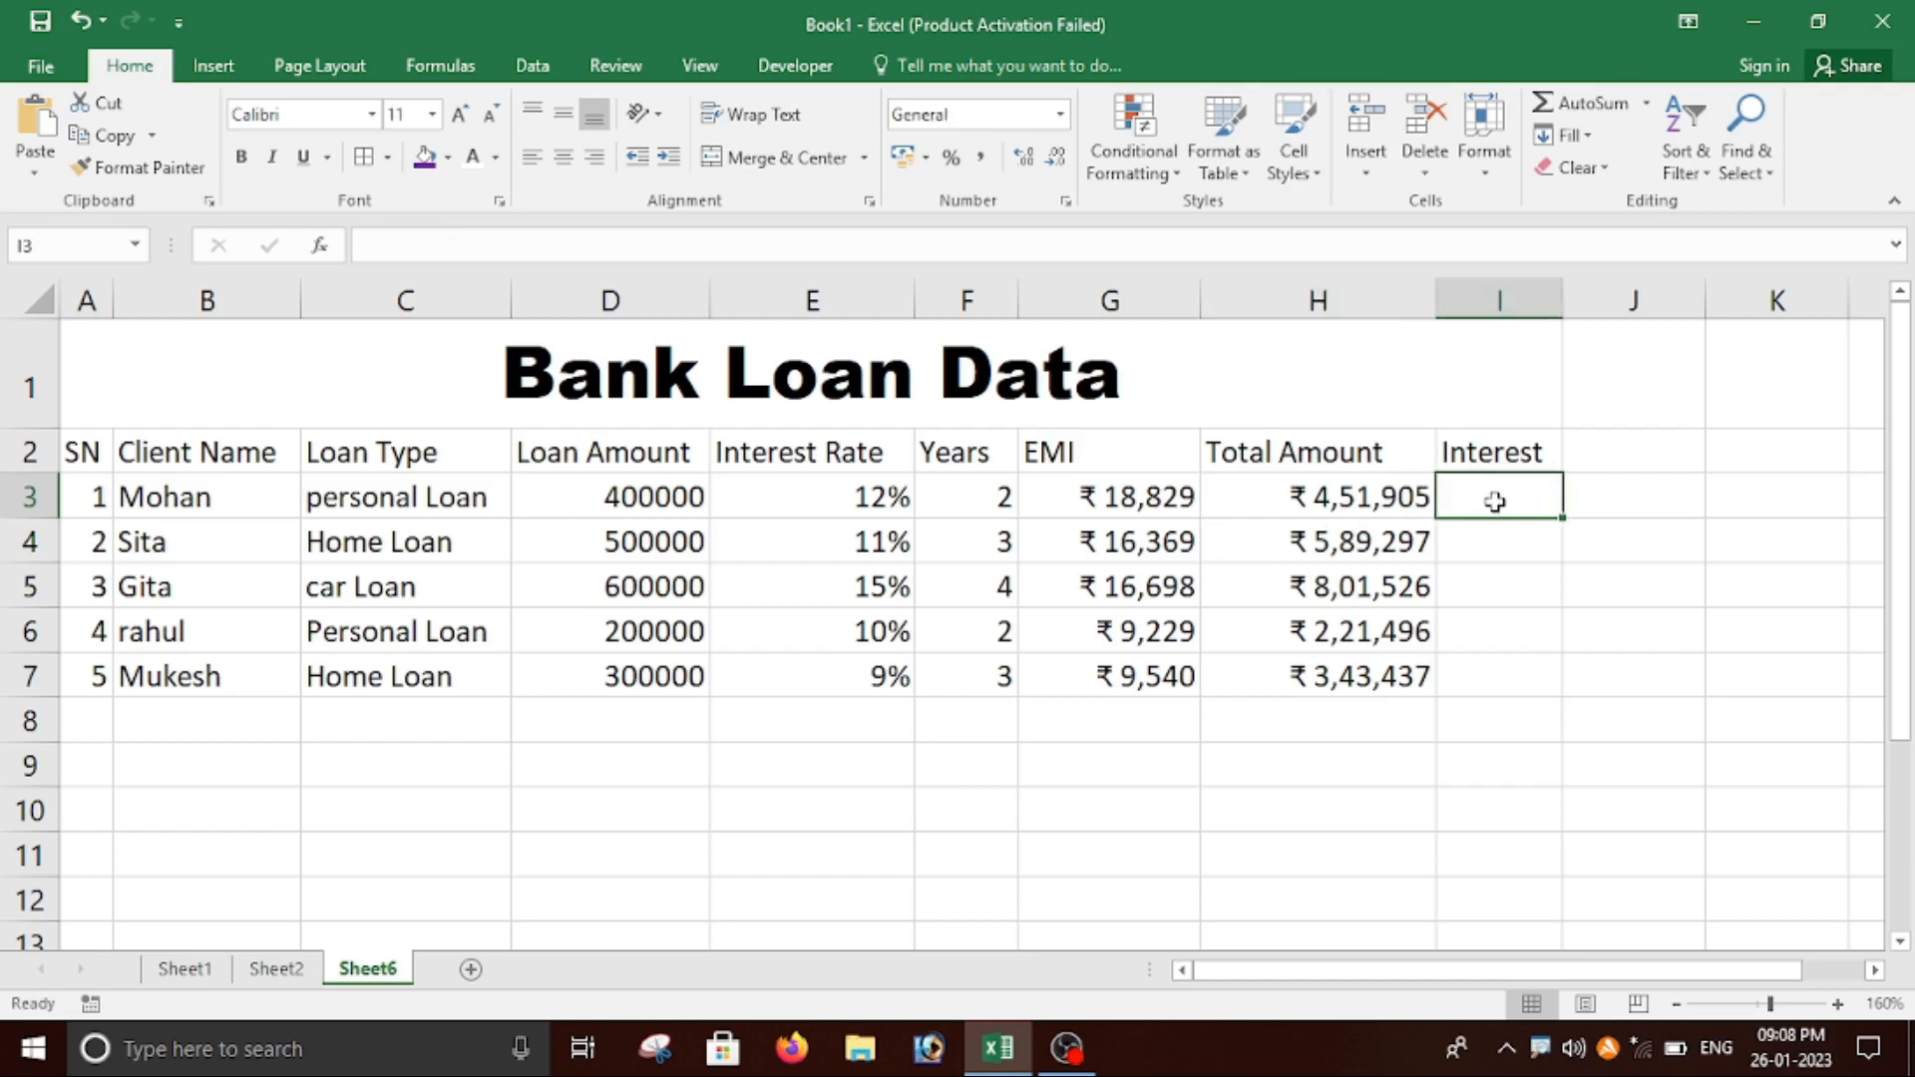
{"action": "type", "text": "="}
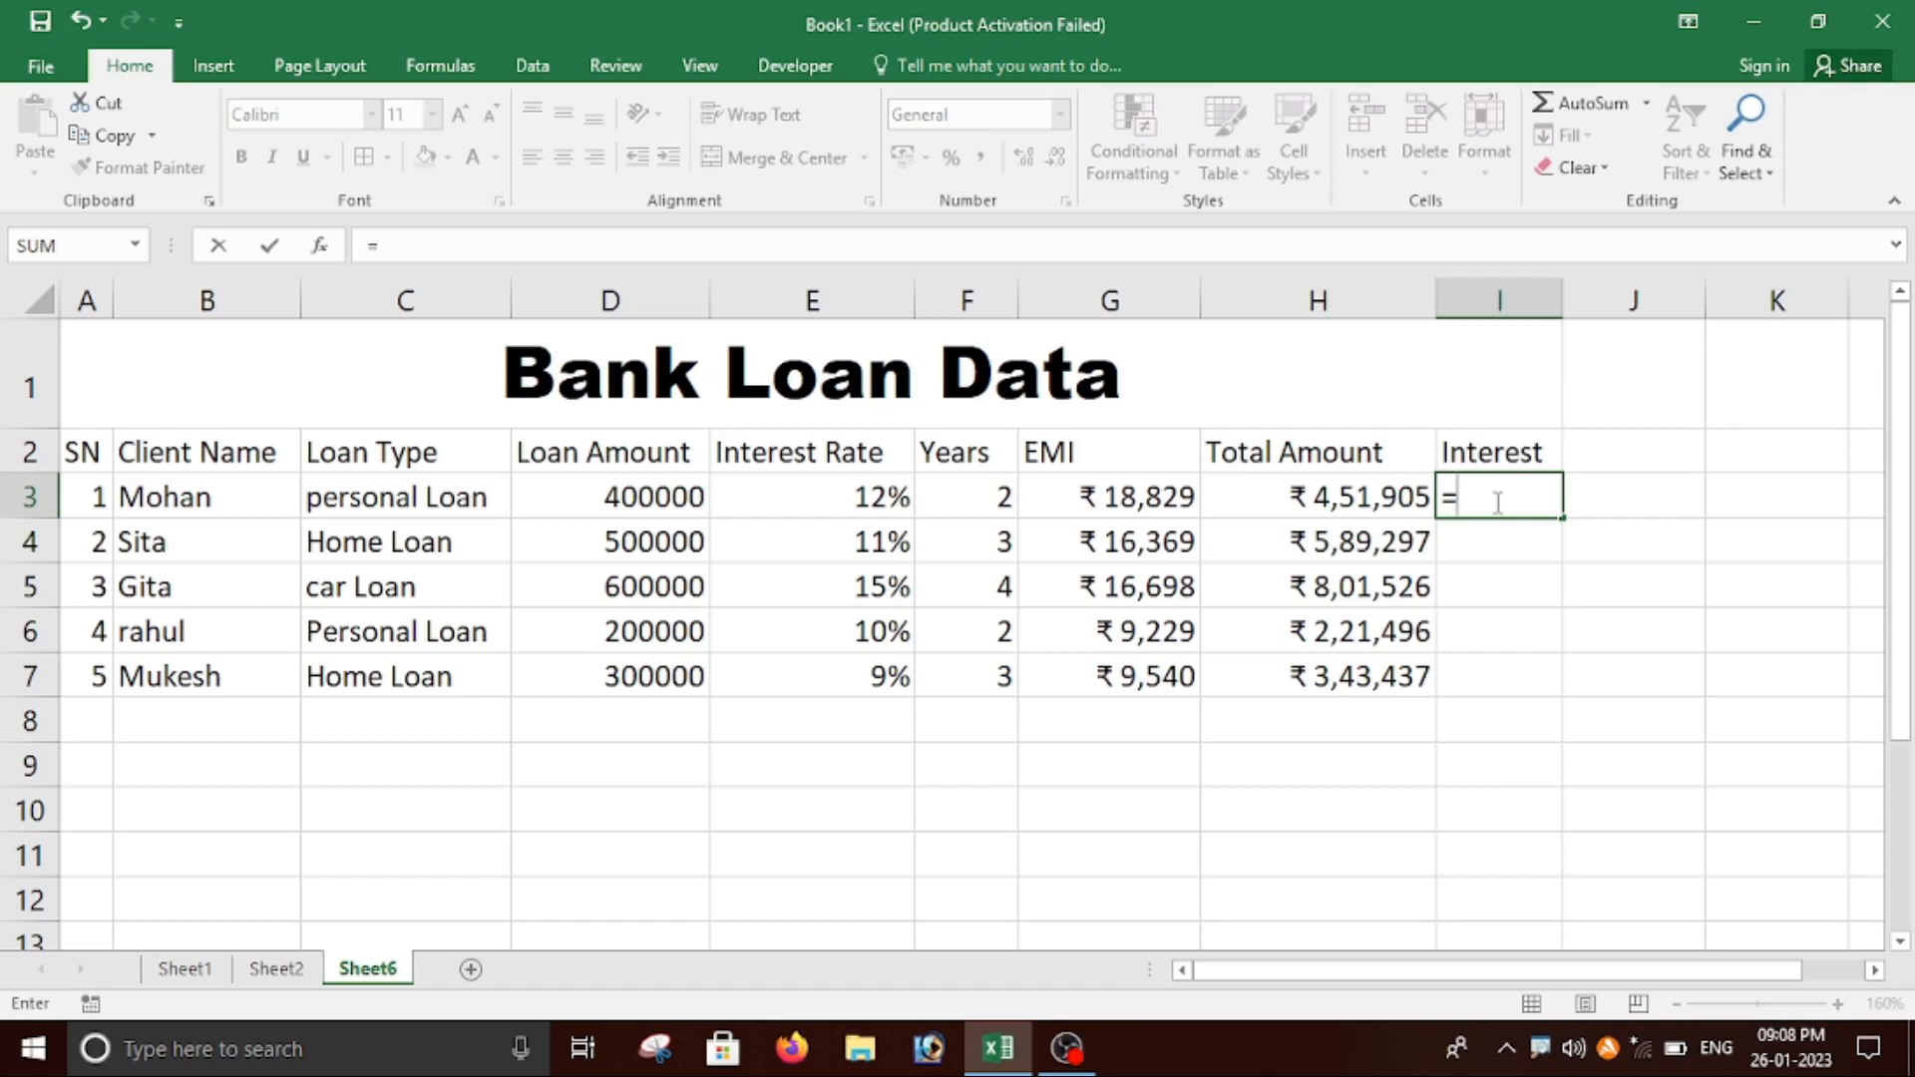
{"action": "left_click", "coordinate": [1296, 495]}
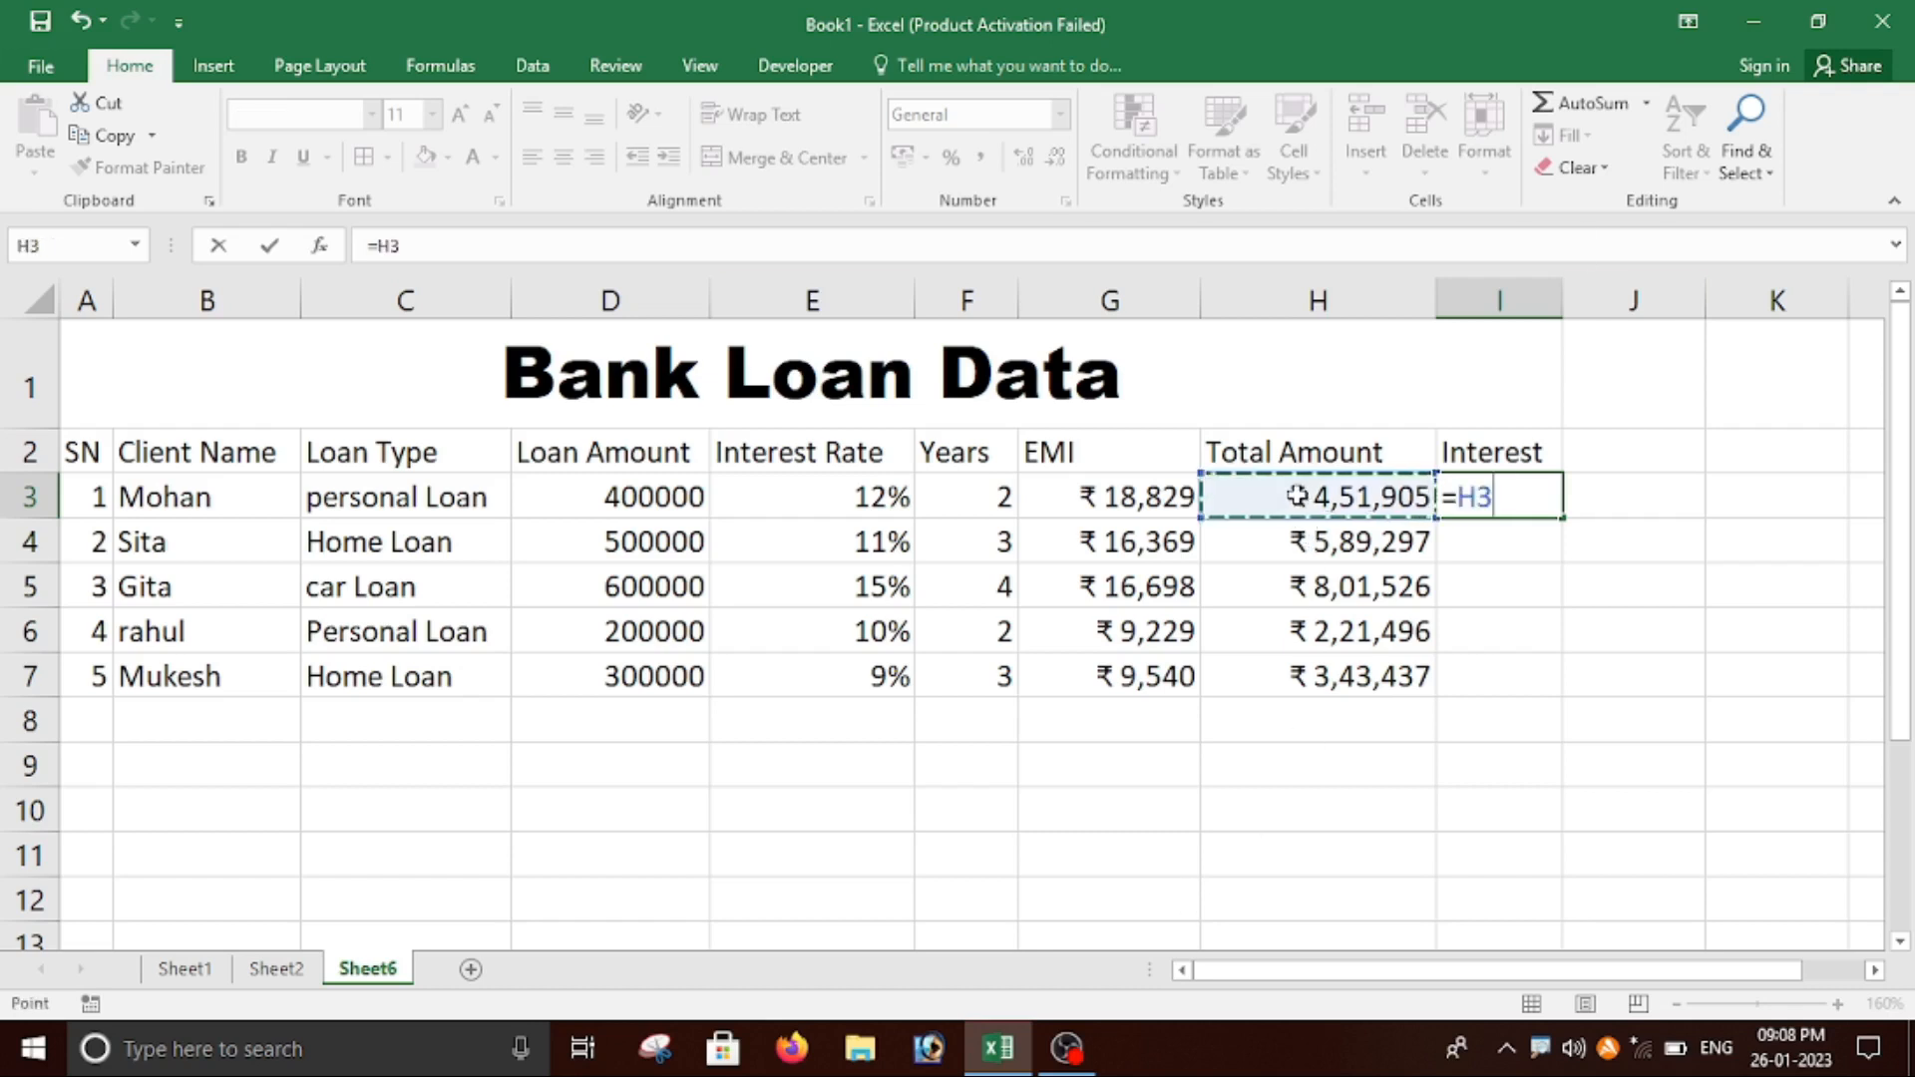
{"action": "type", "text": "-"}
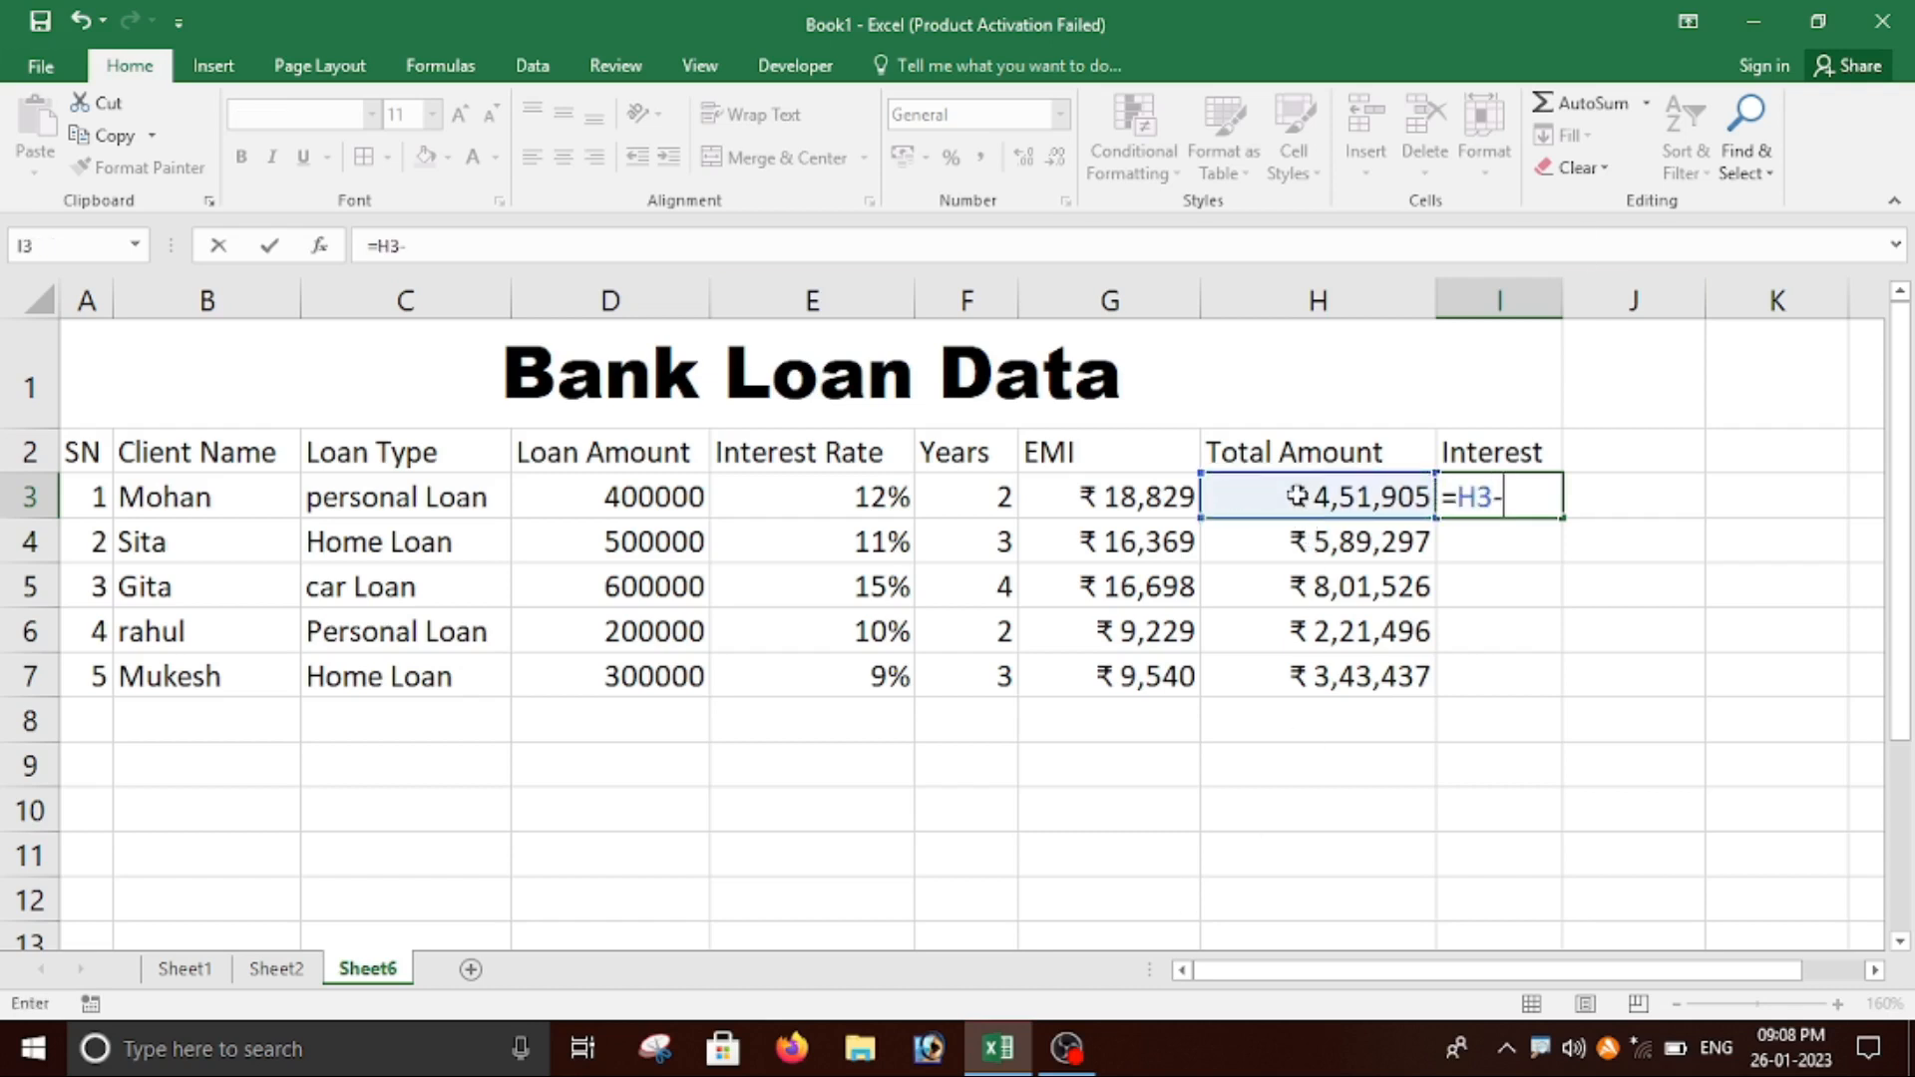
{"action": "left_click", "coordinate": [653, 482]}
{"action": "key", "text": "Return"}
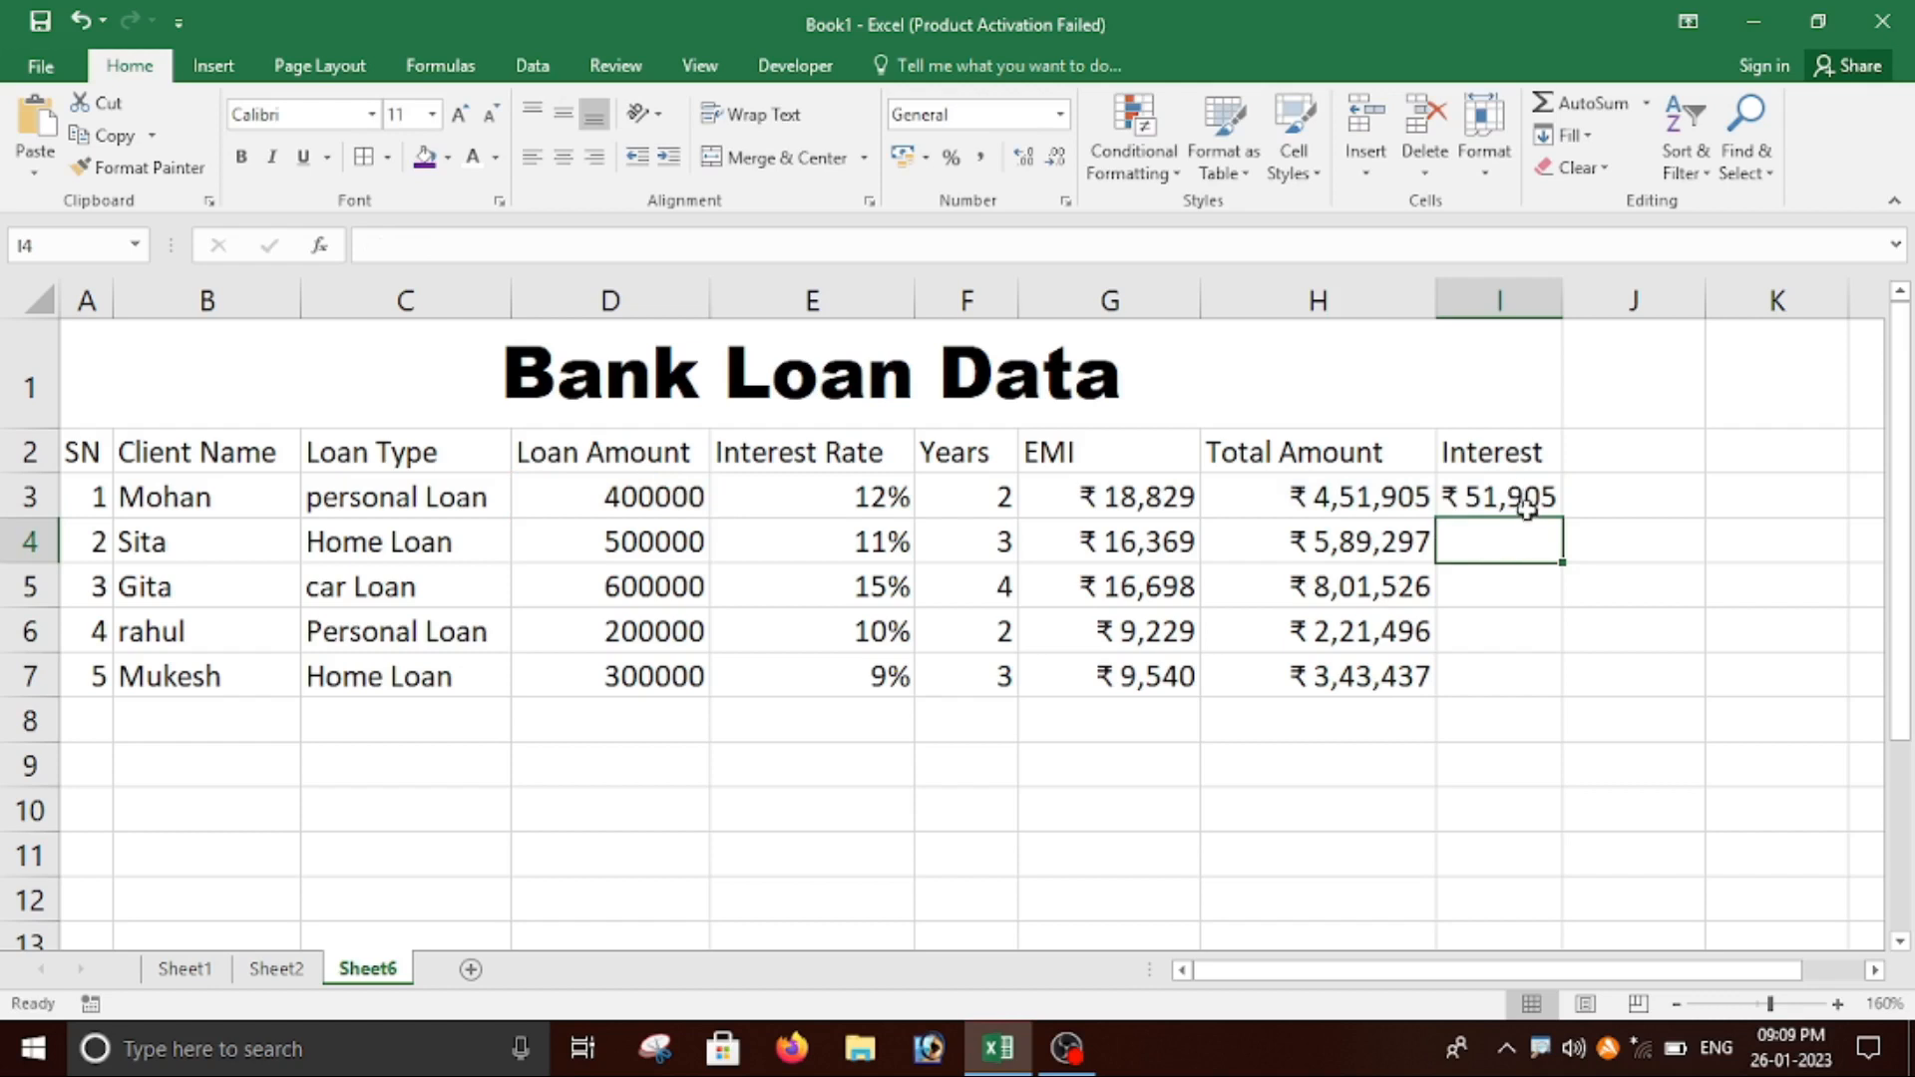
Fill the interest formula from I3 down to I7 and widen column I to fit all the amounts.
{"action": "left_click", "coordinate": [1527, 507]}
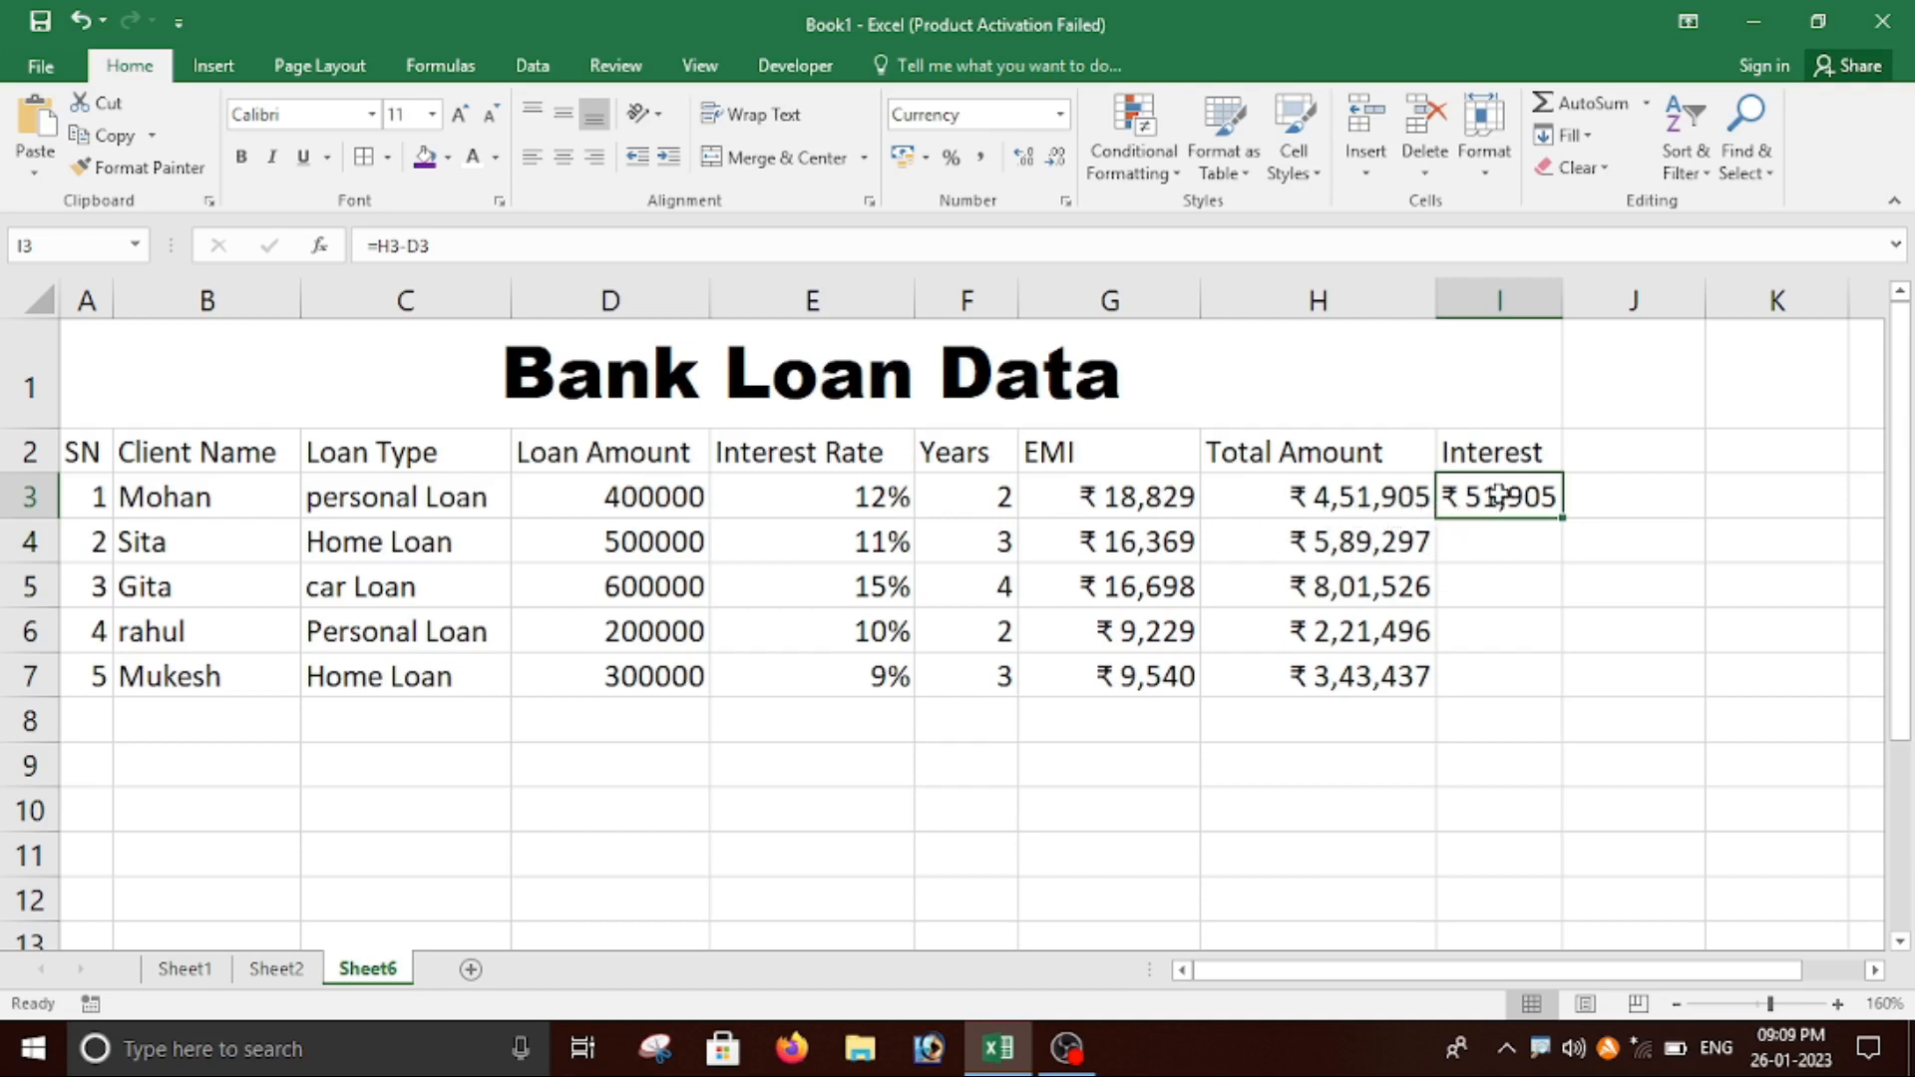
{"action": "double_click", "coordinate": [1564, 517]}
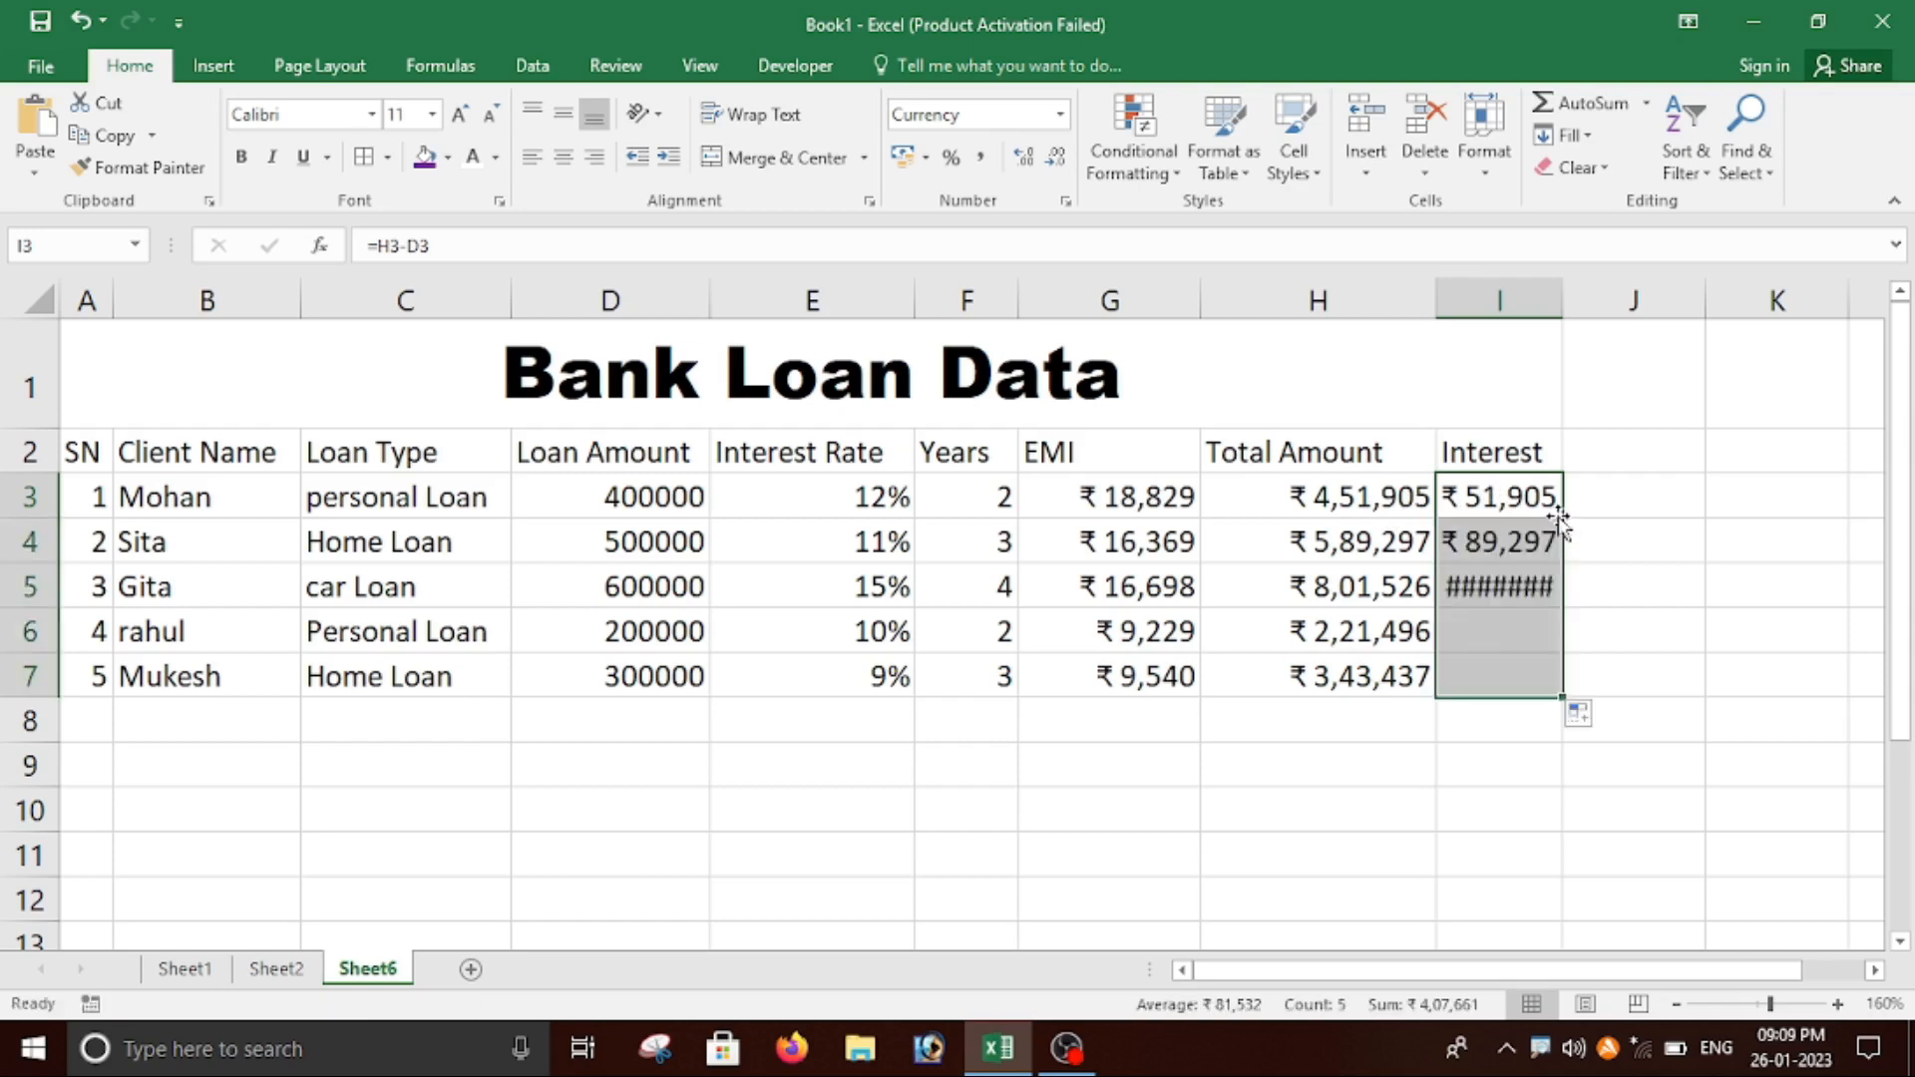
{"action": "left_click_drag", "start_coordinate": [1564, 289], "coordinate": [1593, 289]}
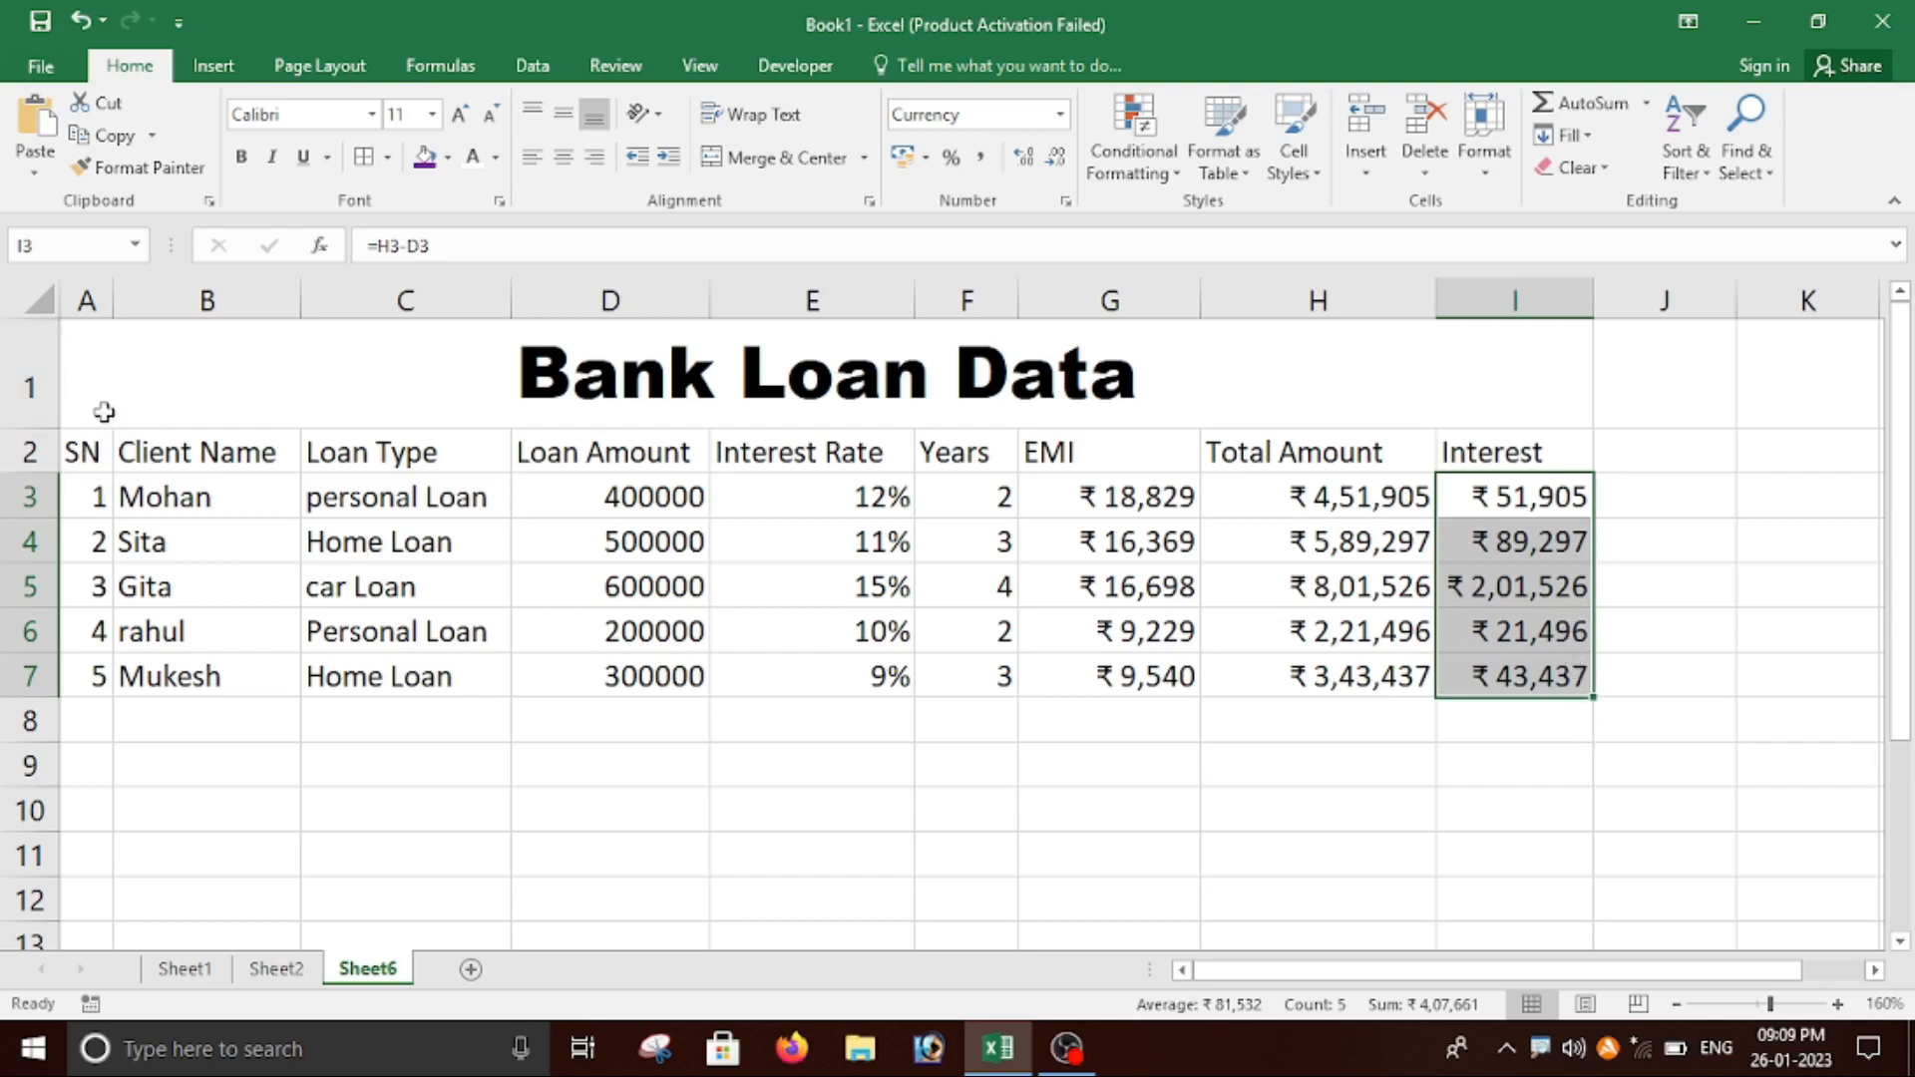
Apply all borders to the whole table, A1:I7.
{"action": "left_click_drag", "start_coordinate": [106, 350], "coordinate": [1068, 701]}
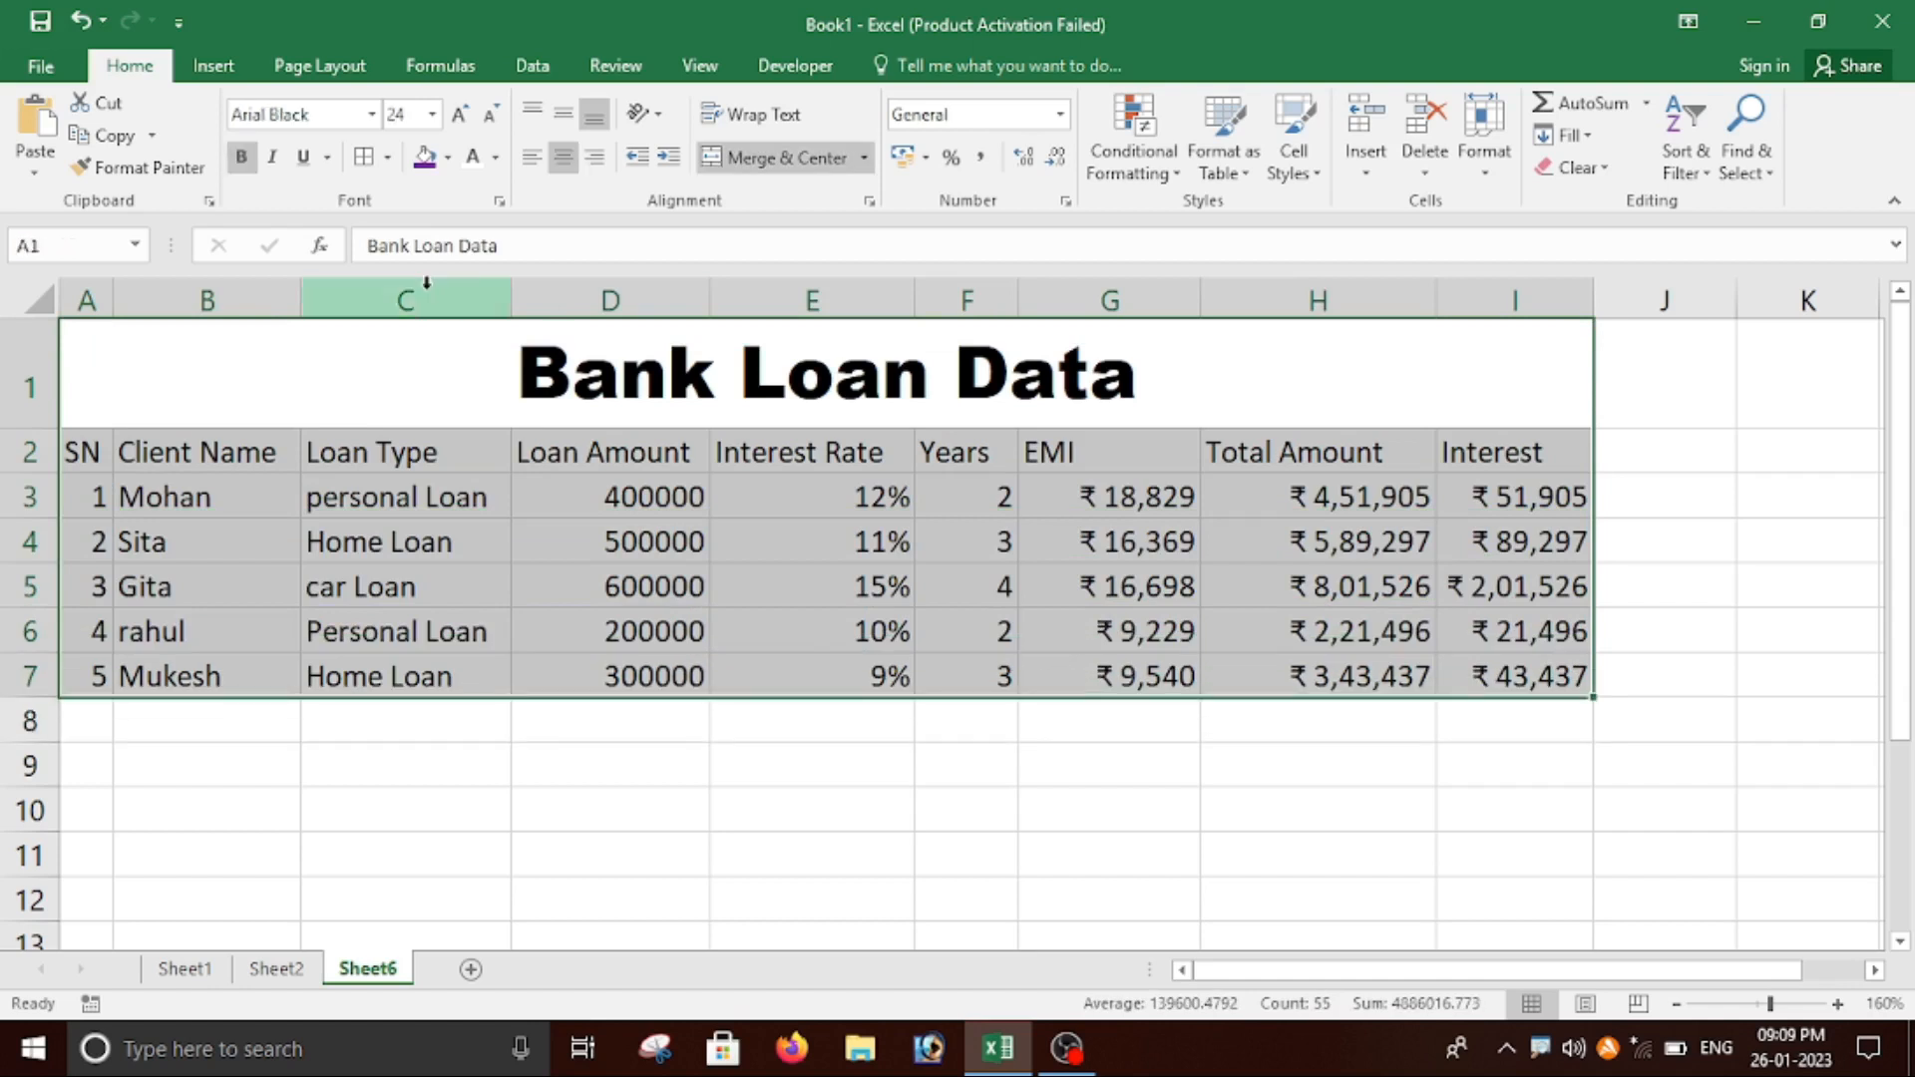
{"action": "left_click", "coordinate": [387, 156]}
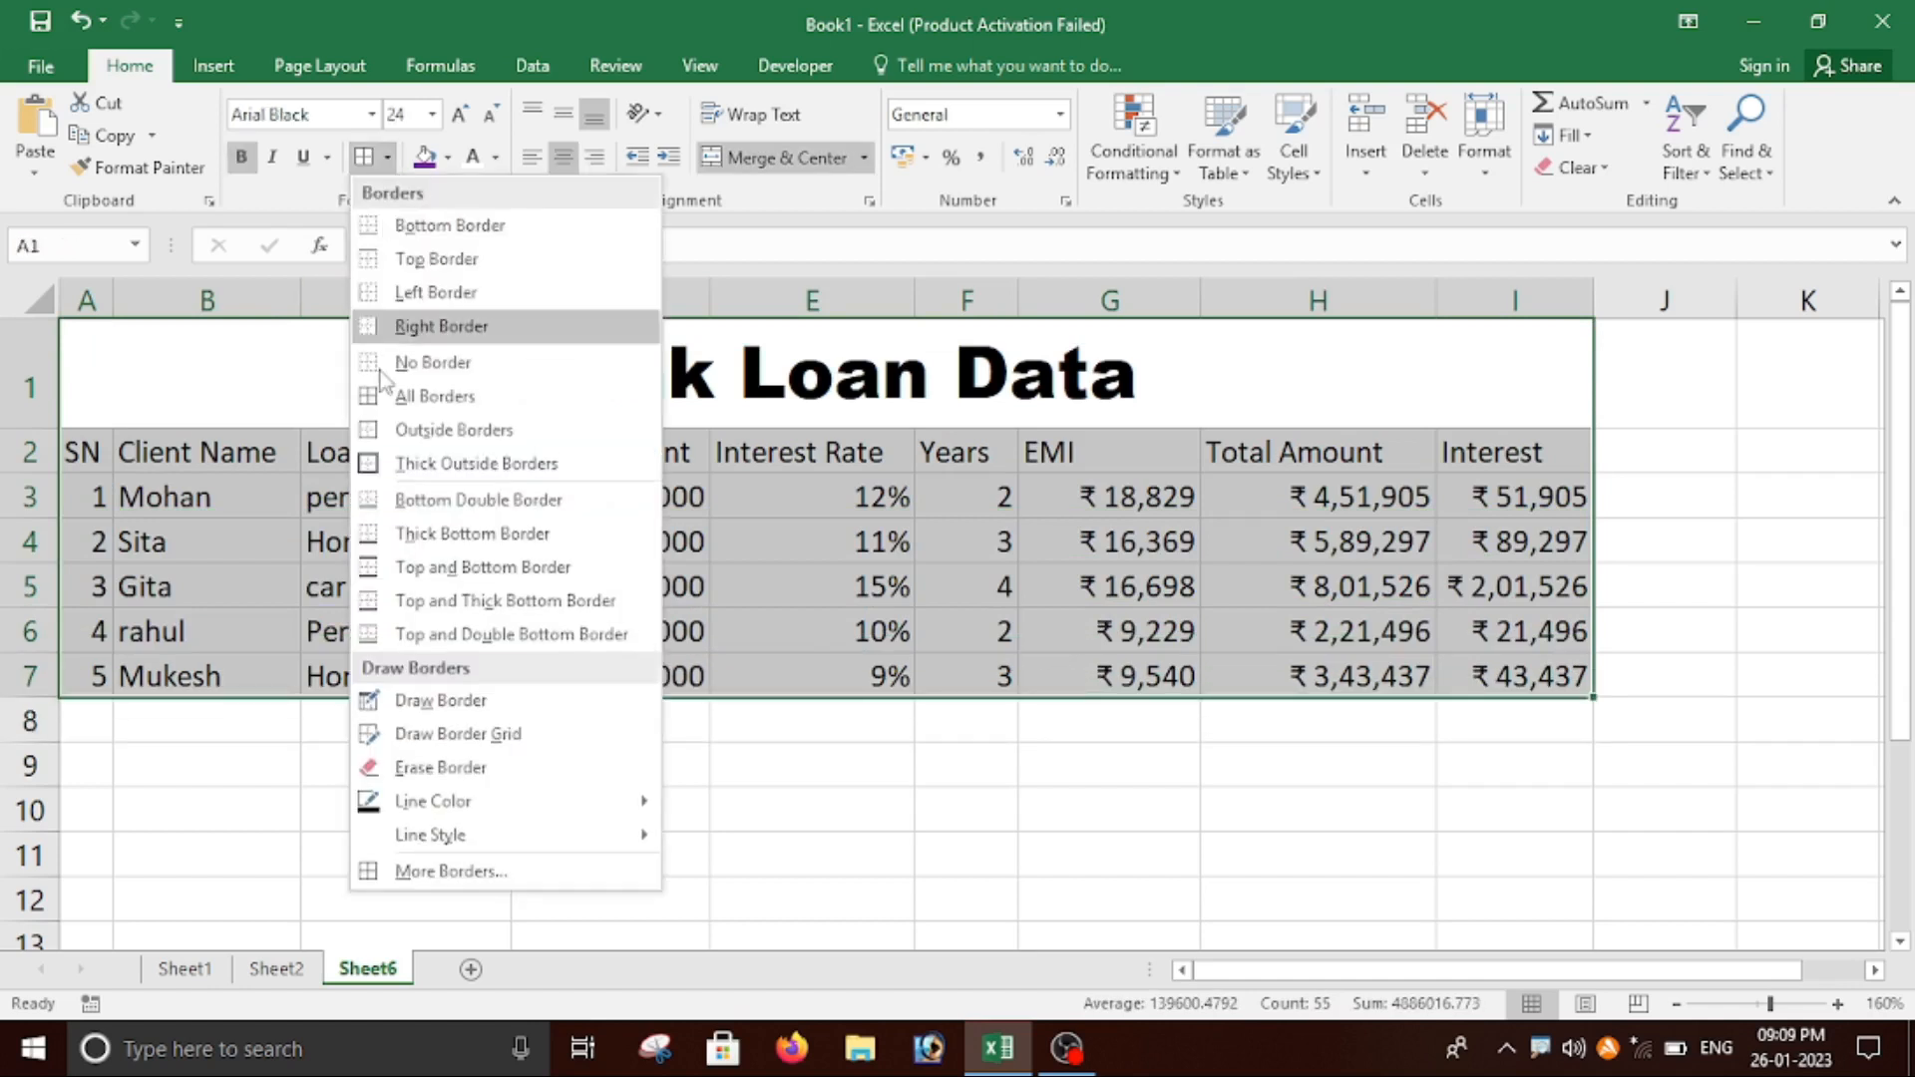
{"action": "left_click", "coordinate": [459, 407]}
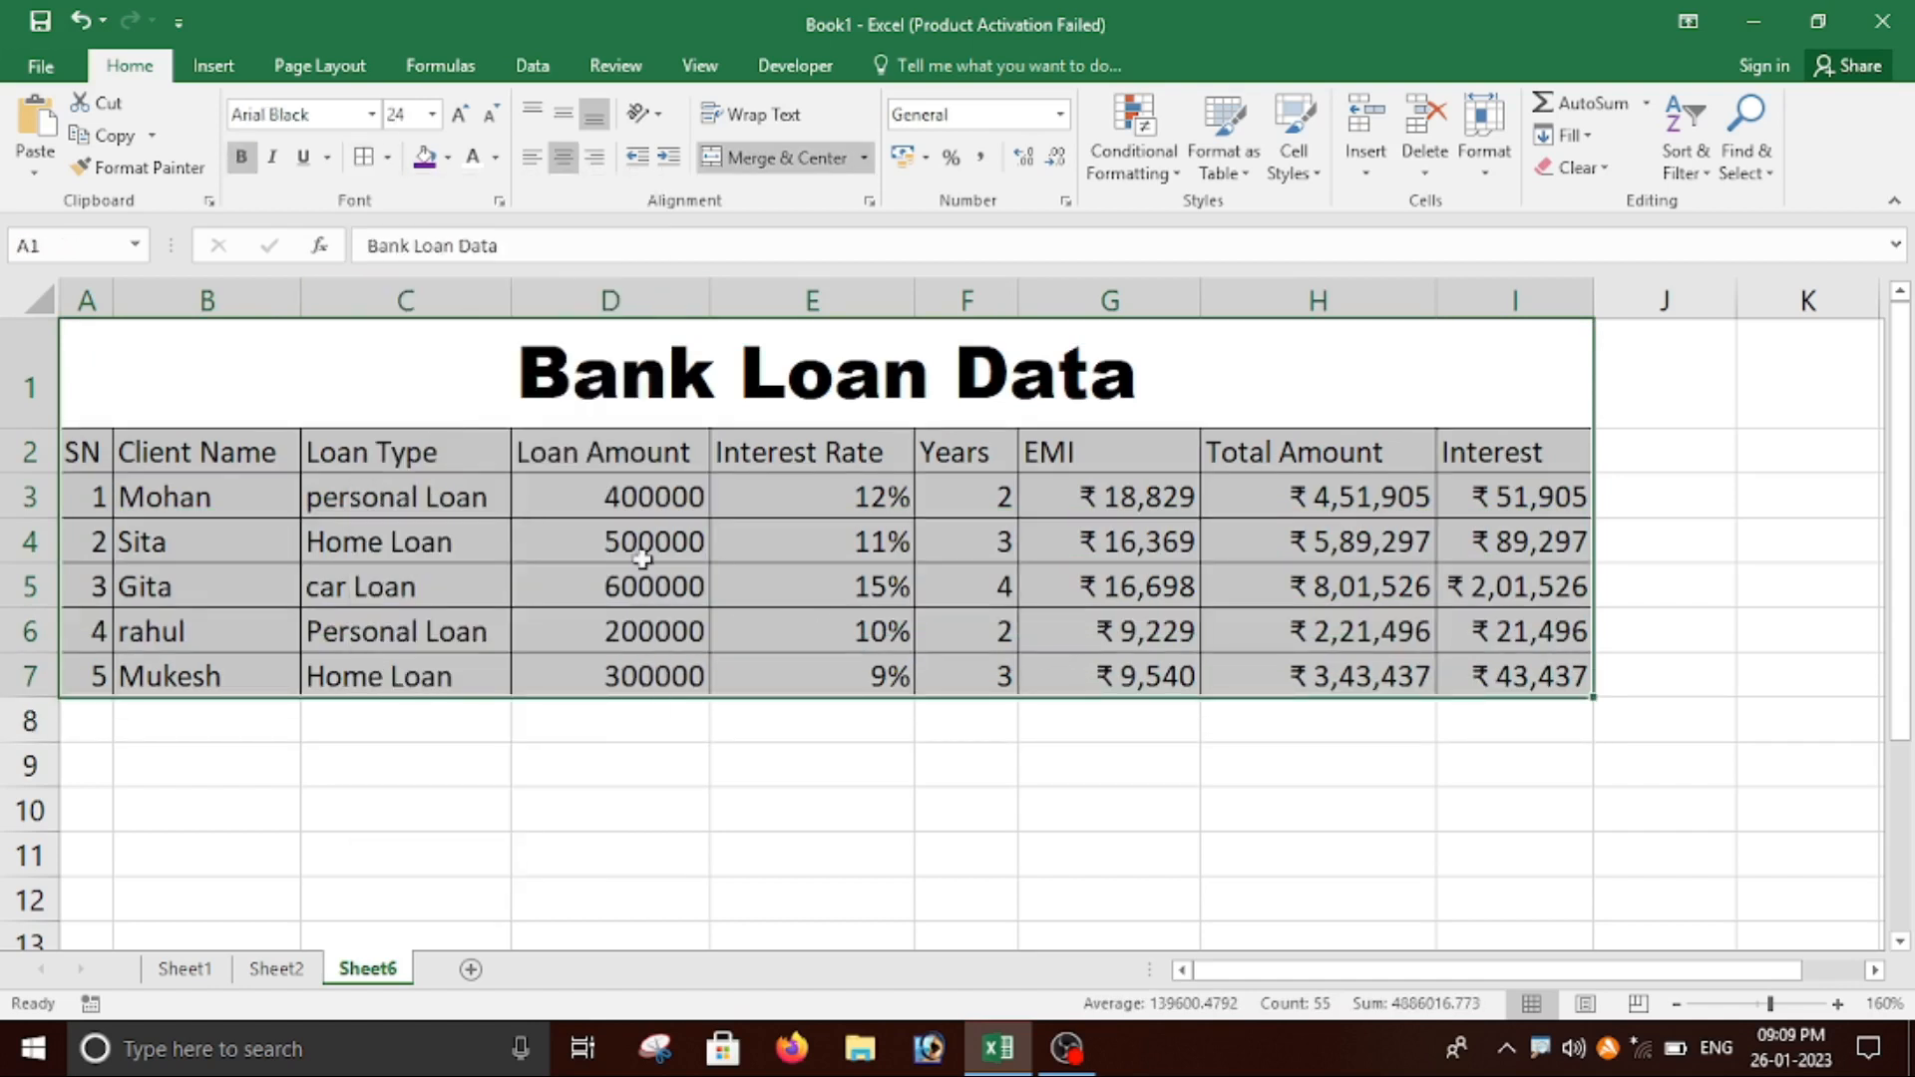
{"action": "left_click", "coordinate": [359, 502]}
Fill the Bank Loan Data title cell with black and make its text white.
{"action": "left_click", "coordinate": [200, 375]}
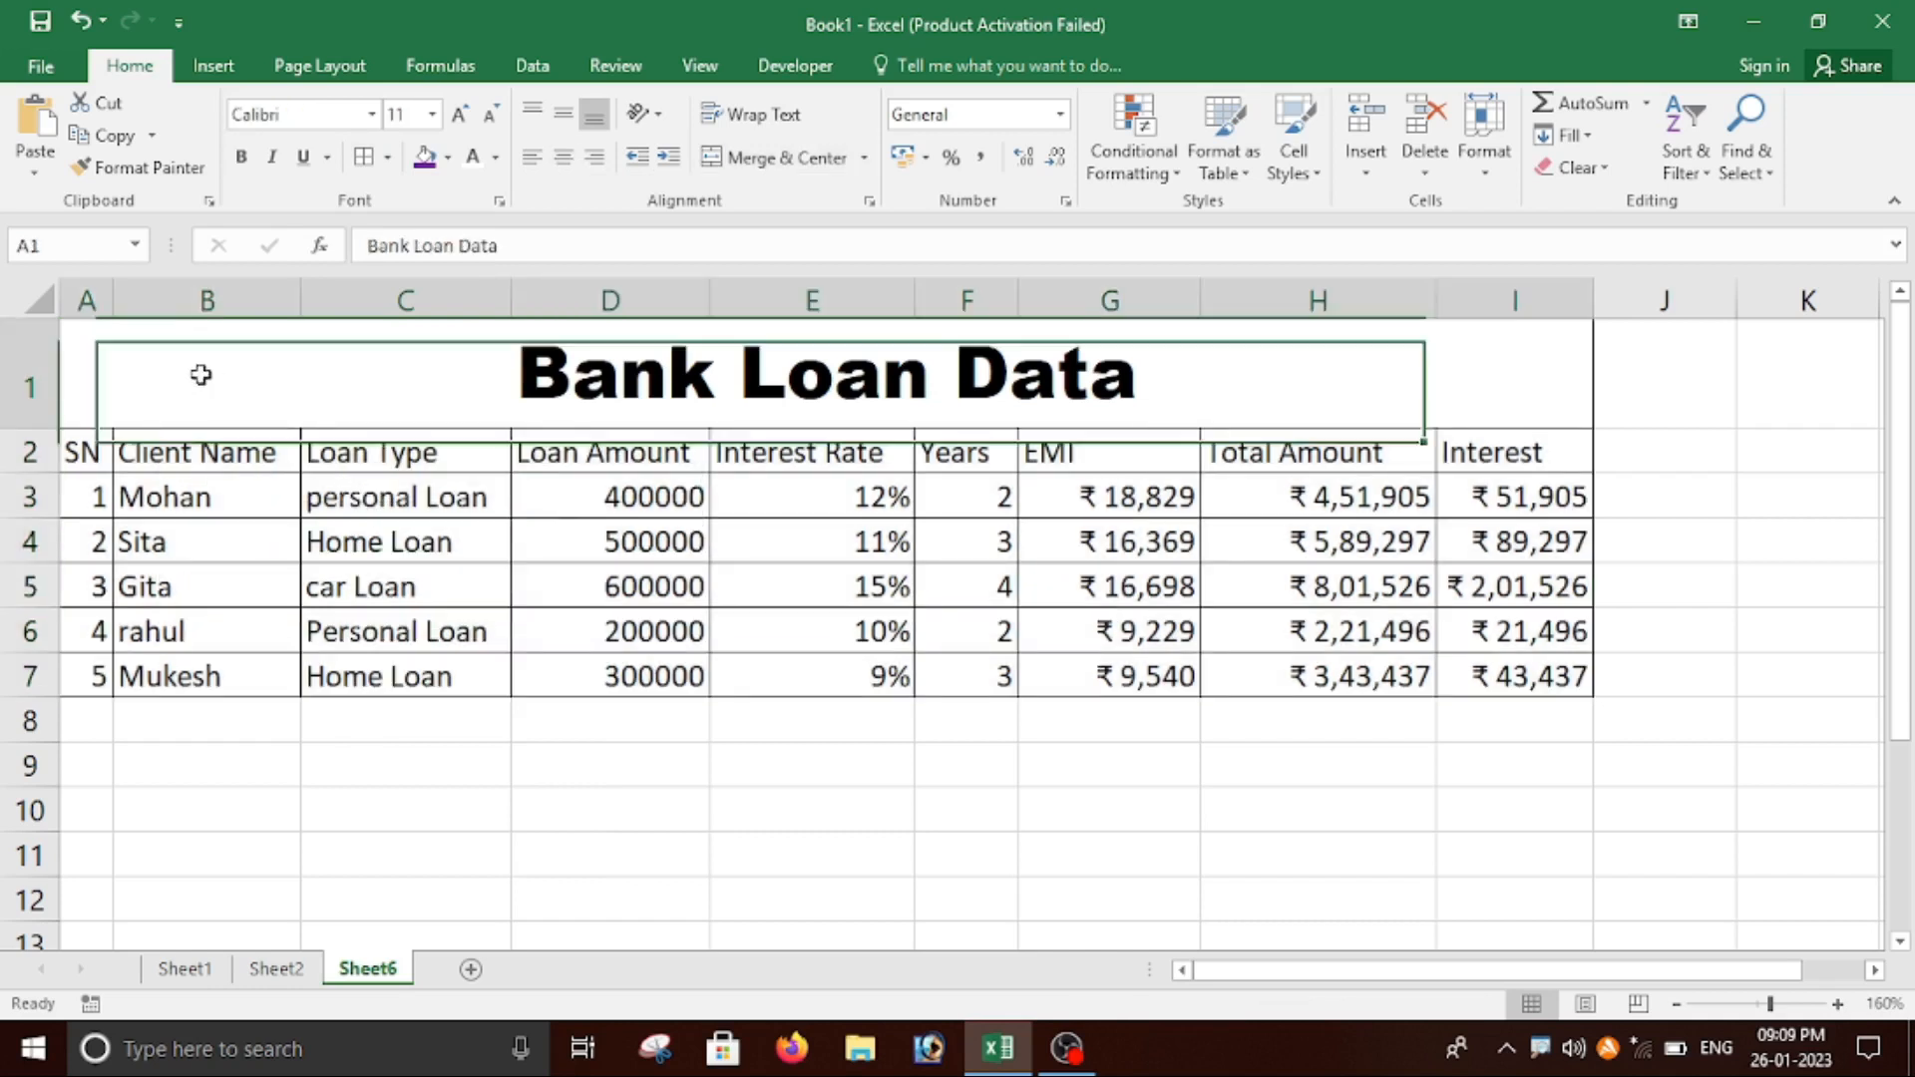
{"action": "left_click", "coordinate": [448, 157]}
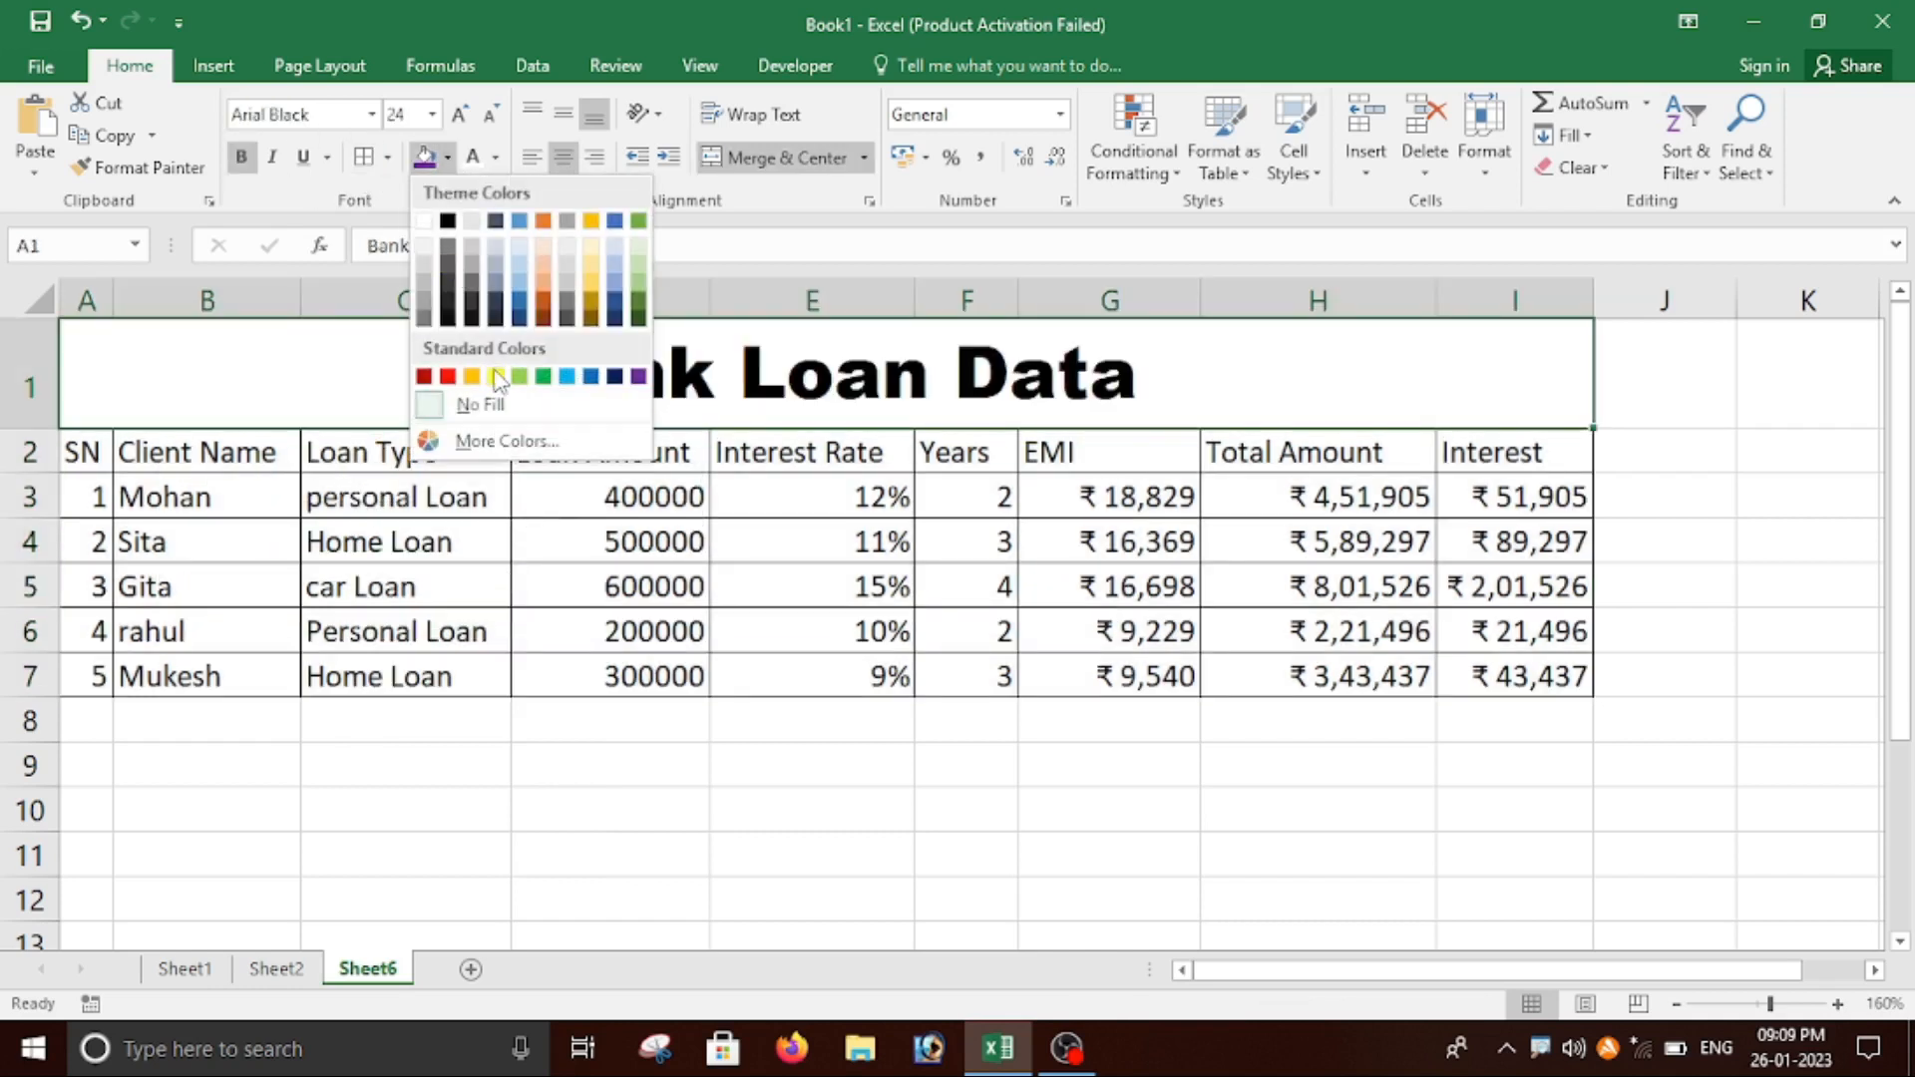
{"action": "left_click", "coordinate": [448, 317]}
{"action": "left_click", "coordinate": [473, 158]}
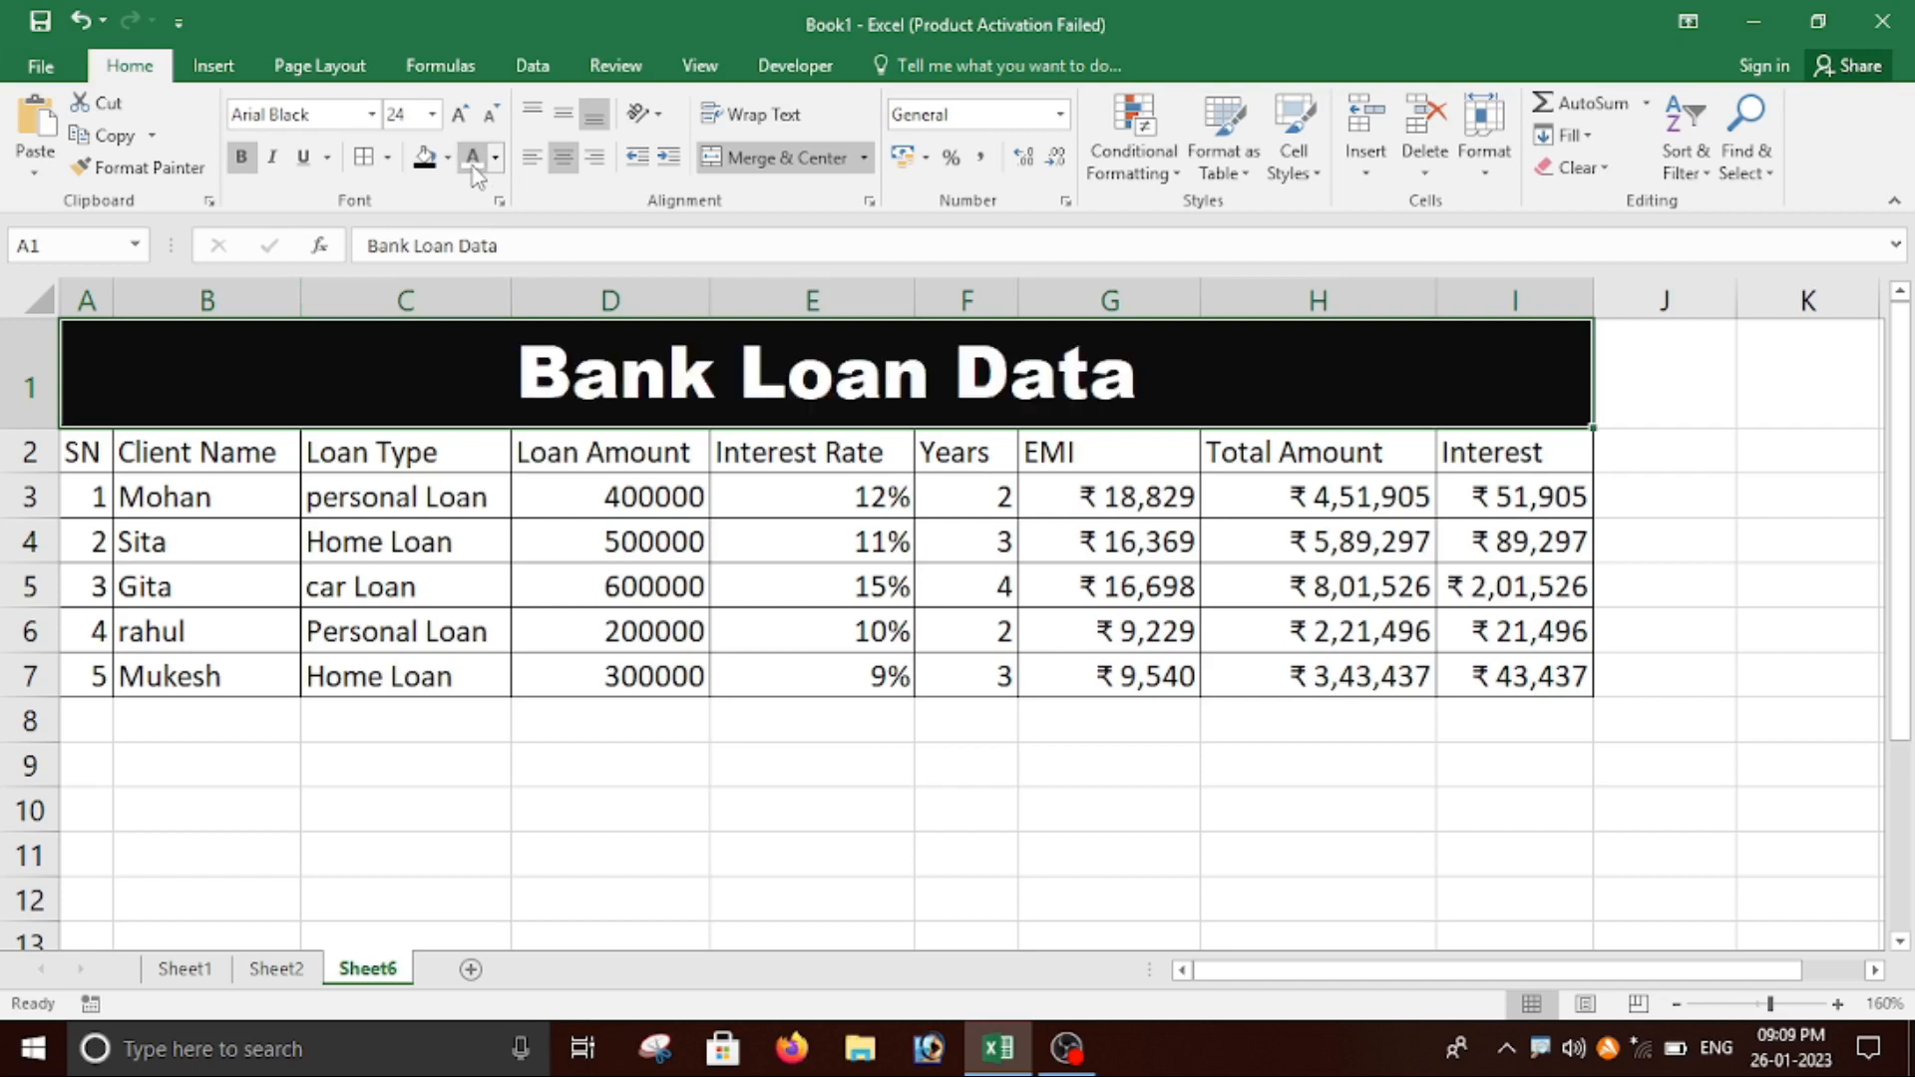
Fill the header row A2:I2 with yellow.
{"action": "left_click_drag", "start_coordinate": [103, 439], "coordinate": [1526, 454]}
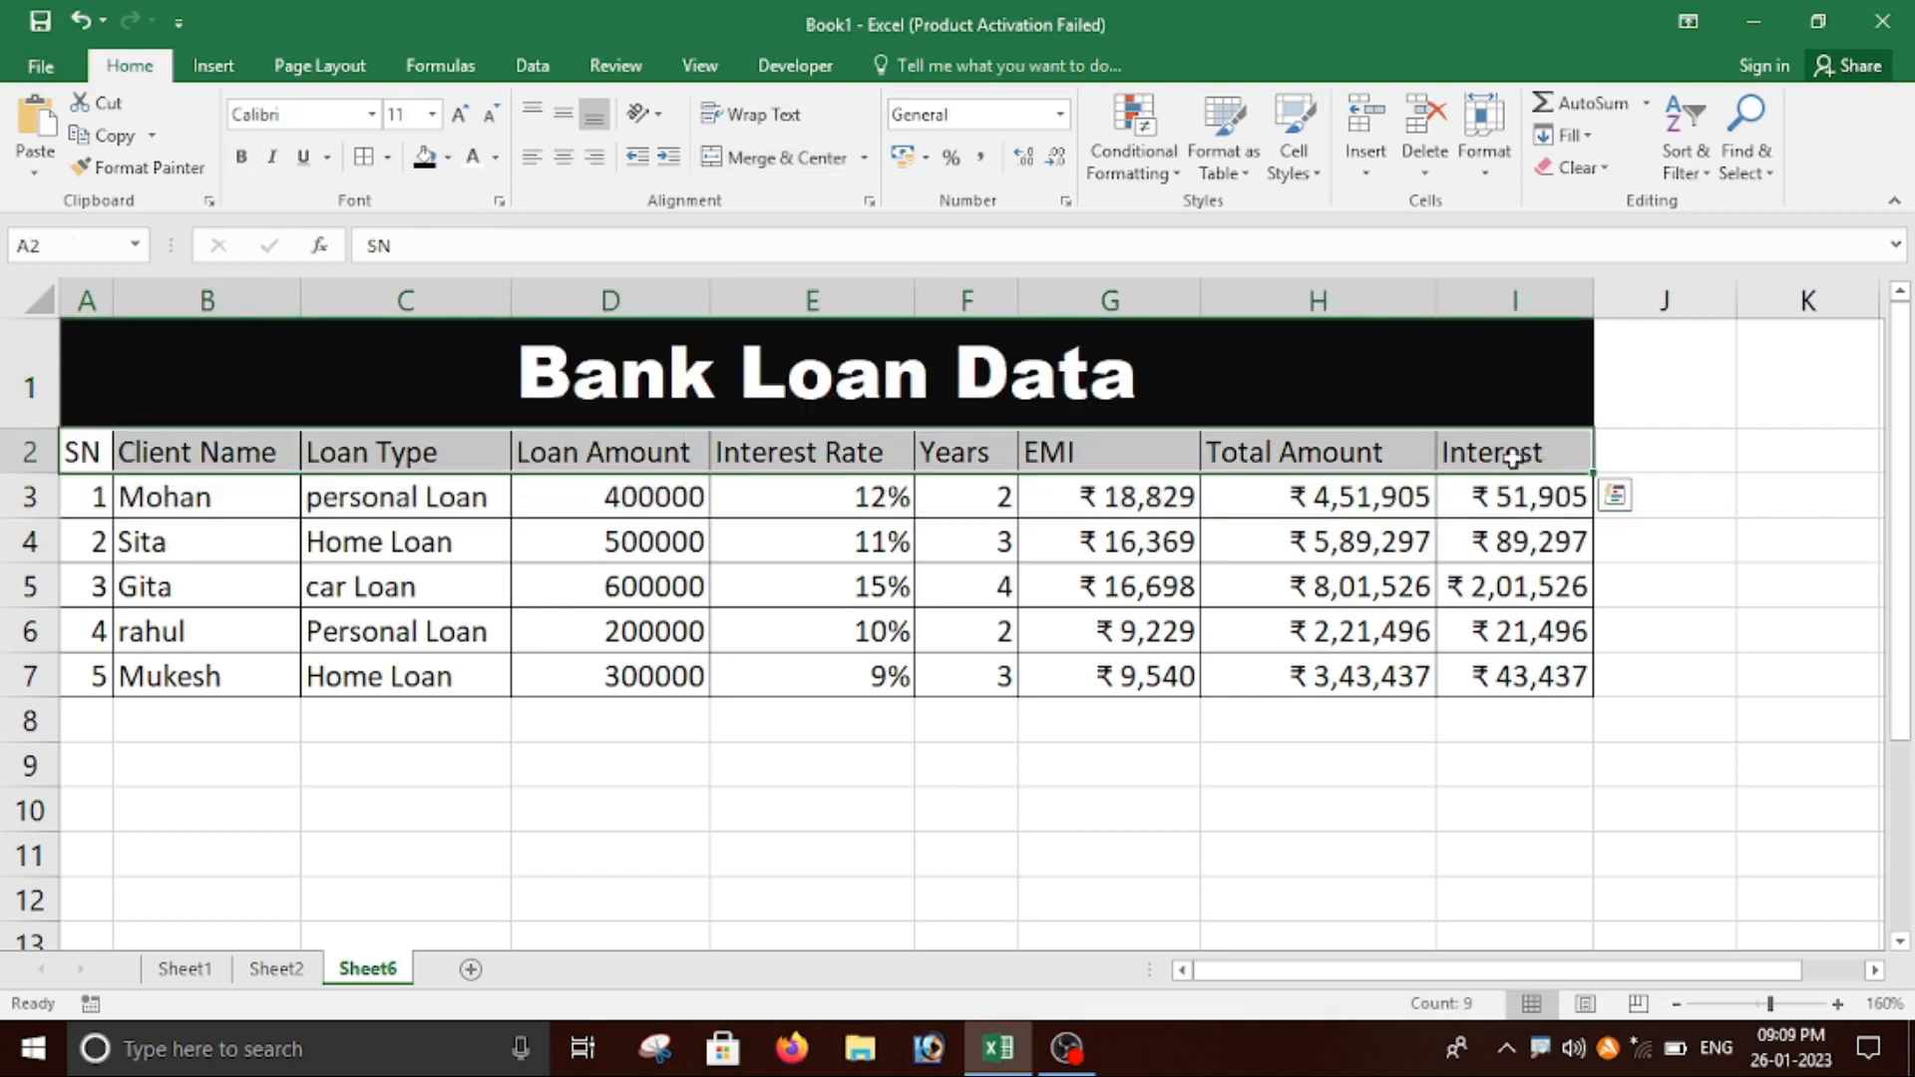
{"action": "left_click", "coordinate": [450, 158]}
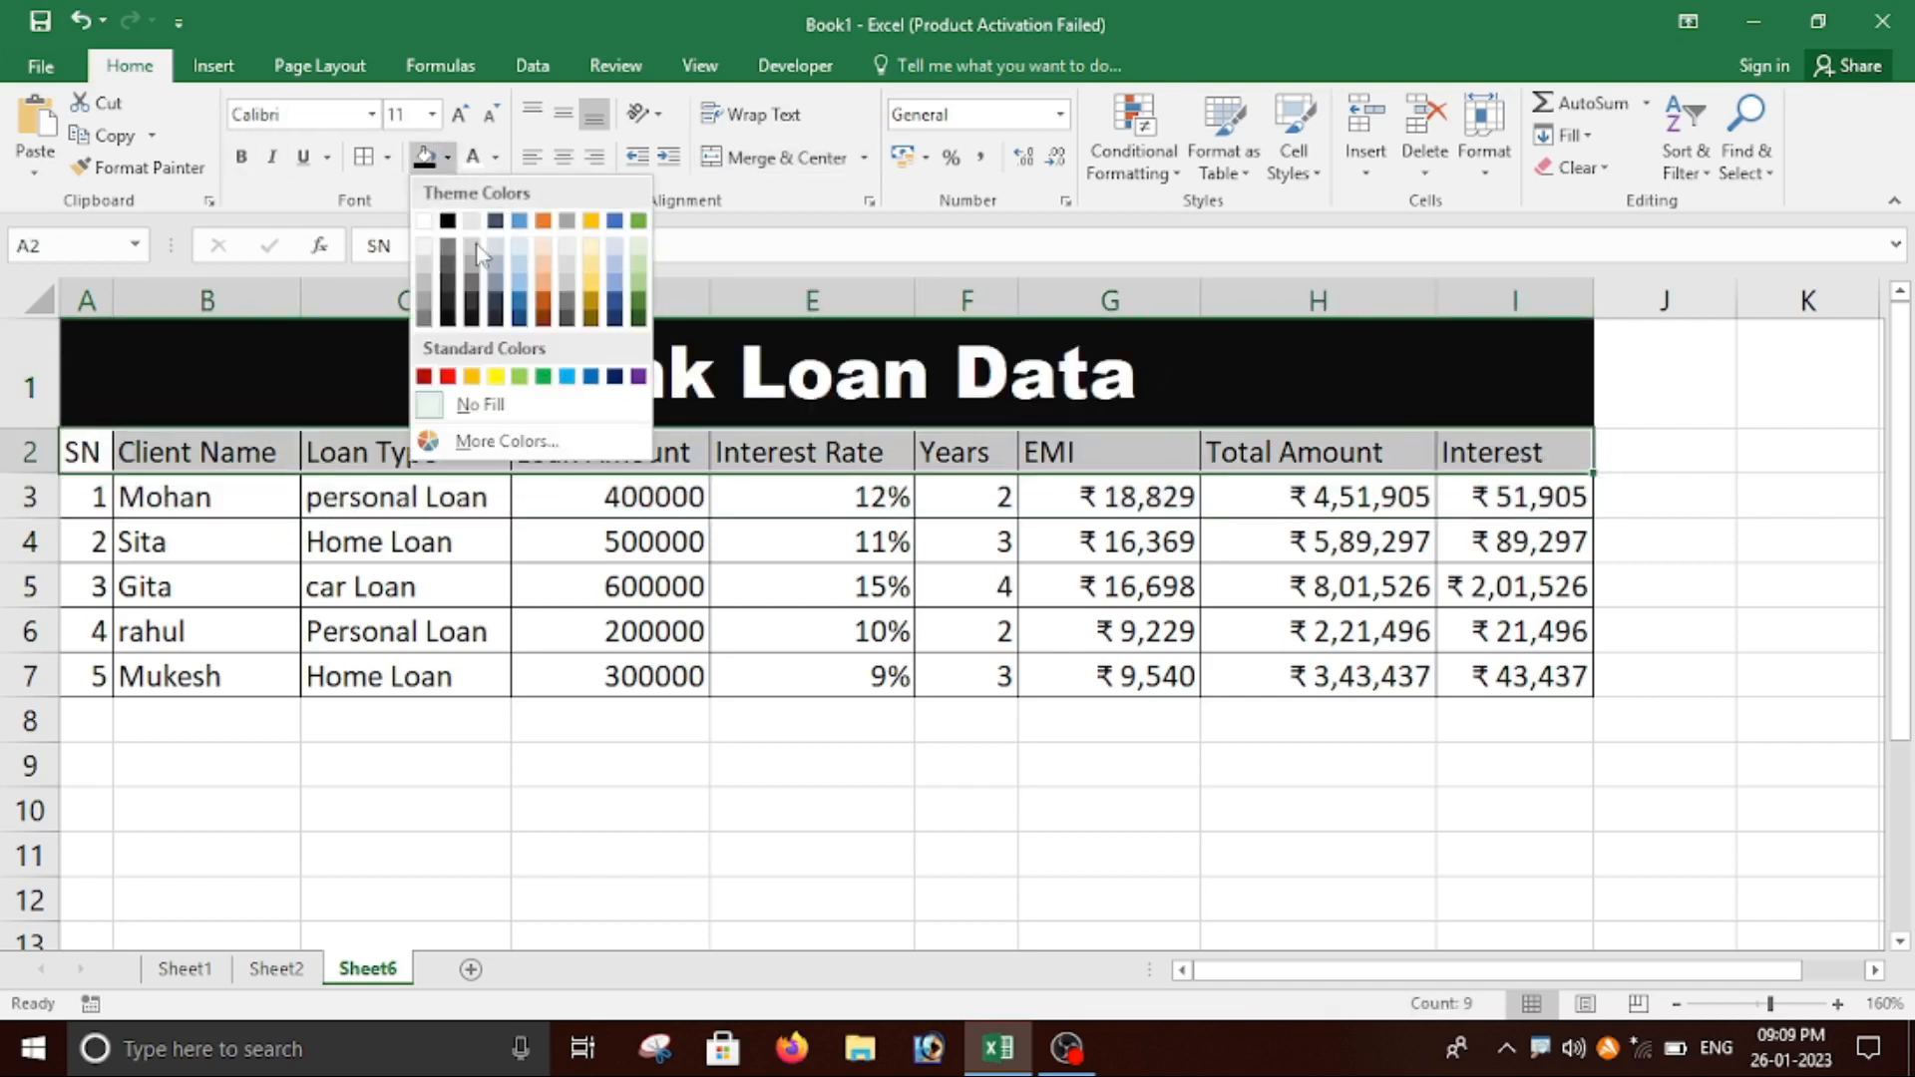
{"action": "left_click", "coordinate": [496, 376]}
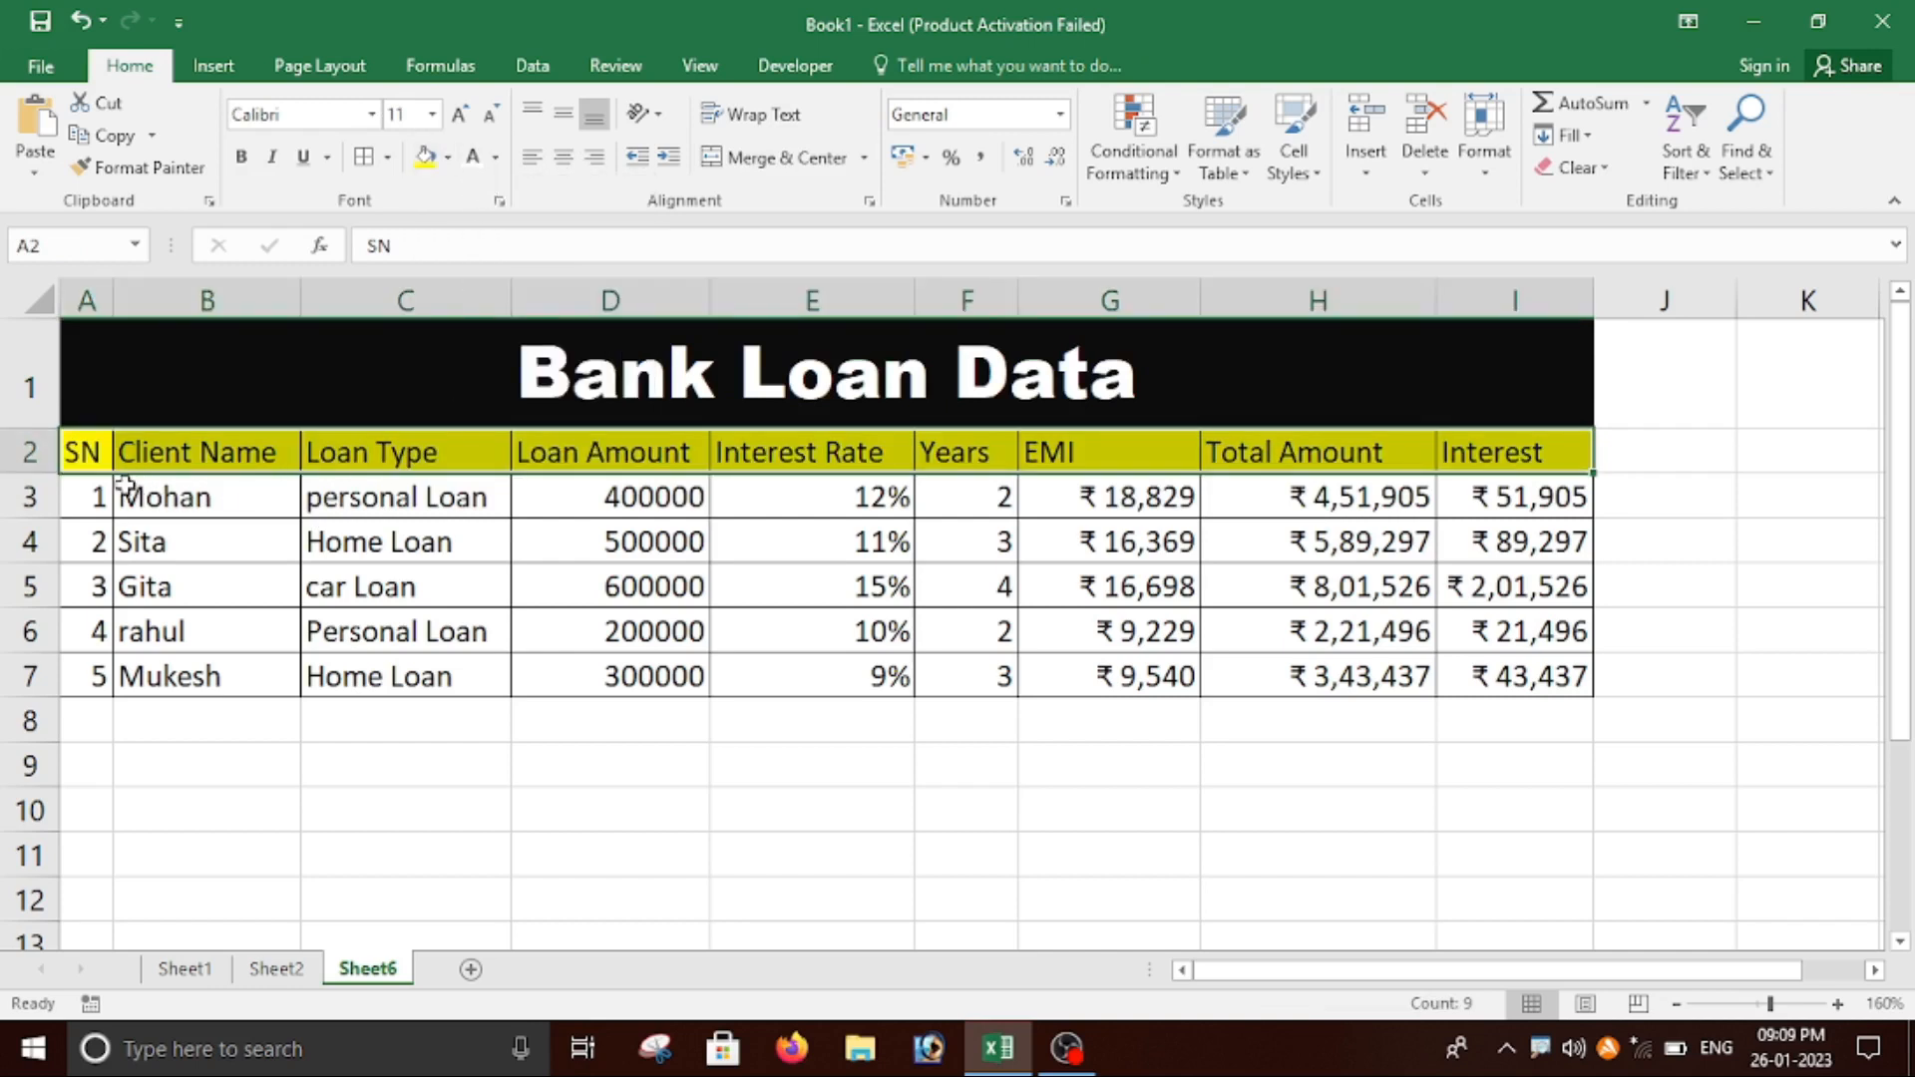
Fill the data rows A3:I7 with light gold.
{"action": "left_click_drag", "start_coordinate": [80, 498], "coordinate": [1536, 678]}
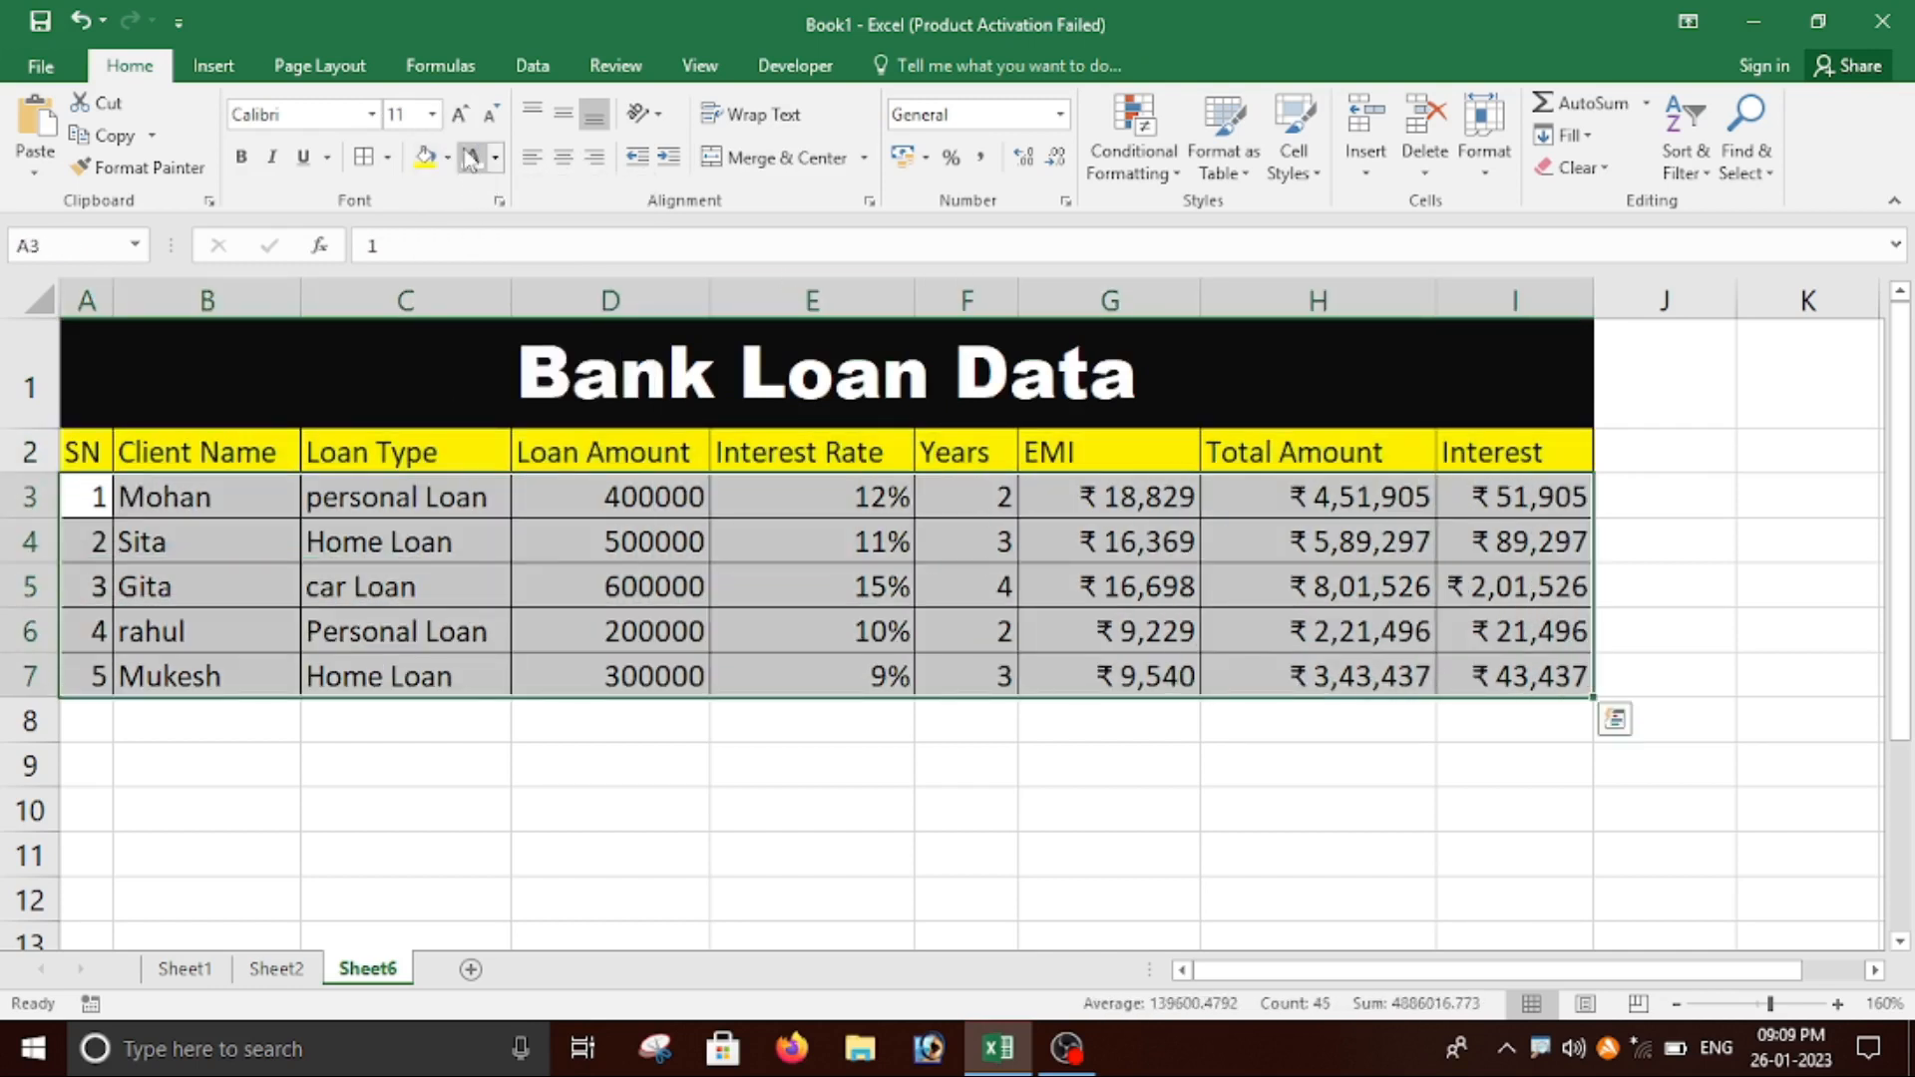
{"action": "left_click", "coordinate": [425, 157]}
{"action": "left_click", "coordinate": [448, 158]}
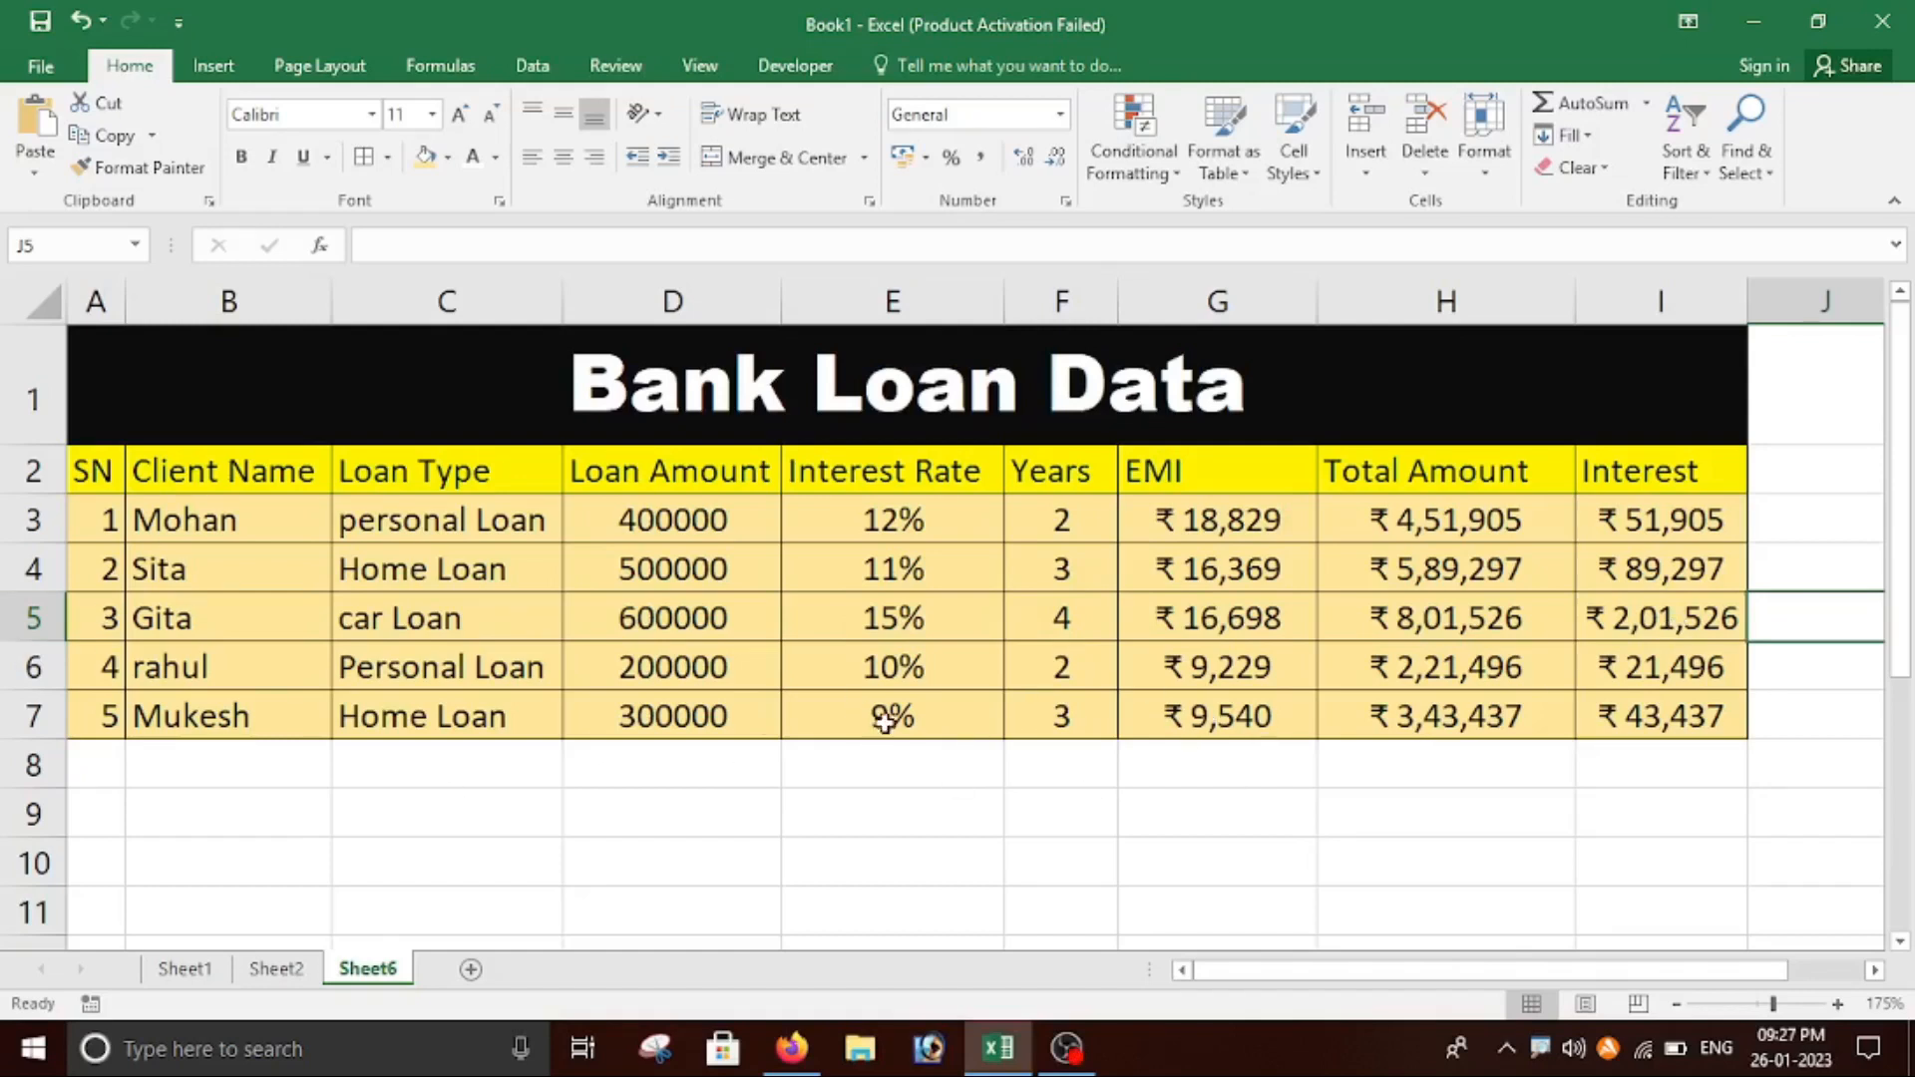
Review the first client's loan amount, EMI and total amount, and switch to the EMI calculator website in Firefox.
{"action": "left_click", "coordinate": [190, 519]}
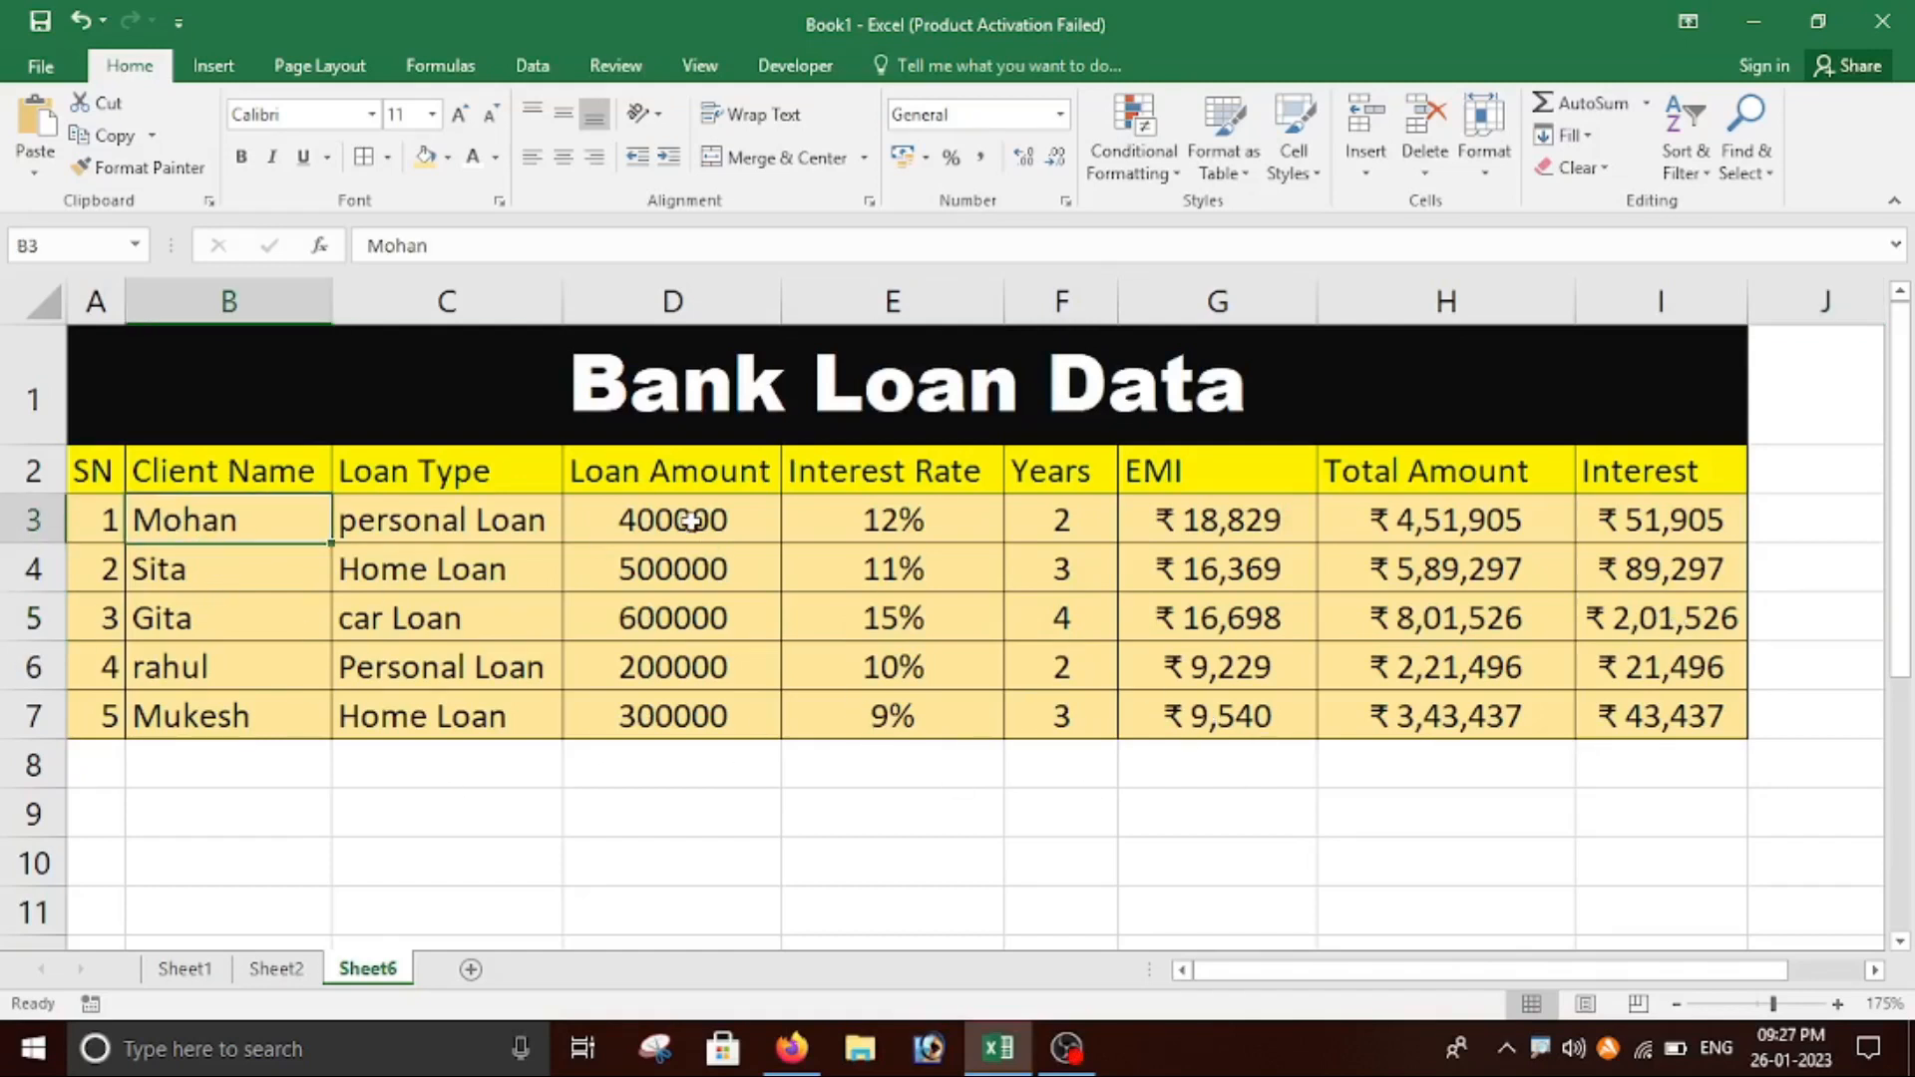
{"action": "left_click", "coordinate": [679, 520]}
{"action": "left_click", "coordinate": [1230, 521]}
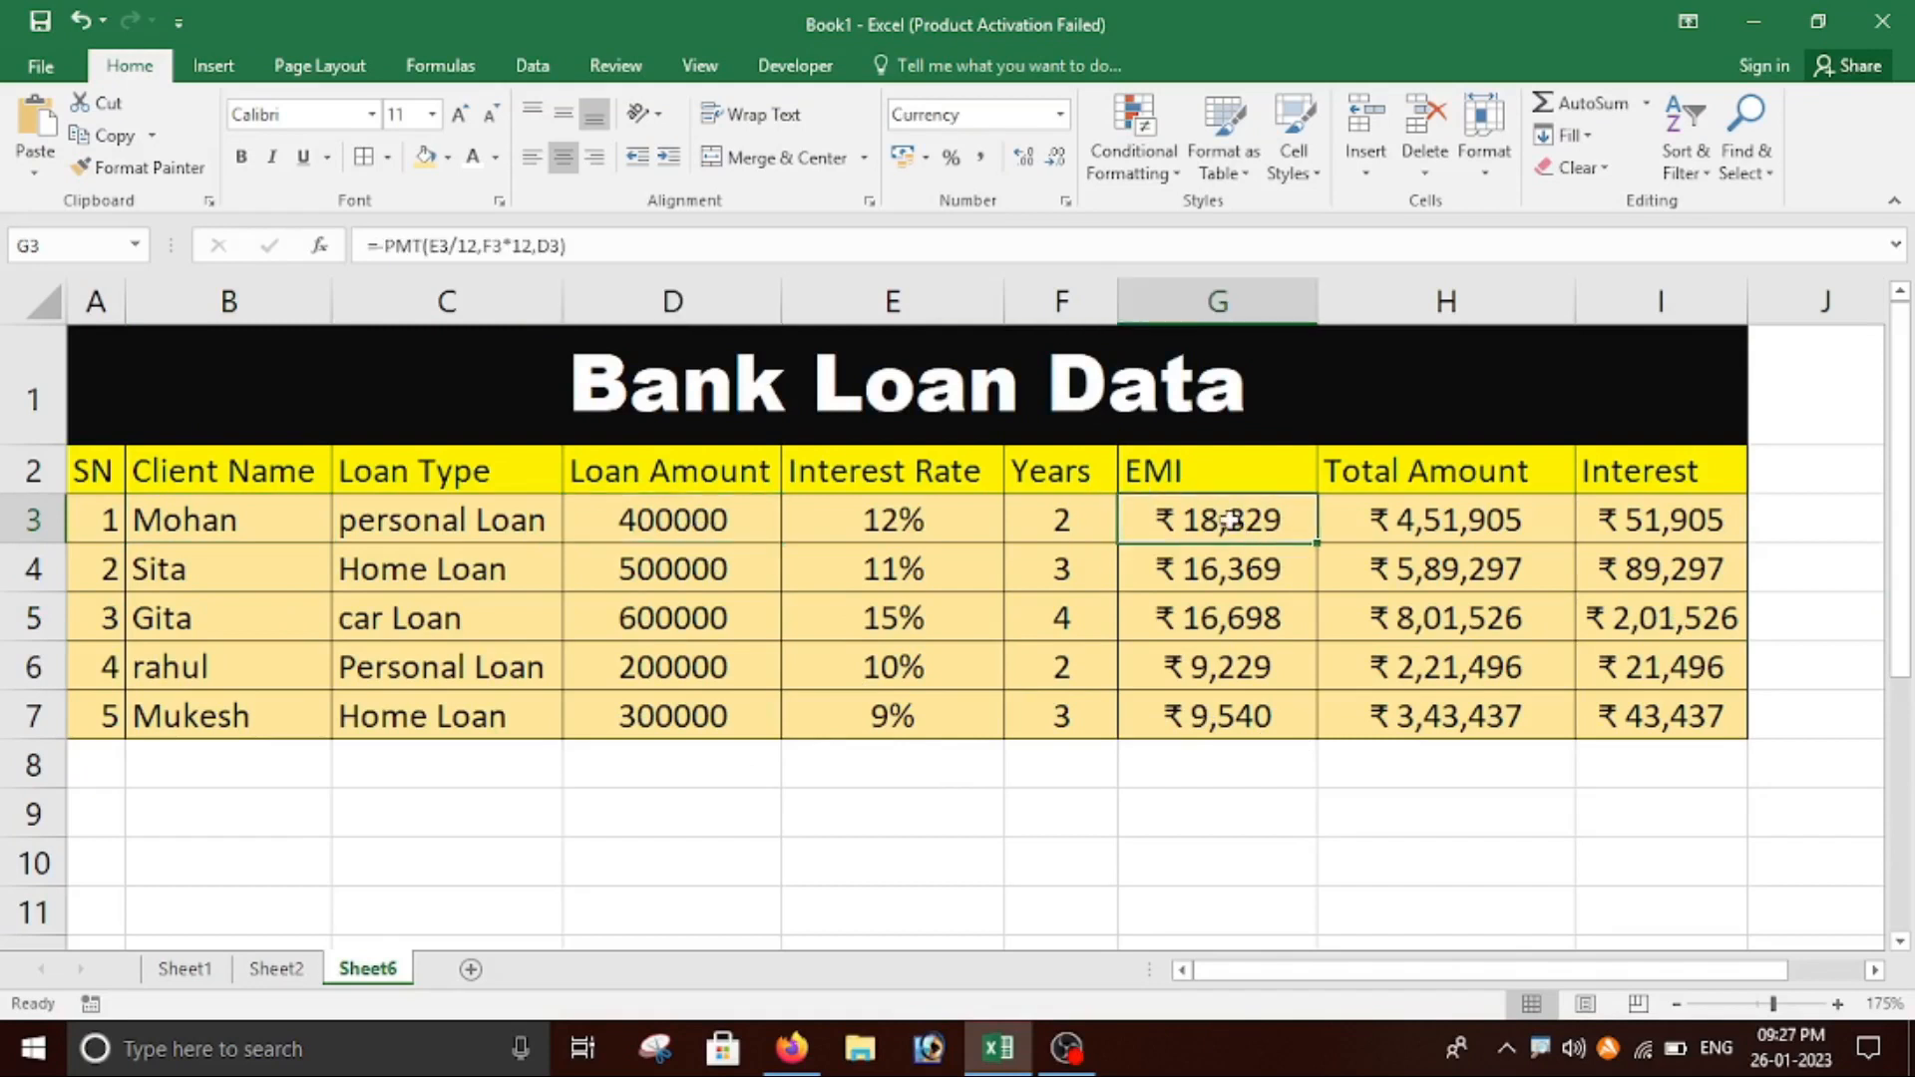
{"action": "left_click", "coordinate": [1429, 526]}
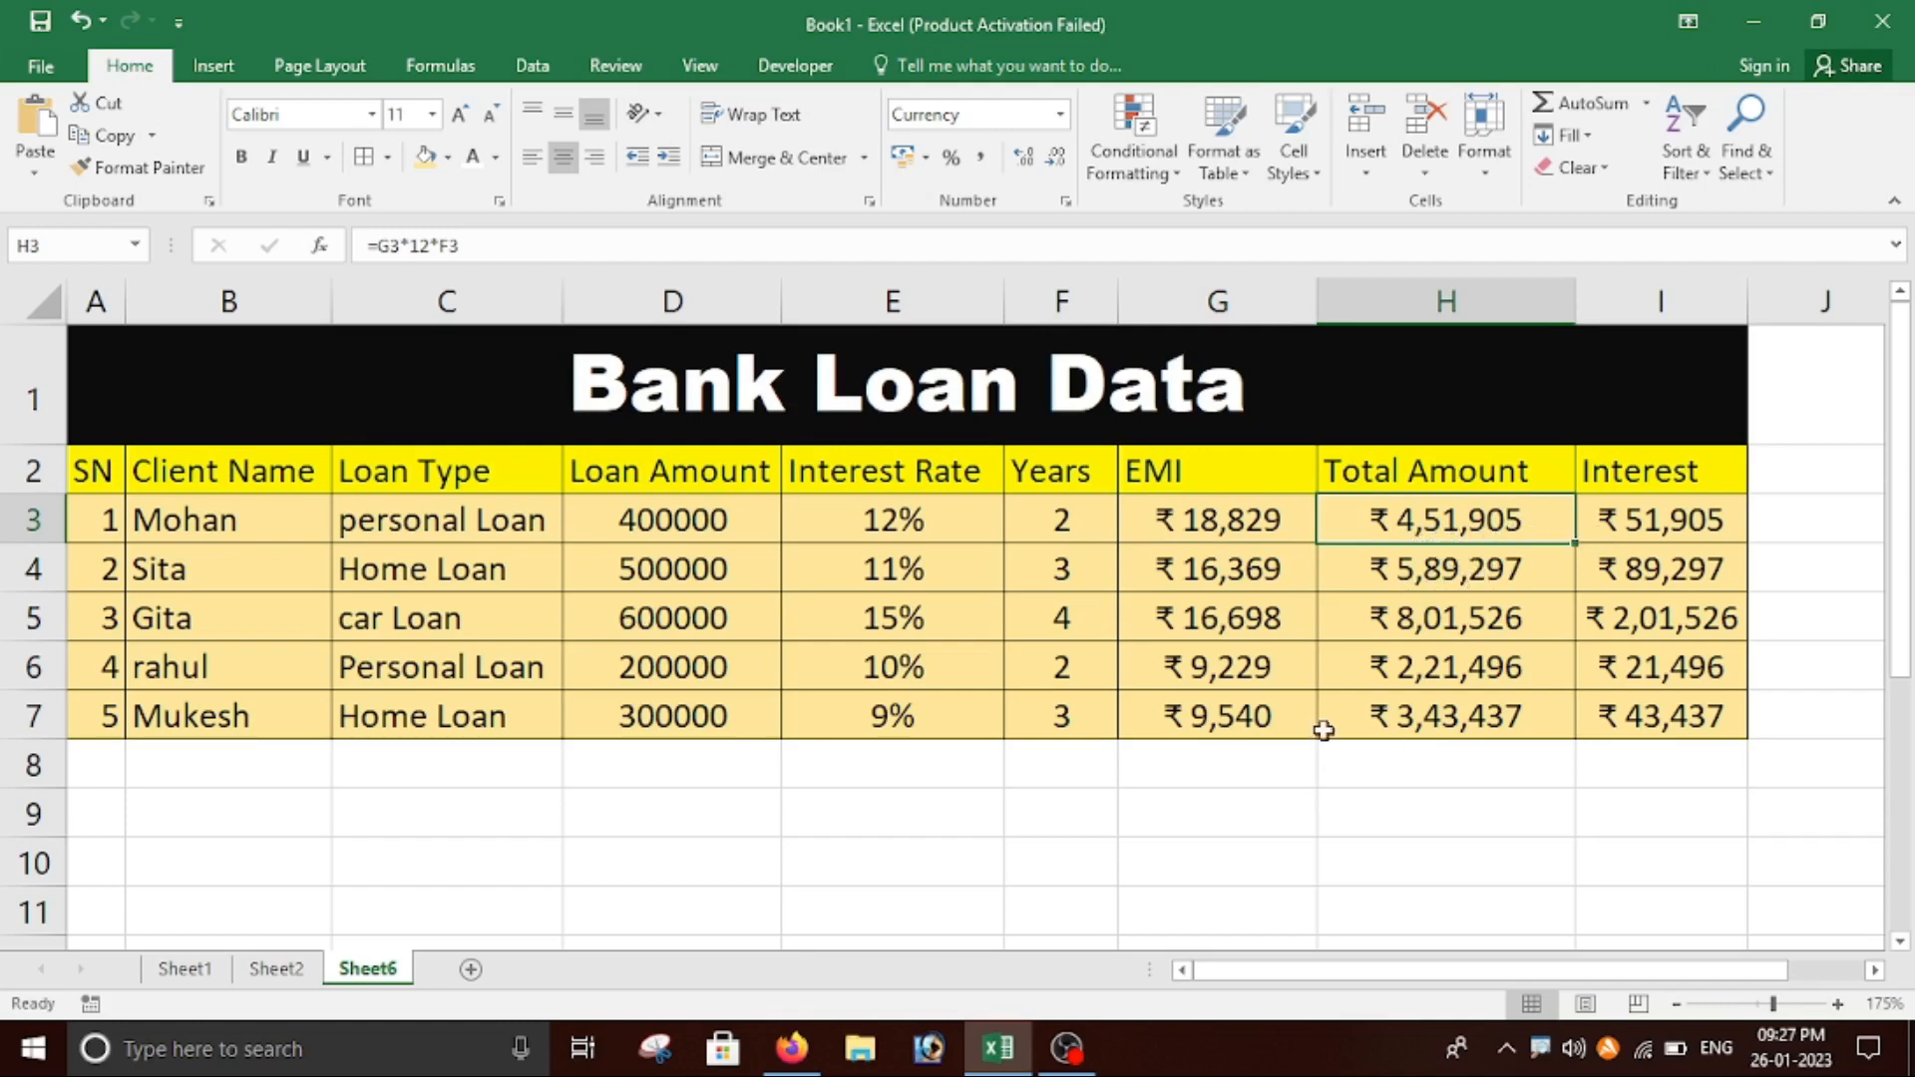
{"action": "left_click", "coordinate": [792, 1047]}
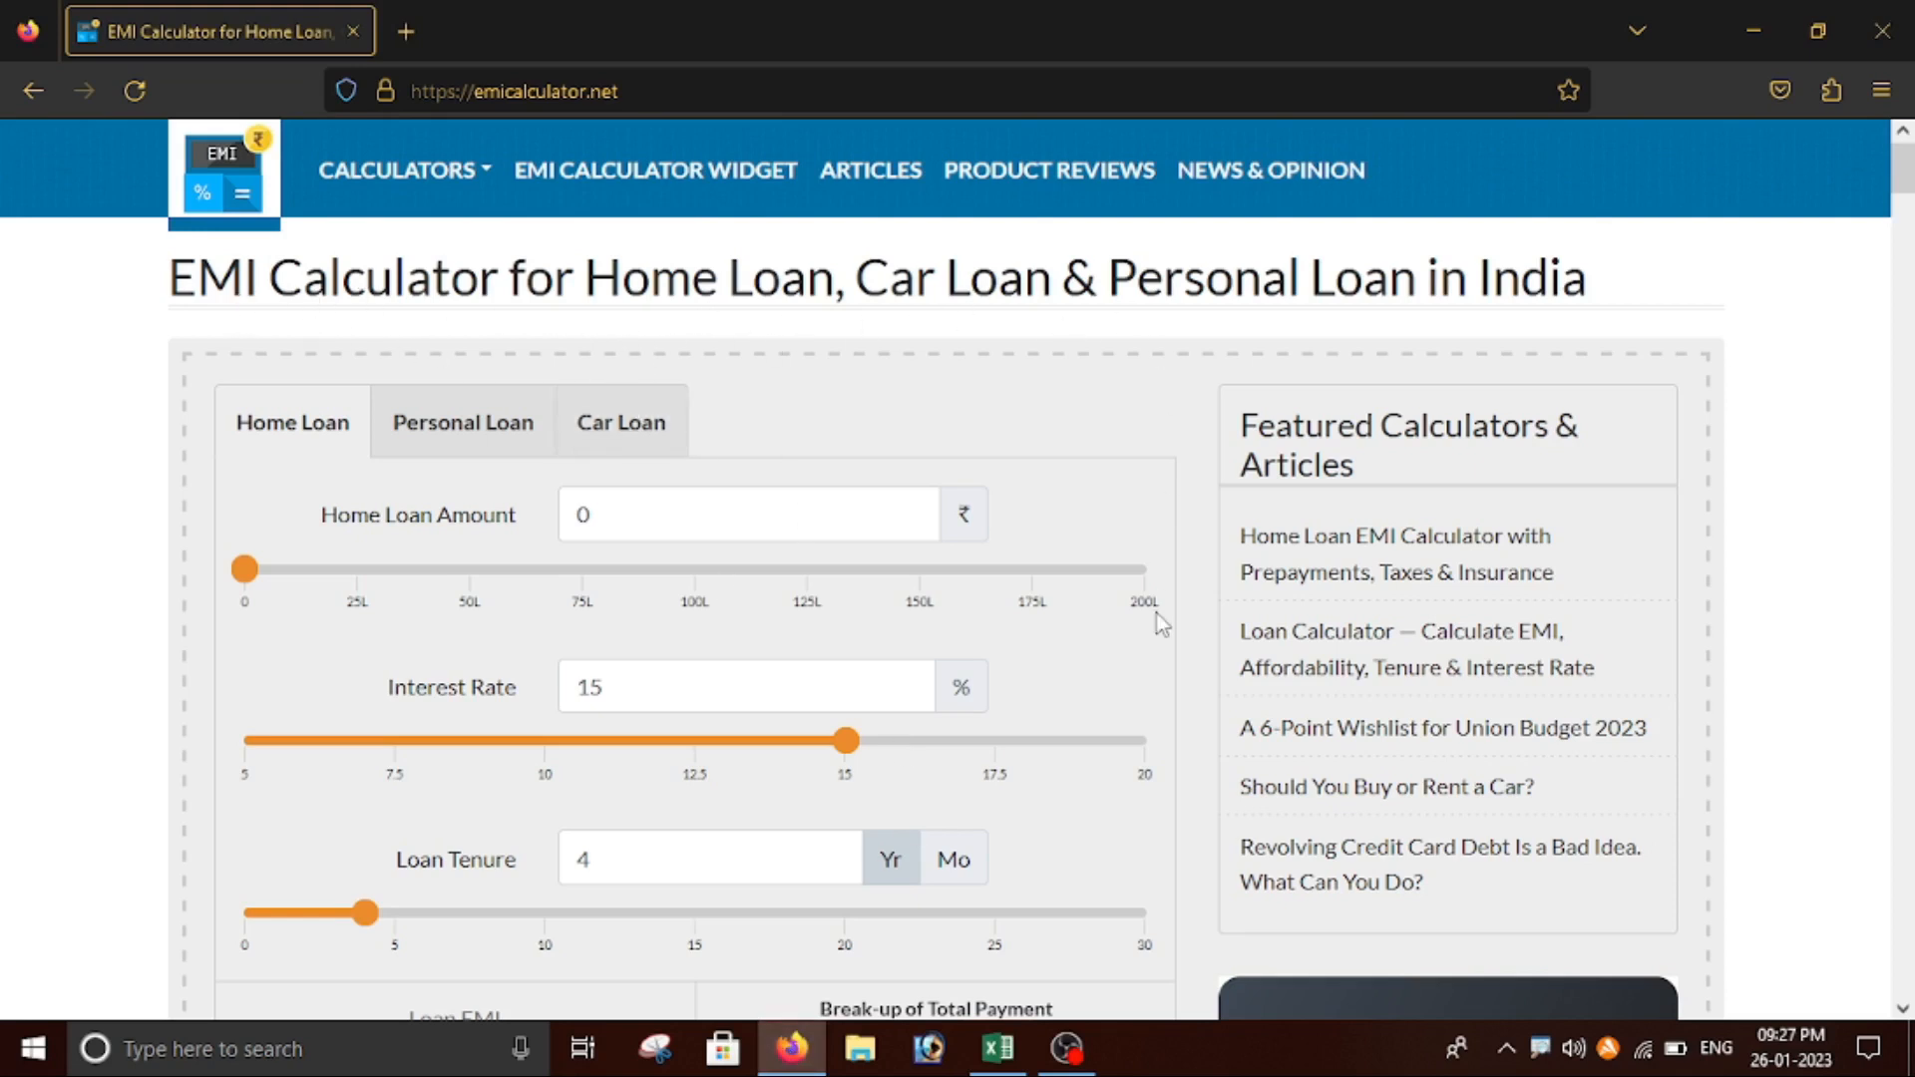
Set the home loan amount in the EMI calculator to 400000, checking it against the first client's row in the Excel sheet.
{"action": "left_click", "coordinate": [617, 515]}
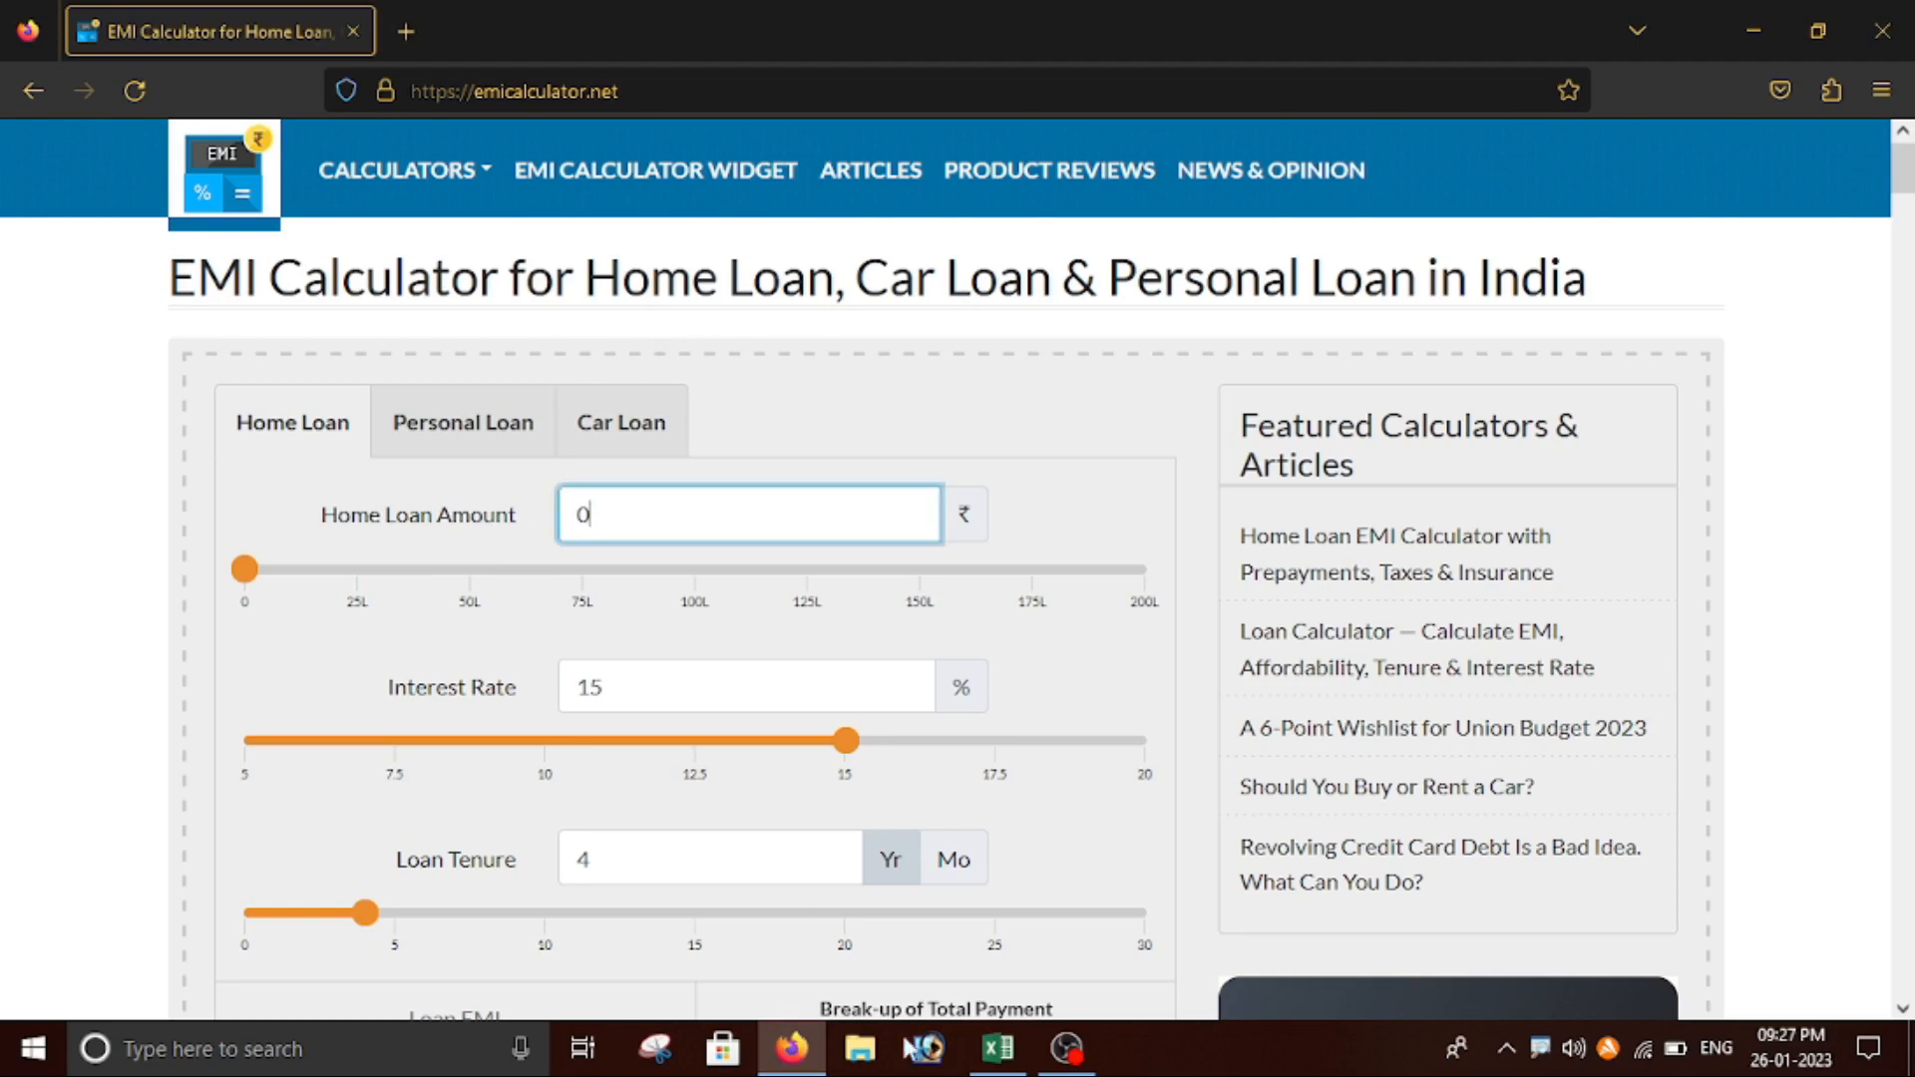
{"action": "left_click", "coordinate": [998, 1047]}
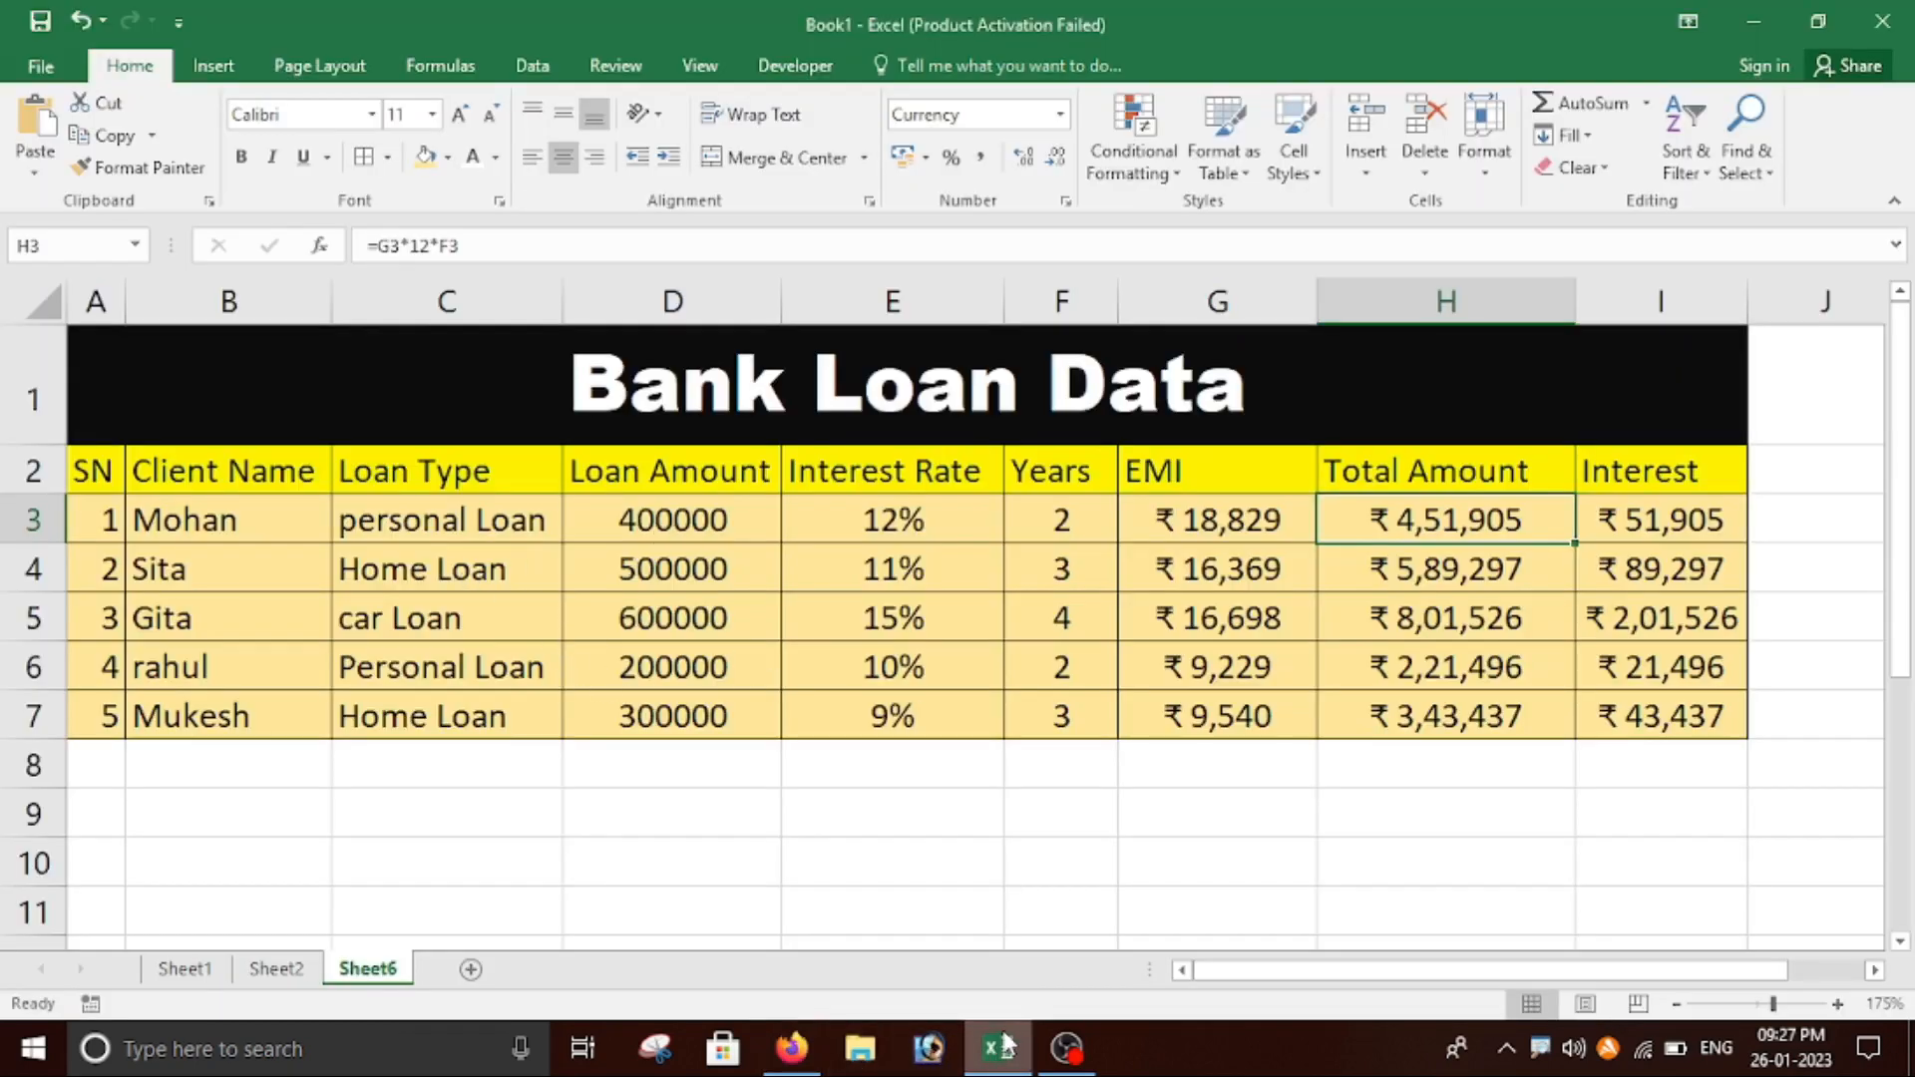
{"action": "left_click", "coordinate": [791, 1048]}
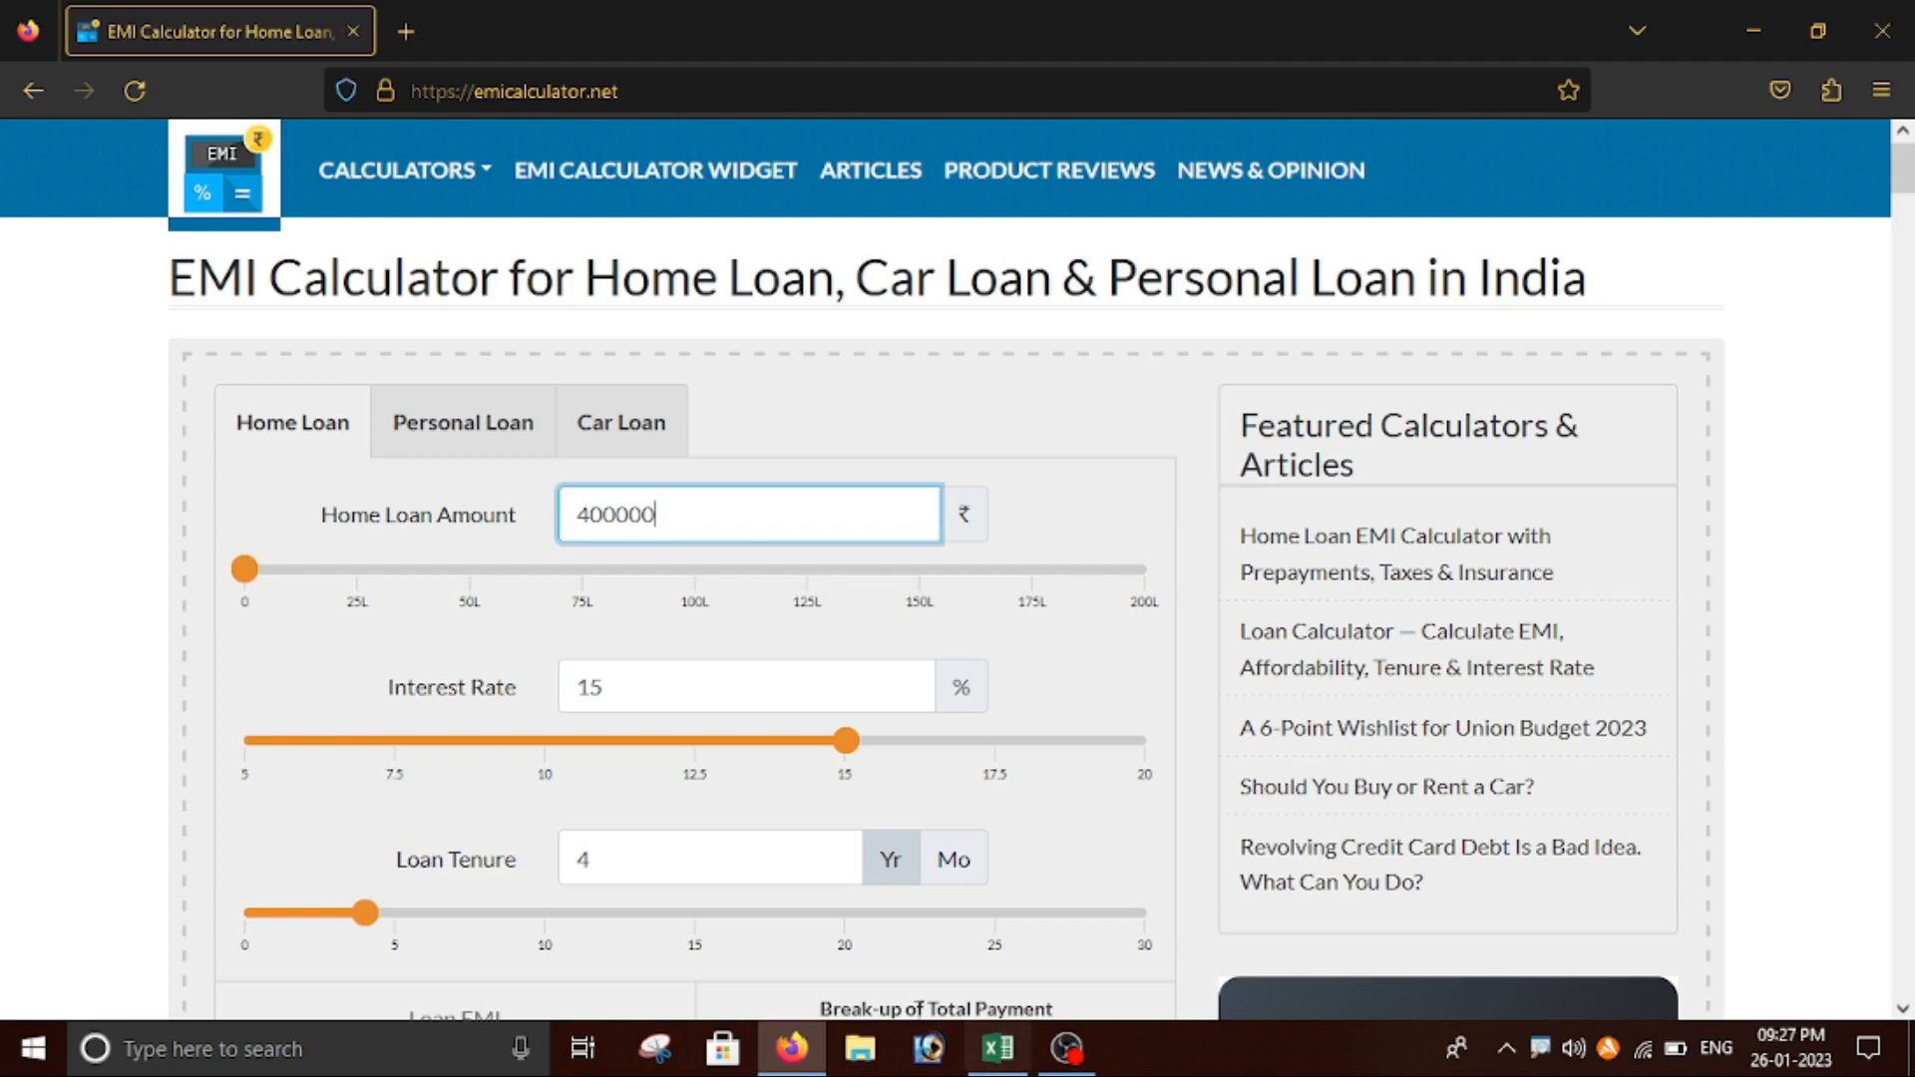
Check the first client's terms in Excel, then set the calculator's interest rate to 12% and loan tenure to 2 years.
{"action": "left_click", "coordinate": [996, 1047]}
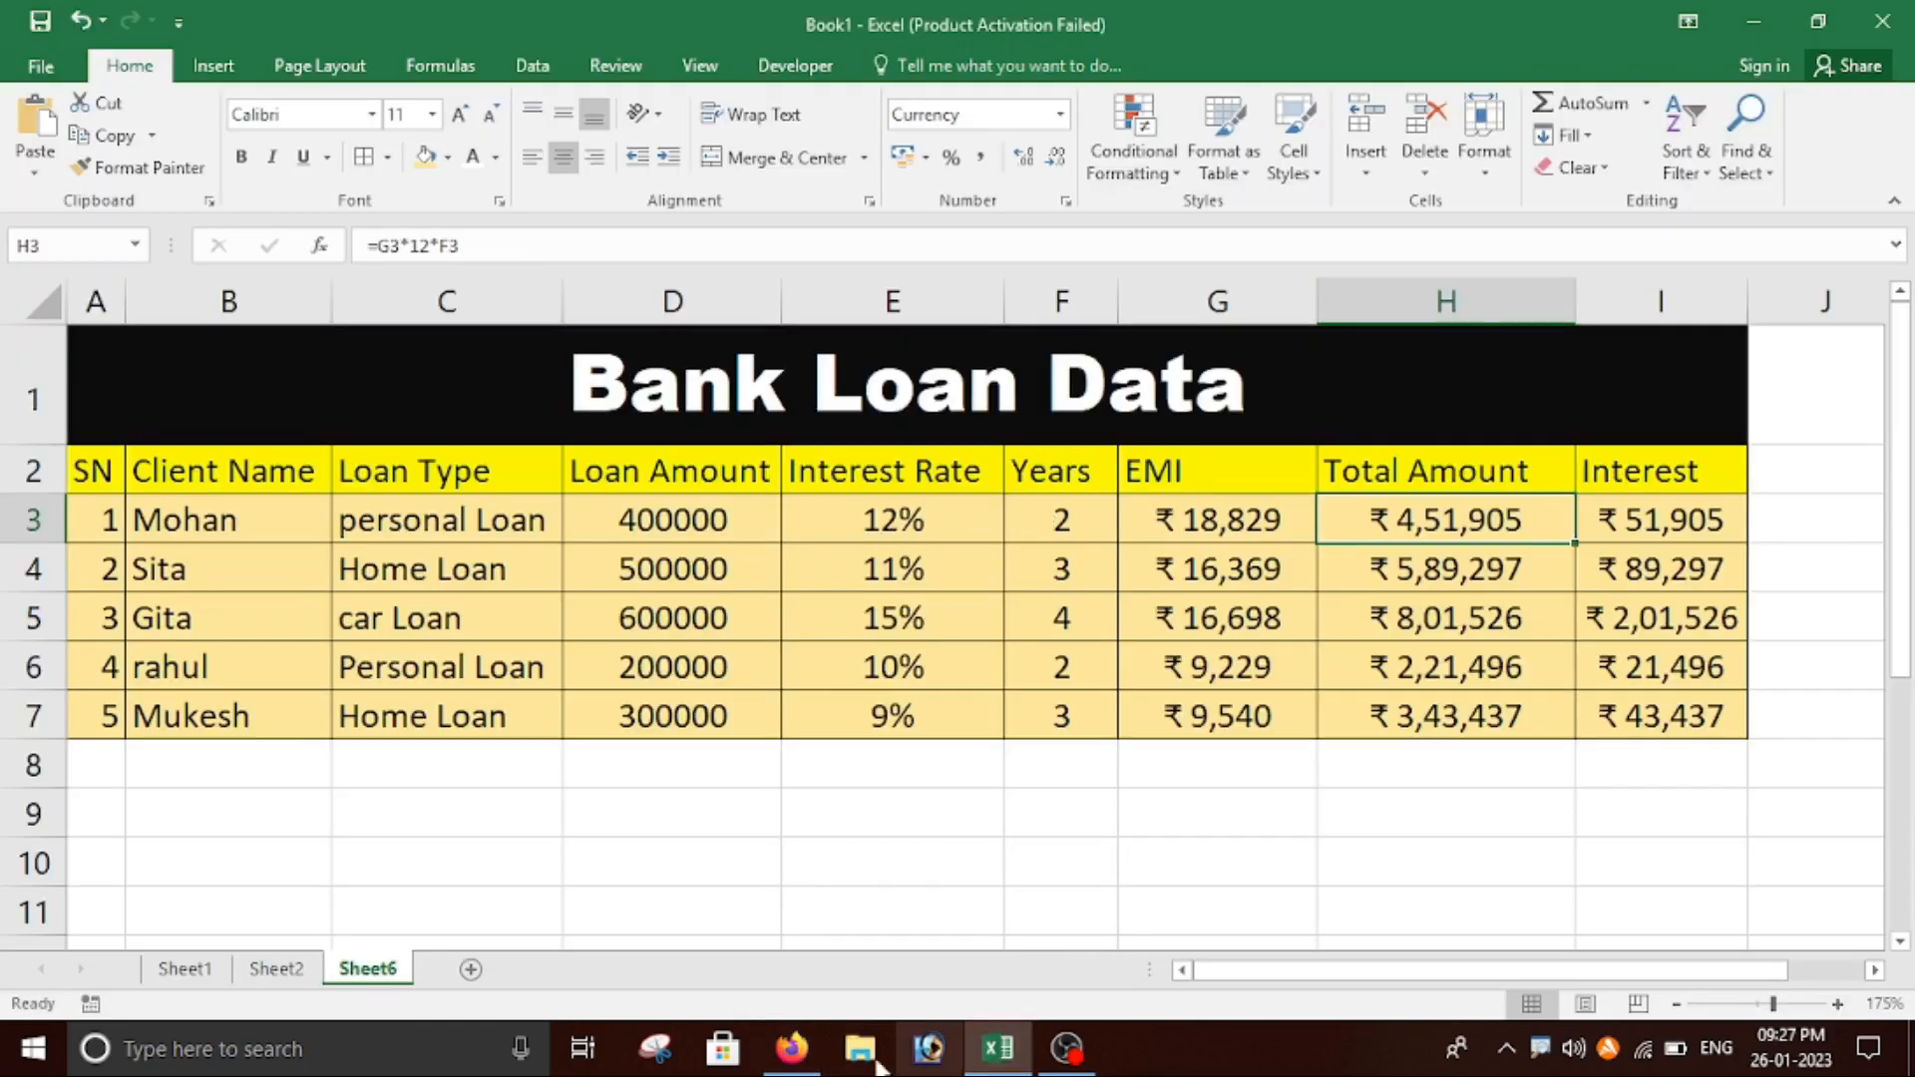
{"action": "left_click", "coordinate": [791, 1047]}
{"action": "left_click", "coordinate": [677, 691]}
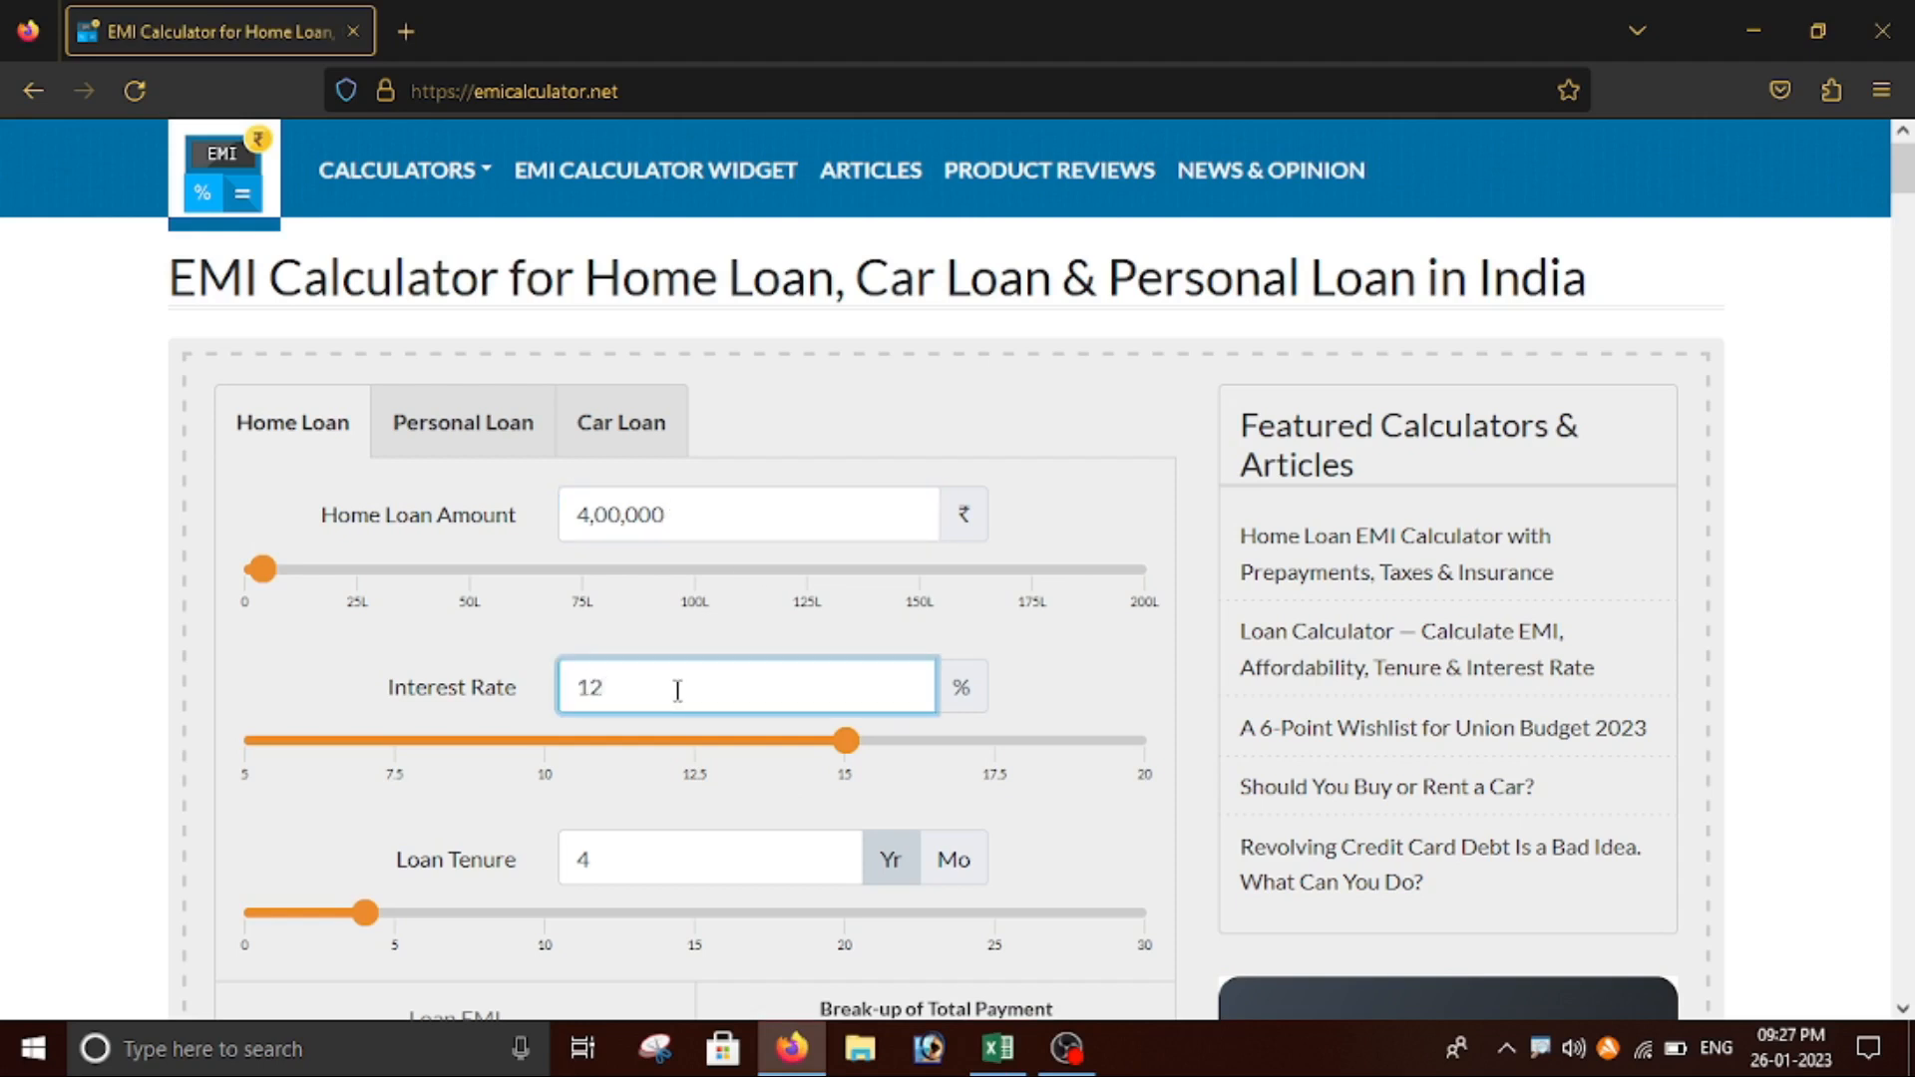
{"action": "left_click", "coordinate": [624, 861]}
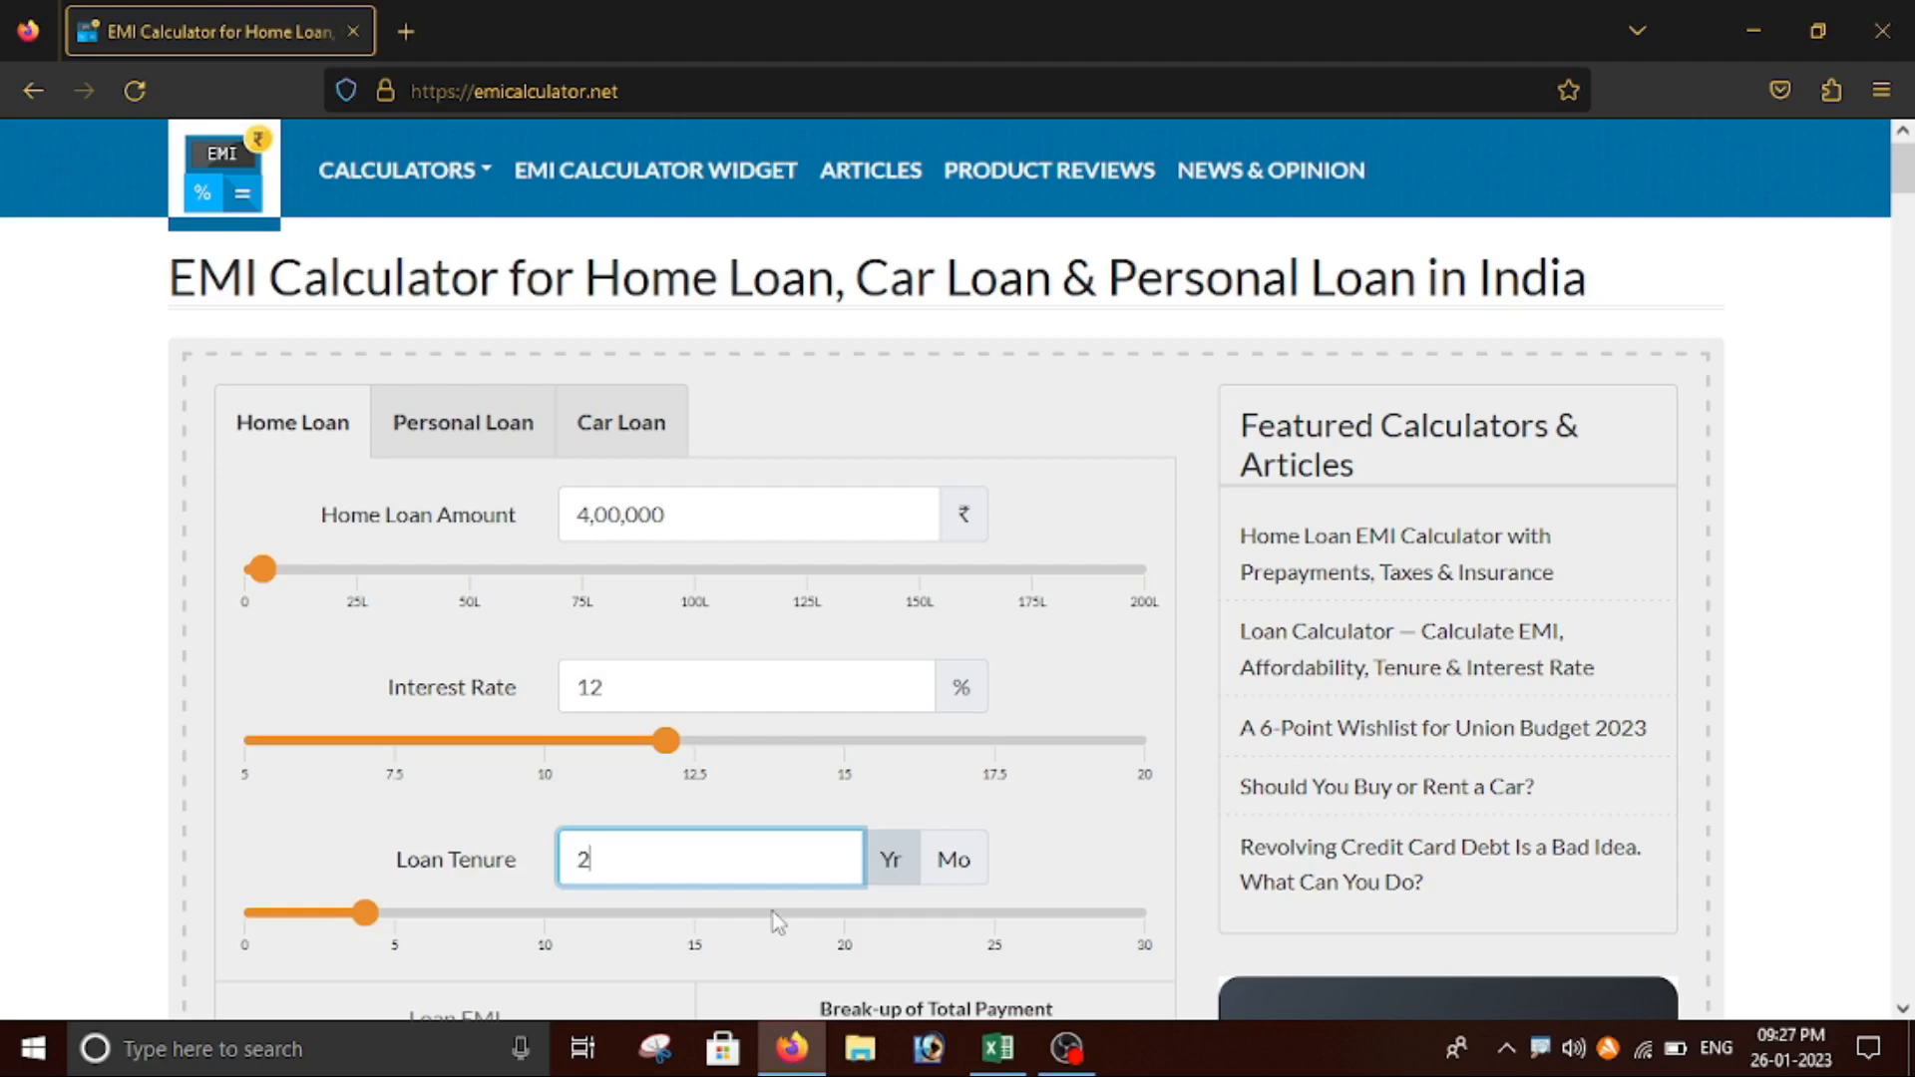
{"action": "left_click", "coordinate": [1094, 851]}
{"action": "scroll", "coordinate": [1097, 850], "scroll_direction": "down", "scroll_amount": 5}
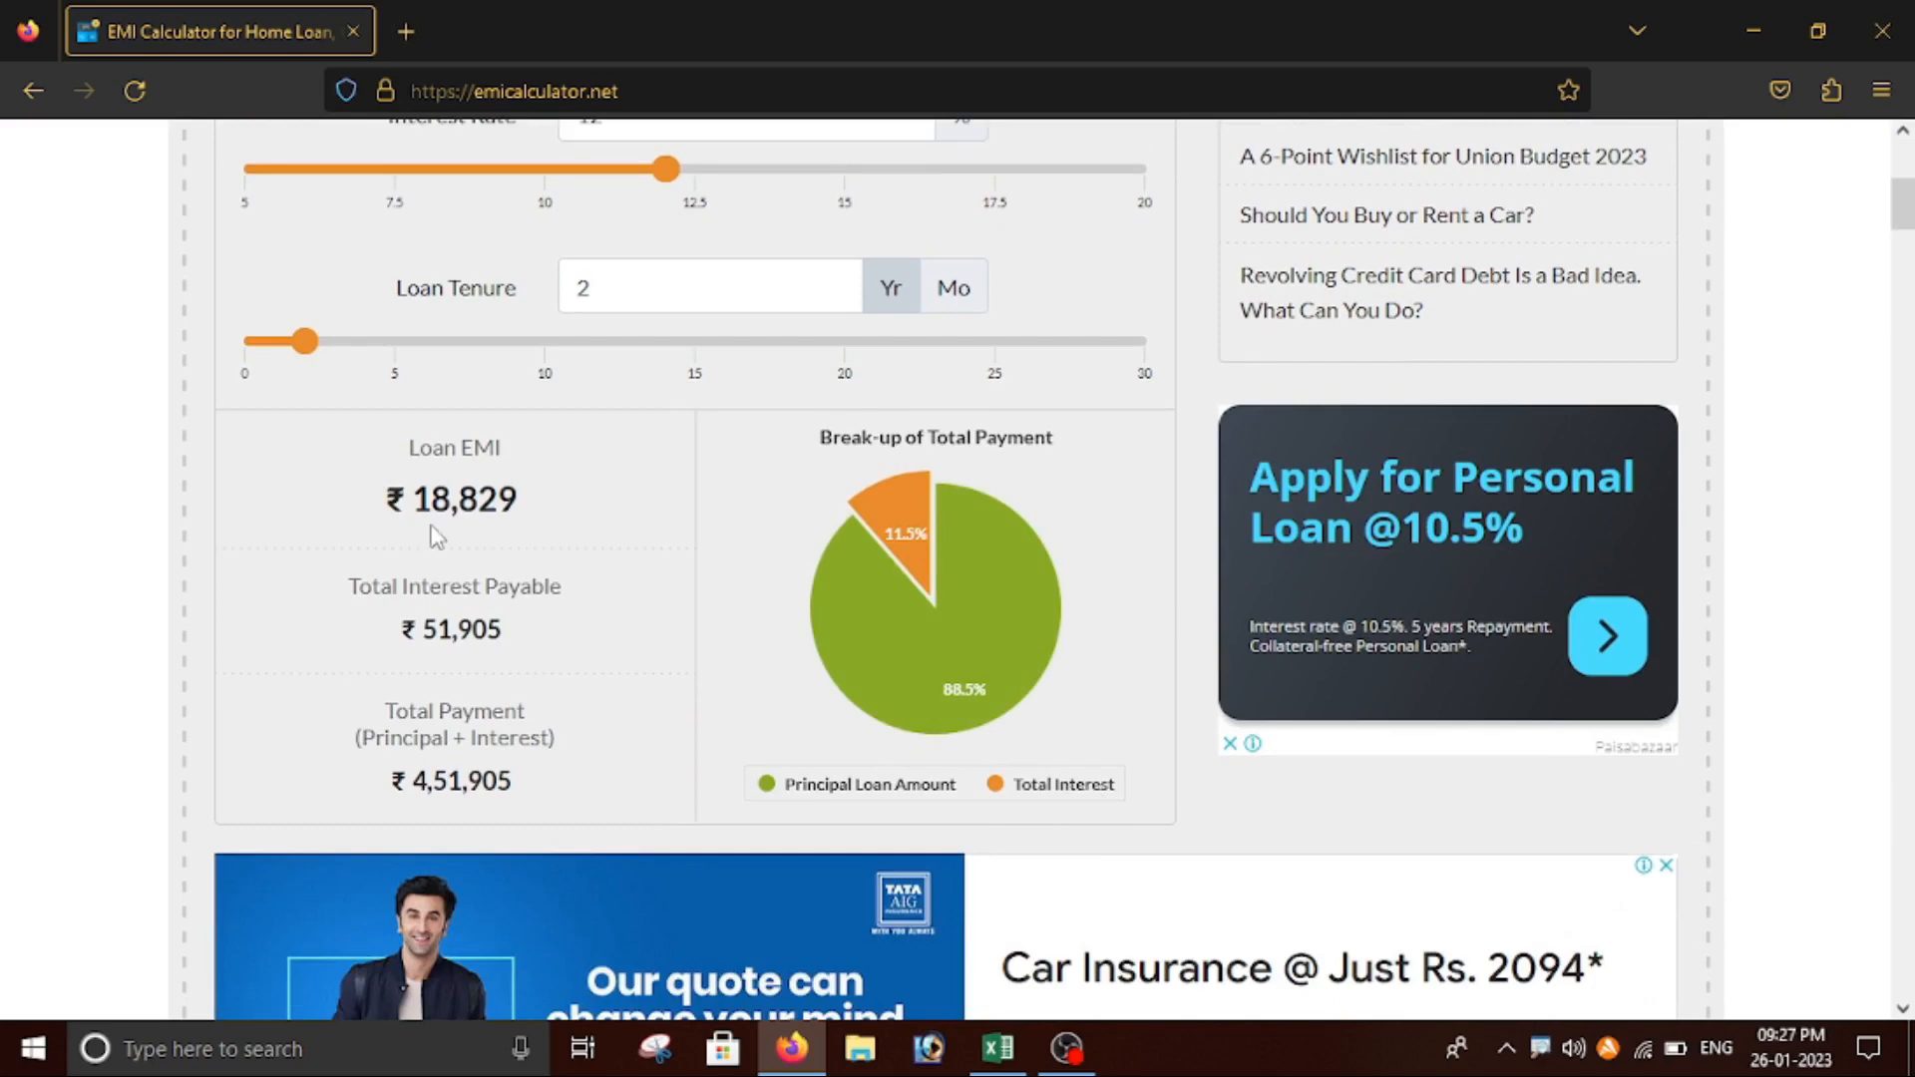
Compare the first client's EMI, total amount and interest in Excel with the calculator's results, ending in the Excel sheet.
{"action": "left_click", "coordinate": [997, 1048]}
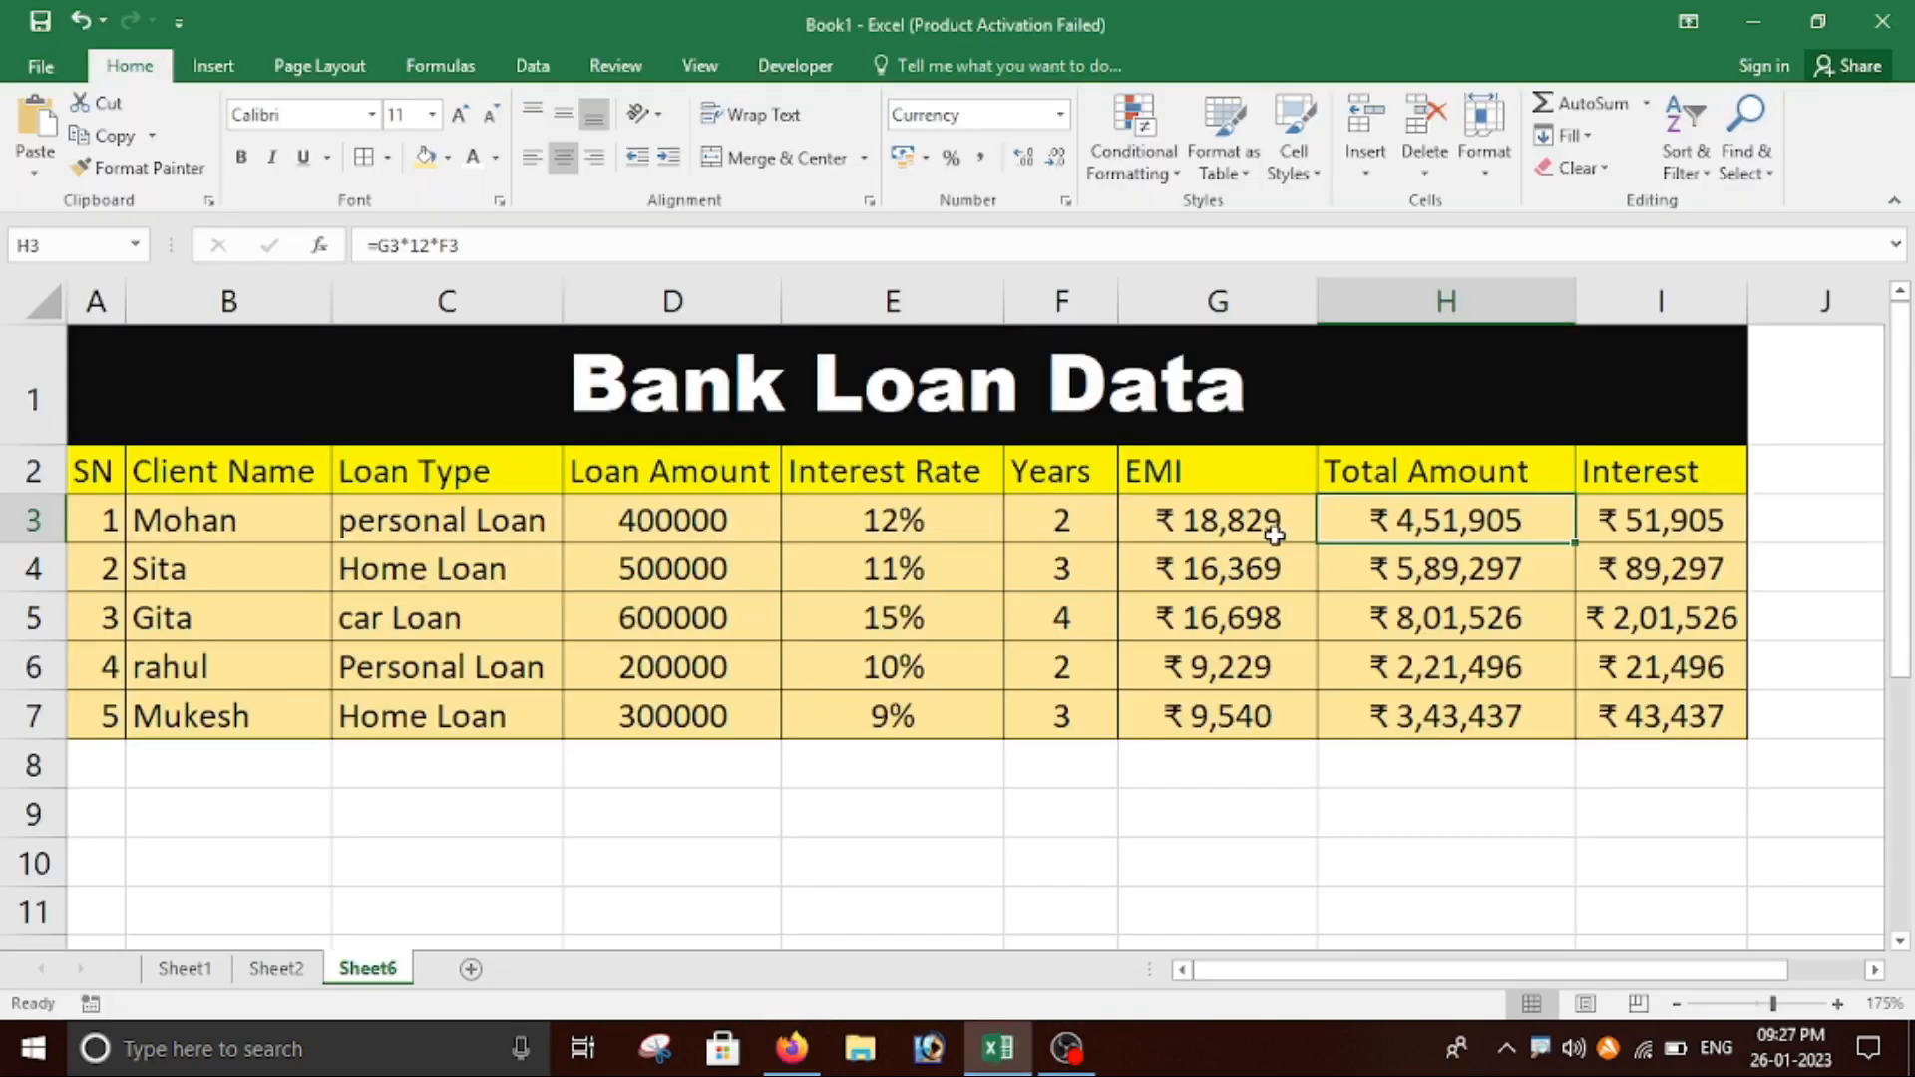
{"action": "left_click", "coordinate": [1001, 1049]}
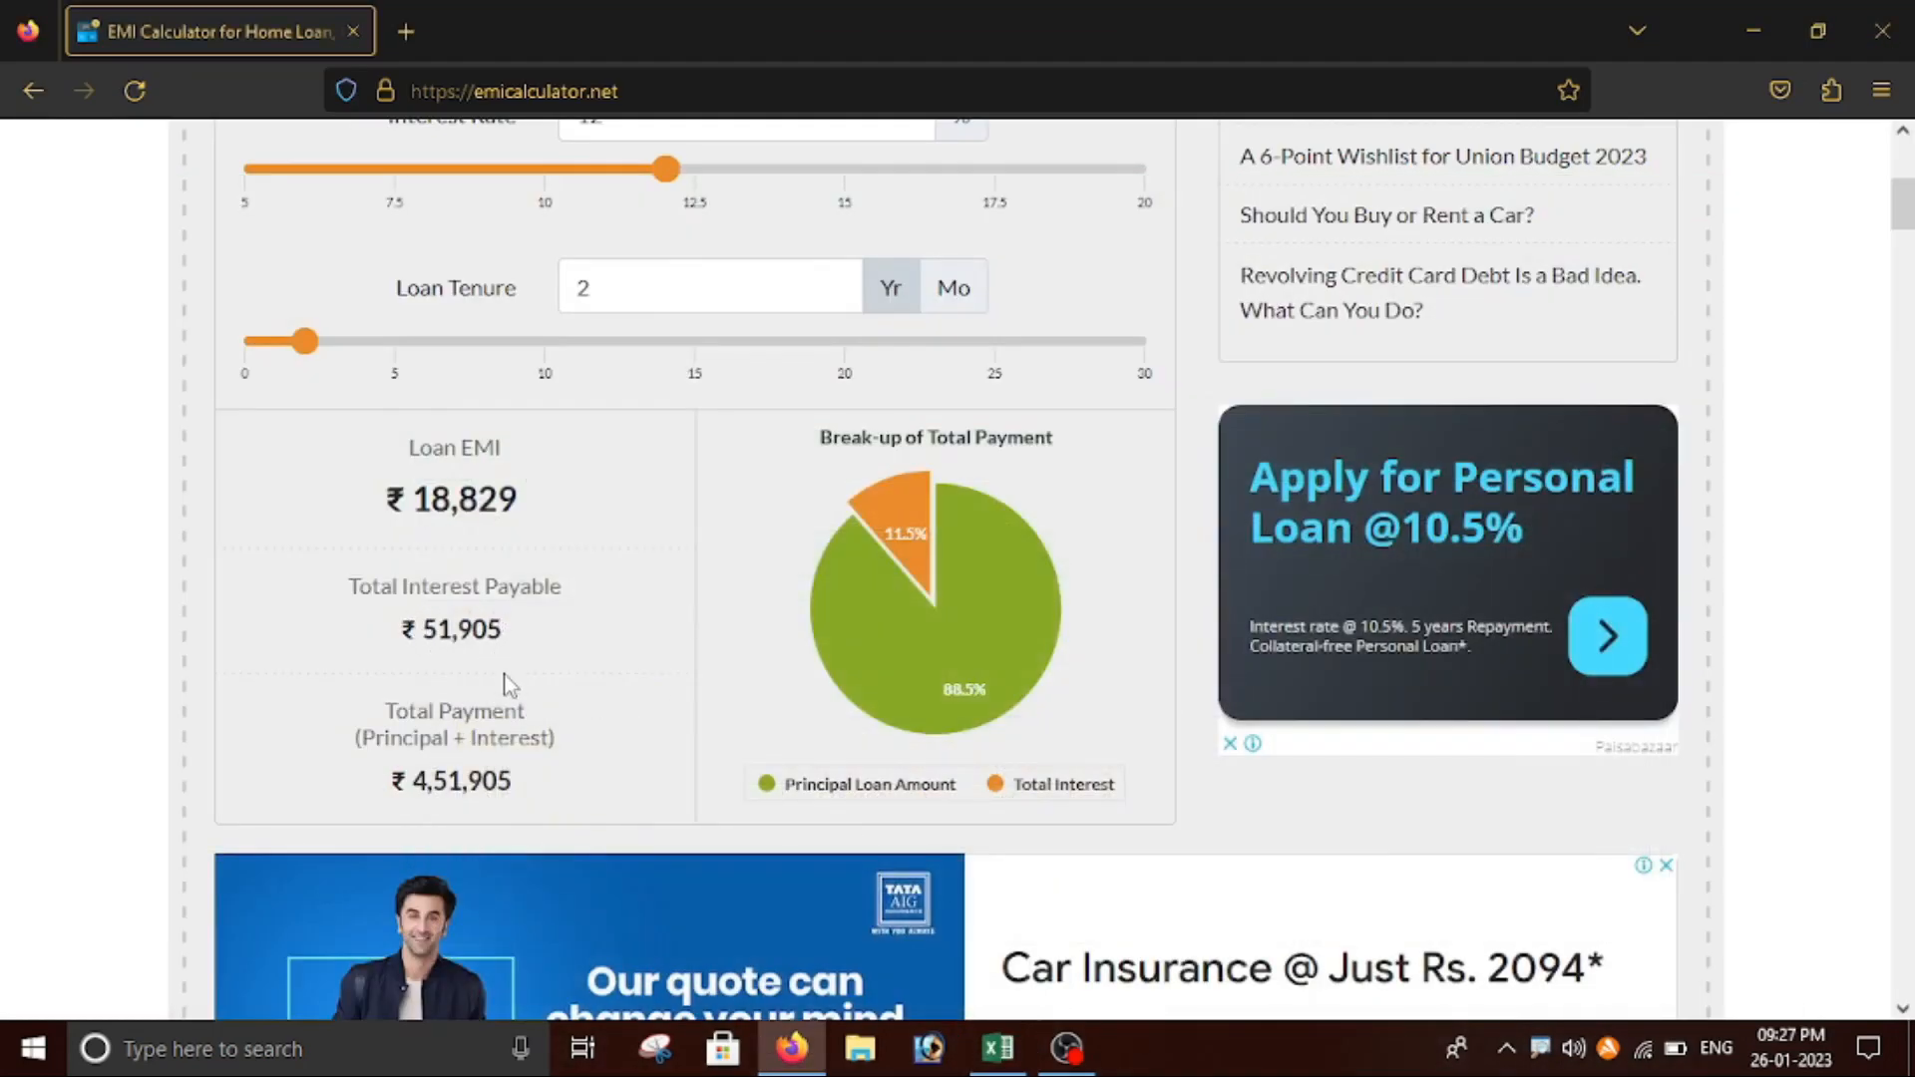
{"action": "left_click", "coordinate": [997, 1047]}
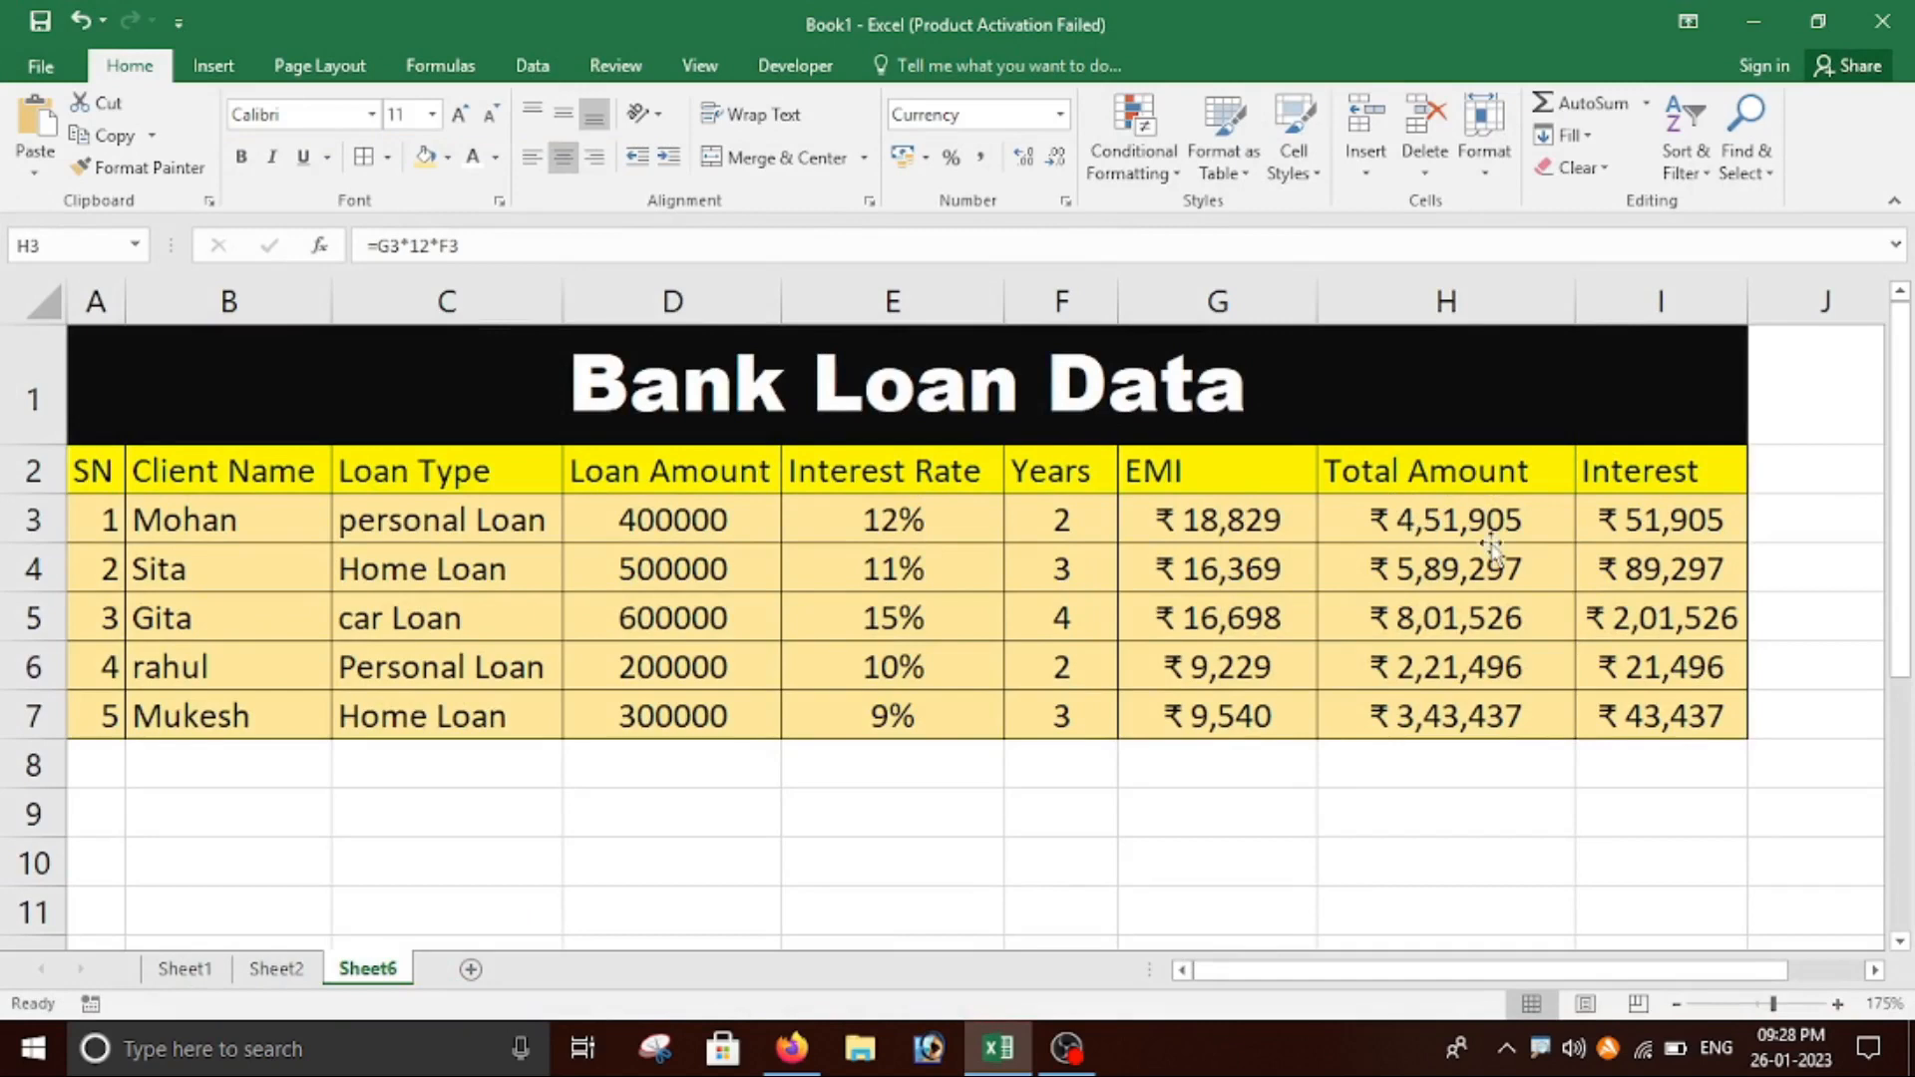
{"action": "left_click", "coordinate": [998, 1047]}
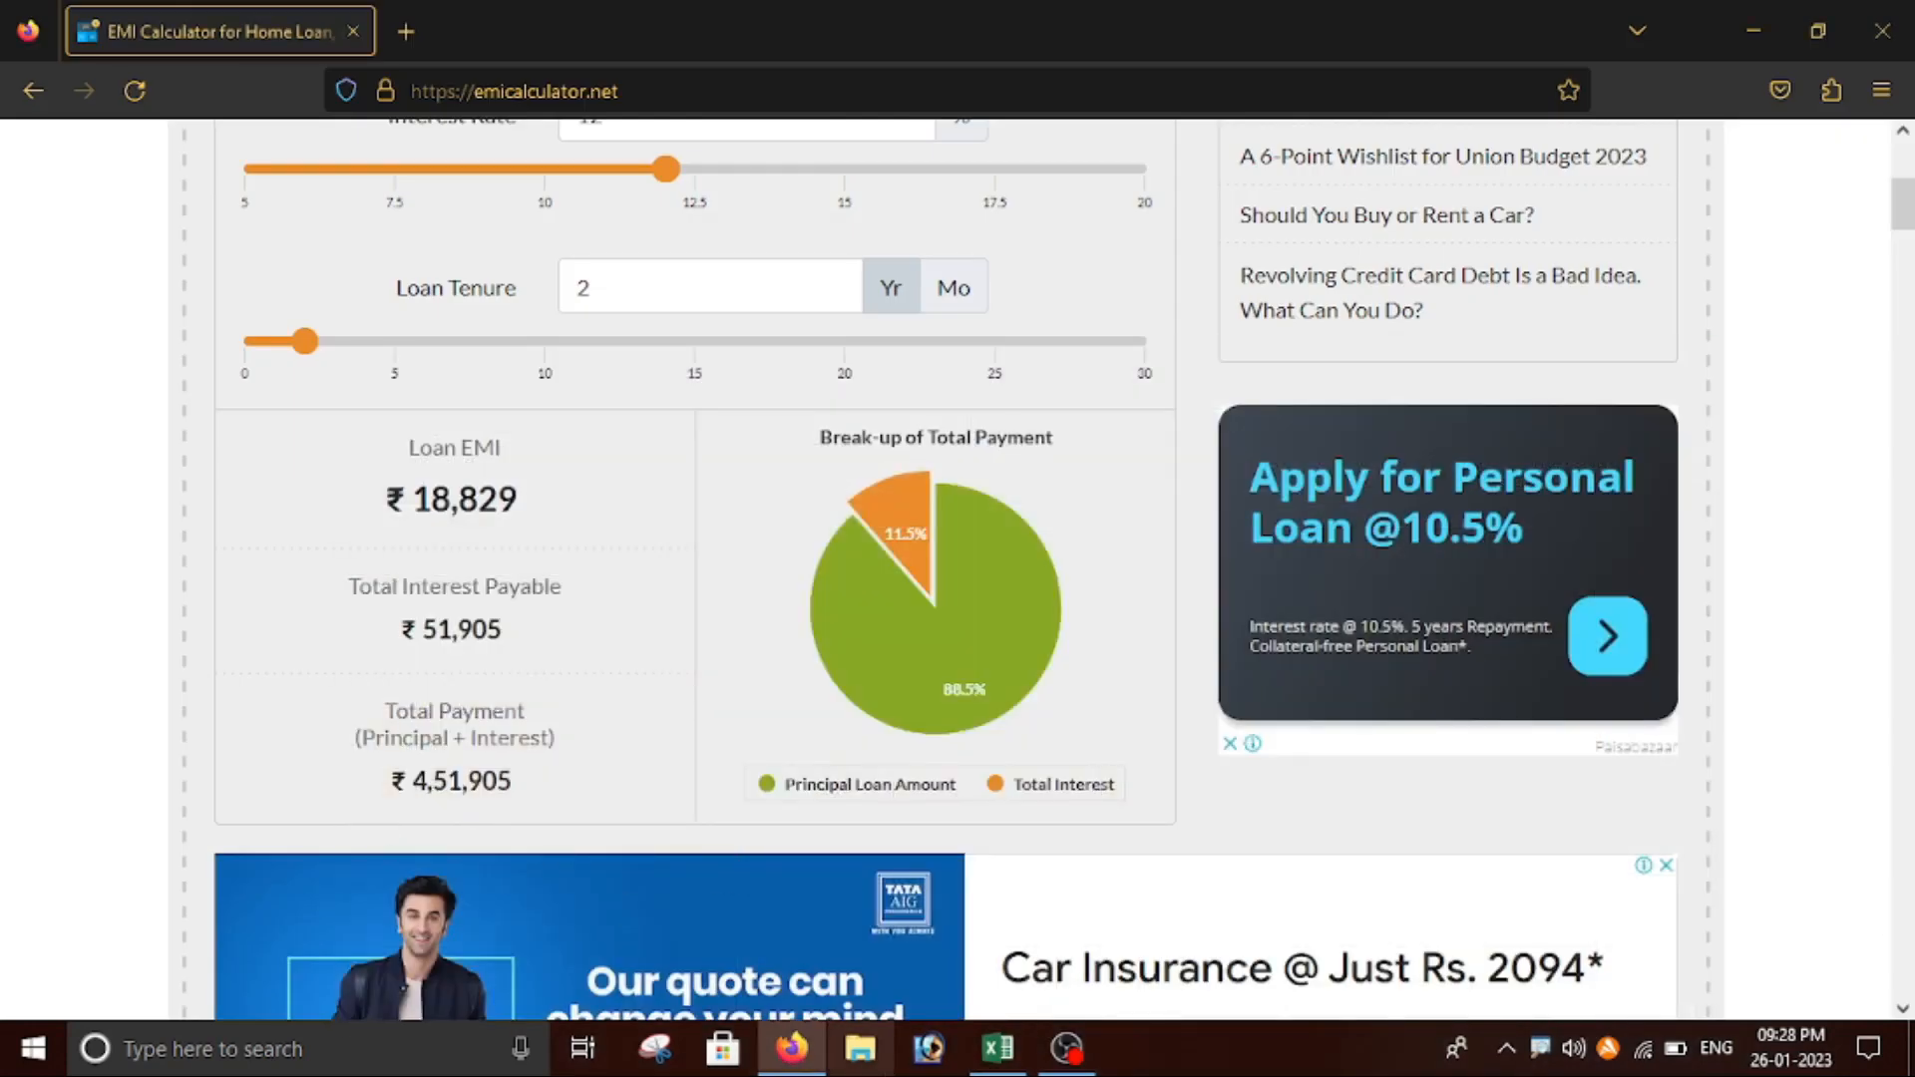
{"action": "left_click", "coordinate": [997, 1047]}
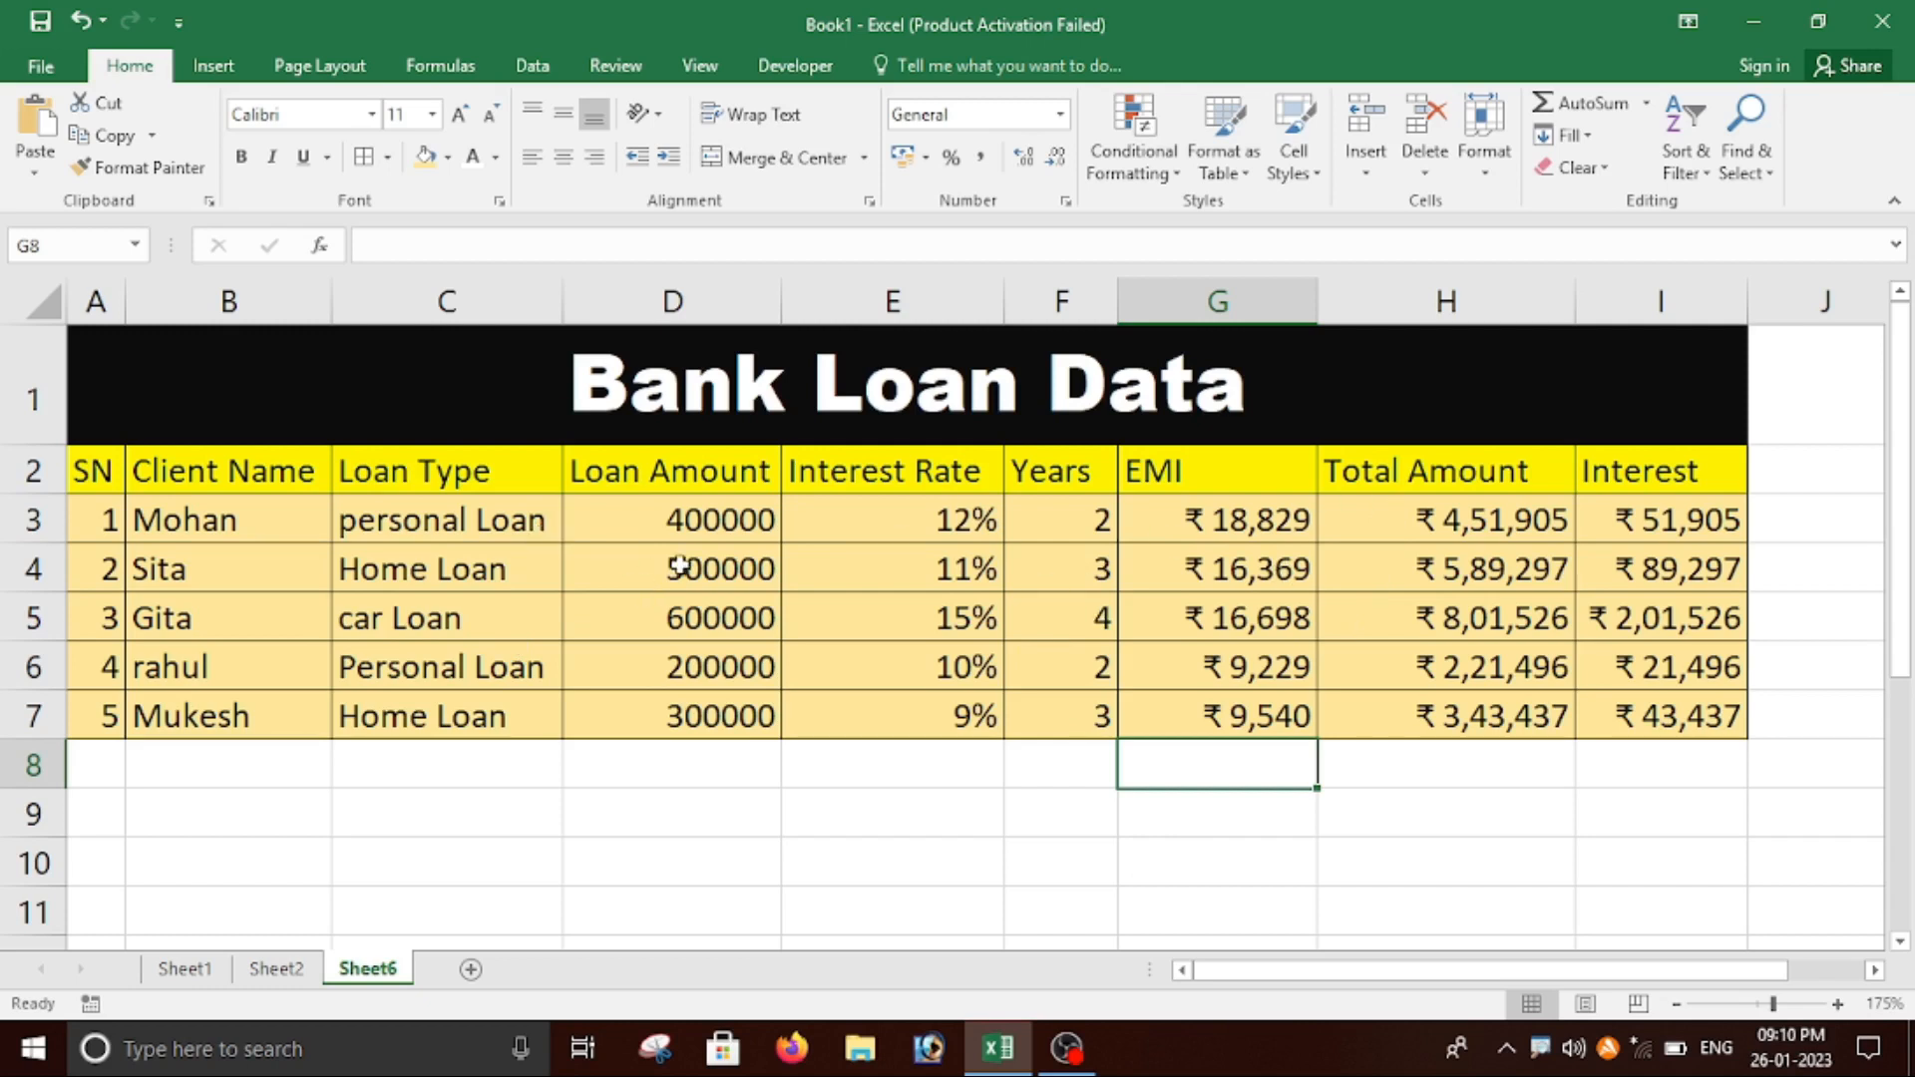
Center the values in D3:I7, from Loan Amount through Interest.
{"action": "left_click_drag", "start_coordinate": [704, 528], "coordinate": [1661, 713]}
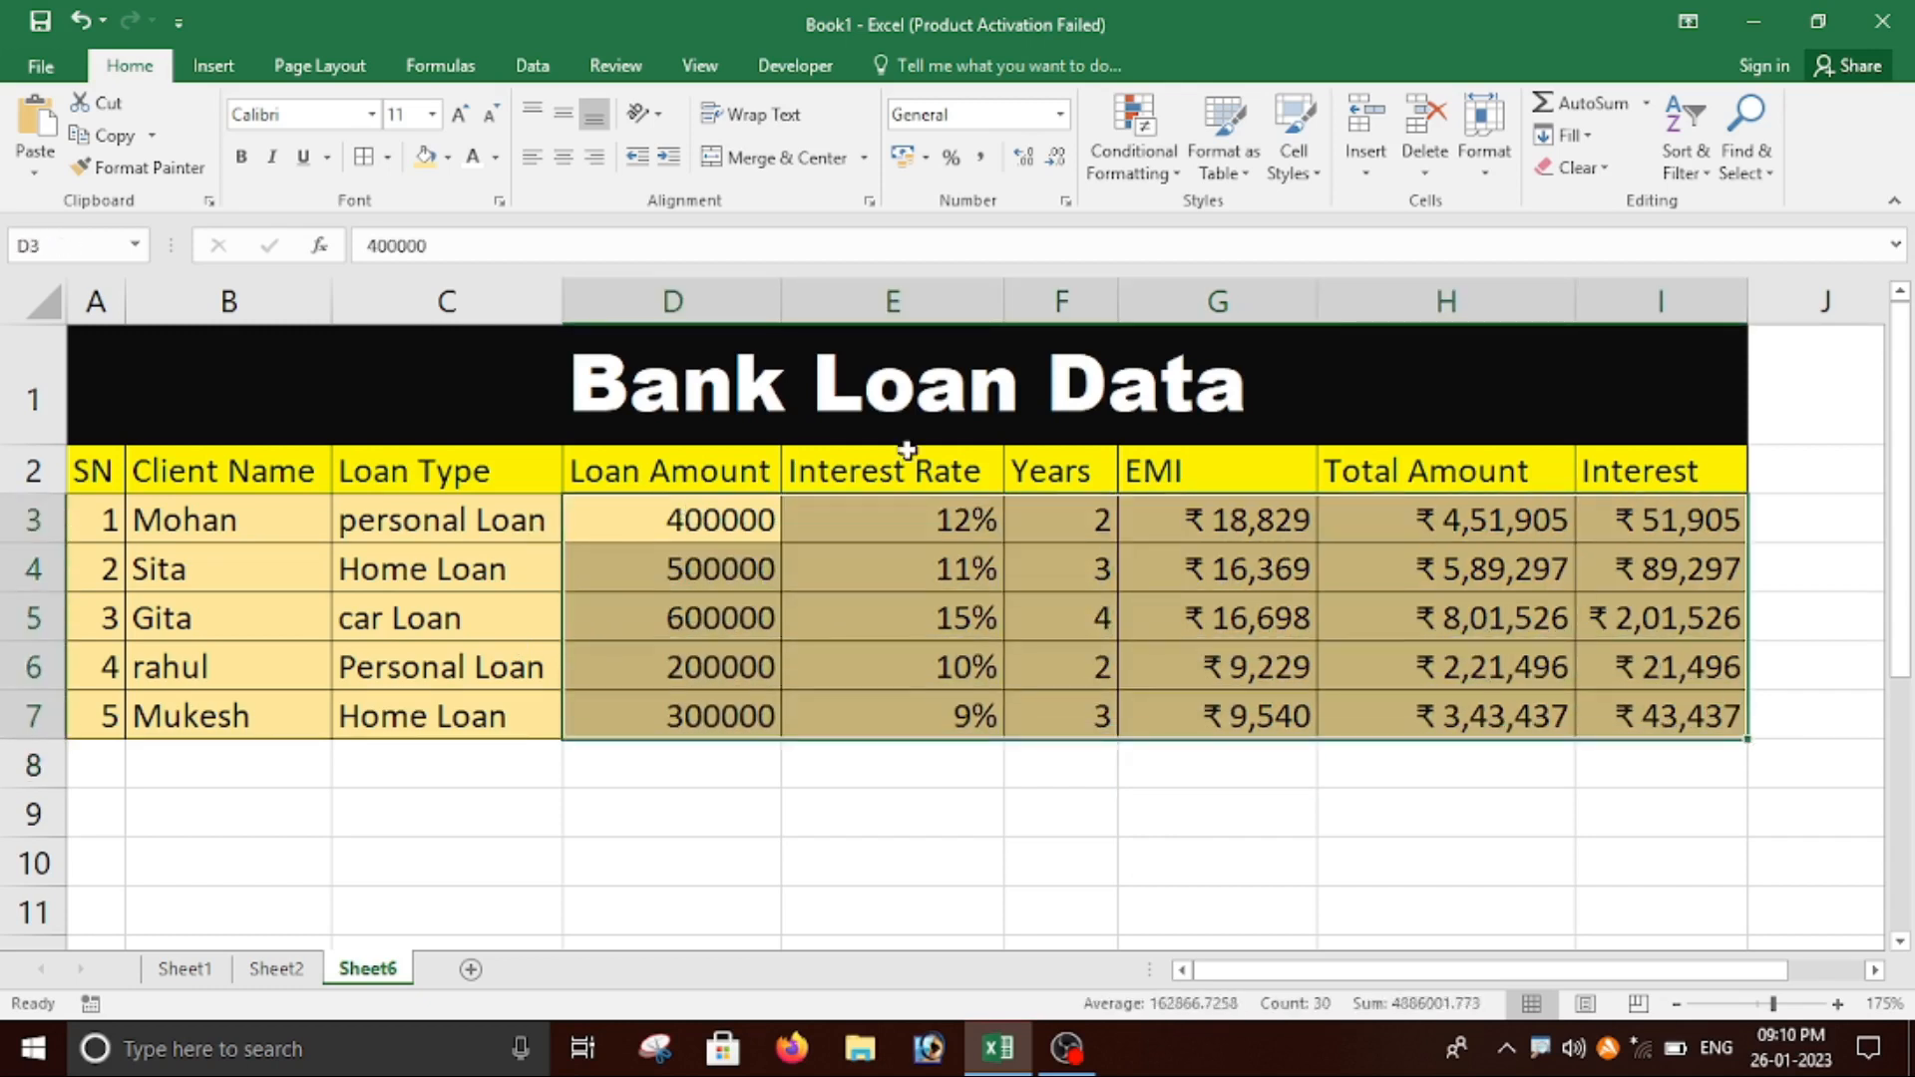
{"action": "left_click", "coordinate": [565, 157]}
{"action": "left_click", "coordinate": [1324, 814]}
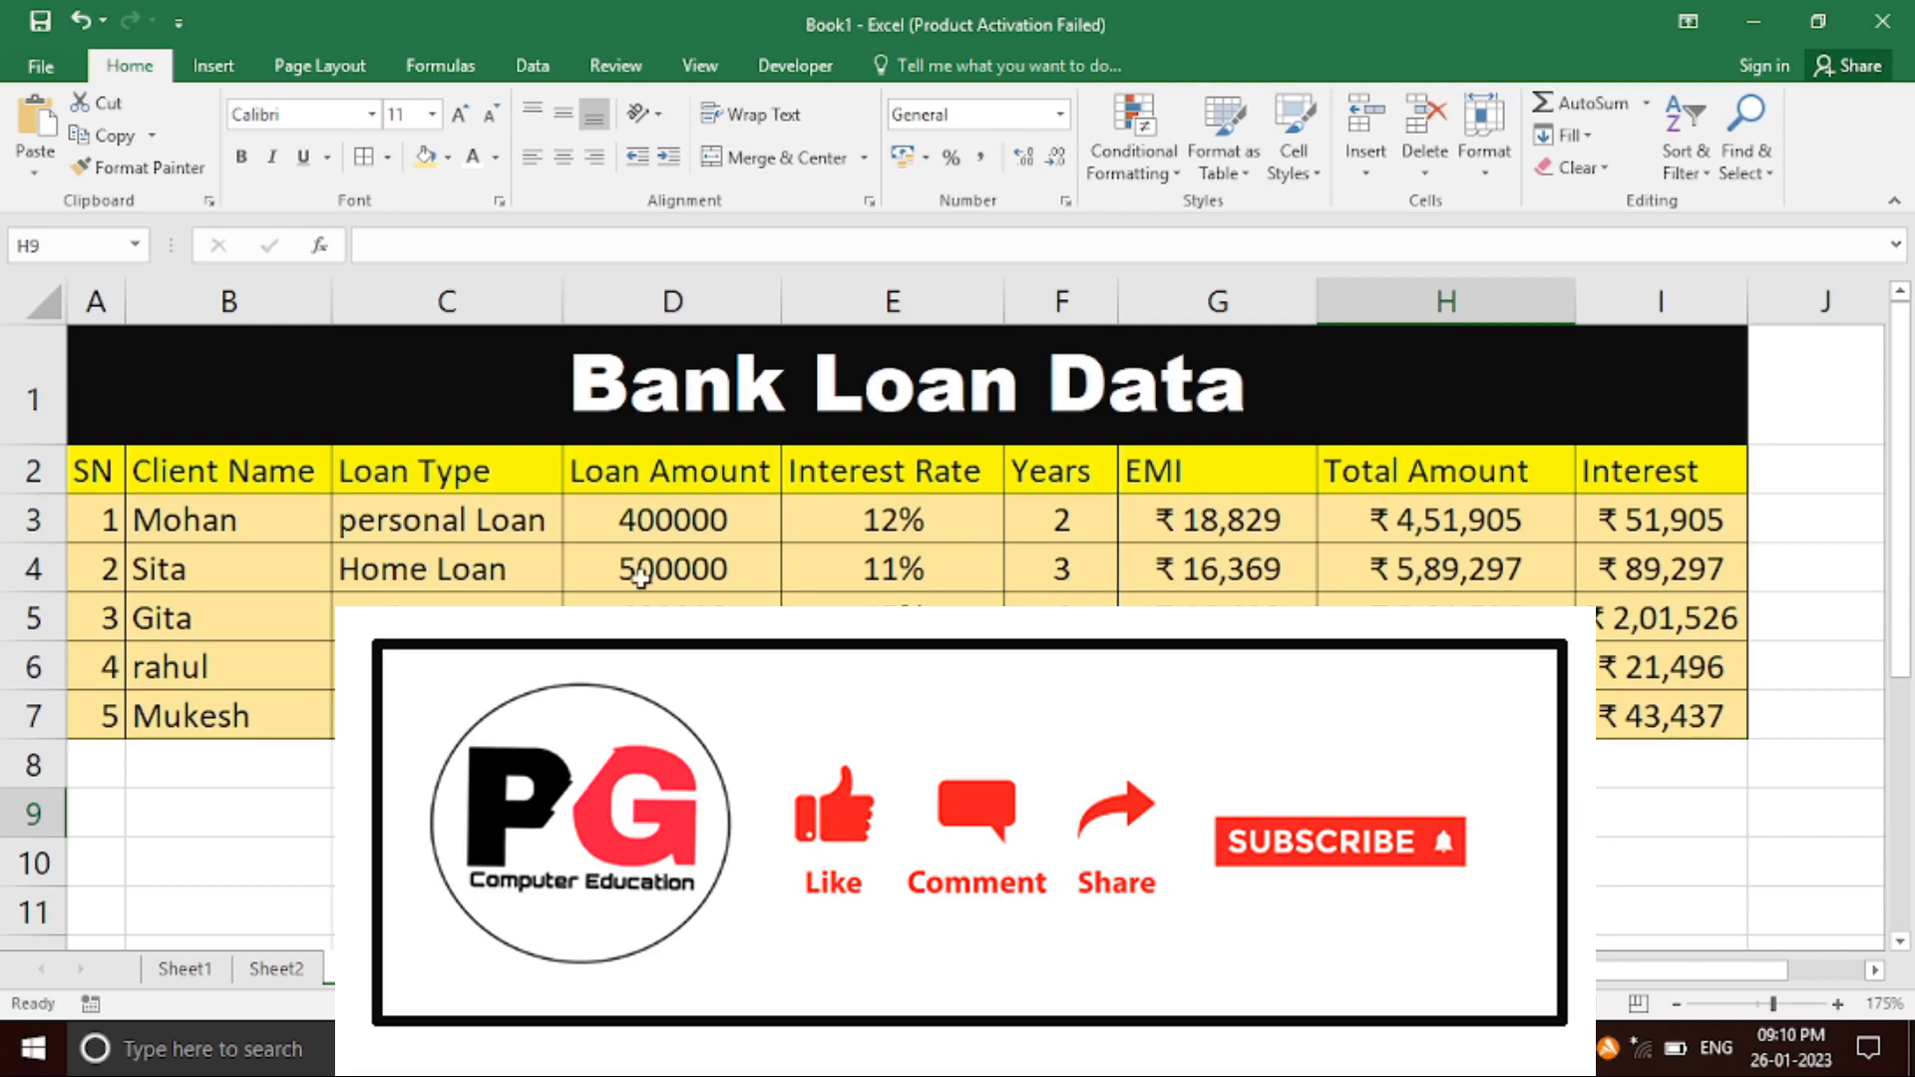
Review the client names, loan types, loan amounts, EMI, total amount and interest in the finished table, and minimize the Excel window.
{"action": "left_click_drag", "start_coordinate": [200, 518], "coordinate": [205, 666]}
{"action": "left_click_drag", "start_coordinate": [406, 555], "coordinate": [439, 666]}
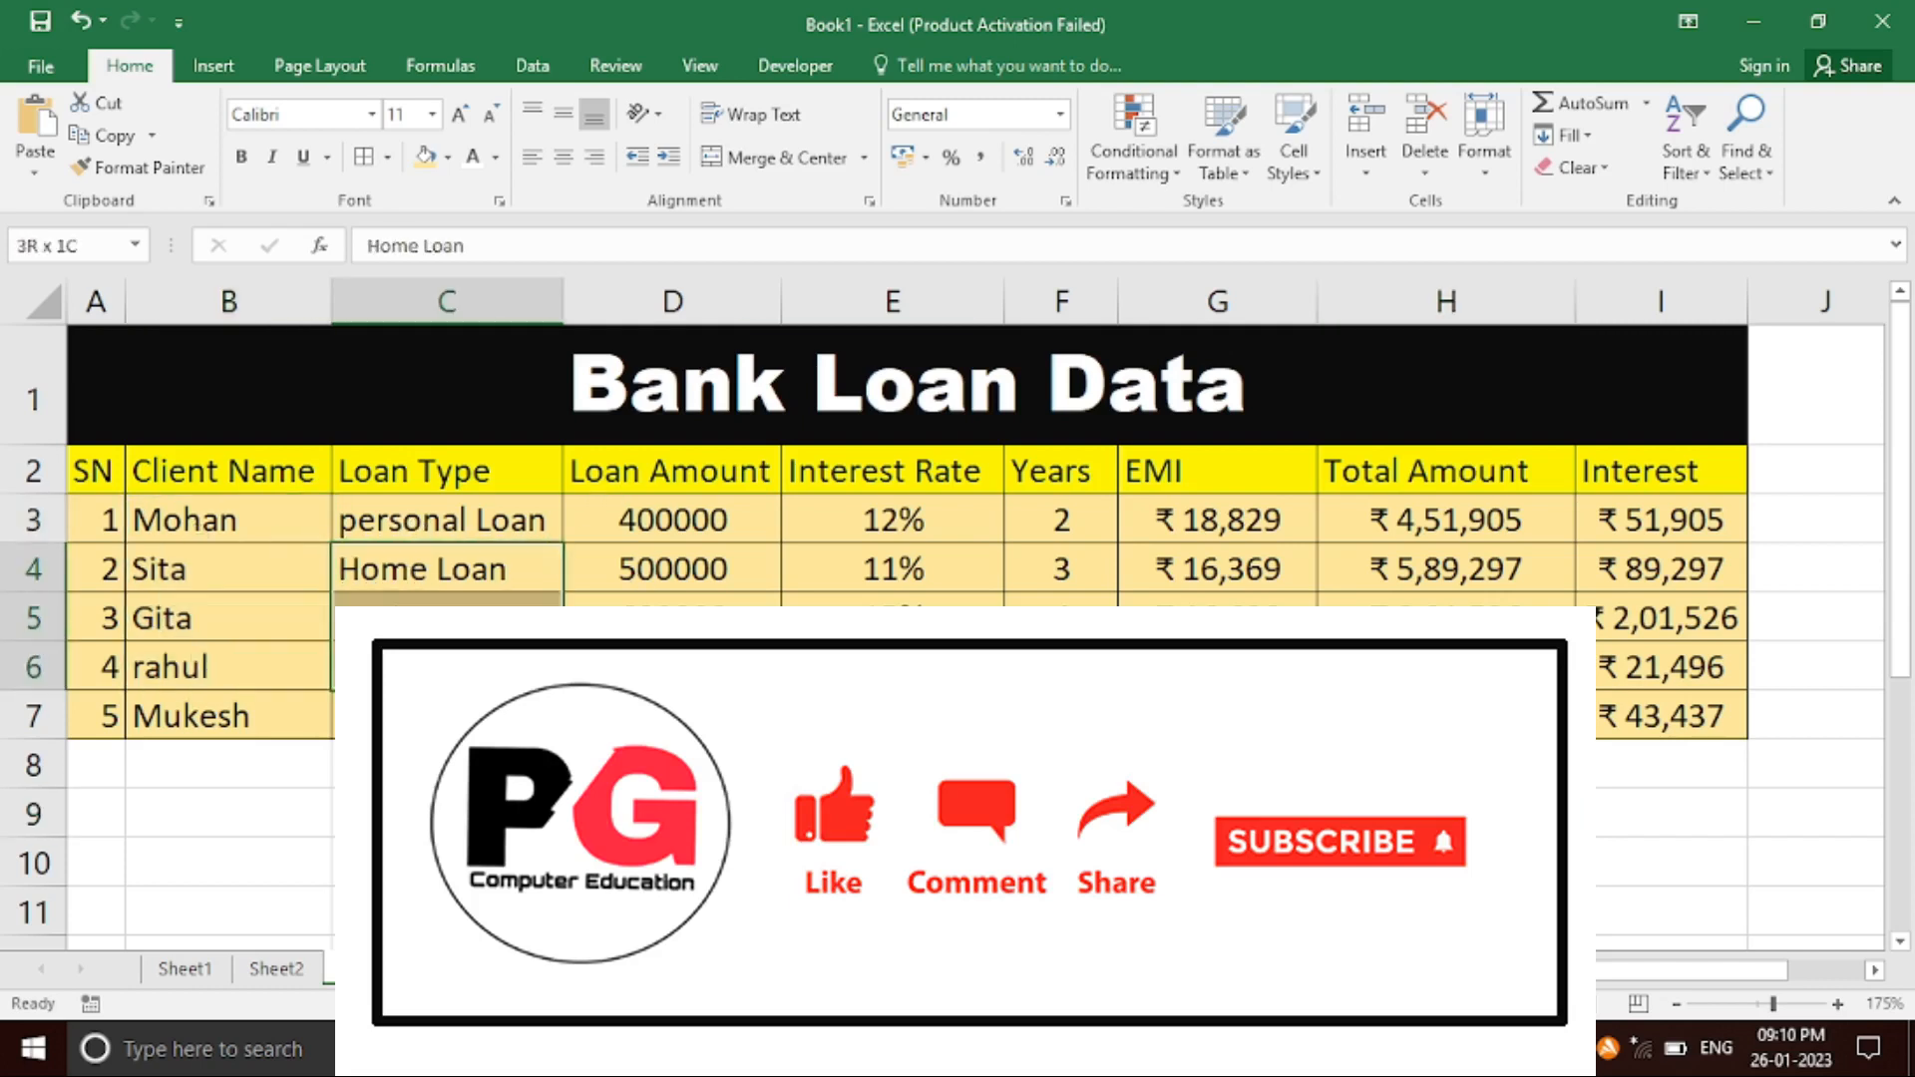
{"action": "left_click", "coordinate": [676, 566]}
{"action": "left_click", "coordinate": [1237, 573]}
{"action": "left_click", "coordinate": [1476, 554]}
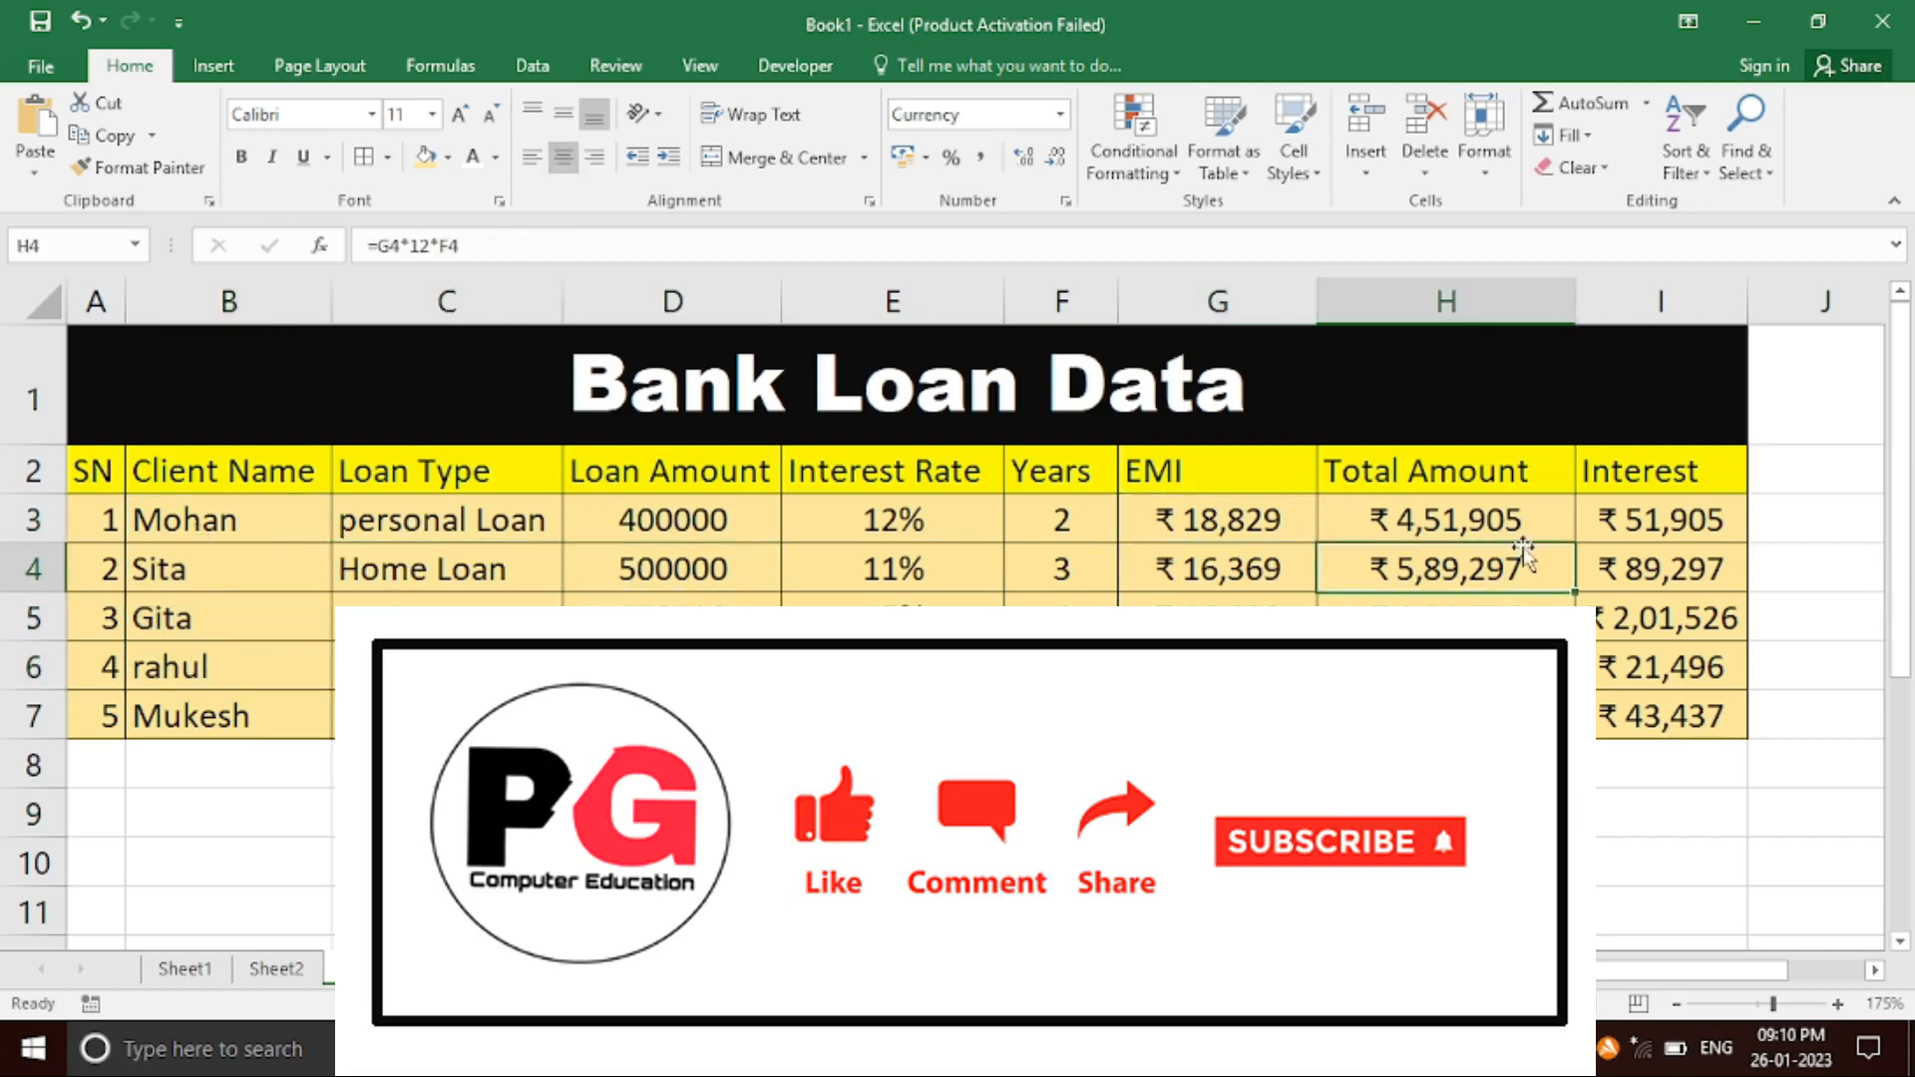
{"action": "left_click", "coordinate": [1711, 554]}
{"action": "left_click", "coordinate": [1705, 518]}
{"action": "left_click_drag", "start_coordinate": [1705, 518], "coordinate": [1736, 714]}
{"action": "left_click", "coordinate": [1734, 770]}
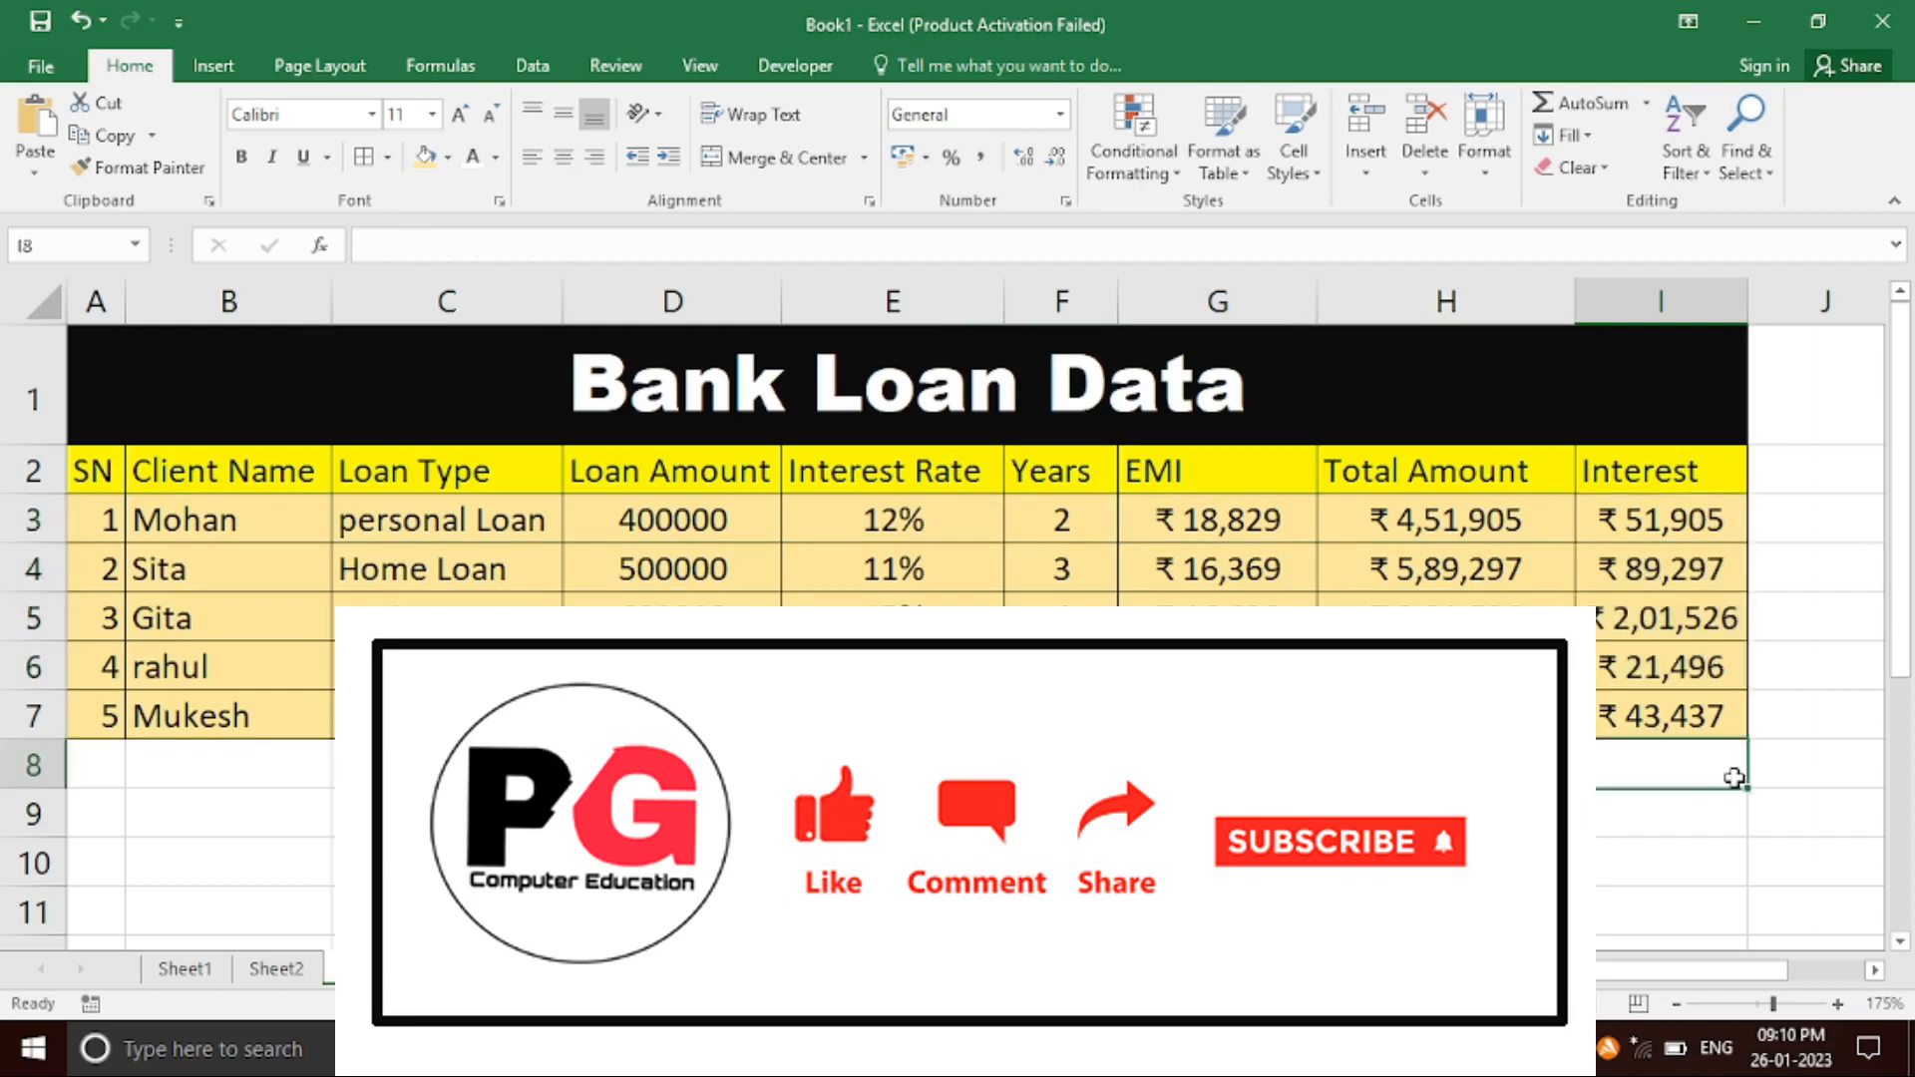
{"action": "left_click", "coordinate": [1753, 20]}
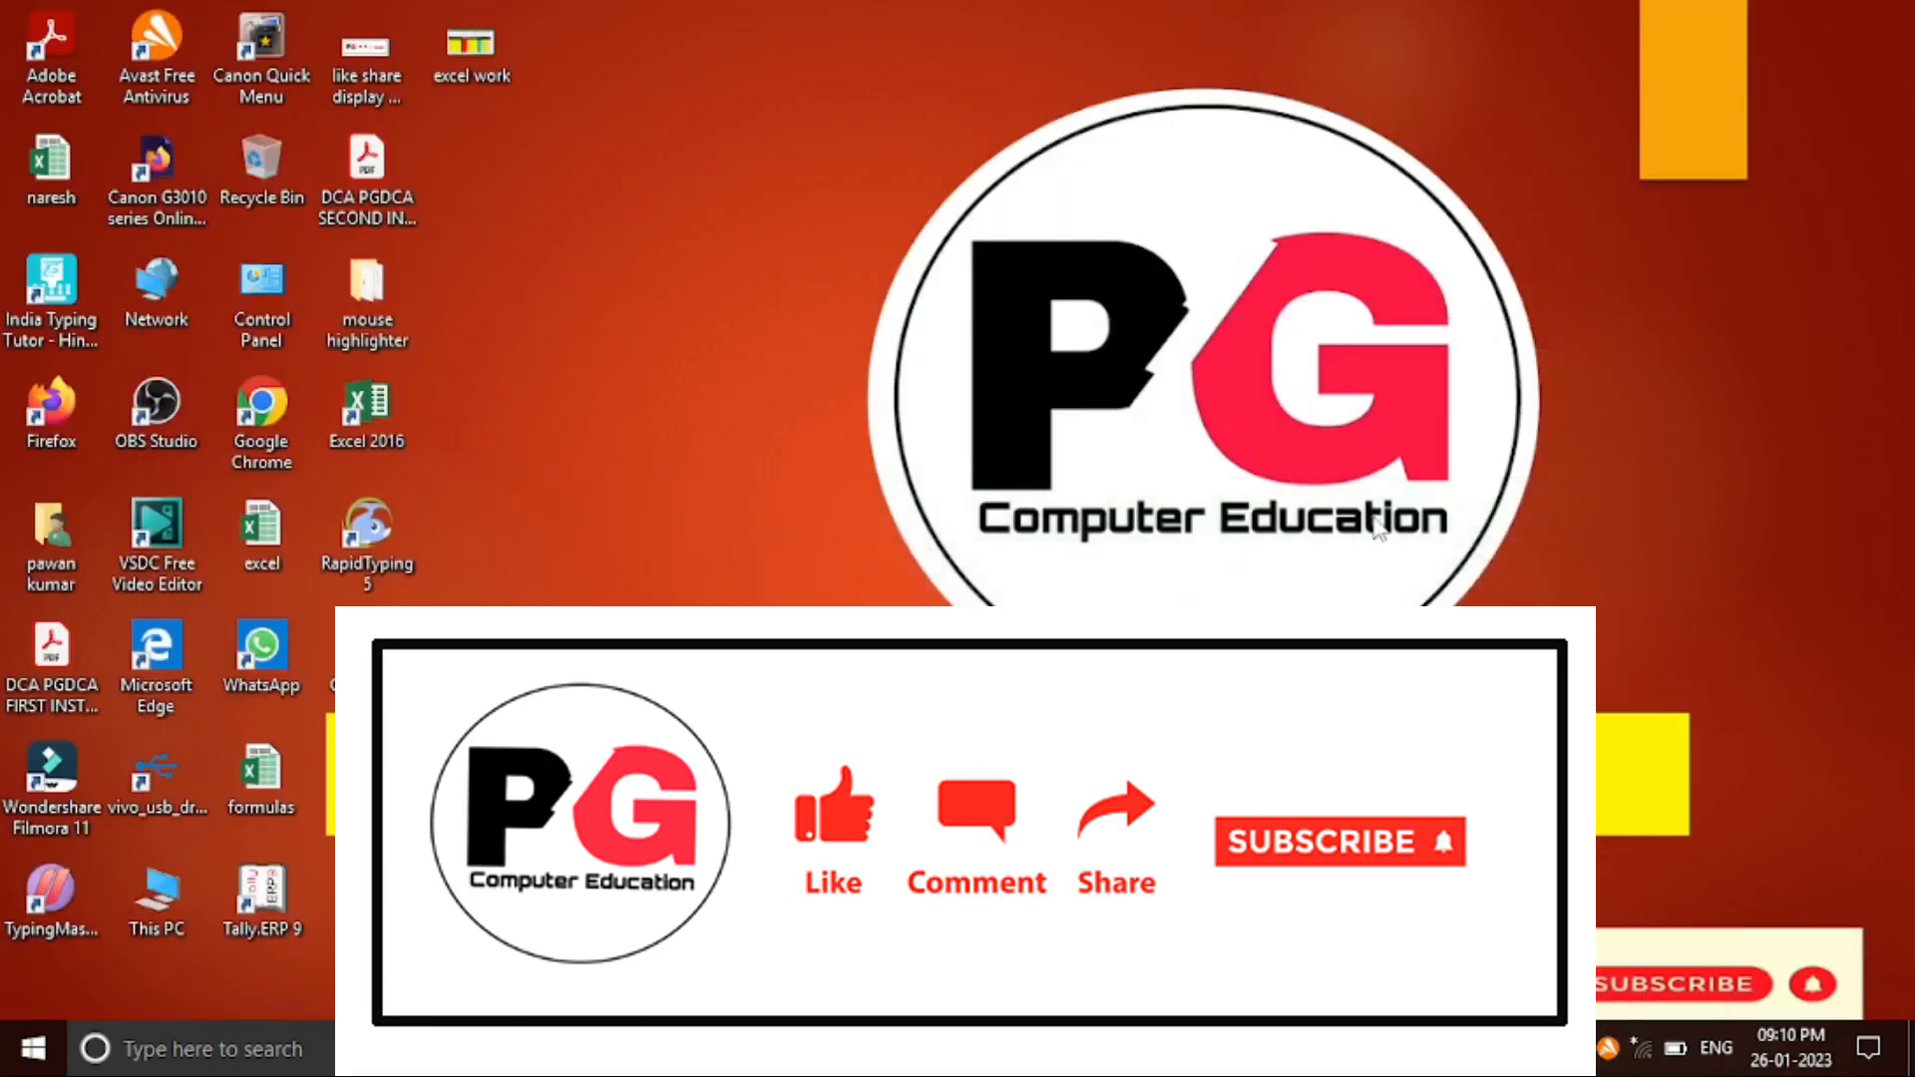